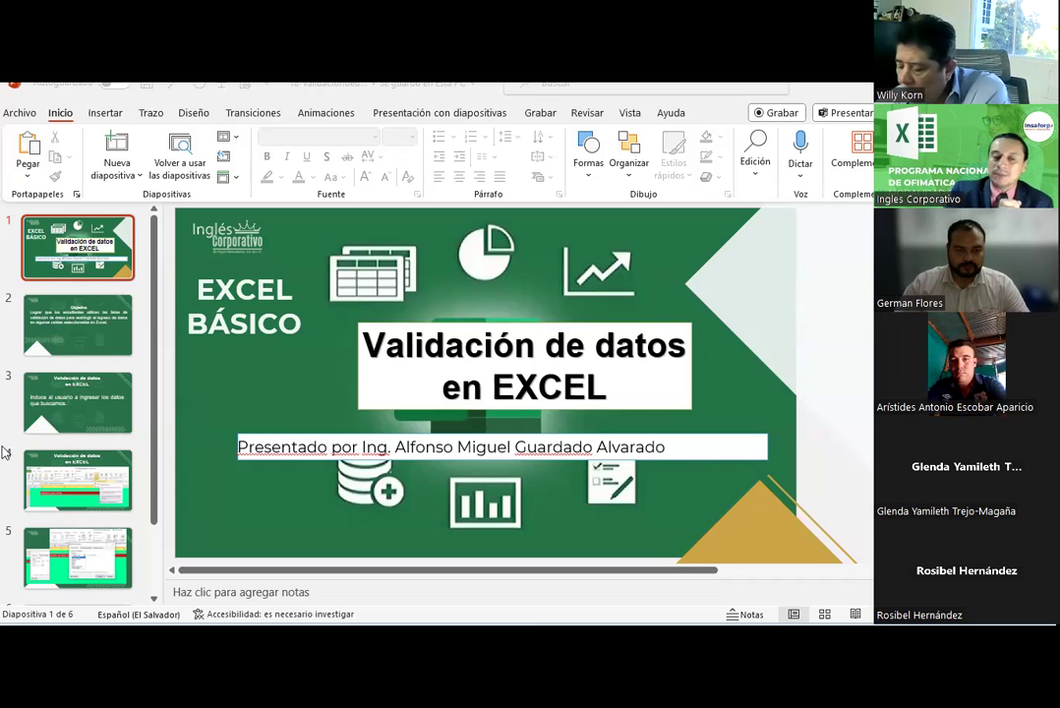
Step: Step through slides 2 and 3 to slide 4, the Excel data validation screenshot
{"action": "left_click", "coordinate": [98, 352]}
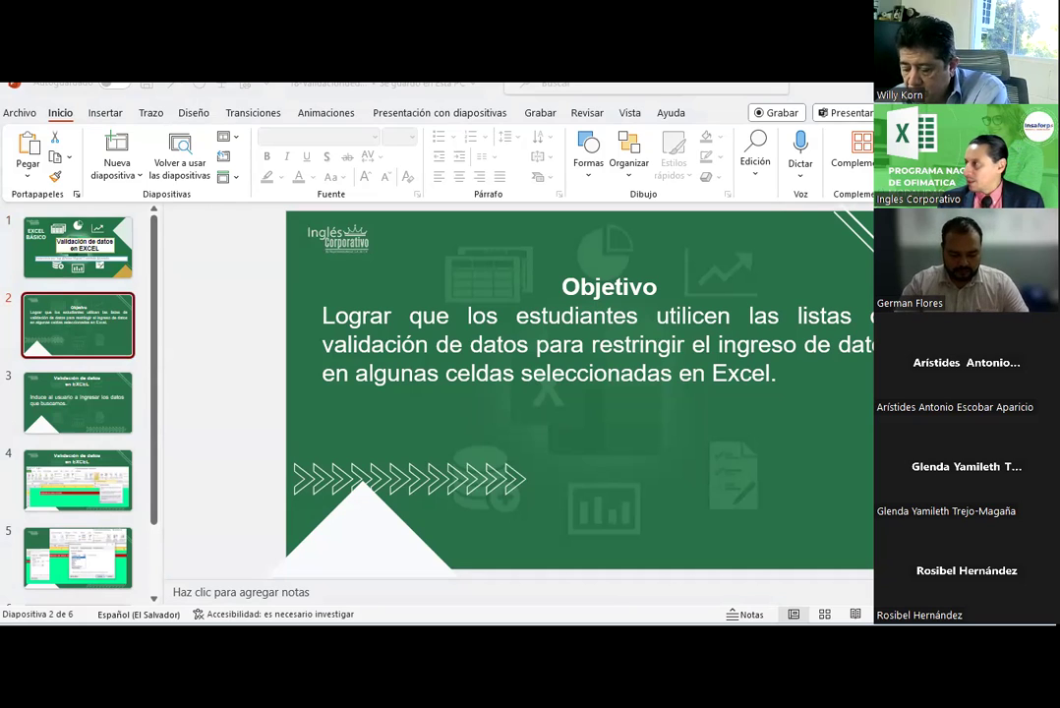
{"action": "left_click", "coordinate": [73, 413]}
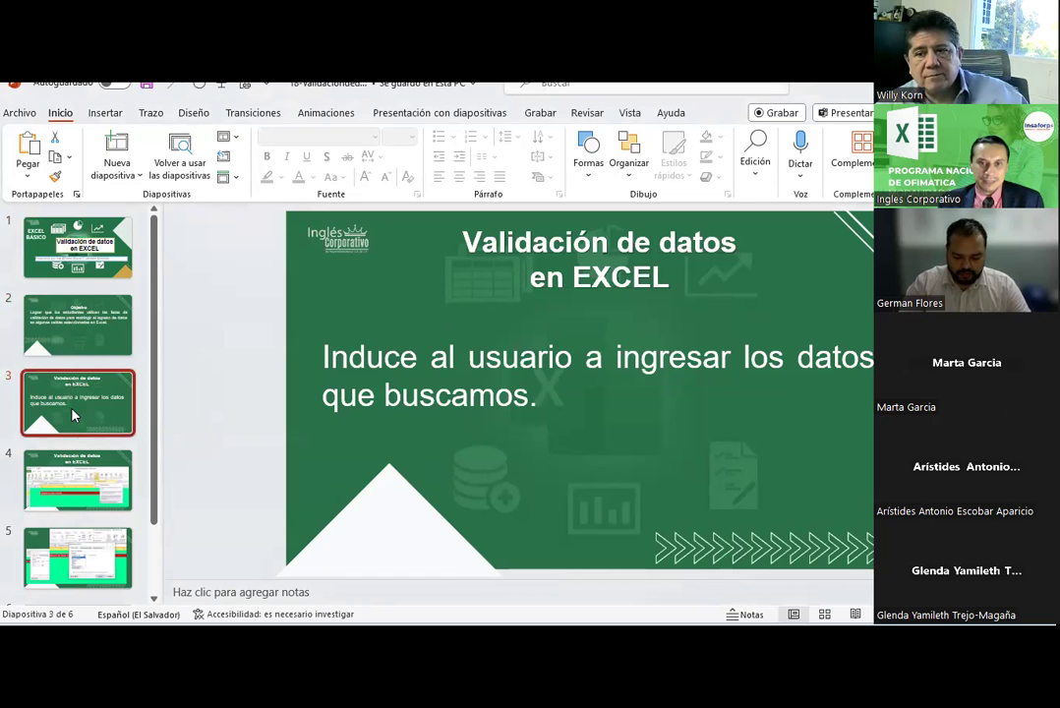
{"action": "scroll", "coordinate": [73, 413], "scroll_direction": "down", "scroll_amount": 1}
{"action": "left_click", "coordinate": [85, 442]}
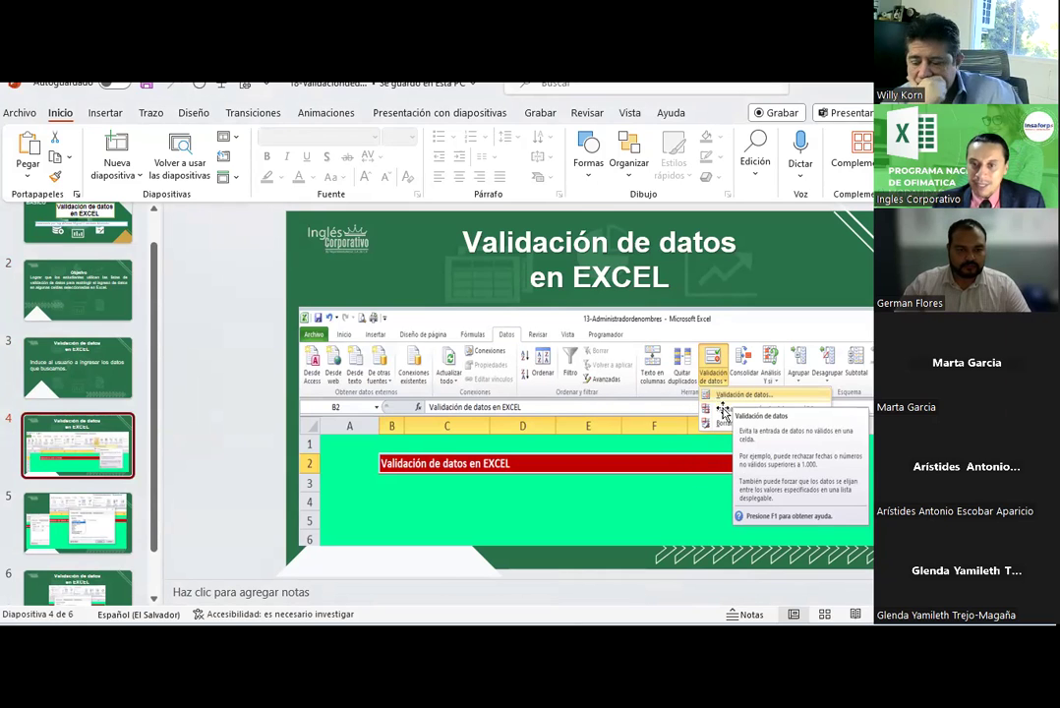
Step: Open Excel's Validación de datos dialog from the Datos tab and view its Mensaje de error settings
{"action": "key", "text": "alt+Tab"}
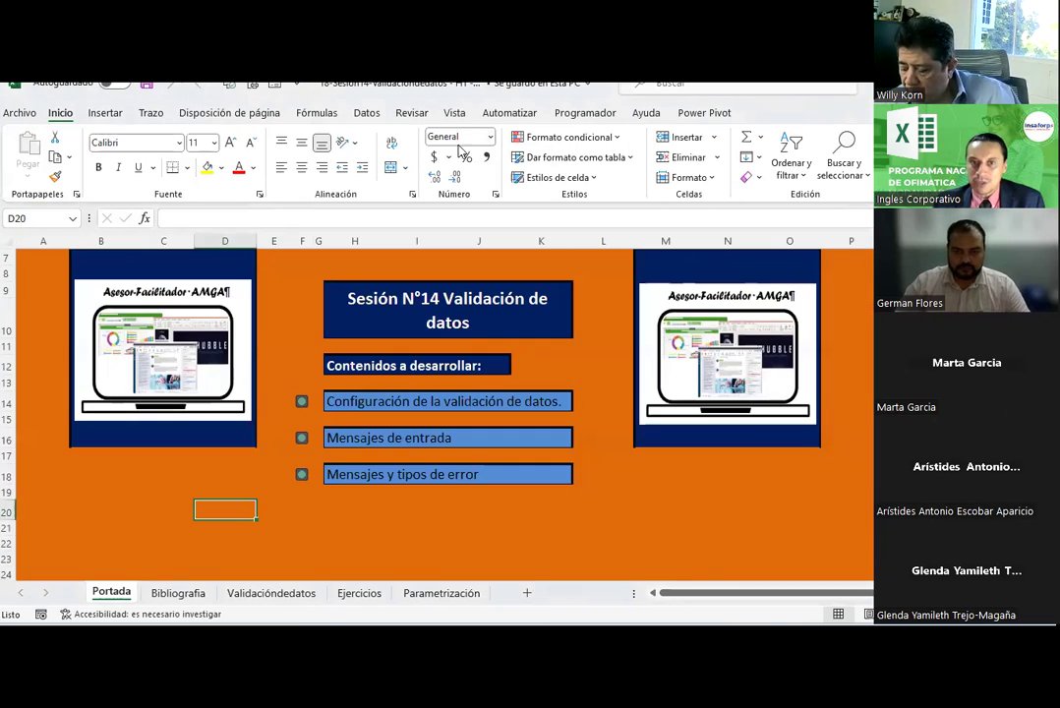
{"action": "left_click", "coordinate": [368, 113]}
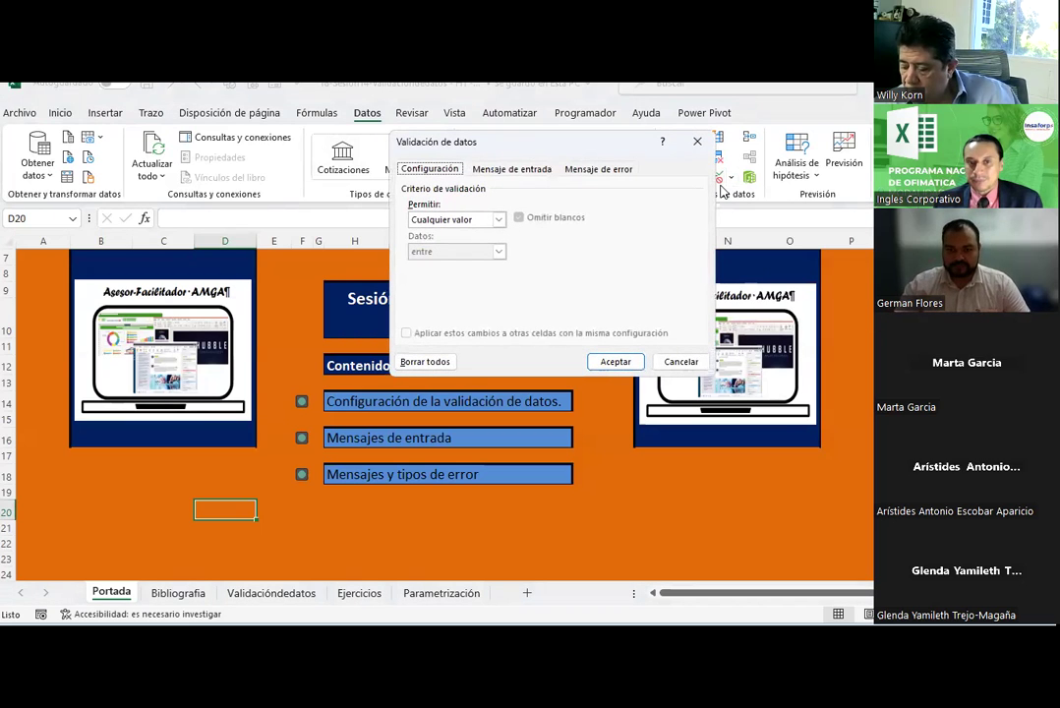
{"action": "left_click", "coordinate": [692, 146]}
{"action": "left_click", "coordinate": [730, 180]}
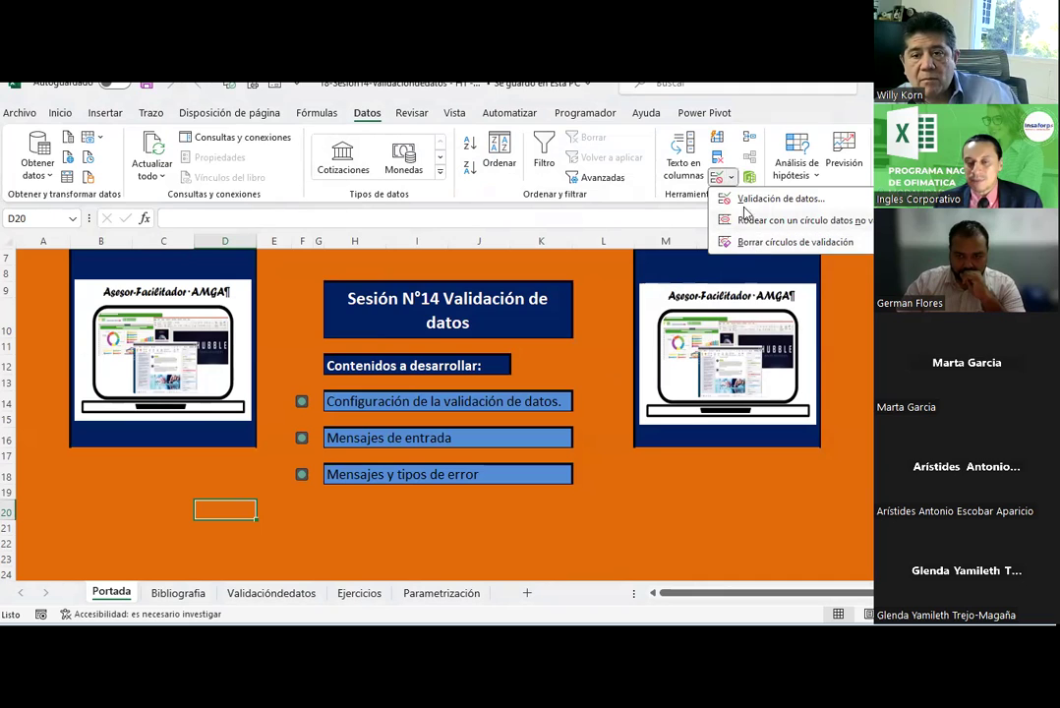
{"action": "left_click", "coordinate": [772, 202]}
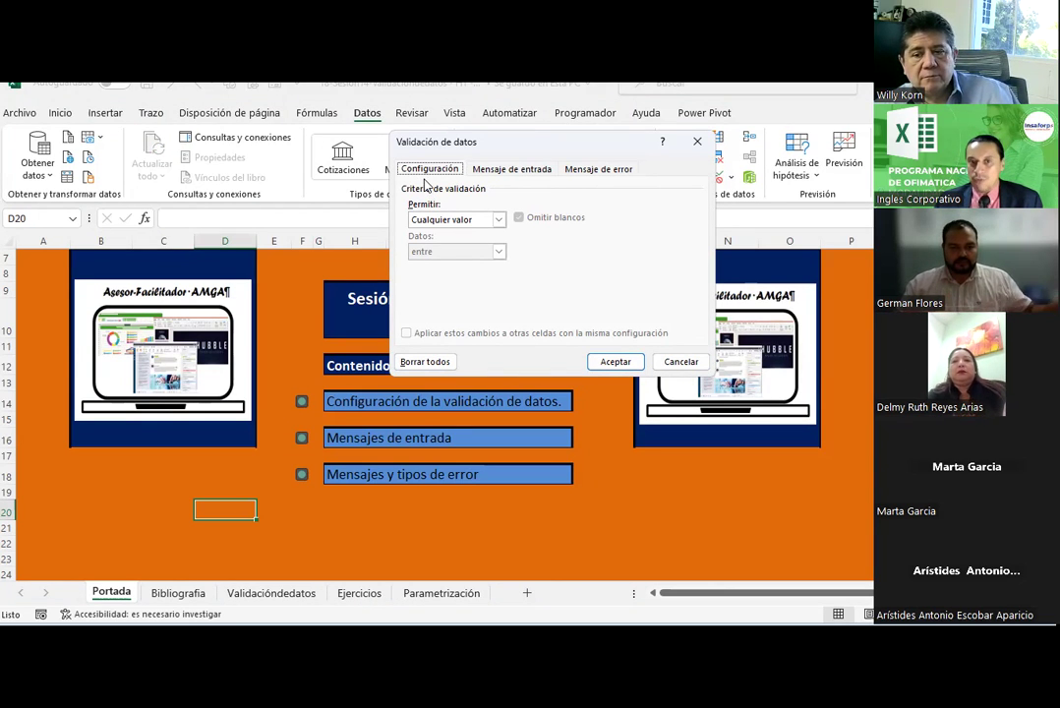
{"action": "left_click", "coordinate": [495, 171]}
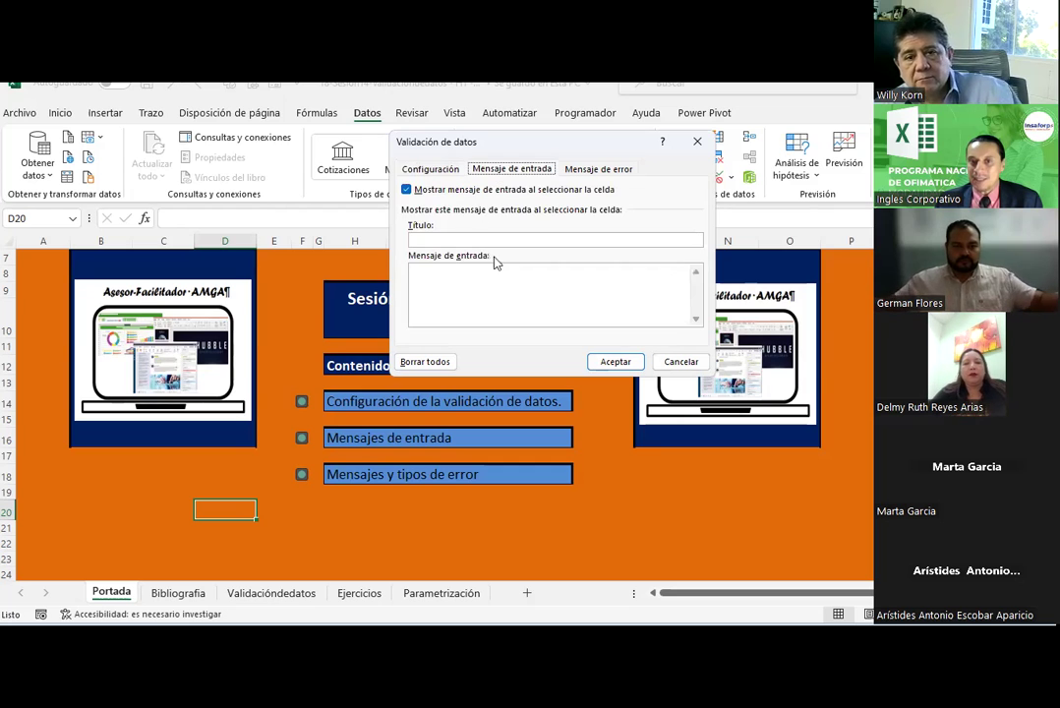
{"action": "left_click", "coordinate": [580, 171]}
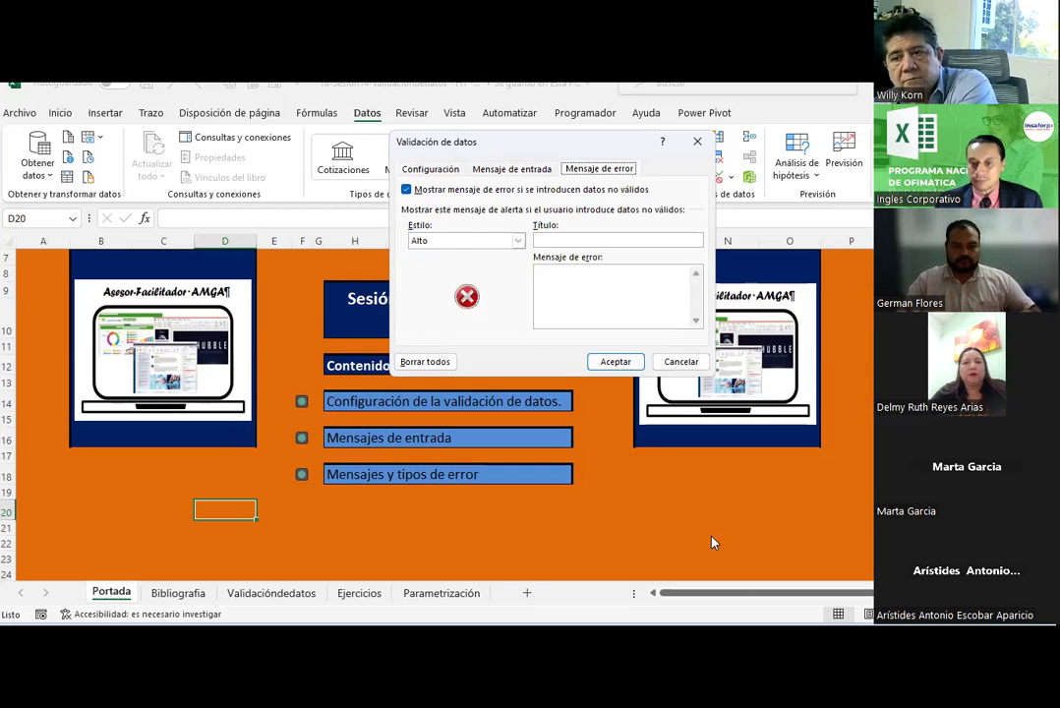
Step: Show slide 5 with the allowed data types list, then return to Excel
{"action": "key", "text": "alt+Tab"}
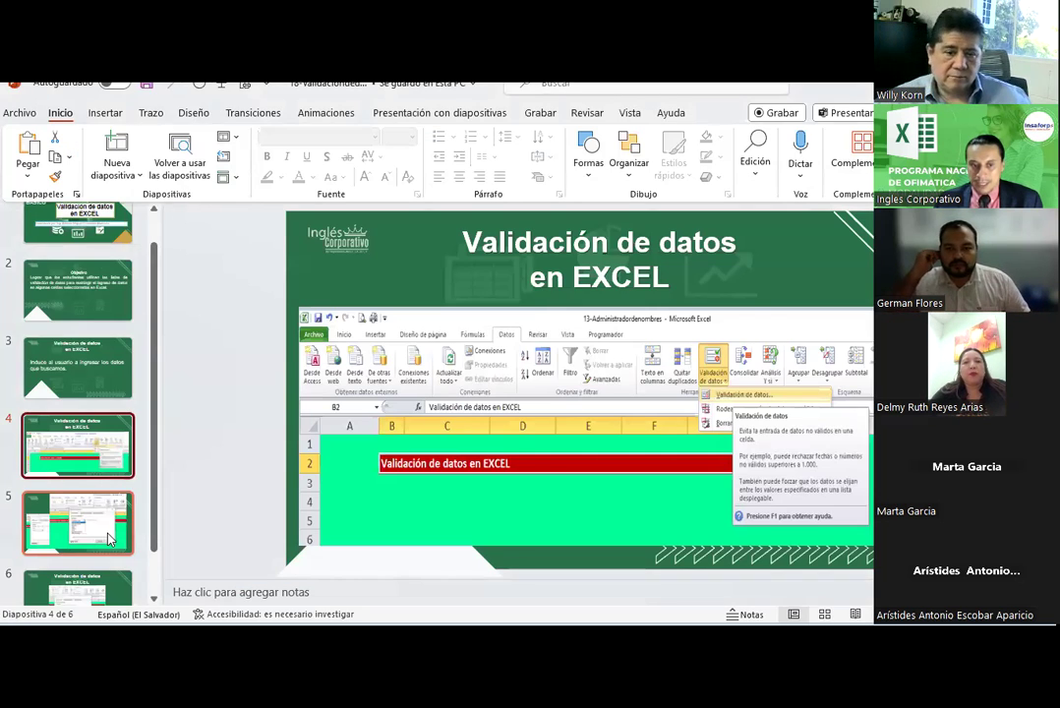
{"action": "left_click", "coordinate": [98, 499]}
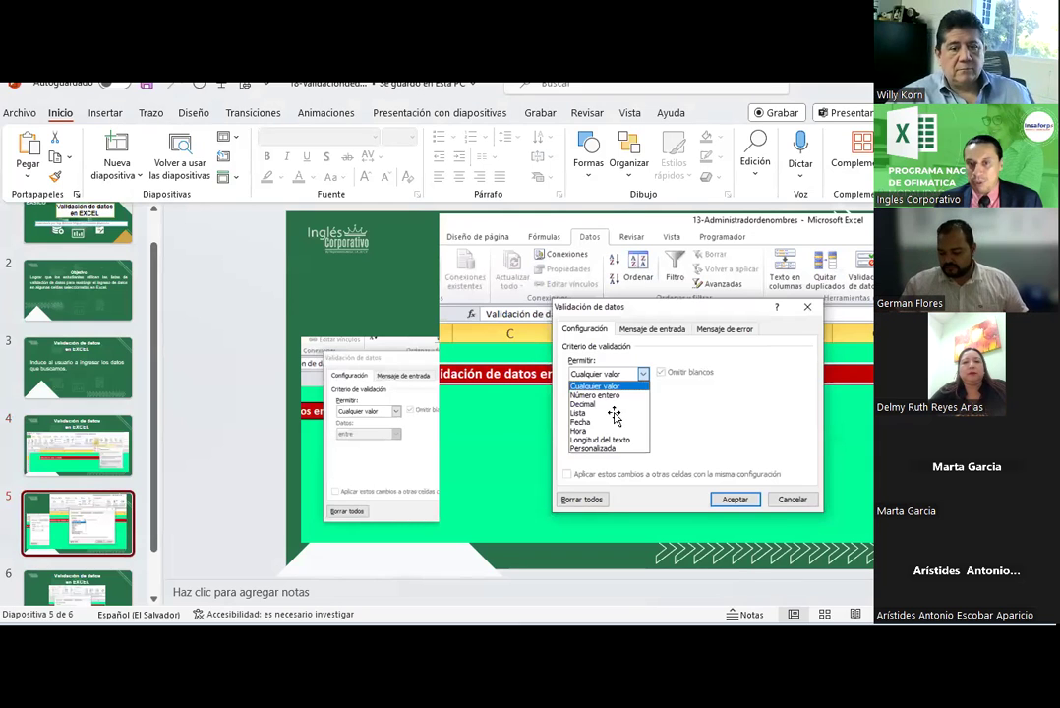
{"action": "scroll", "coordinate": [125, 460], "scroll_direction": "down", "scroll_amount": 1}
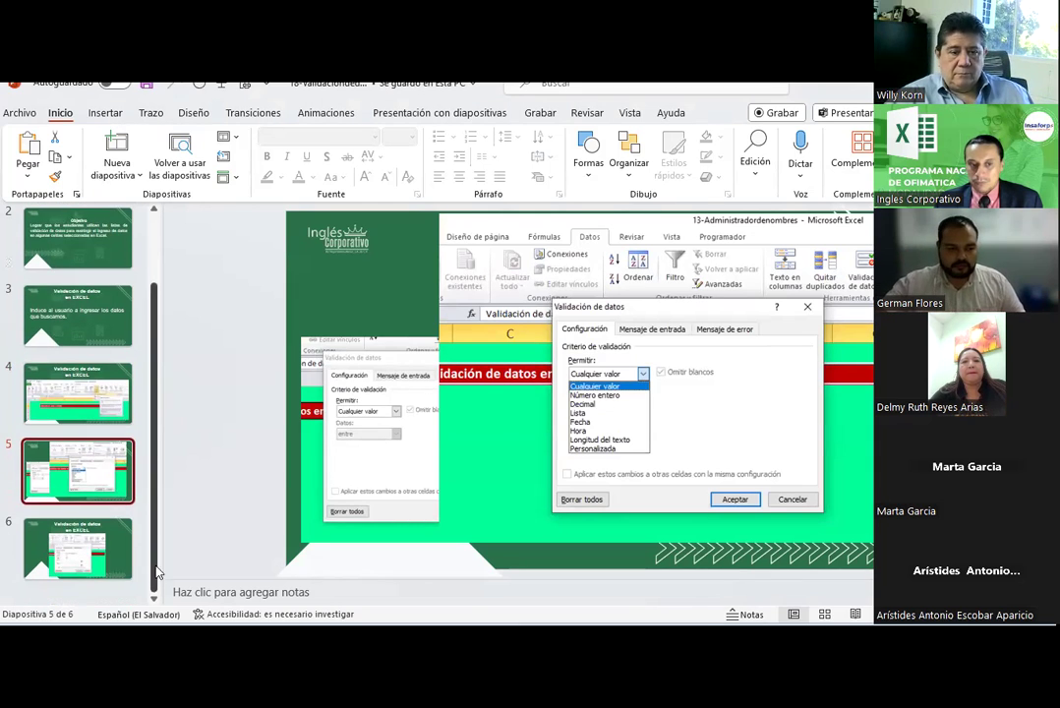
{"action": "key", "text": "alt+Tab"}
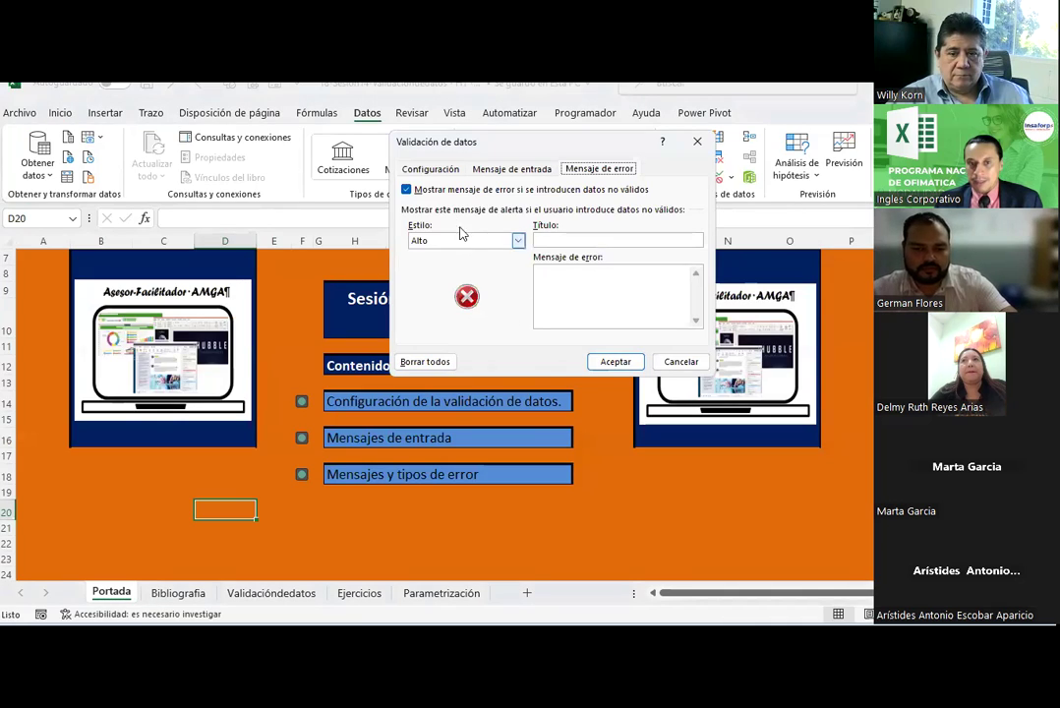
Step: Open the Permitir list on the Configuración tab to see the allowed data types
{"action": "left_click", "coordinate": [430, 170]}
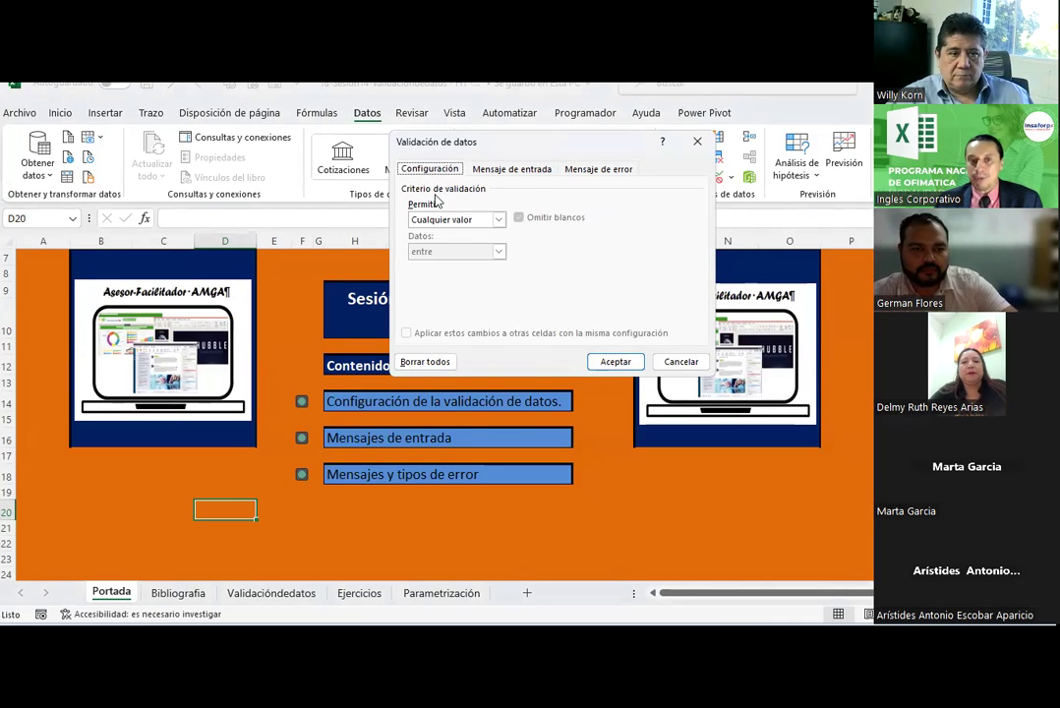
{"action": "left_click", "coordinate": [499, 220]}
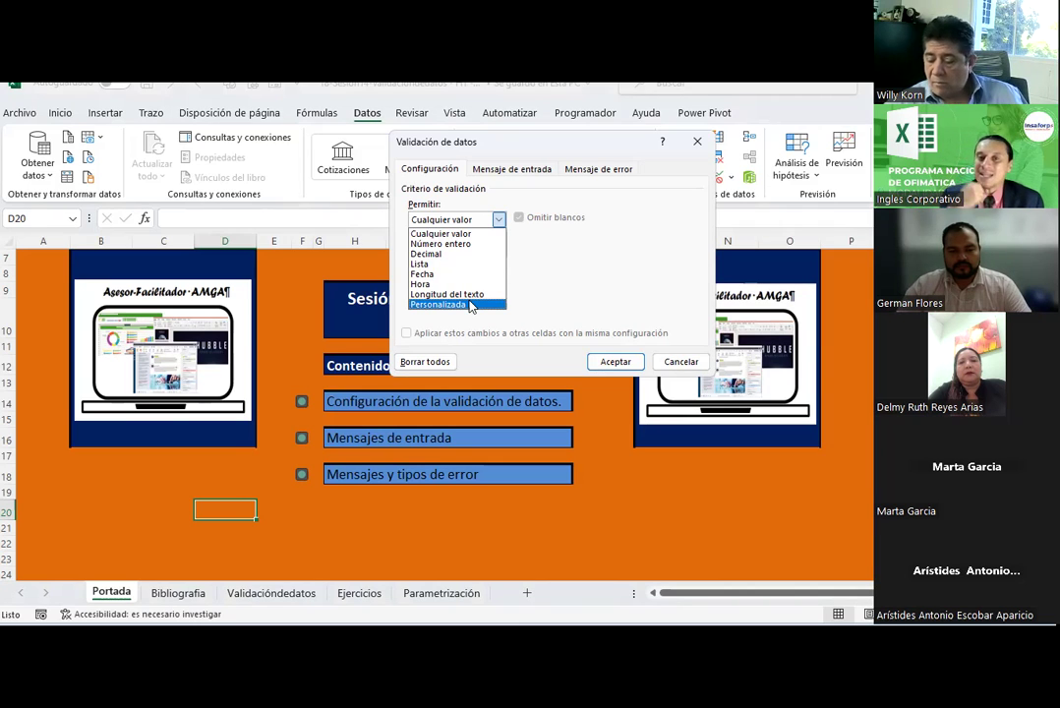
Step: Allow Número entero in Permitir with the entre comparison
{"action": "left_click", "coordinate": [556, 280]}
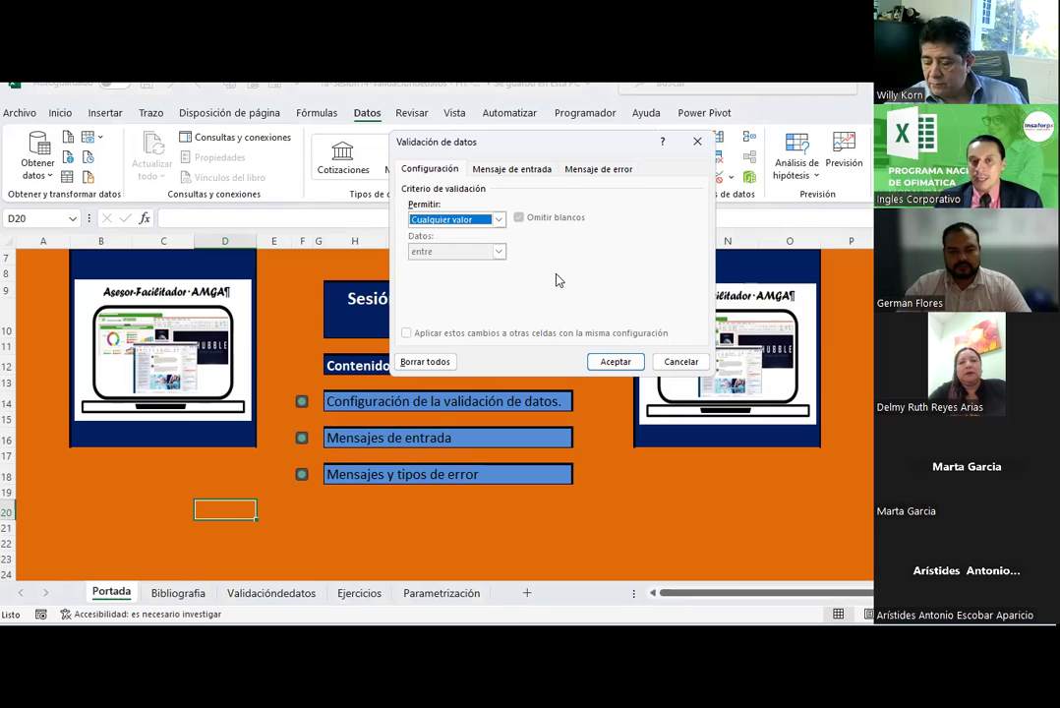
{"action": "left_click", "coordinate": [499, 220]}
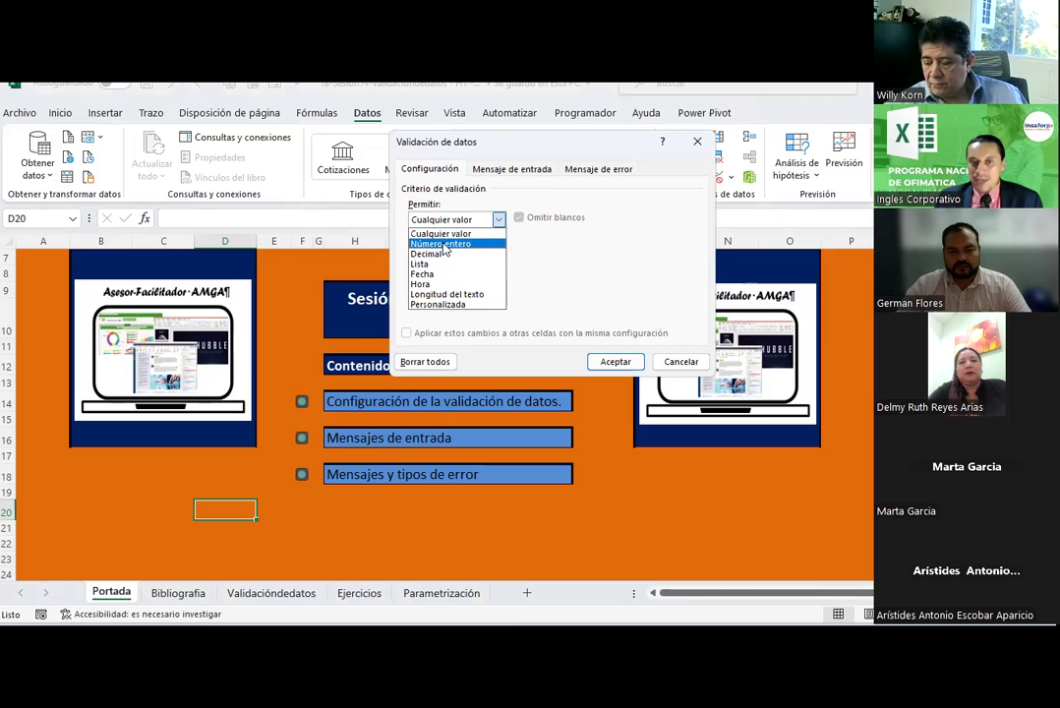
{"action": "left_click", "coordinate": [443, 241]}
{"action": "left_click", "coordinate": [499, 251]}
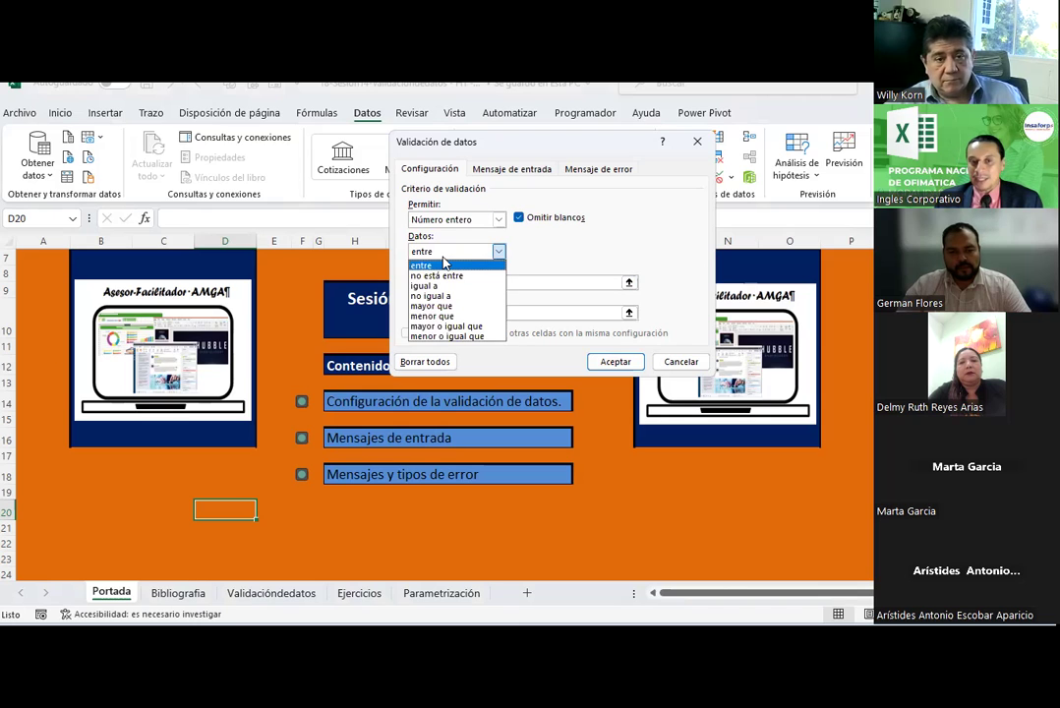
{"action": "left_click", "coordinate": [444, 265]}
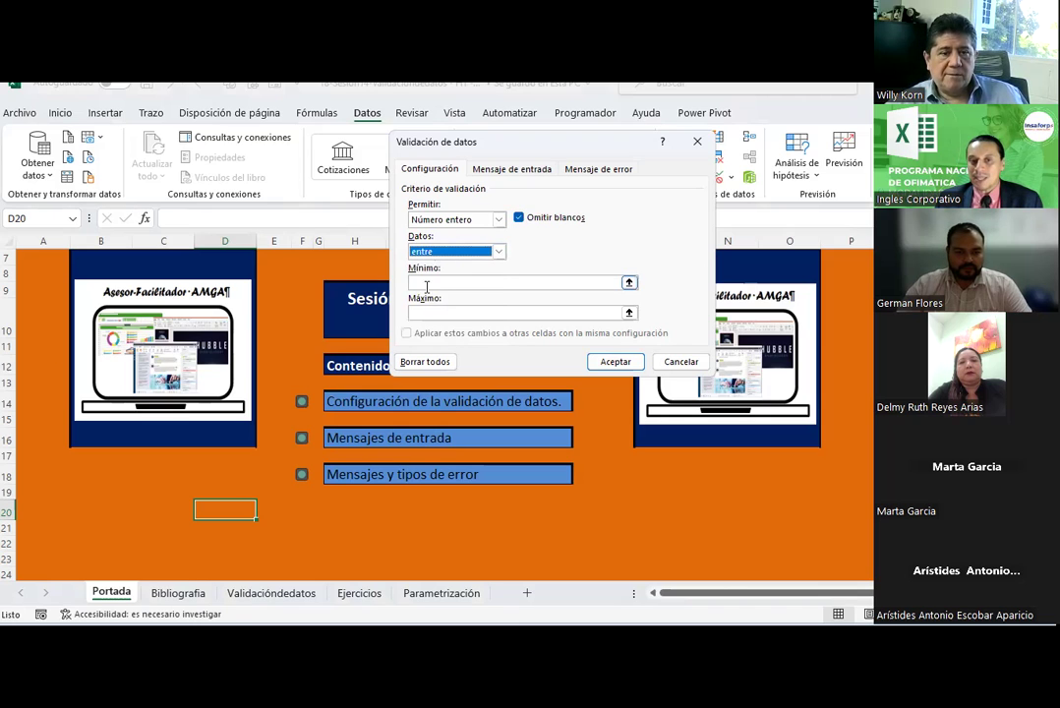
Step: Change the comparison to no está entre, then igual a, and dismiss the missing-value warning
{"action": "left_click", "coordinate": [426, 284]}
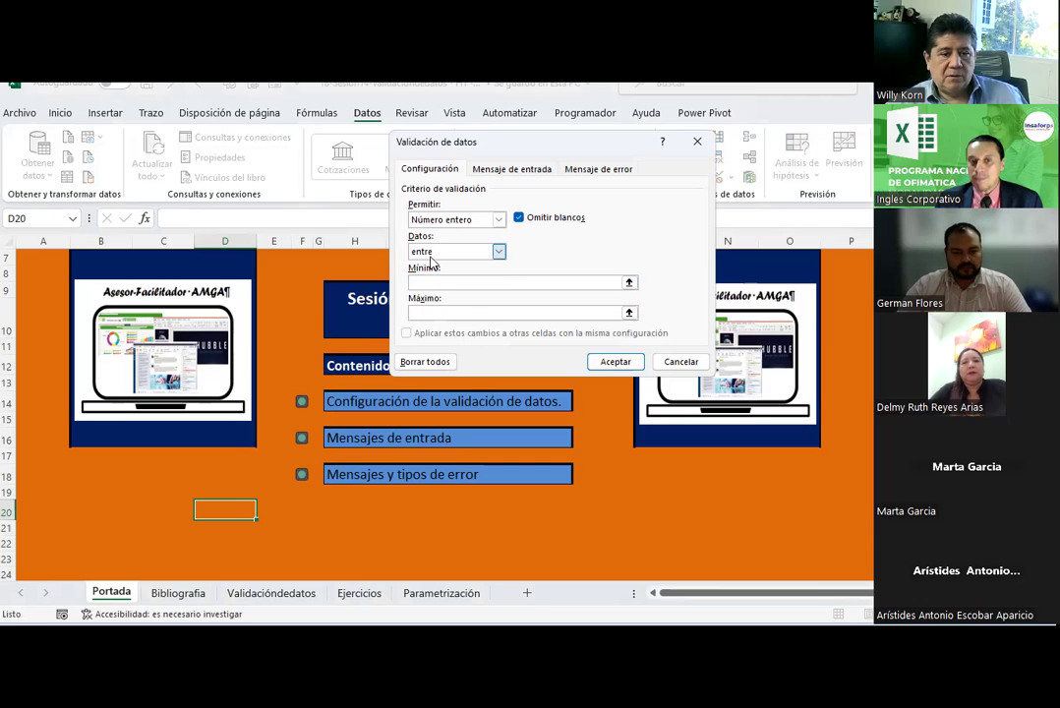
{"action": "left_click", "coordinate": [430, 255]}
{"action": "left_click", "coordinate": [425, 276]}
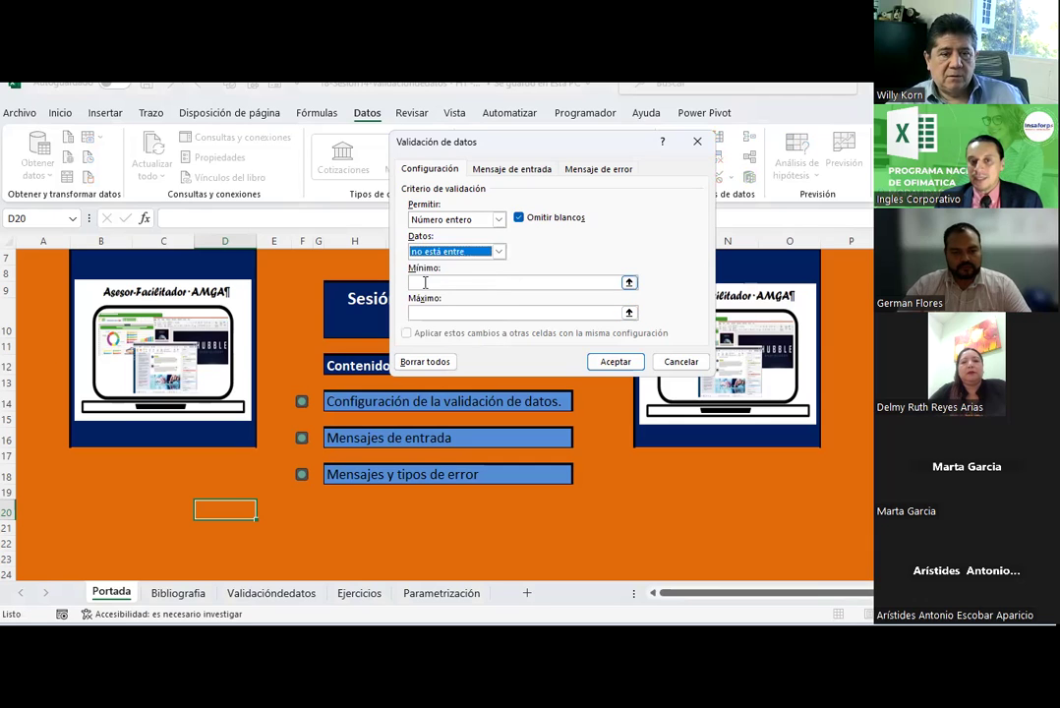
{"action": "left_click", "coordinate": [428, 253]}
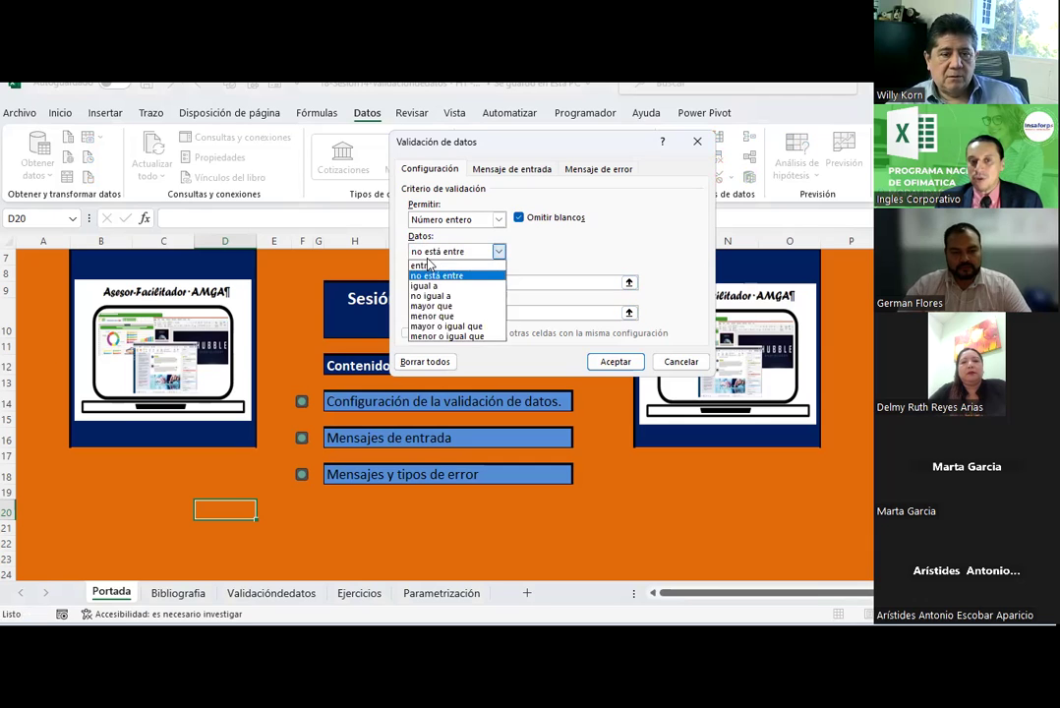
{"action": "left_click", "coordinate": [447, 285]}
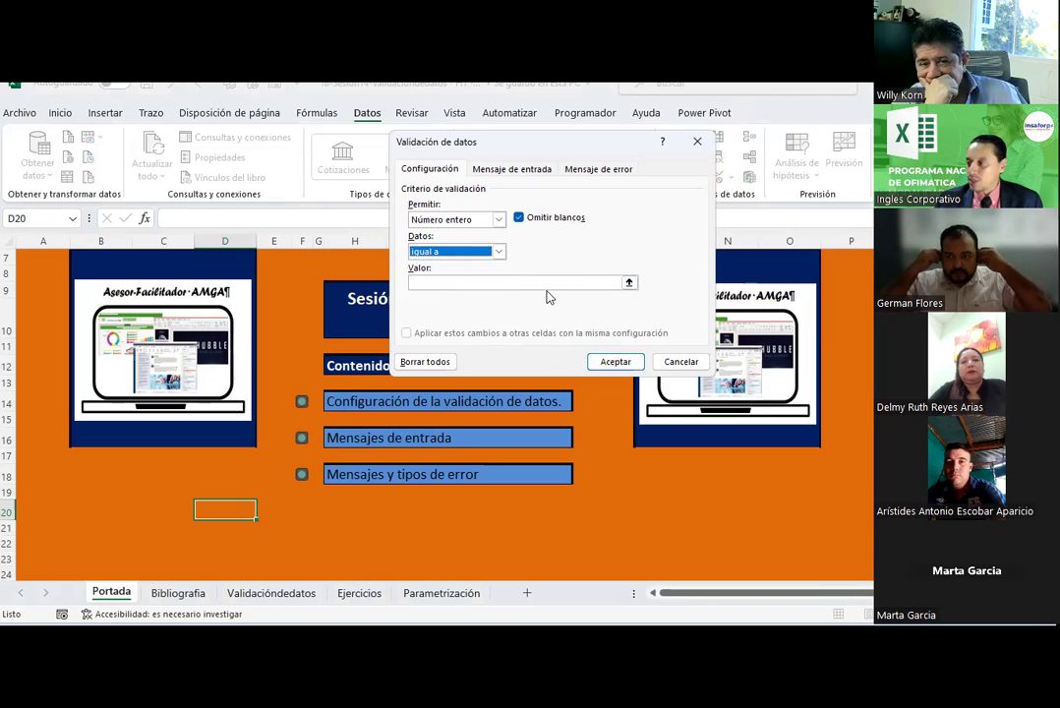
{"action": "left_click", "coordinate": [531, 171]}
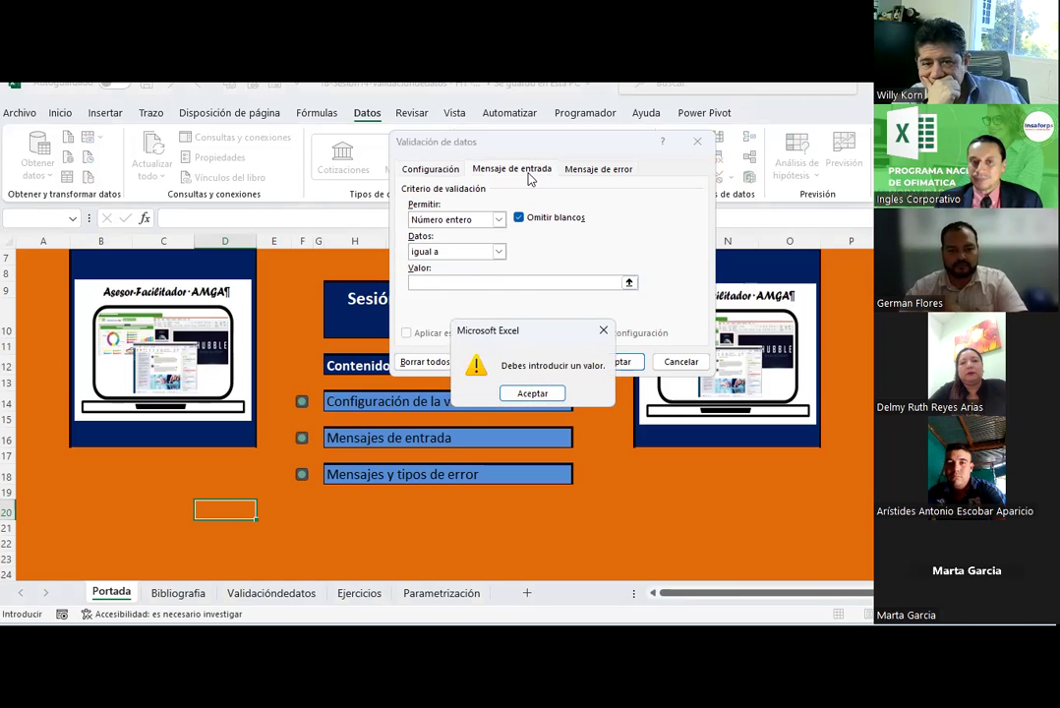
{"action": "left_click", "coordinate": [546, 395]}
Step: Reset Permitir to Cualquier valor and put the cursor in the Mensaje de entrada Título box
{"action": "left_click", "coordinate": [450, 219]}
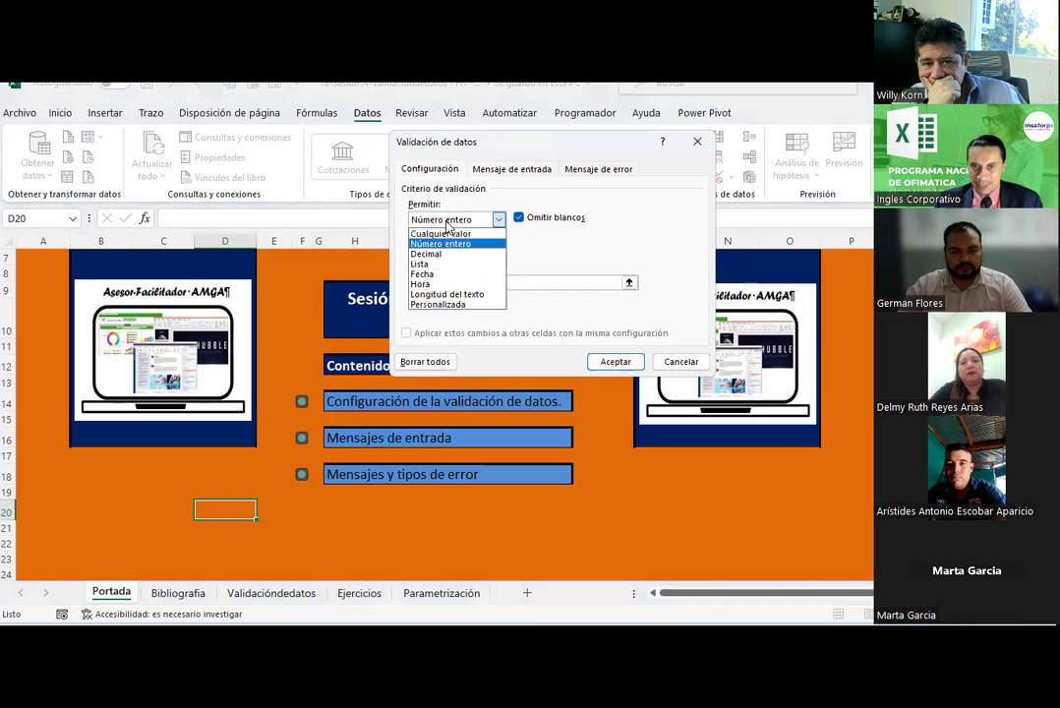
{"action": "left_click", "coordinate": [440, 233]}
{"action": "left_click", "coordinate": [482, 172]}
{"action": "left_click", "coordinate": [470, 239]}
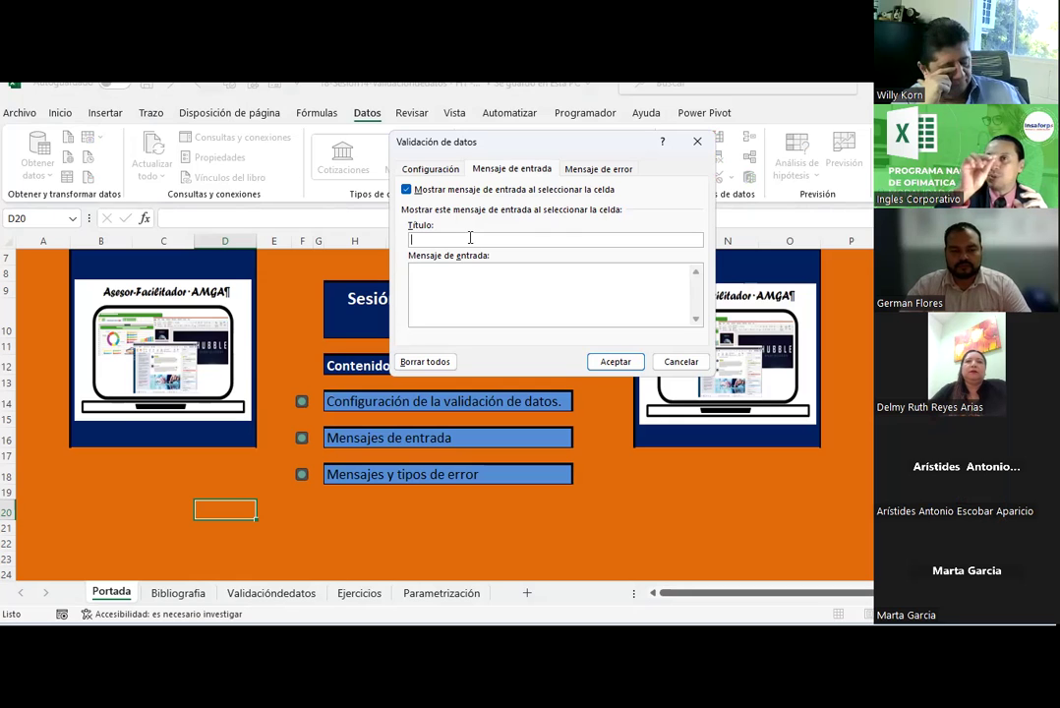
Step: Leave the input message text empty and switch to the Mensaje de error settings
{"action": "left_click", "coordinate": [478, 286]}
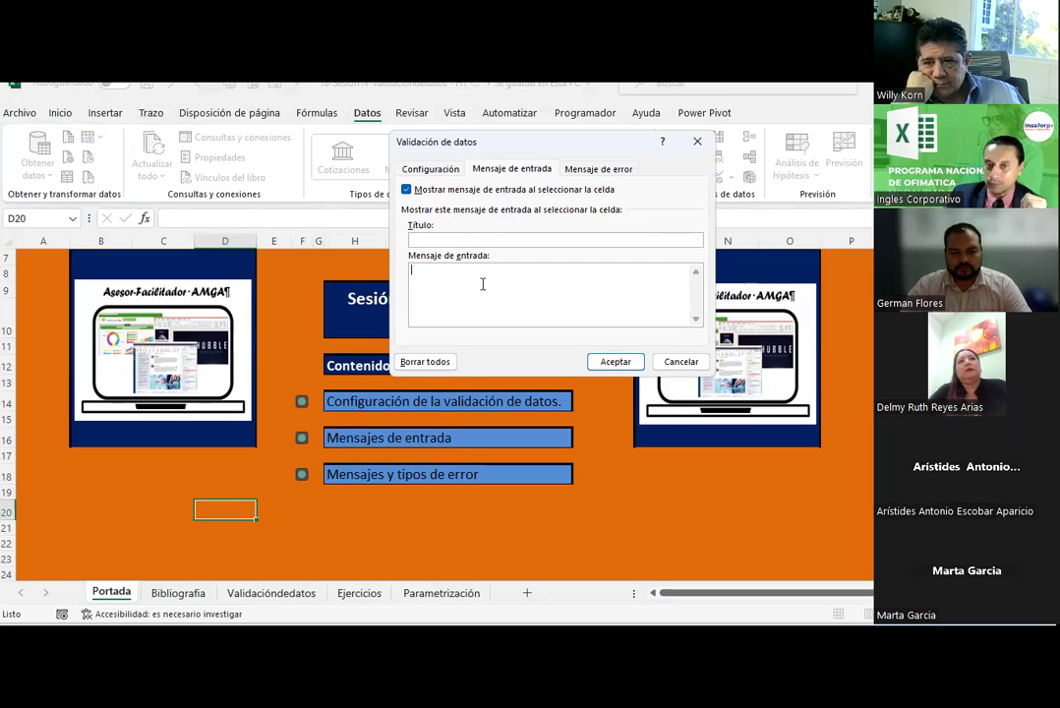
{"action": "left_click", "coordinate": [602, 173]}
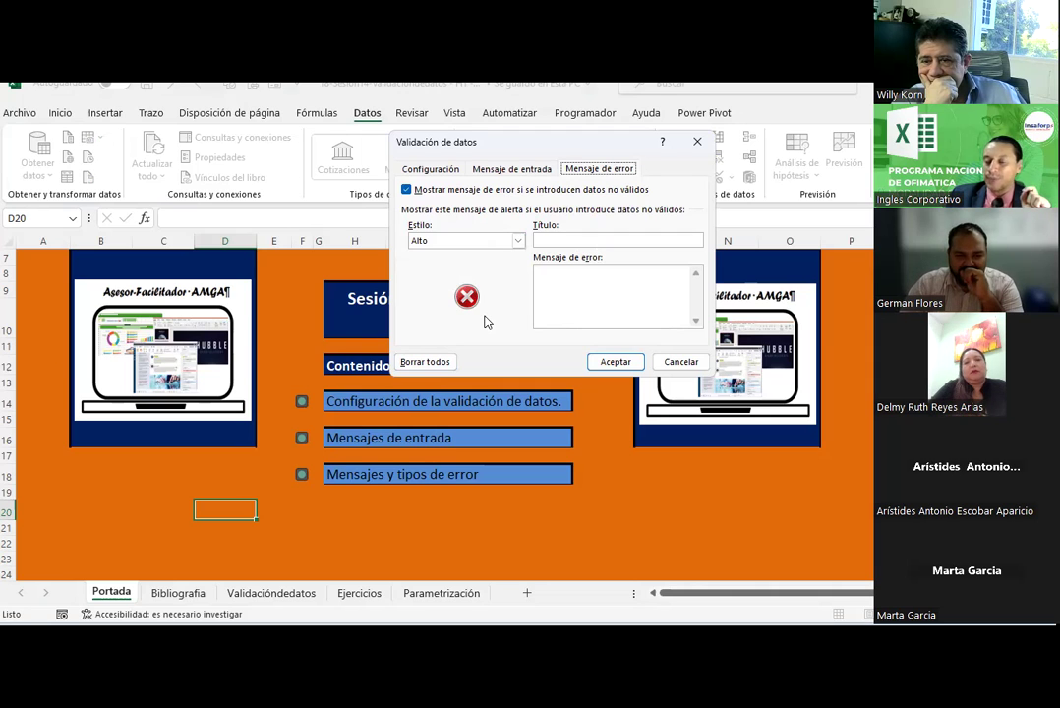
Step: Try the Advertencia alert style, then revert to Alto
{"action": "left_click", "coordinate": [592, 240]}
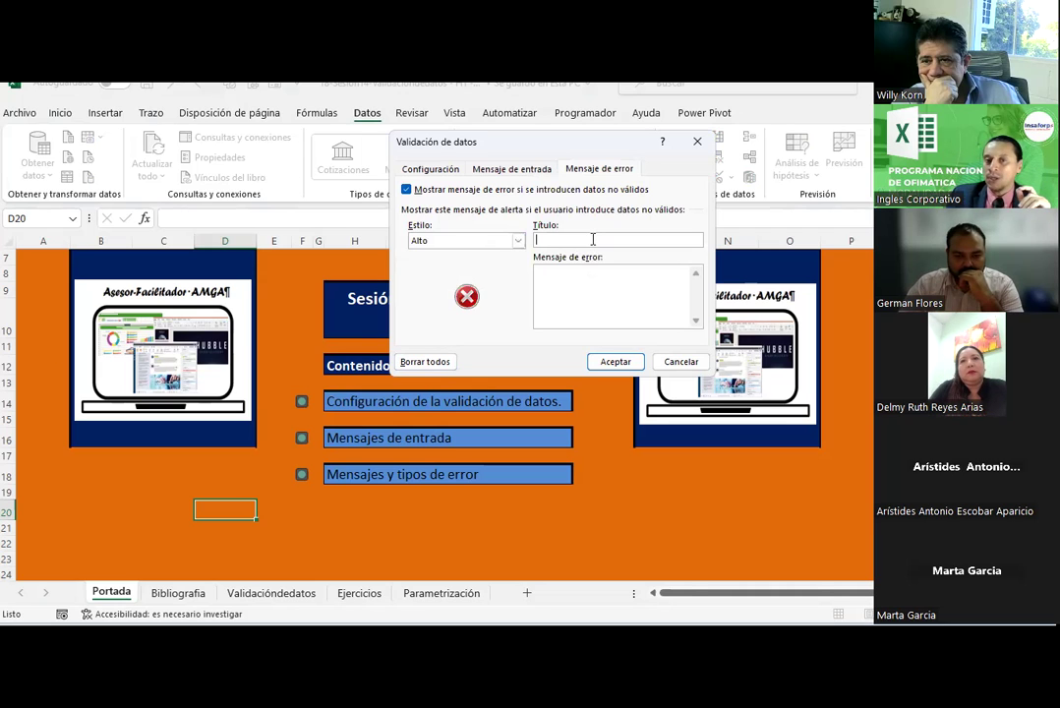
{"action": "left_click", "coordinate": [594, 271]}
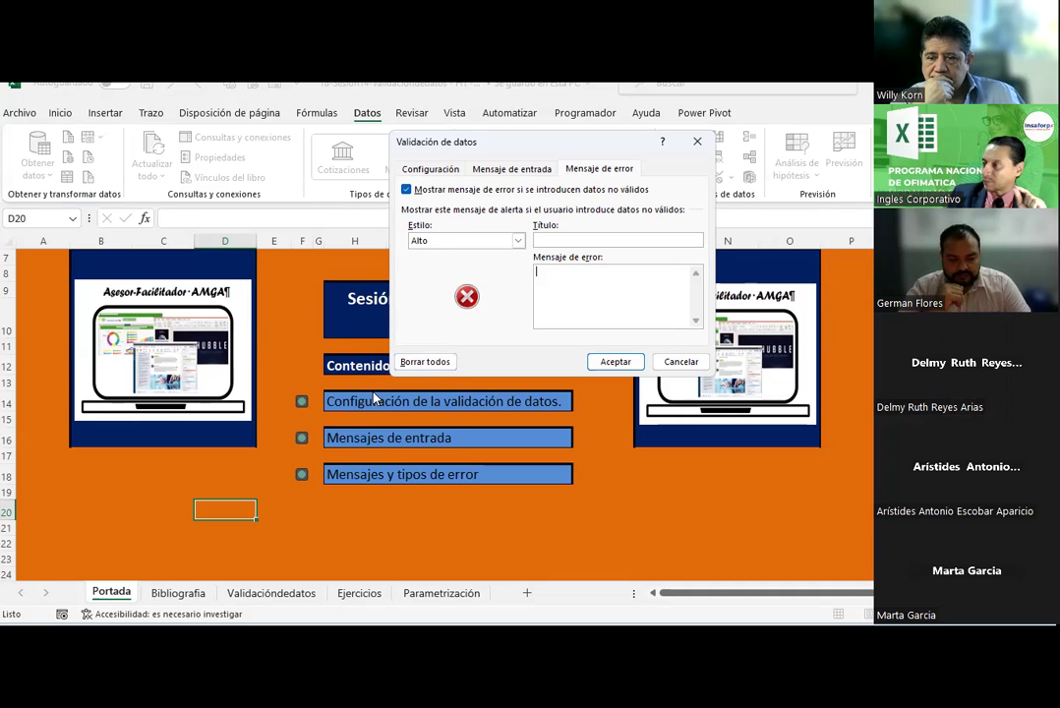
{"action": "left_click", "coordinate": [516, 243]}
{"action": "left_click", "coordinate": [461, 261]}
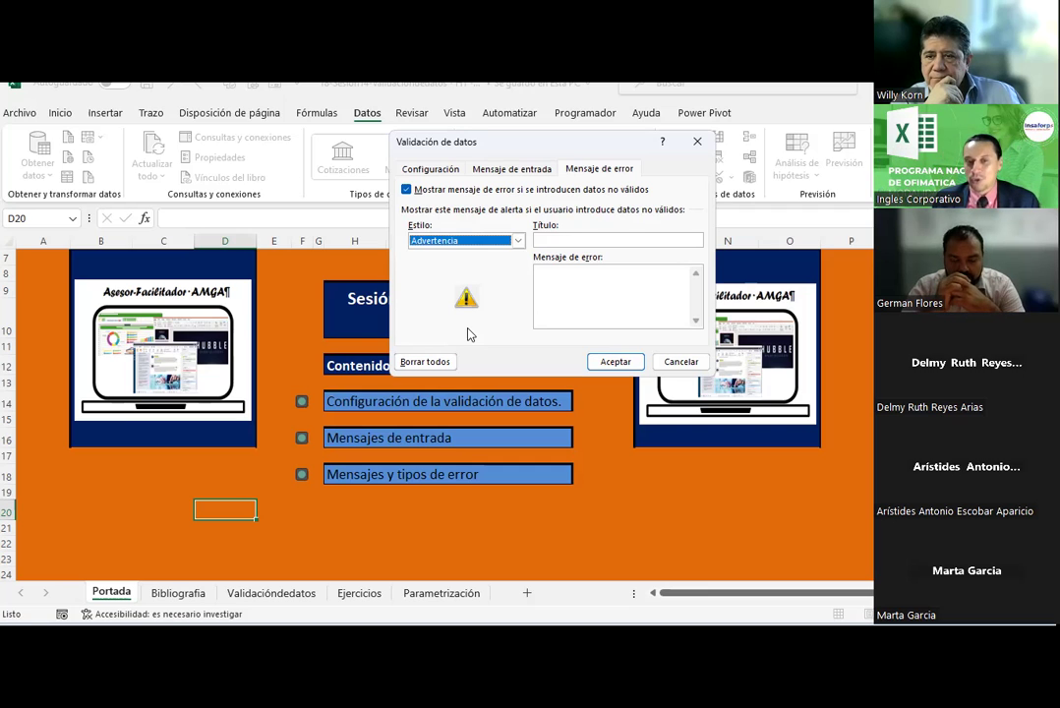
{"action": "left_click", "coordinate": [516, 242]}
{"action": "left_click", "coordinate": [439, 250]}
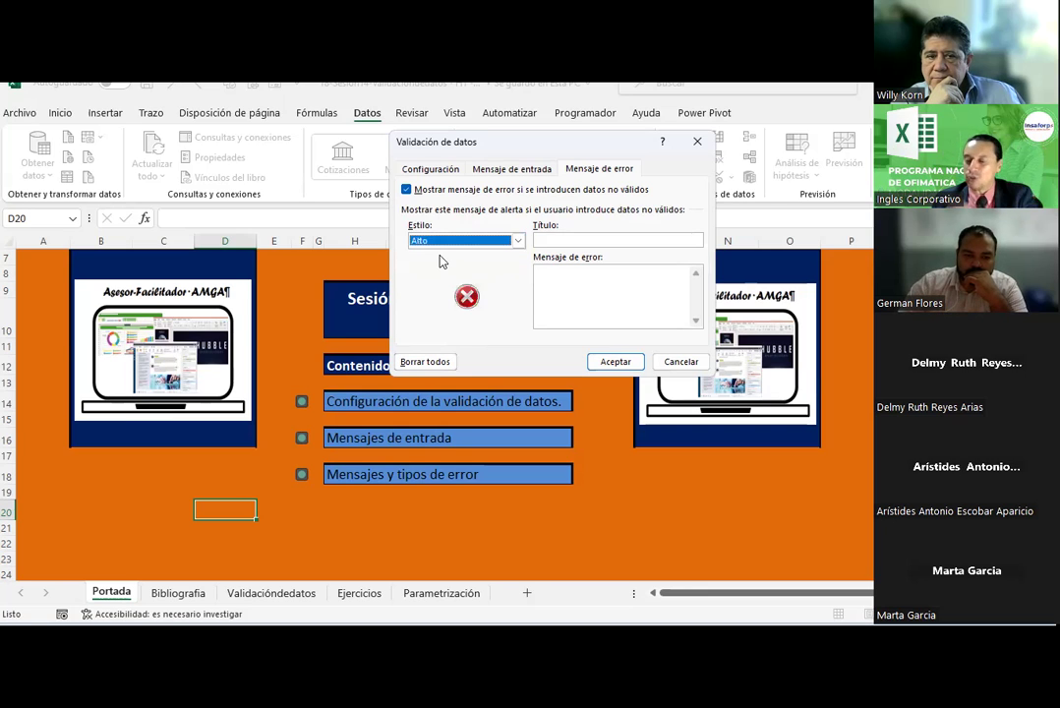
Step: Pick Advertencia again, then settle on the Información alert style
{"action": "left_click", "coordinate": [443, 242]}
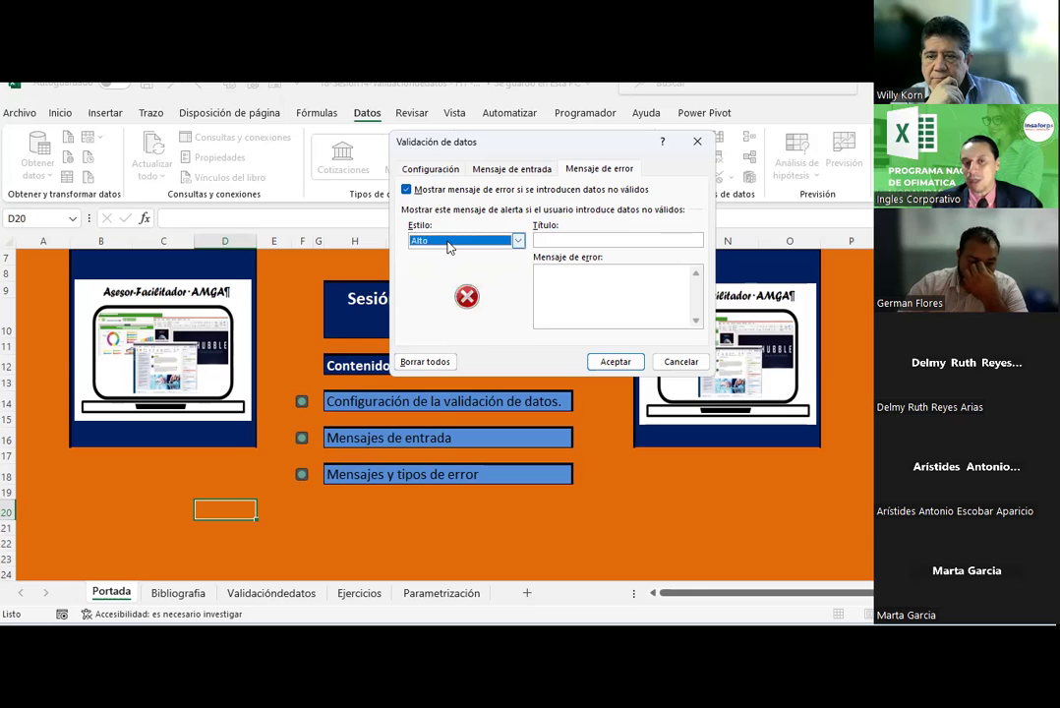
{"action": "left_click", "coordinate": [444, 265]}
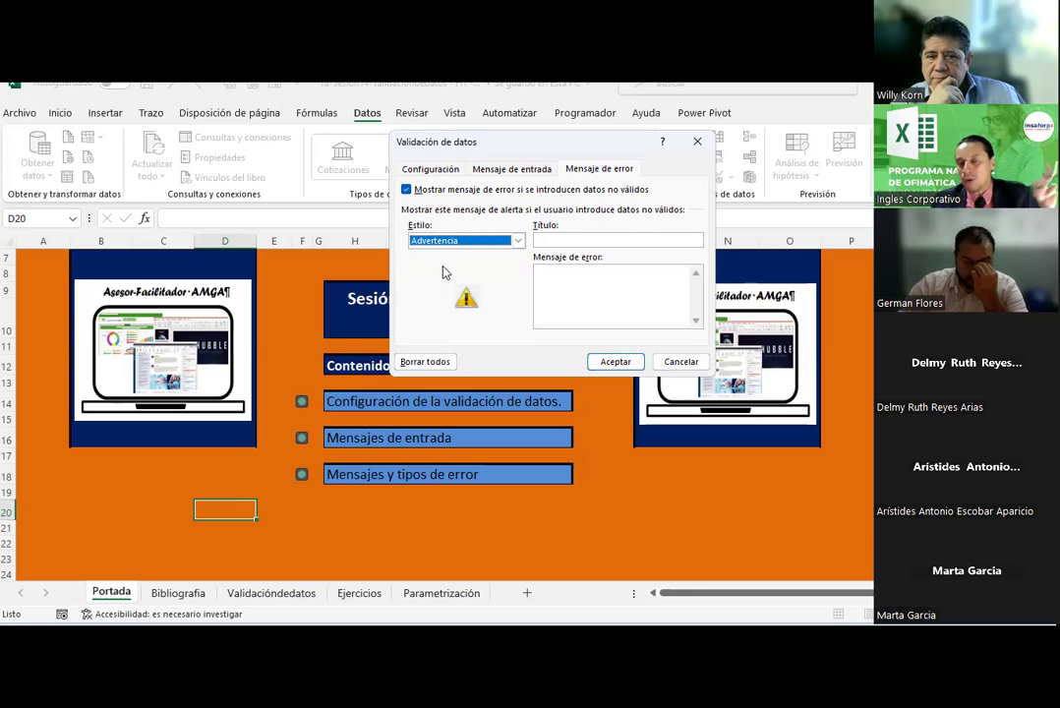
{"action": "left_click", "coordinate": [443, 241]}
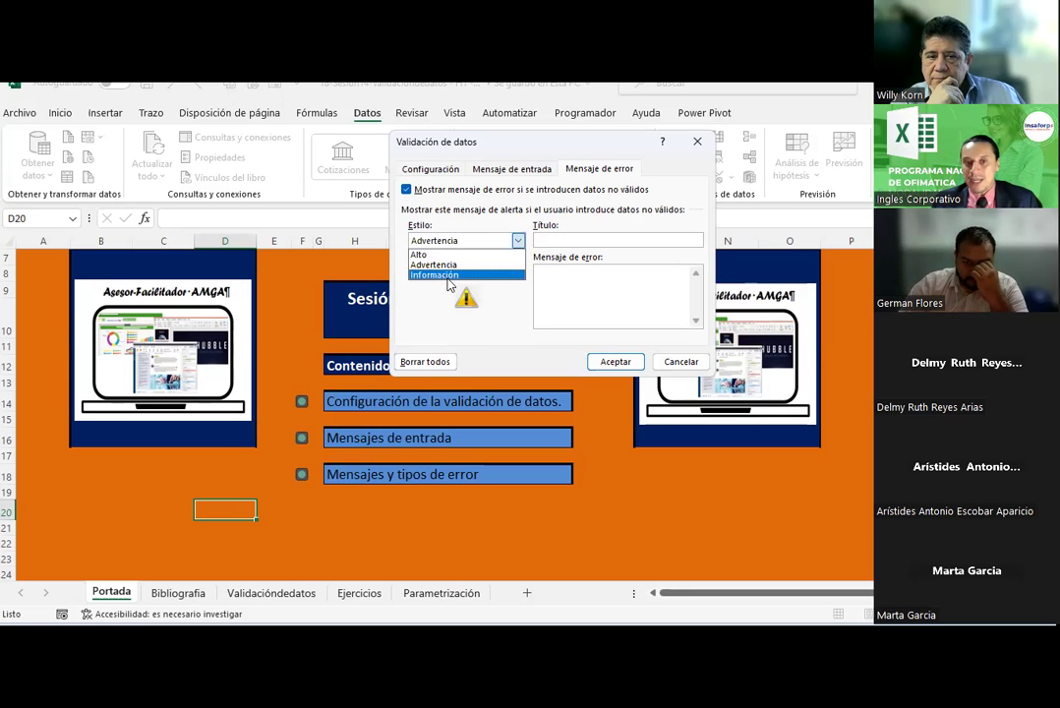
{"action": "left_click", "coordinate": [443, 275]}
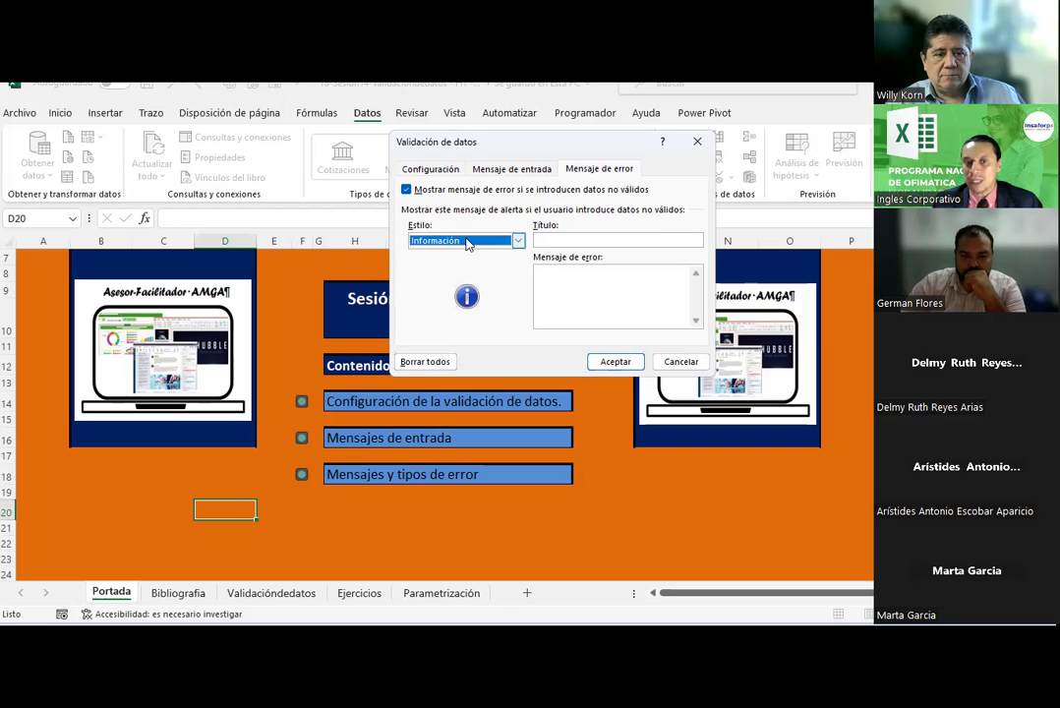
{"action": "left_click", "coordinate": [468, 241]}
{"action": "left_click", "coordinate": [457, 275]}
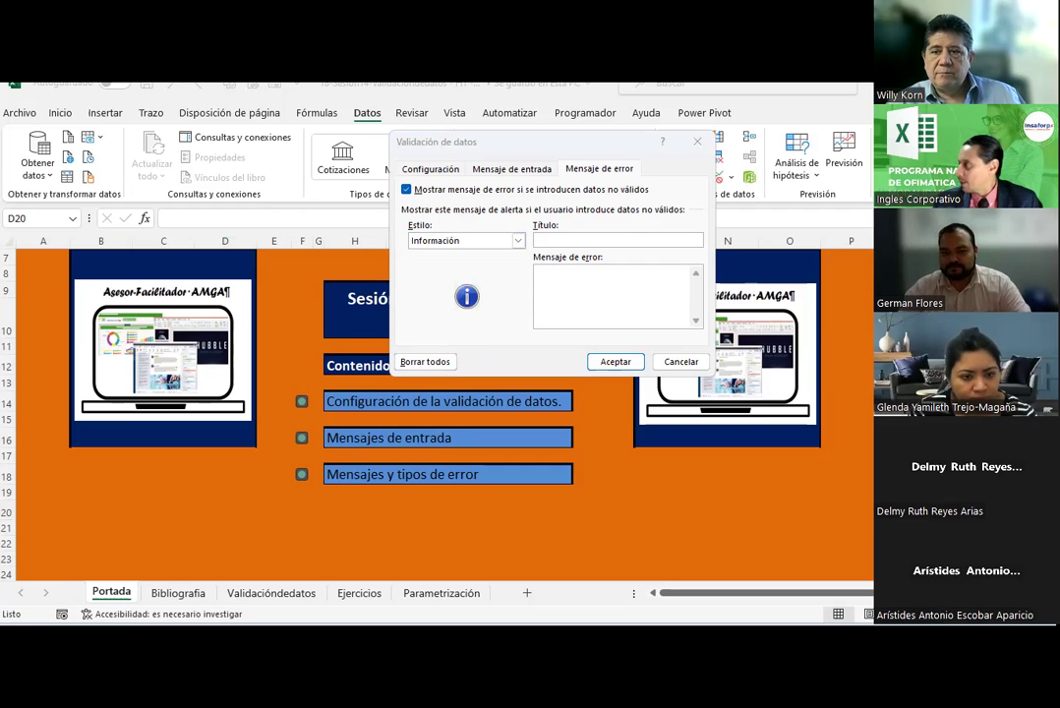
Step: Cancel the Validación de datos dialog and open the Validaciondedatos sheet
{"action": "left_click", "coordinate": [677, 362]}
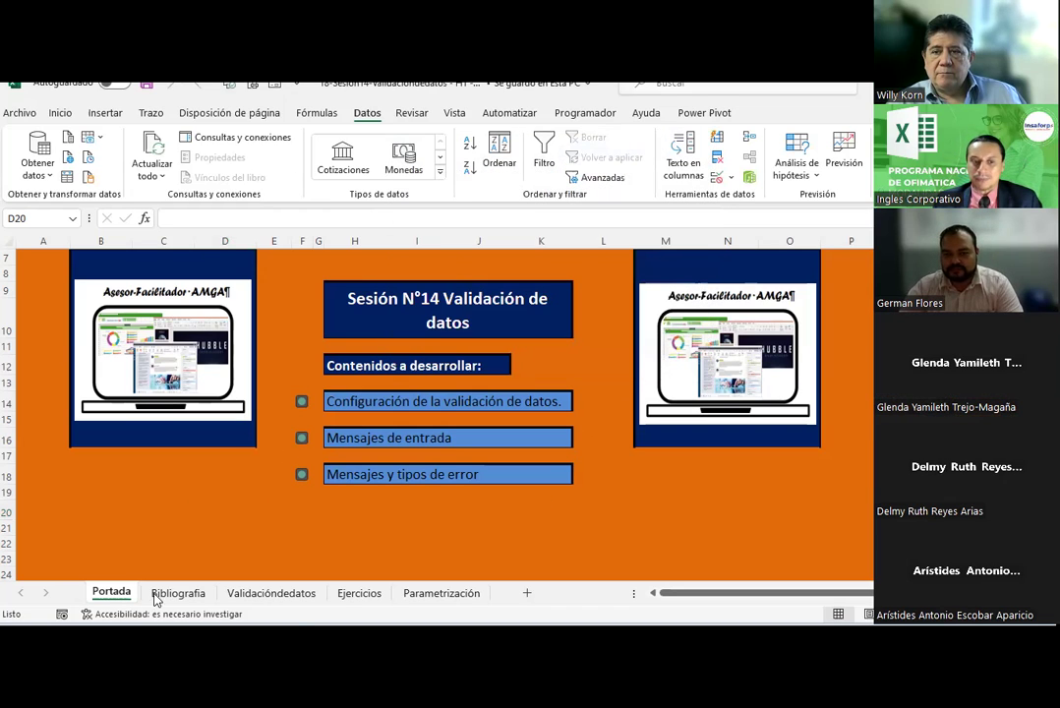
{"action": "left_click", "coordinate": [157, 596]}
{"action": "left_click", "coordinate": [244, 603]}
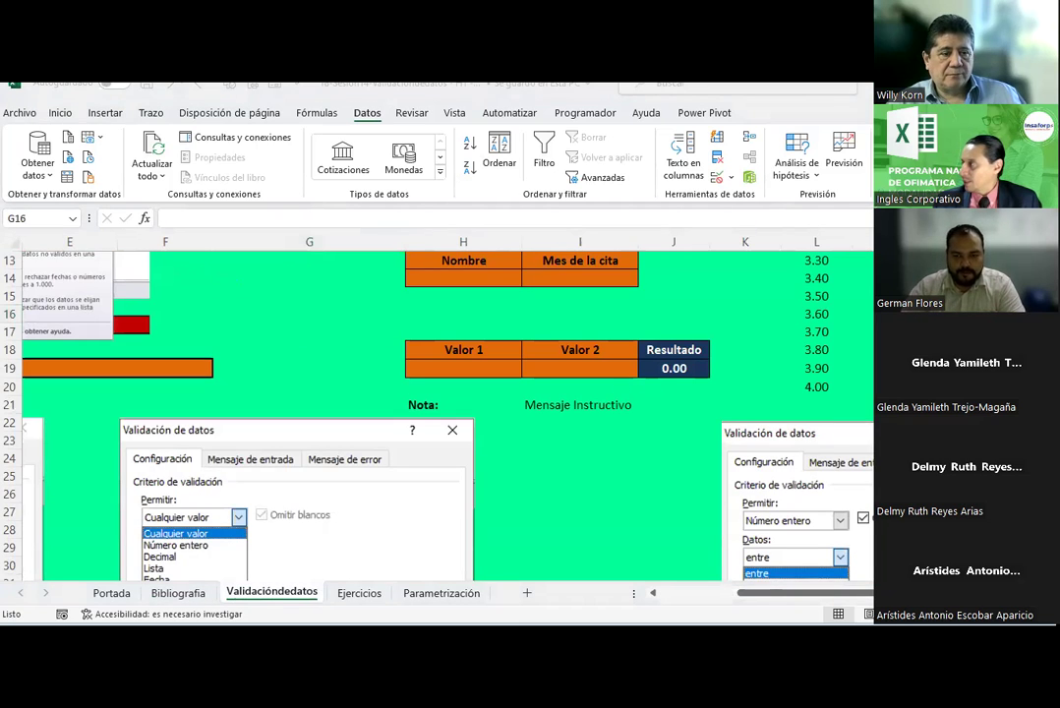
{"action": "left_click", "coordinate": [674, 596]}
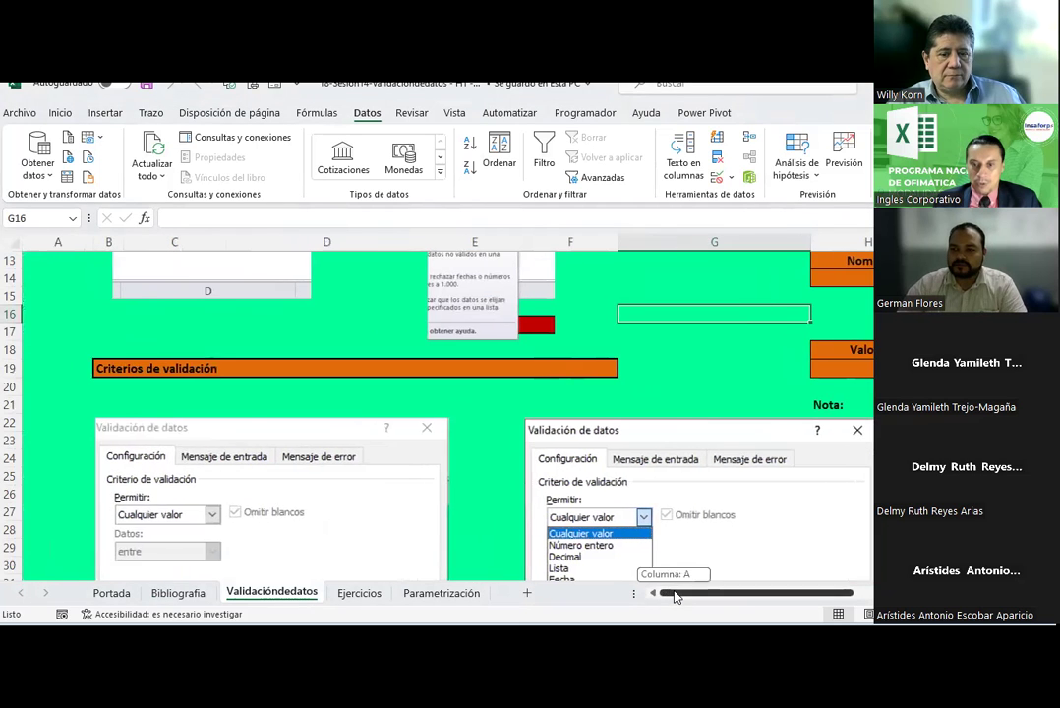
{"action": "scroll", "coordinate": [653, 480], "scroll_direction": "up", "scroll_amount": 3}
{"action": "scroll", "coordinate": [653, 480], "scroll_direction": "up", "scroll_amount": 2}
{"action": "scroll", "coordinate": [653, 482], "scroll_direction": "down", "scroll_amount": 1}
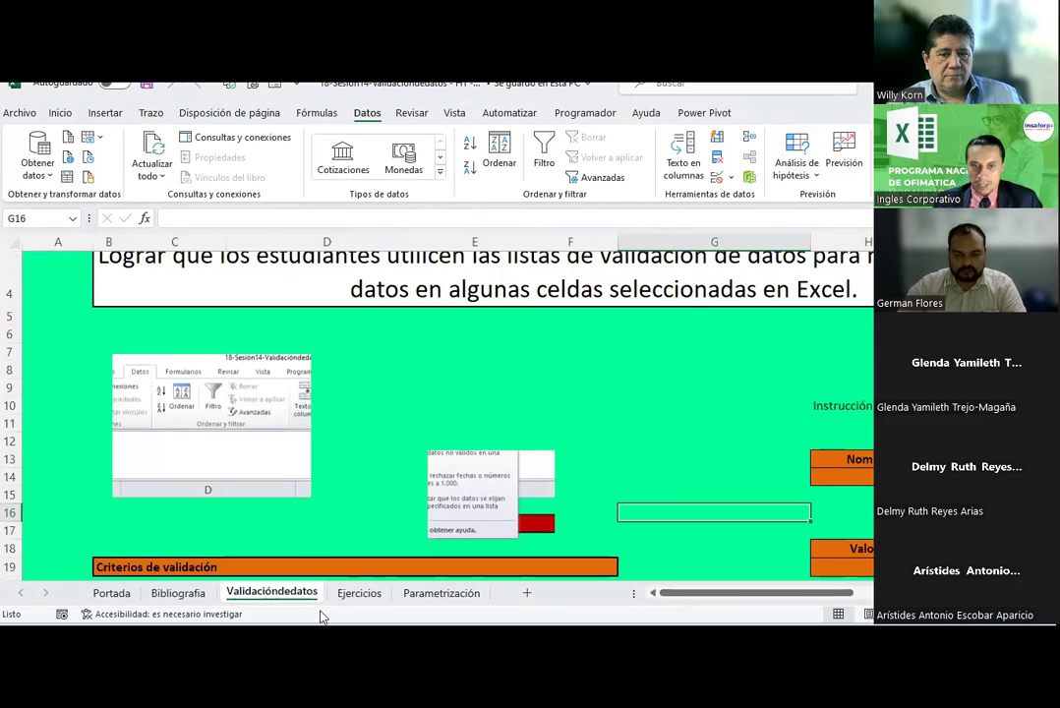
Step: Inspect cells H10, I10, I13 and I15 on the Ejercicios sheet
{"action": "left_click", "coordinate": [359, 593]}
{"action": "scroll", "coordinate": [390, 458], "scroll_direction": "down", "scroll_amount": 1}
{"action": "left_click", "coordinate": [505, 332]}
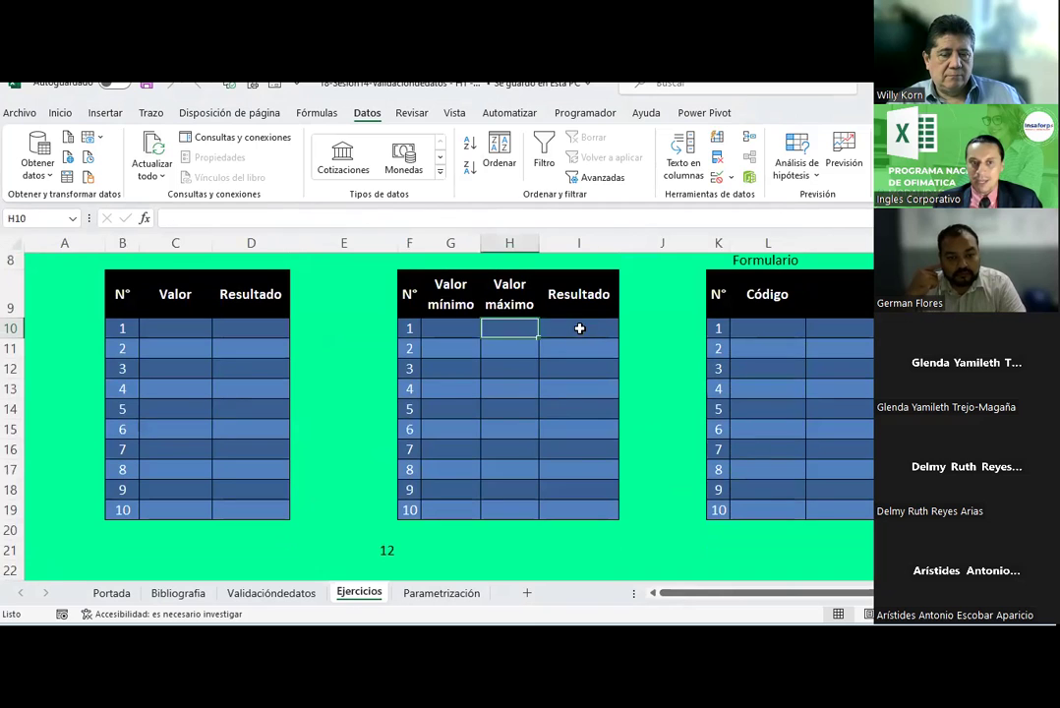
{"action": "left_click", "coordinate": [579, 329]}
{"action": "left_click", "coordinate": [601, 389]}
{"action": "left_click", "coordinate": [592, 426]}
Step: Return to Validaciondedatos and select the Valor 1 to Resultado cells H18:J19
{"action": "left_click", "coordinate": [312, 591]}
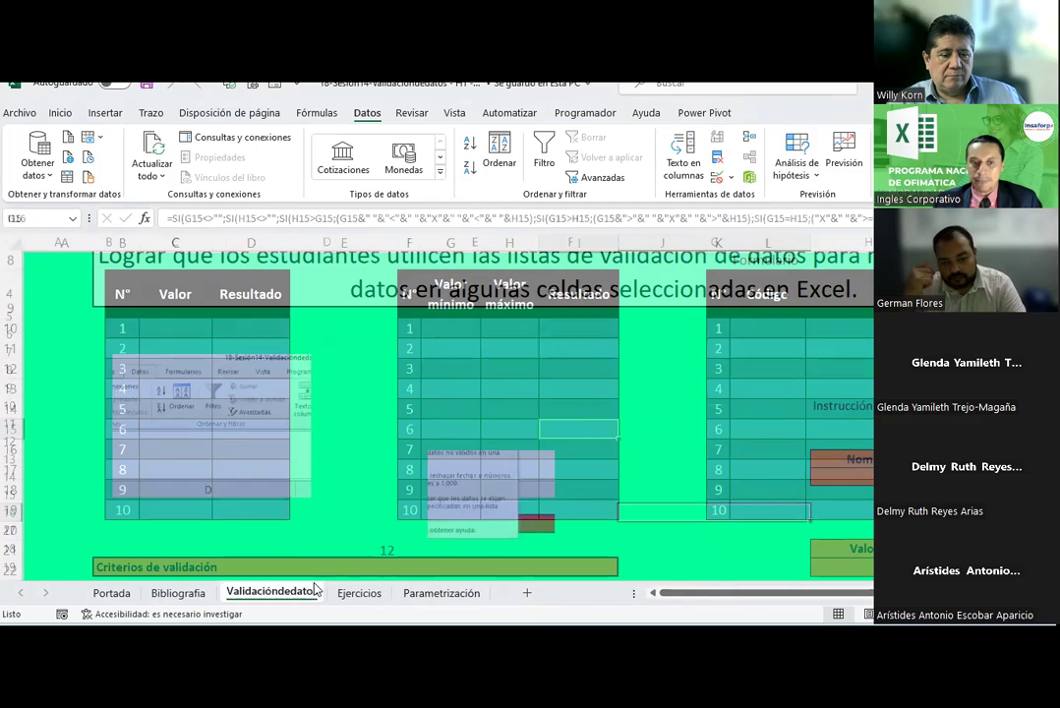
{"action": "left_click_drag", "start_coordinate": [741, 593], "coordinate": [790, 594]}
{"action": "scroll", "coordinate": [733, 463], "scroll_direction": "down", "scroll_amount": 2}
{"action": "scroll", "coordinate": [732, 463], "scroll_direction": "down", "scroll_amount": 1}
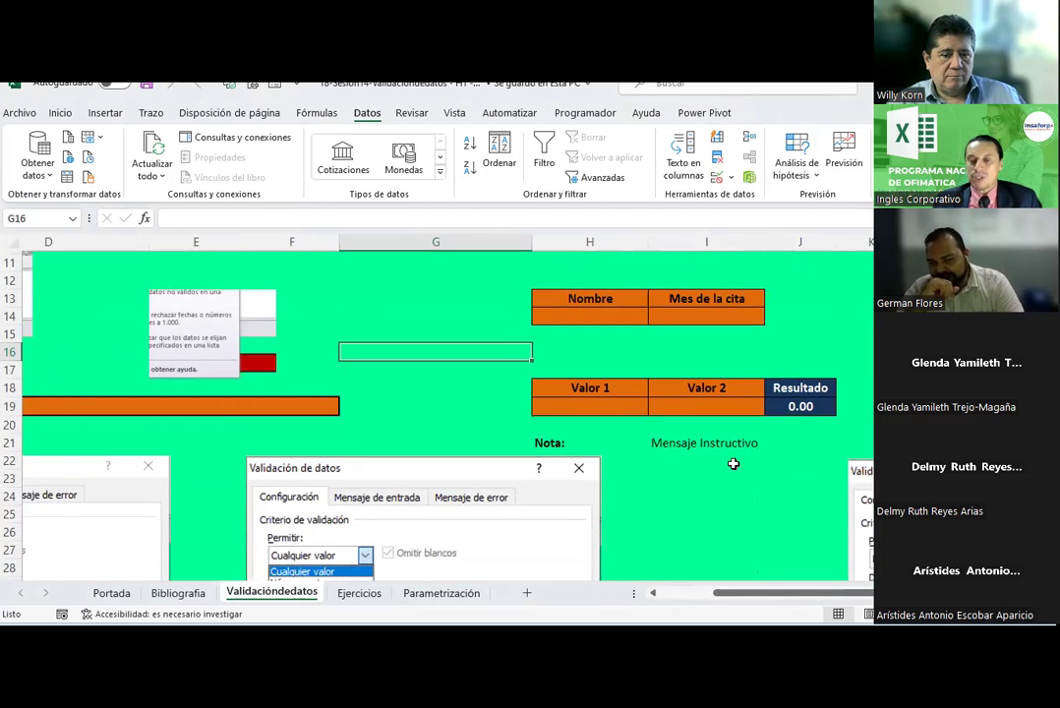
{"action": "scroll", "coordinate": [637, 426], "scroll_direction": "down", "scroll_amount": 1}
{"action": "scroll", "coordinate": [639, 413], "scroll_direction": "up", "scroll_amount": 1}
{"action": "mouse_move", "coordinate": [600, 389]}
{"action": "left_mouse_down"}
{"action": "mouse_move", "coordinate": [722, 385]}
{"action": "mouse_move", "coordinate": [825, 399]}
{"action": "left_mouse_up"}
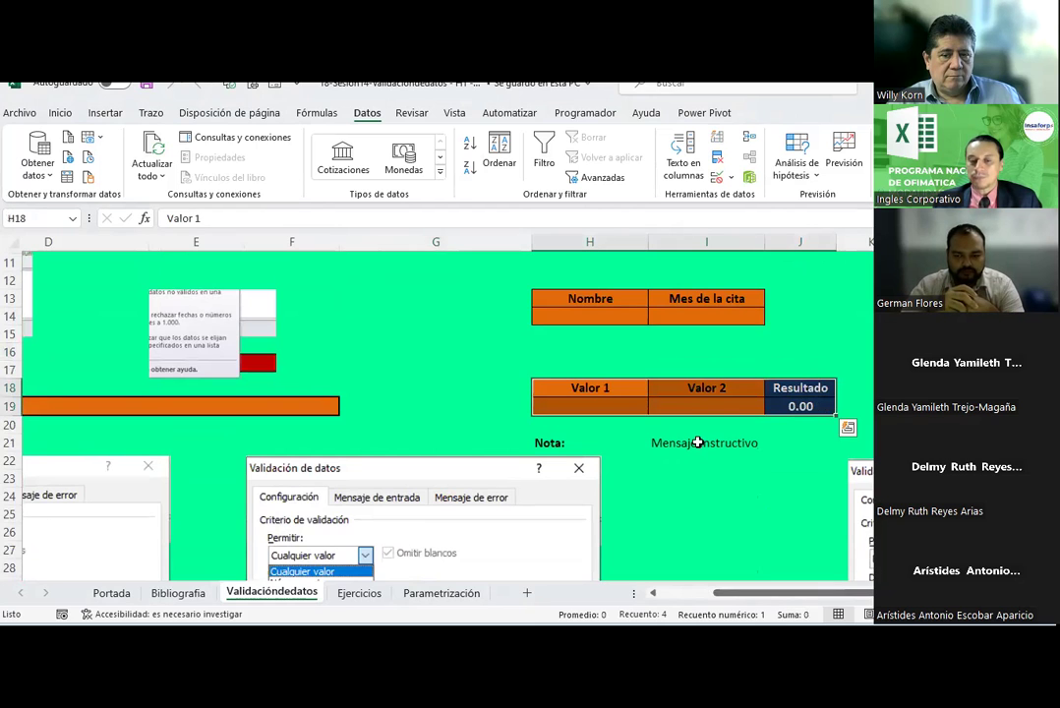
Step: Scroll down through the sheet's examples to the Mensaje de Entrada example
{"action": "scroll", "coordinate": [698, 440], "scroll_direction": "down", "scroll_amount": 2}
{"action": "scroll", "coordinate": [698, 440], "scroll_direction": "down", "scroll_amount": 1}
{"action": "scroll", "coordinate": [698, 439], "scroll_direction": "down", "scroll_amount": 2}
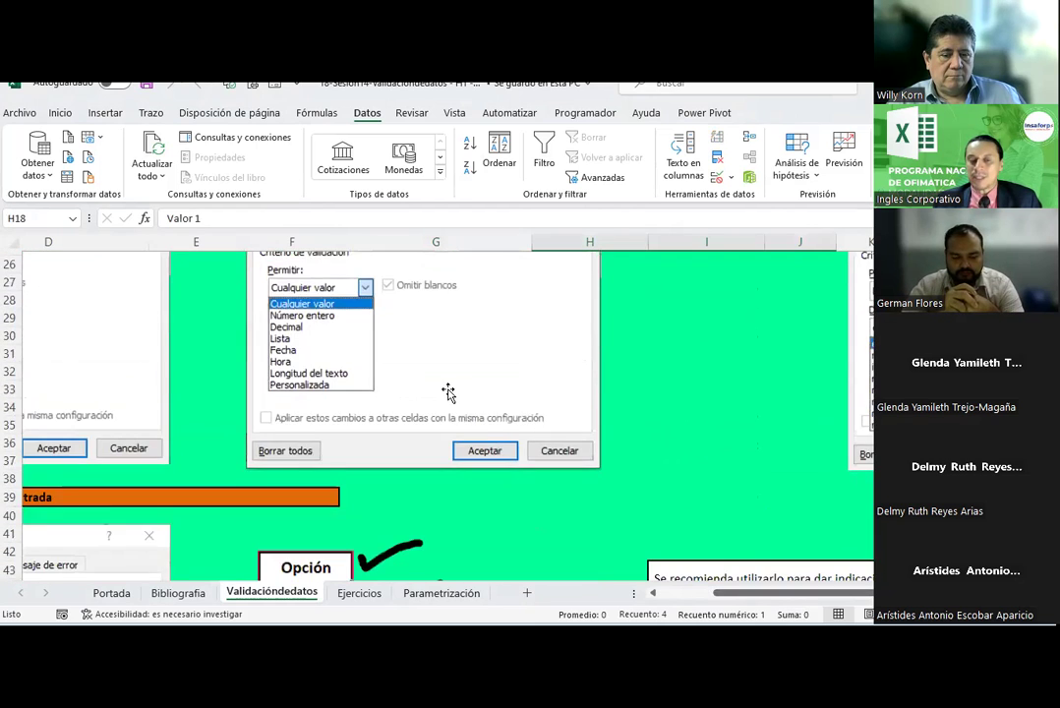
{"action": "scroll", "coordinate": [448, 393], "scroll_direction": "down", "scroll_amount": 2}
{"action": "scroll", "coordinate": [447, 393], "scroll_direction": "down", "scroll_amount": 3}
{"action": "scroll", "coordinate": [447, 392], "scroll_direction": "down", "scroll_amount": 2}
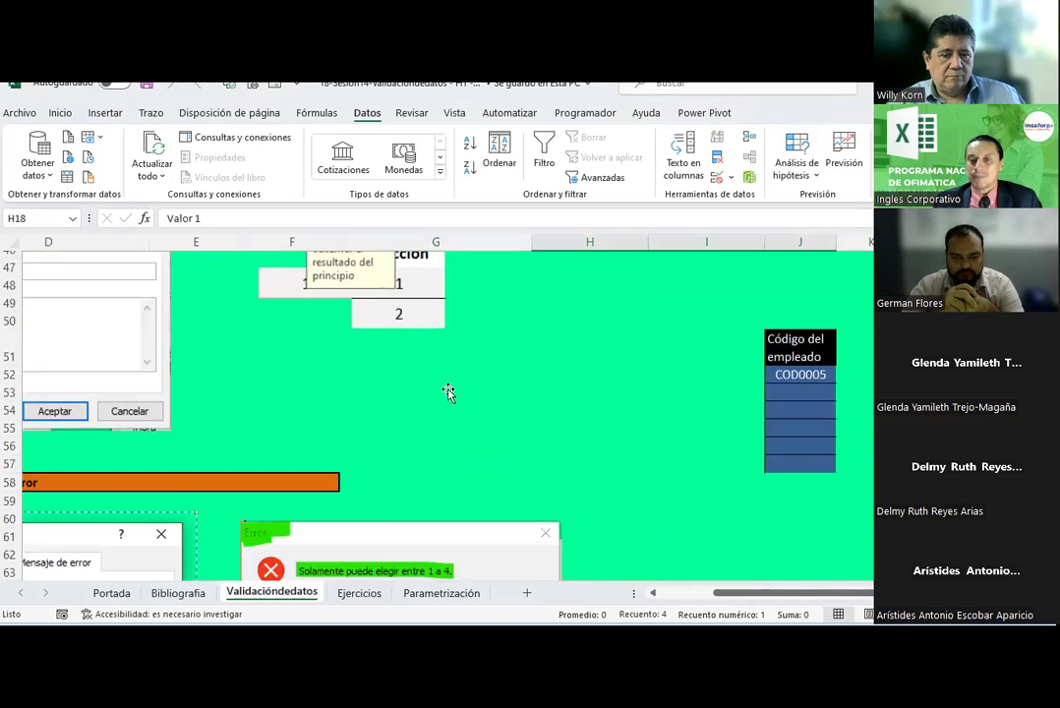
{"action": "scroll", "coordinate": [447, 393], "scroll_direction": "down", "scroll_amount": 3}
{"action": "scroll", "coordinate": [448, 392], "scroll_direction": "down", "scroll_amount": 2}
{"action": "scroll", "coordinate": [448, 393], "scroll_direction": "up", "scroll_amount": 2}
{"action": "scroll", "coordinate": [447, 392], "scroll_direction": "up", "scroll_amount": 6}
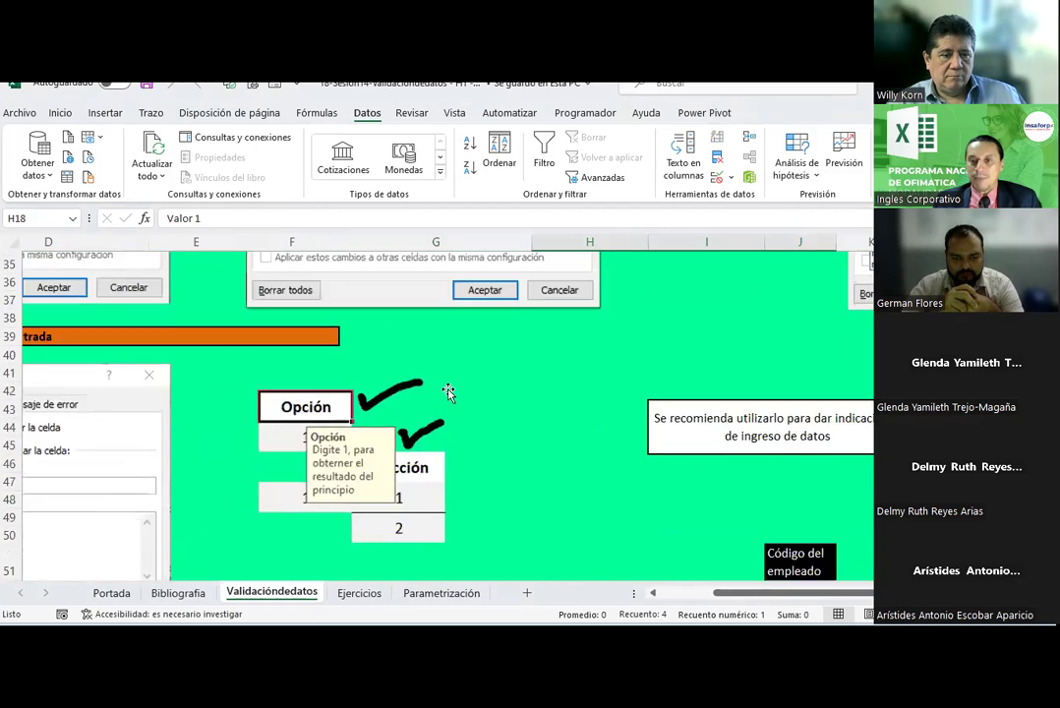
{"action": "scroll", "coordinate": [447, 393], "scroll_direction": "up", "scroll_amount": 6}
{"action": "mouse_move", "coordinate": [780, 601]}
{"action": "left_mouse_down"}
{"action": "mouse_move", "coordinate": [708, 599]}
{"action": "mouse_move", "coordinate": [805, 590]}
{"action": "left_mouse_up"}
{"action": "scroll", "coordinate": [516, 428], "scroll_direction": "down", "scroll_amount": 1}
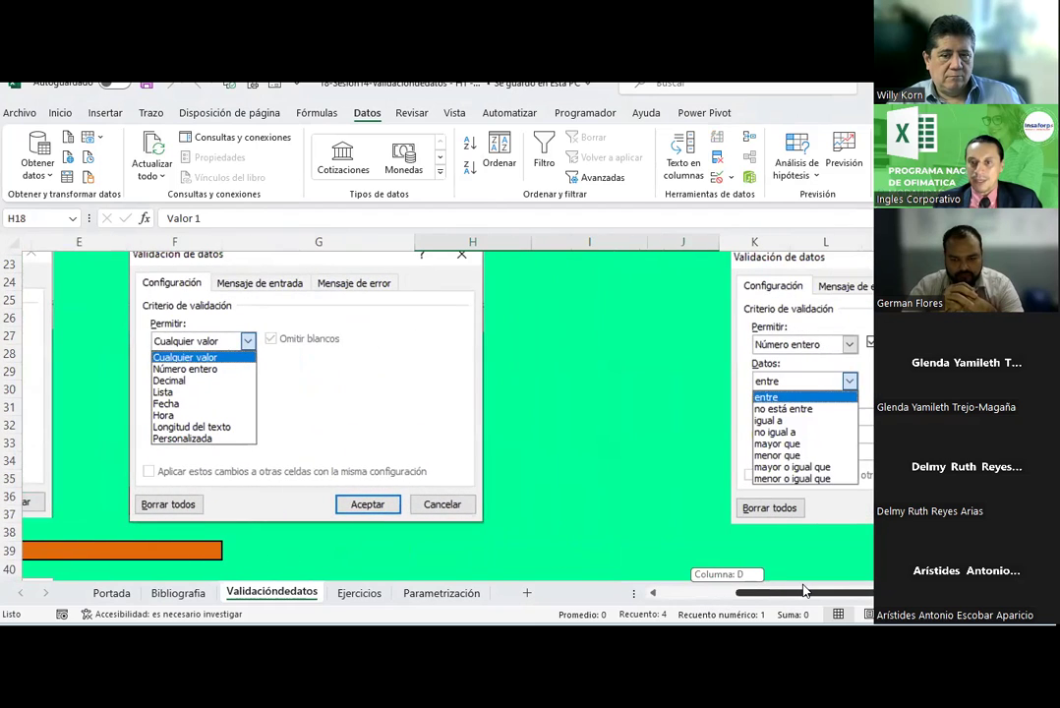
{"action": "left_click_drag", "start_coordinate": [830, 591], "coordinate": [710, 591]}
{"action": "scroll", "coordinate": [575, 426], "scroll_direction": "down", "scroll_amount": 4}
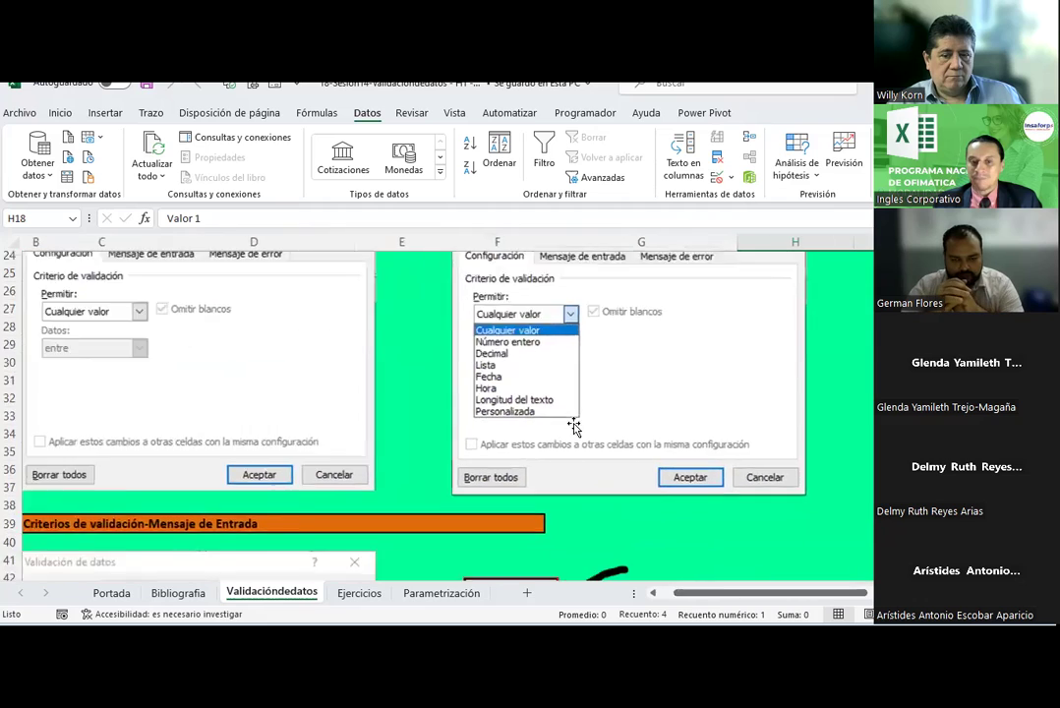
{"action": "scroll", "coordinate": [574, 426], "scroll_direction": "down", "scroll_amount": 2}
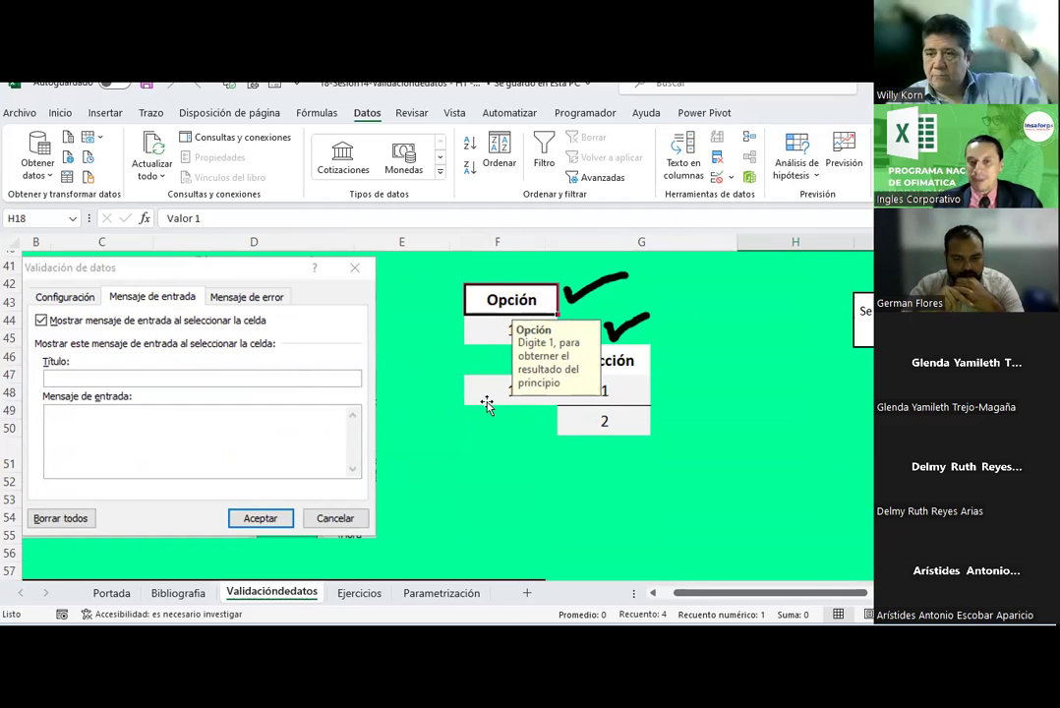
{"action": "scroll", "coordinate": [486, 403], "scroll_direction": "down", "scroll_amount": 3}
{"action": "scroll", "coordinate": [485, 404], "scroll_direction": "down", "scroll_amount": 2}
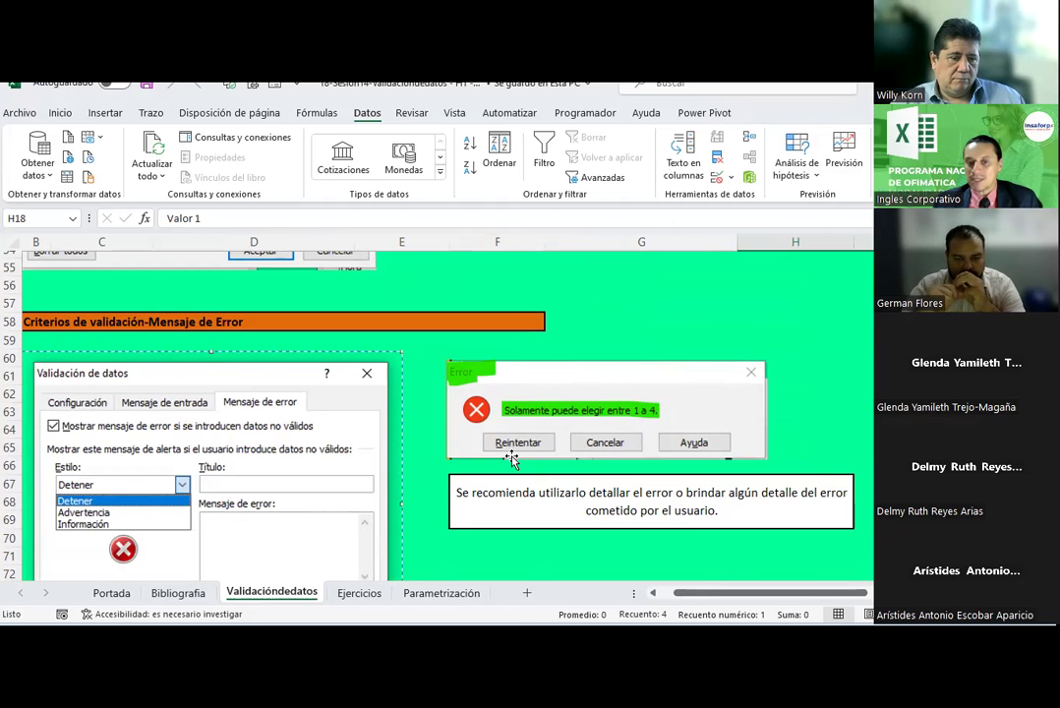
{"action": "scroll", "coordinate": [616, 432], "scroll_direction": "down", "scroll_amount": 3}
{"action": "scroll", "coordinate": [616, 433], "scroll_direction": "up", "scroll_amount": 2}
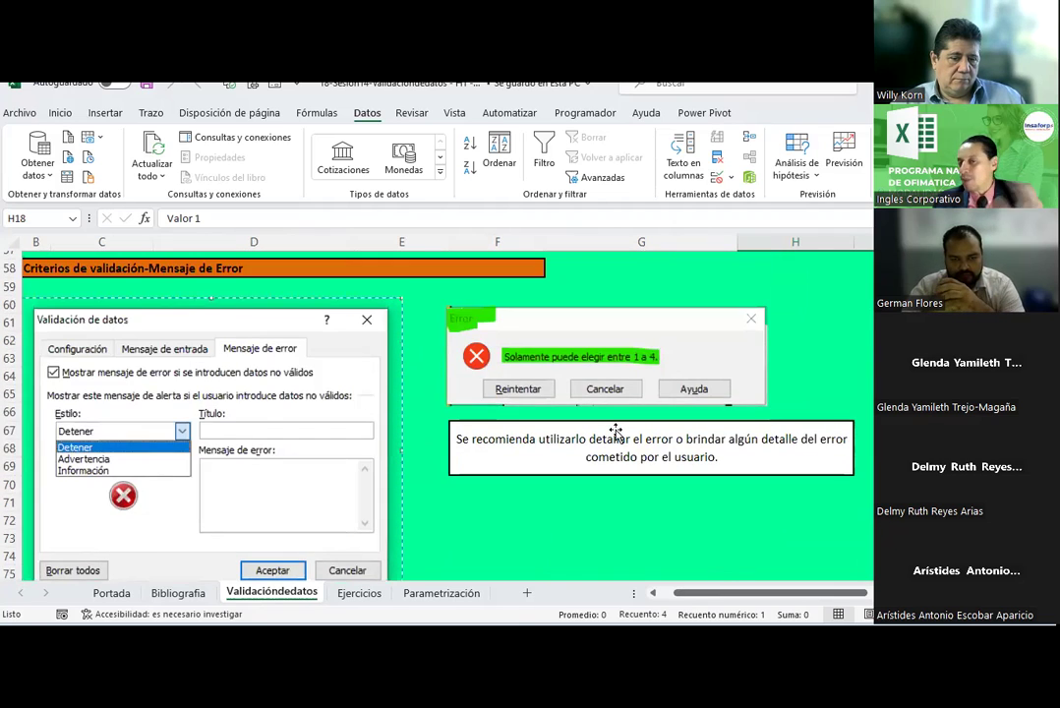
{"action": "scroll", "coordinate": [616, 433], "scroll_direction": "down", "scroll_amount": 2}
{"action": "scroll", "coordinate": [616, 433], "scroll_direction": "up", "scroll_amount": 5}
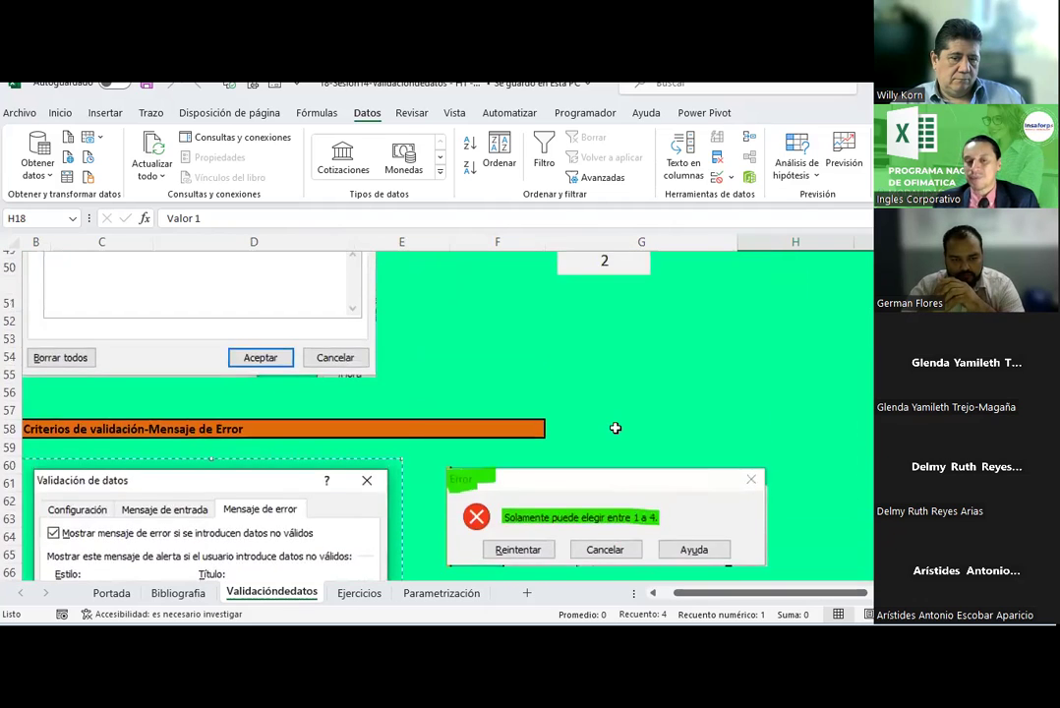
{"action": "scroll", "coordinate": [614, 429], "scroll_direction": "up", "scroll_amount": 3}
{"action": "scroll", "coordinate": [614, 427], "scroll_direction": "up", "scroll_amount": 3}
{"action": "scroll", "coordinate": [613, 427], "scroll_direction": "up", "scroll_amount": 4}
{"action": "scroll", "coordinate": [615, 426], "scroll_direction": "up", "scroll_amount": 4}
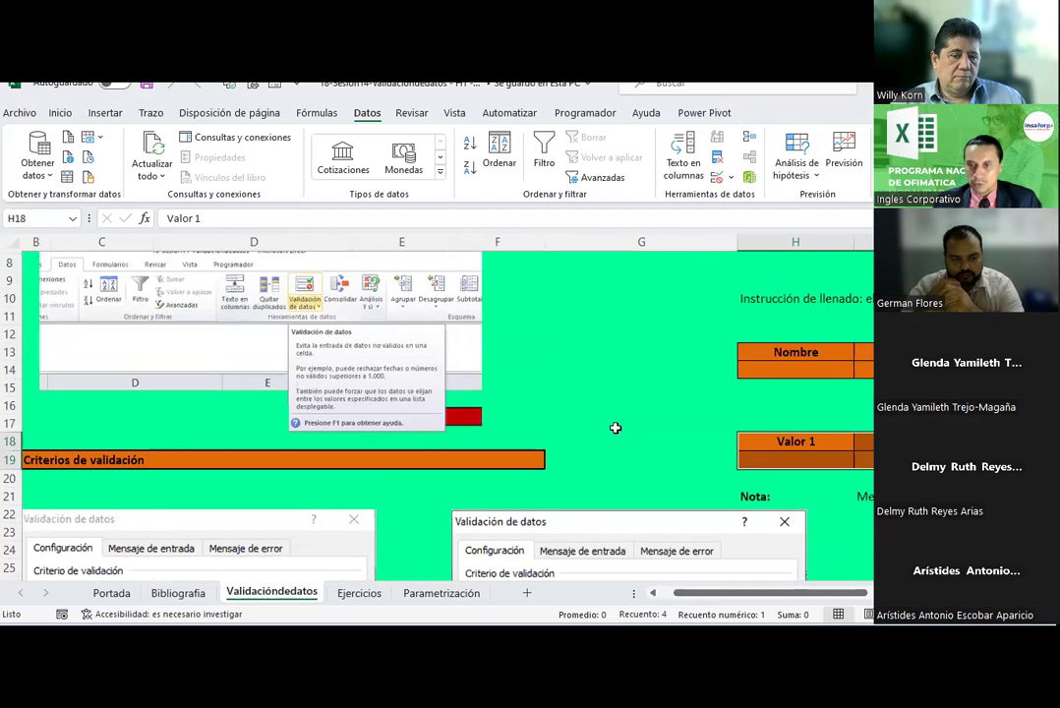
{"action": "scroll", "coordinate": [784, 561], "scroll_direction": "right", "scroll_amount": 2}
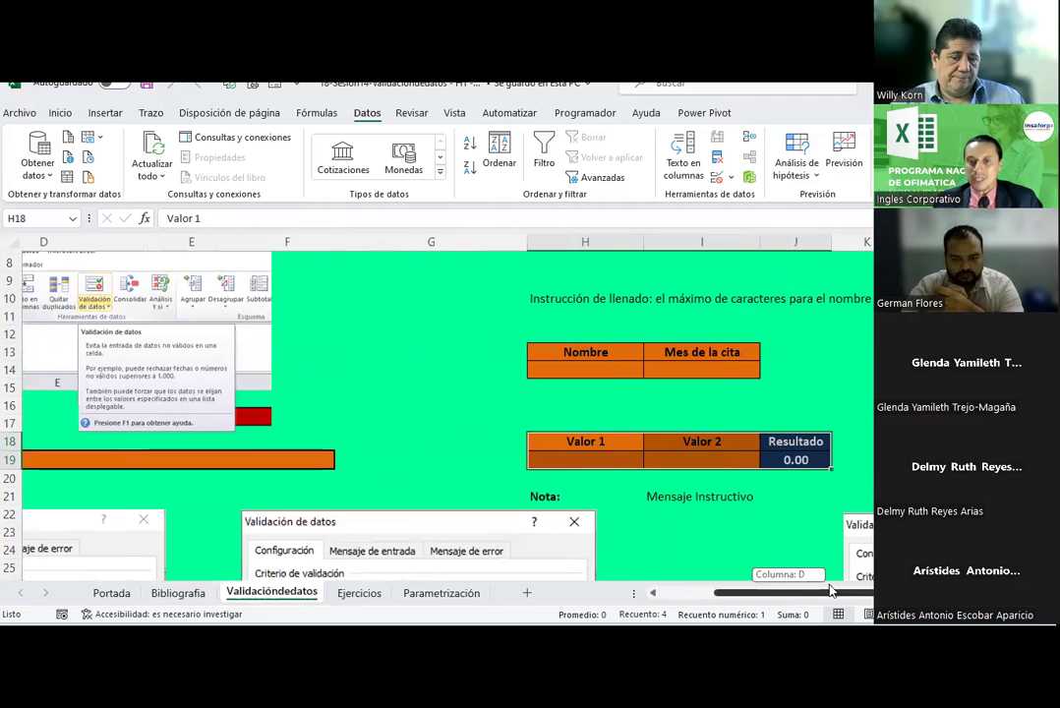
{"action": "scroll", "coordinate": [708, 434], "scroll_direction": "down", "scroll_amount": 2}
Step: Select the Valor 1 and Valor 2 cells H19:I19 and open Validación de datos for them
{"action": "left_click", "coordinate": [625, 352]}
{"action": "left_click", "coordinate": [679, 351]}
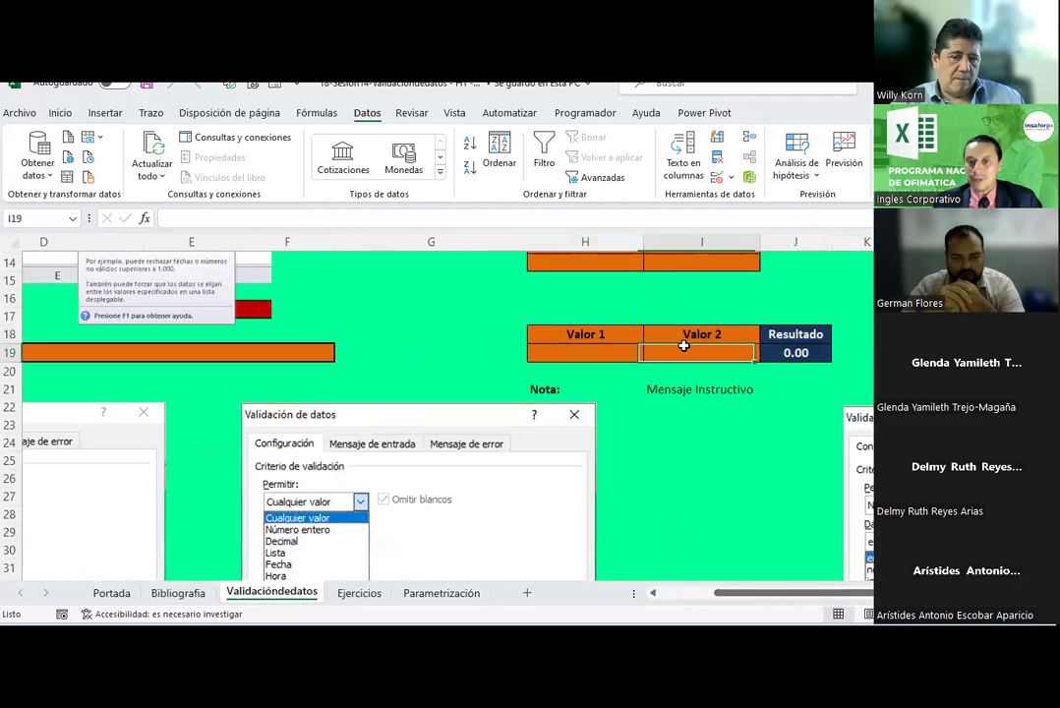
{"action": "left_click", "coordinate": [796, 353]}
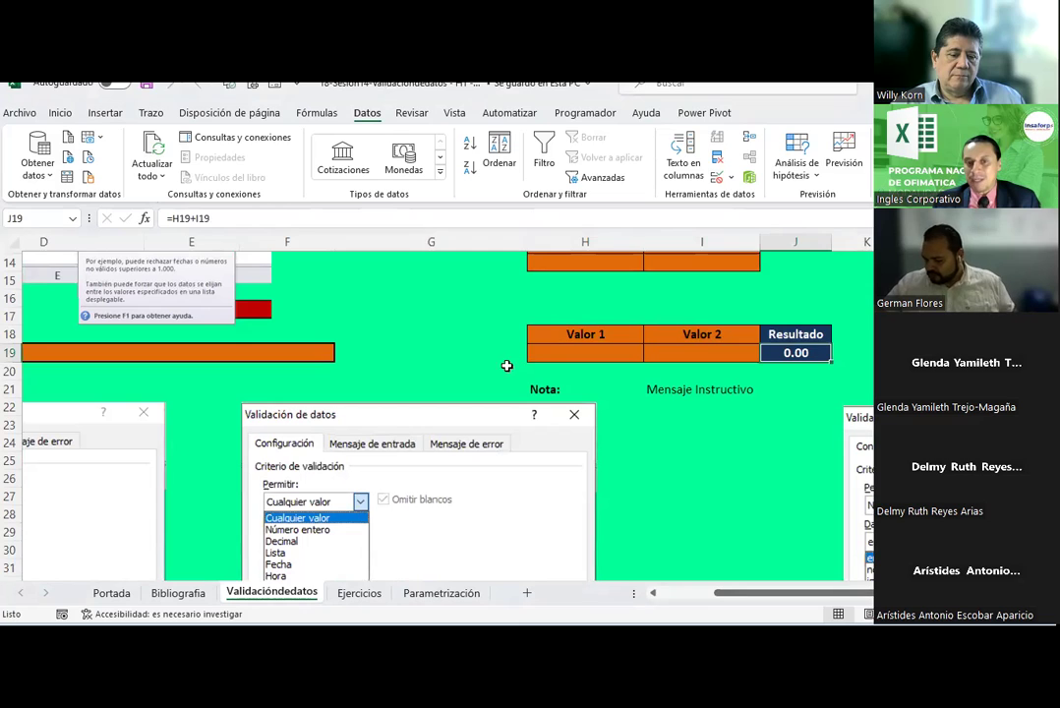
{"action": "left_click", "coordinate": [553, 352]}
{"action": "left_click_drag", "start_coordinate": [614, 352], "coordinate": [671, 352]}
{"action": "left_click", "coordinate": [730, 178]}
Step: Limit Valor cells H19:I19 to Número entero, entre, Mínimo 1 and Máximo 5
{"action": "left_click", "coordinate": [733, 199]}
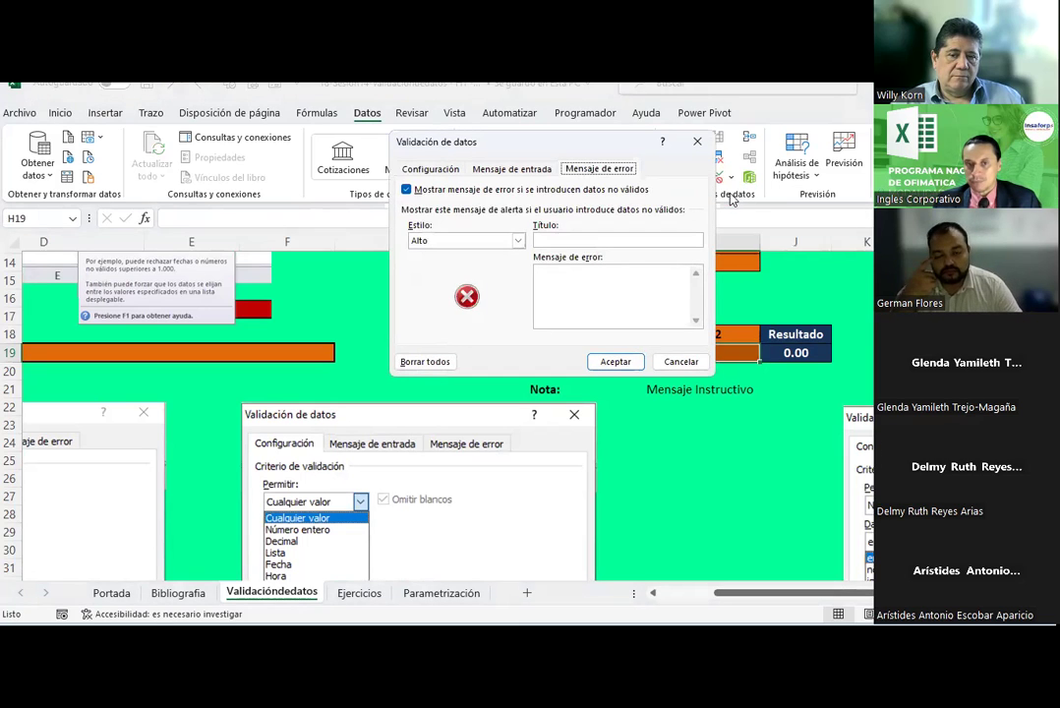
{"action": "left_click_drag", "start_coordinate": [438, 141], "coordinate": [173, 160]}
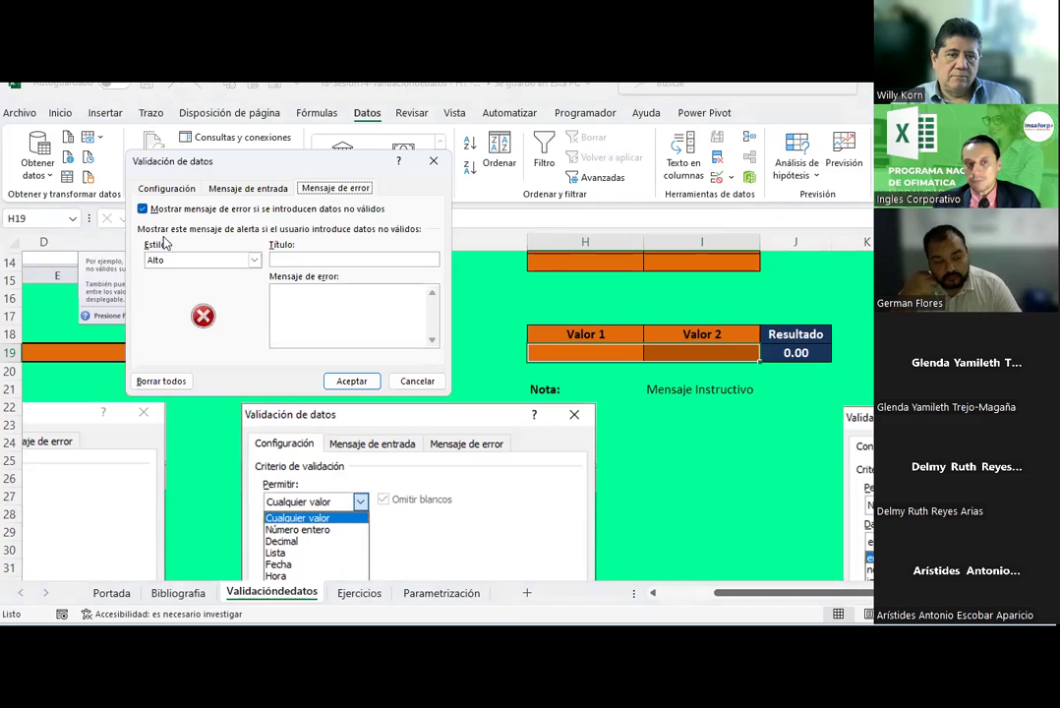
{"action": "left_click", "coordinate": [167, 189]}
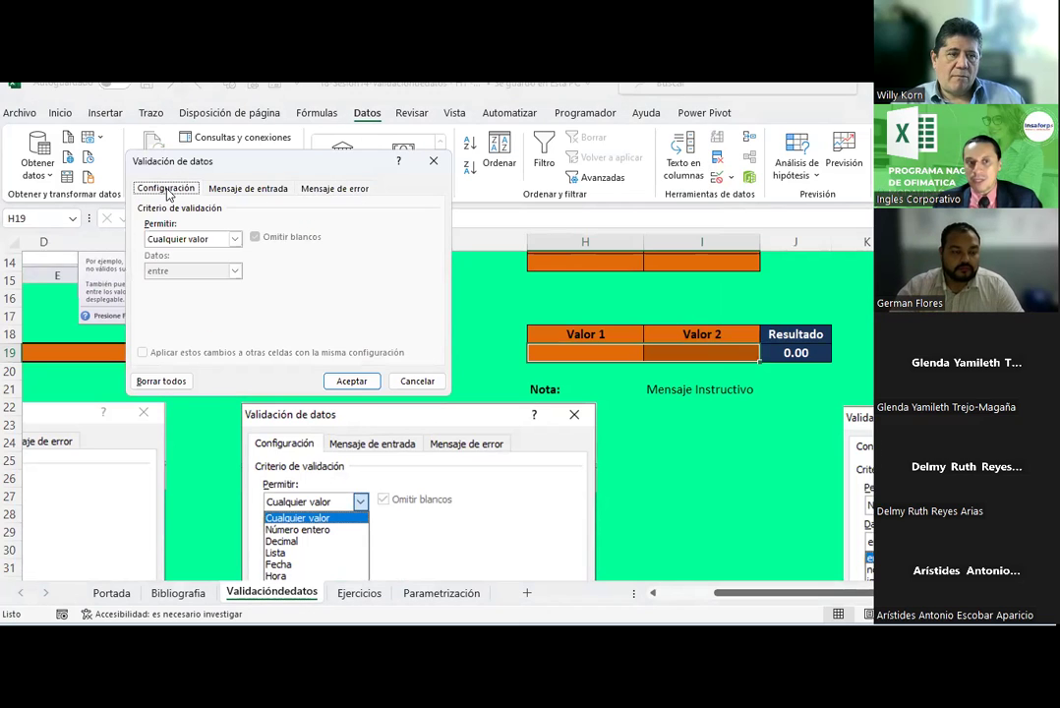
{"action": "left_click", "coordinate": [169, 240]}
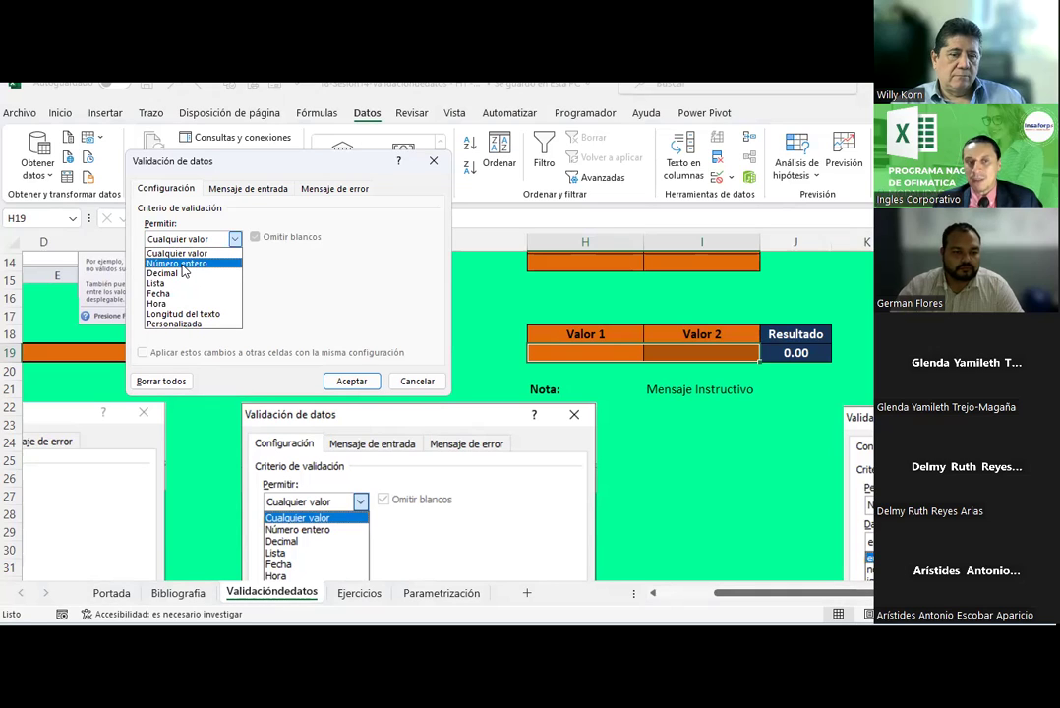
{"action": "left_click", "coordinate": [180, 264]}
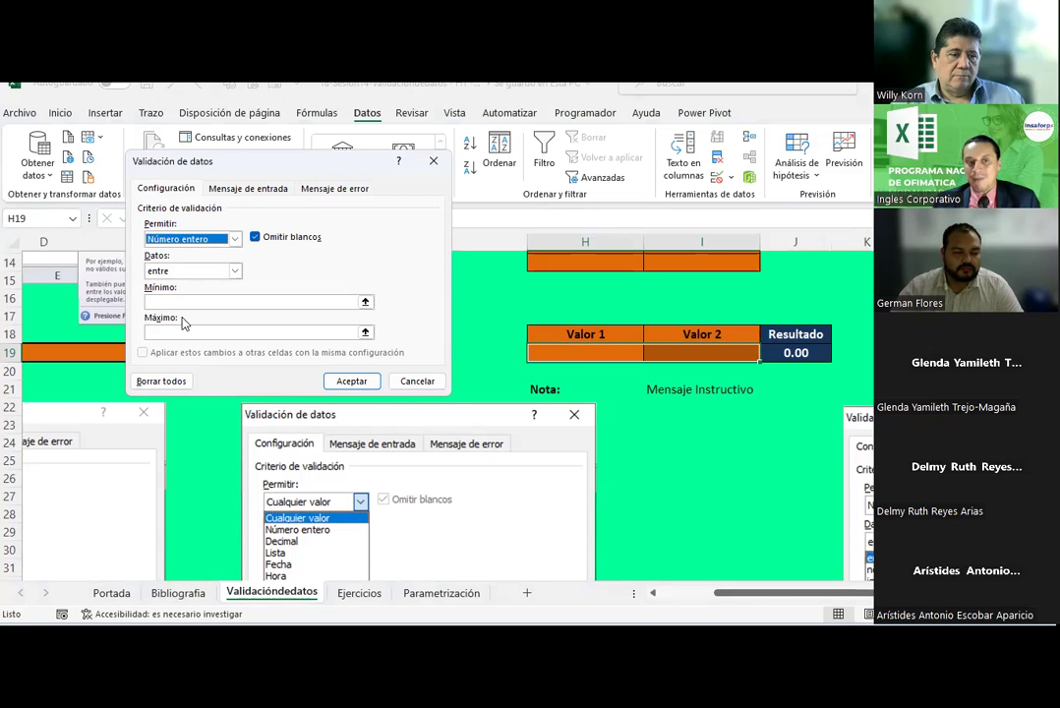
{"action": "left_click", "coordinate": [165, 303]}
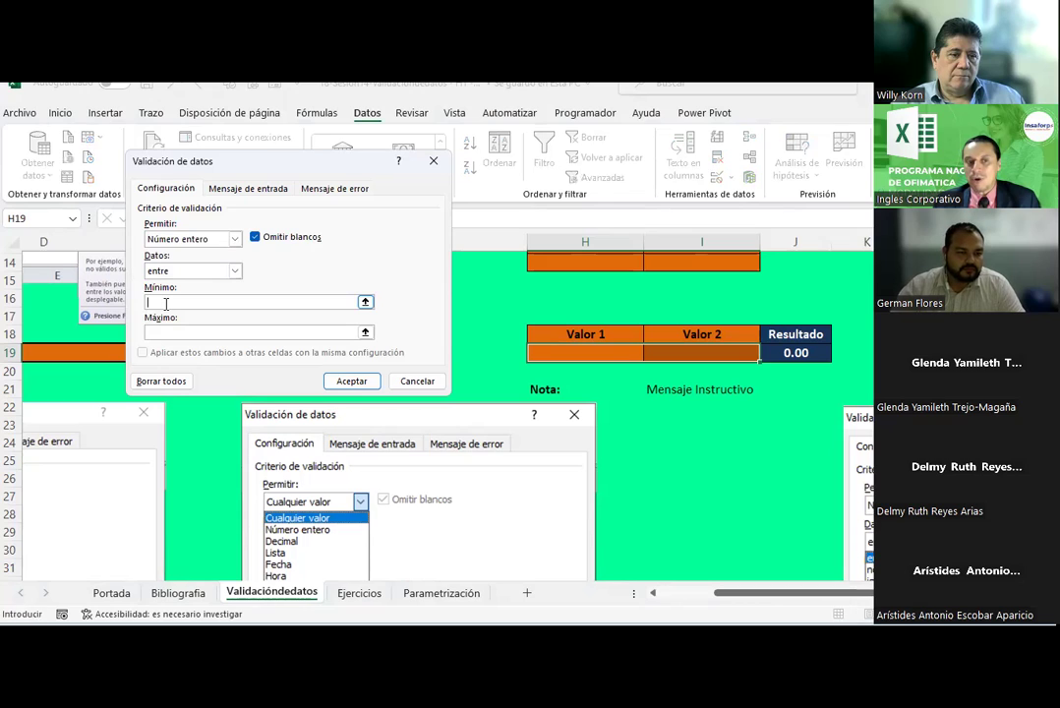
{"action": "type", "text": "1"}
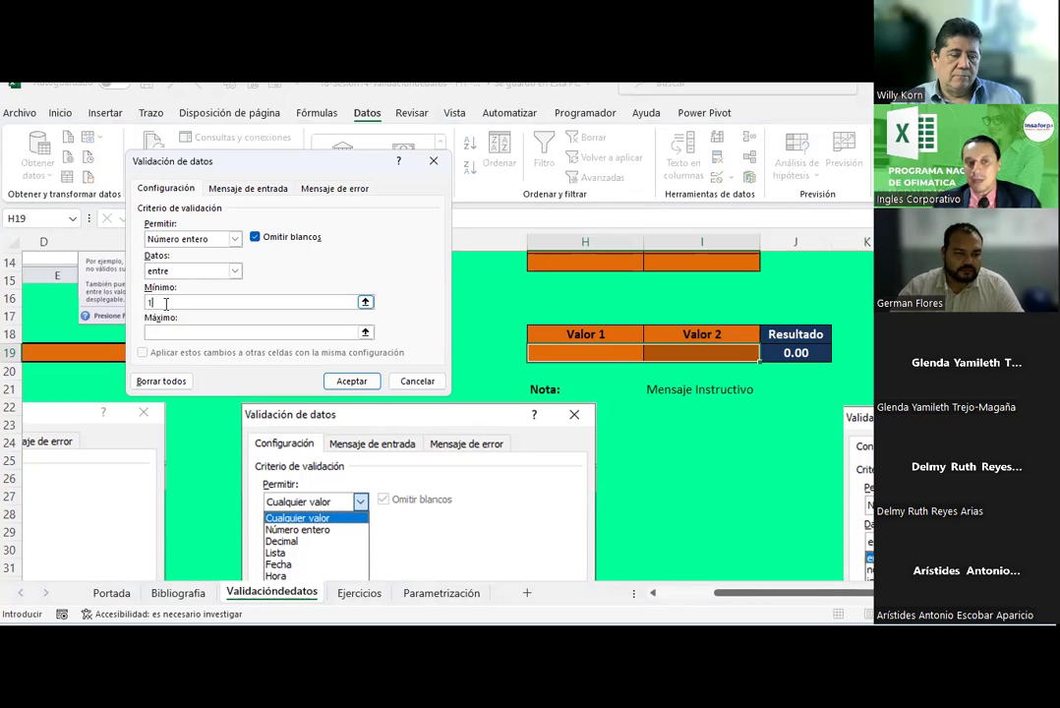
{"action": "left_click", "coordinate": [177, 331]}
{"action": "type", "text": "5"}
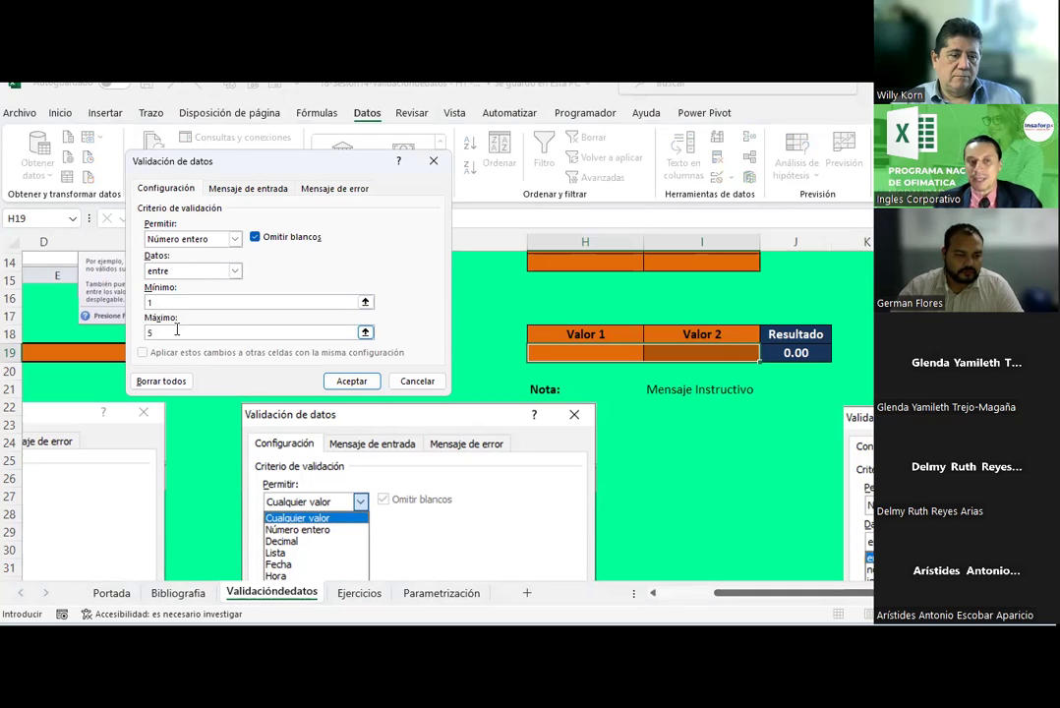
{"action": "left_click", "coordinate": [169, 302]}
{"action": "left_click", "coordinate": [172, 333]}
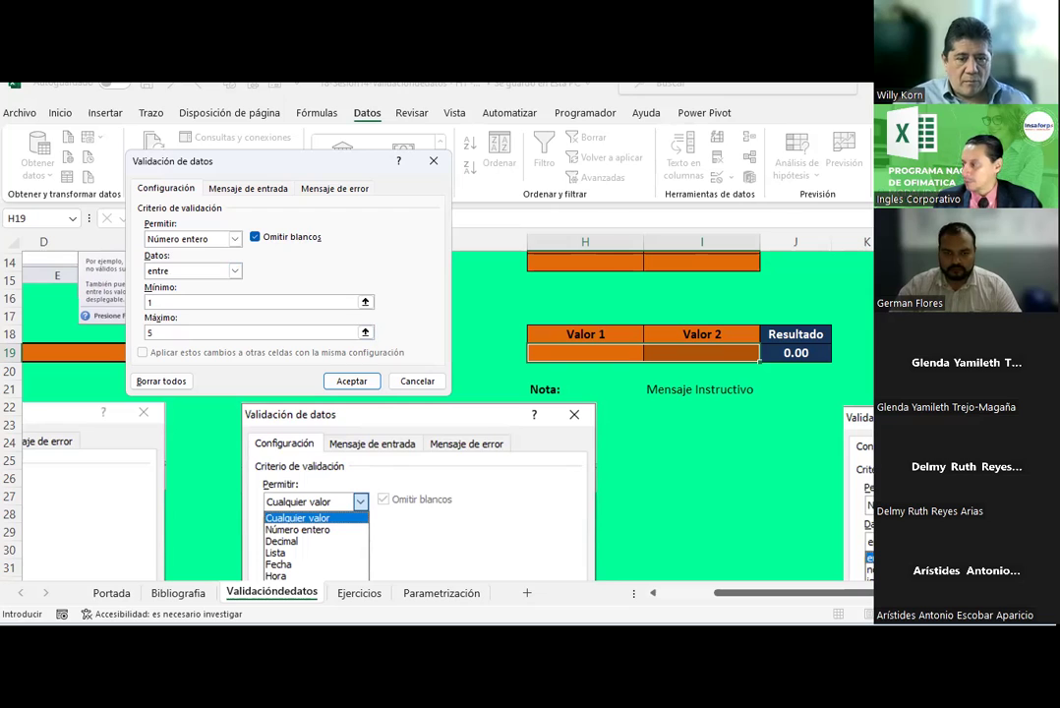
{"action": "key", "text": "Escape"}
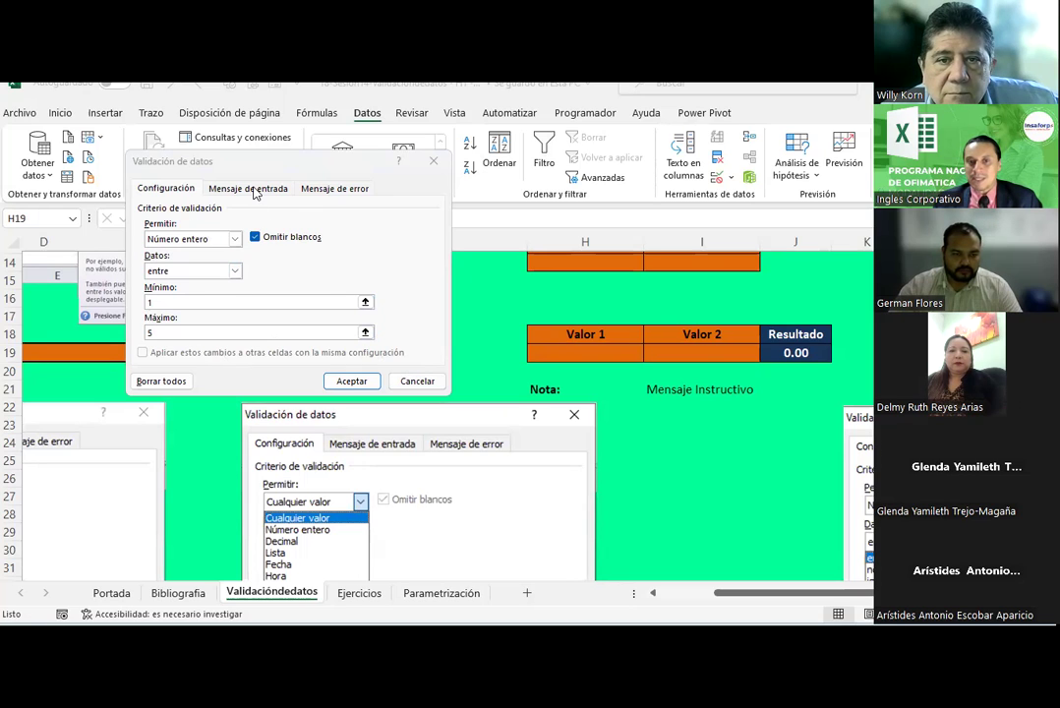
Step: Add input message title 'Rango de datos' and text 'Ingresar valores enteros entre 1 y 5 exclusivamente.'
{"action": "left_click", "coordinate": [250, 189]}
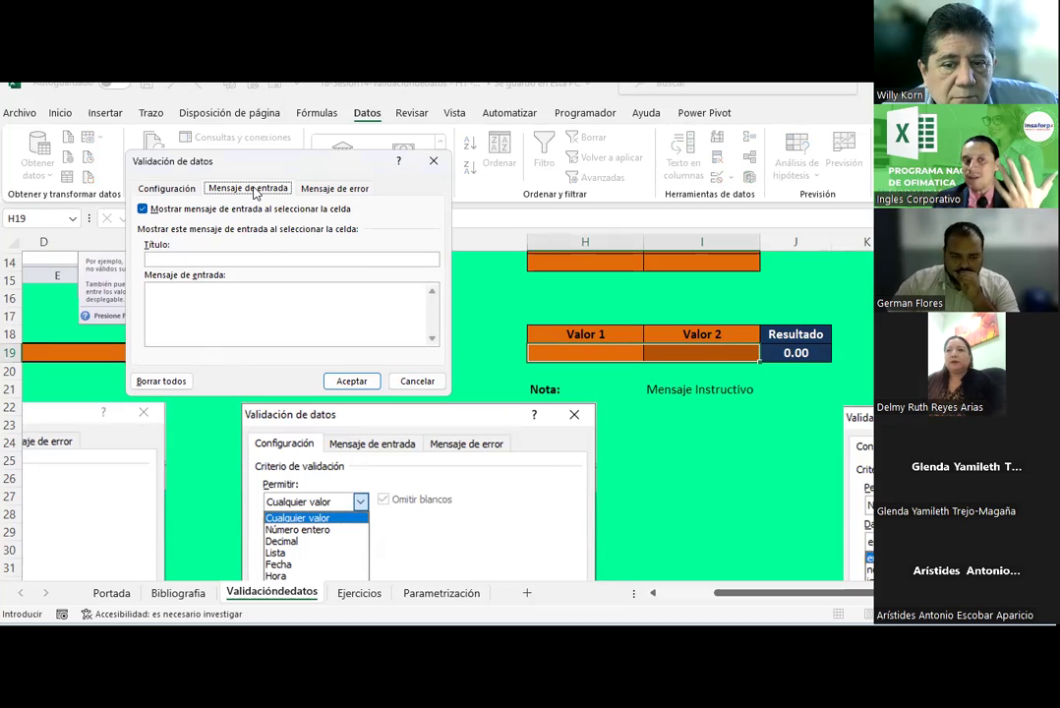
{"action": "left_click", "coordinate": [238, 259]}
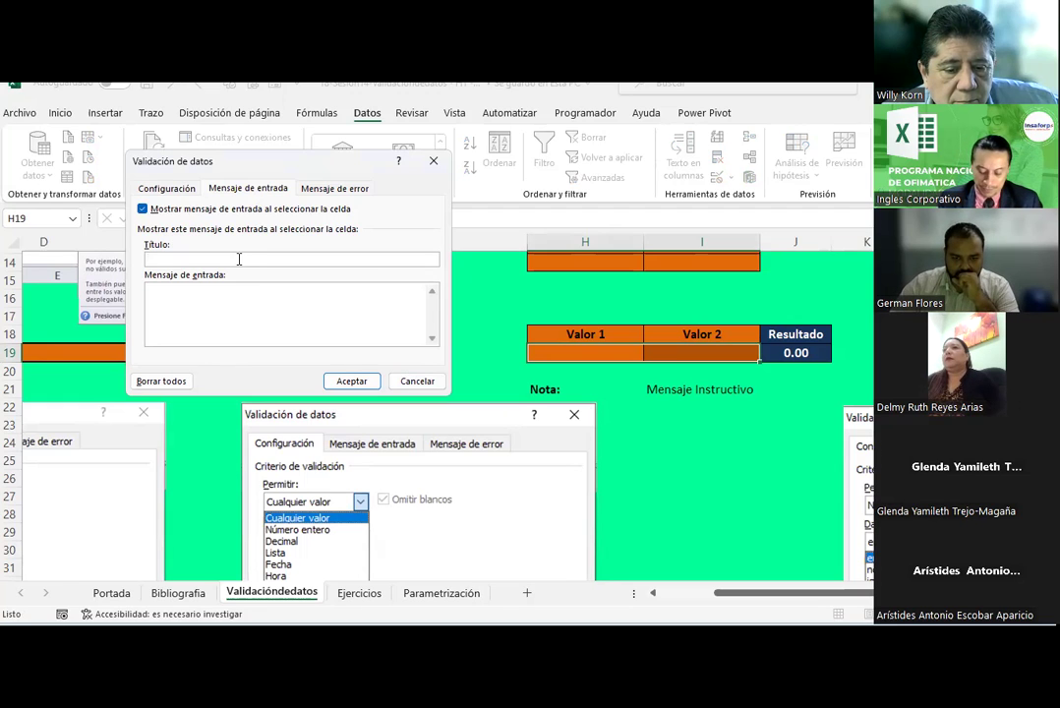
{"action": "type", "text": "Rango d"}
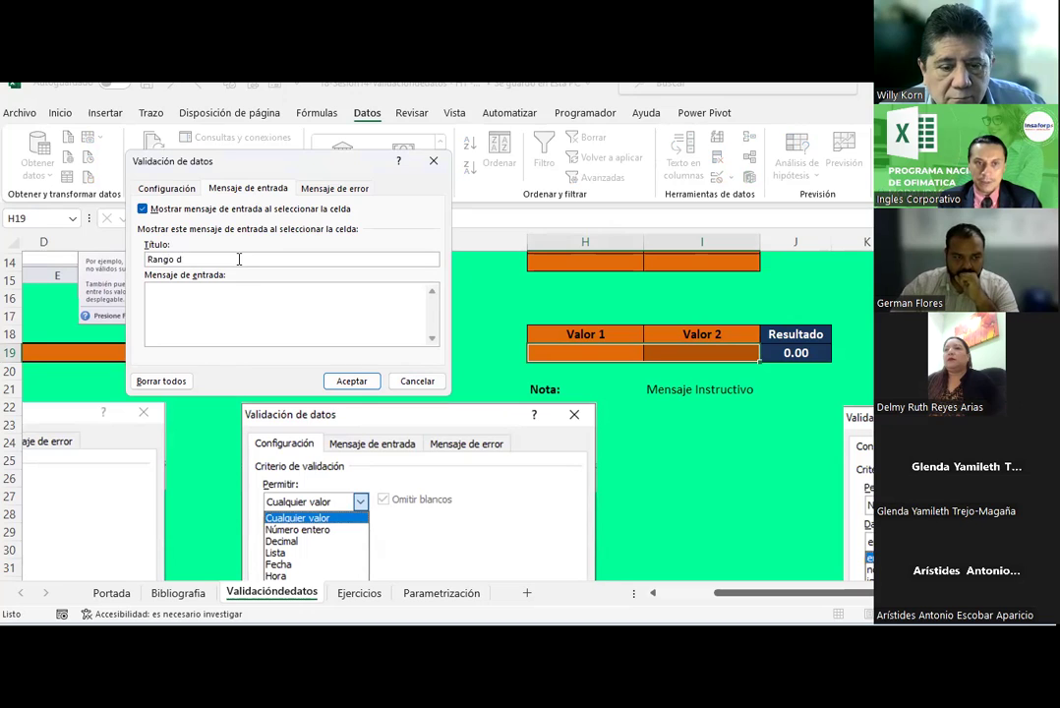
{"action": "type", "text": "e datos"}
{"action": "key", "text": "Tab"}
{"action": "type", "text": "Ing"}
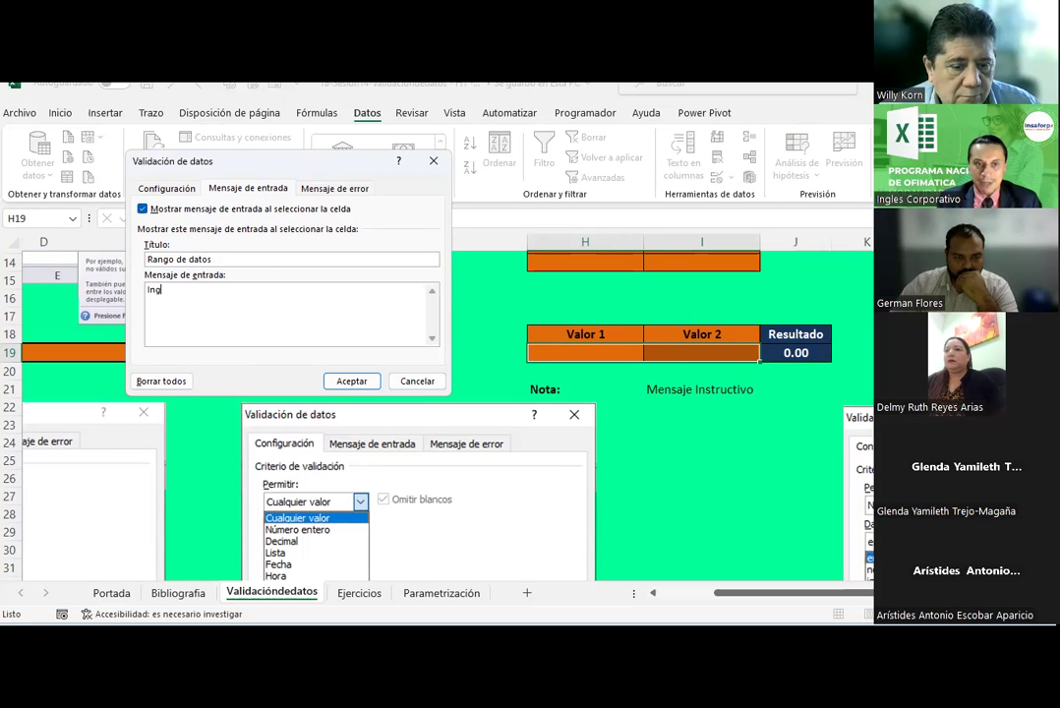
{"action": "type", "text": "res ente"}
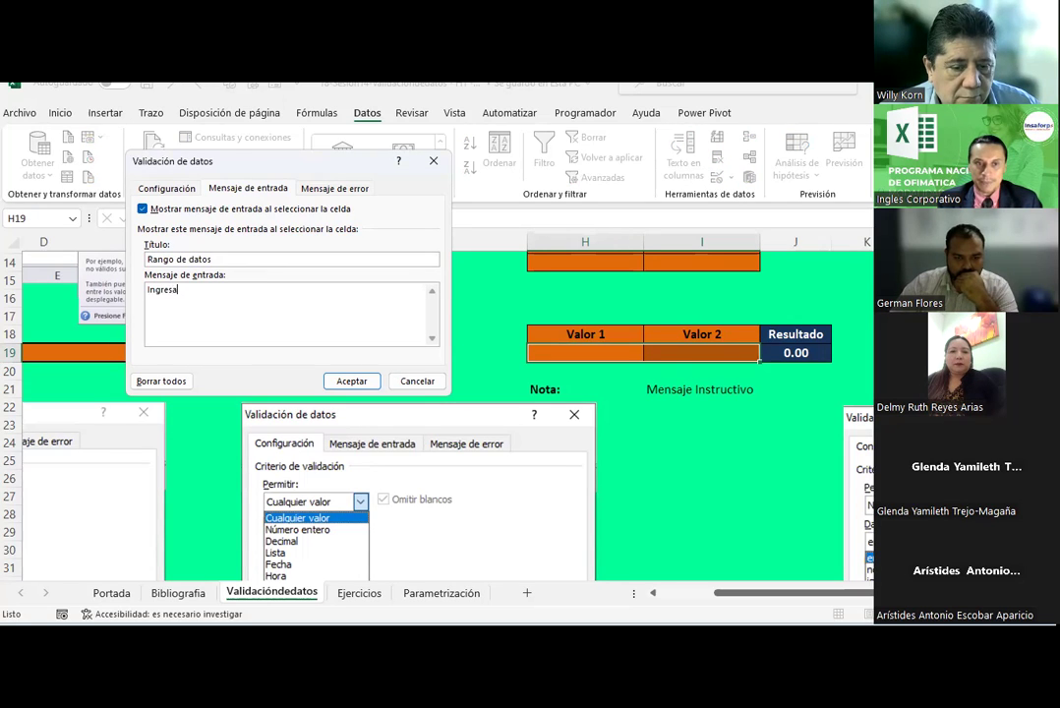
{"action": "type", "text": "ros entre 1"}
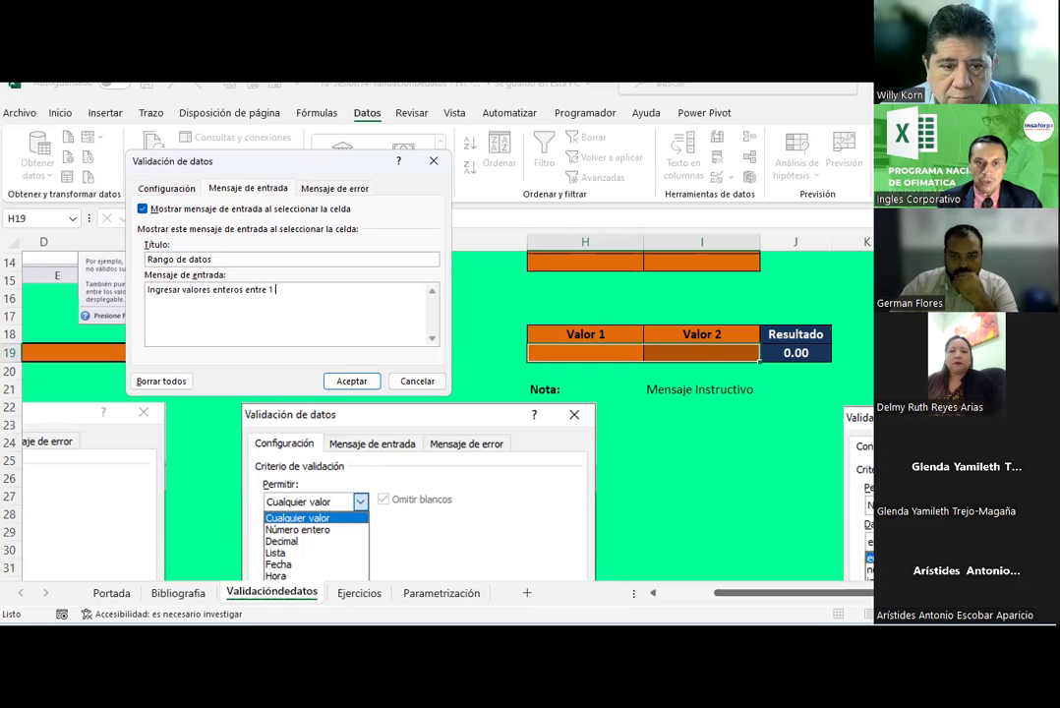
{"action": "type", "text": "5 exclusiva"}
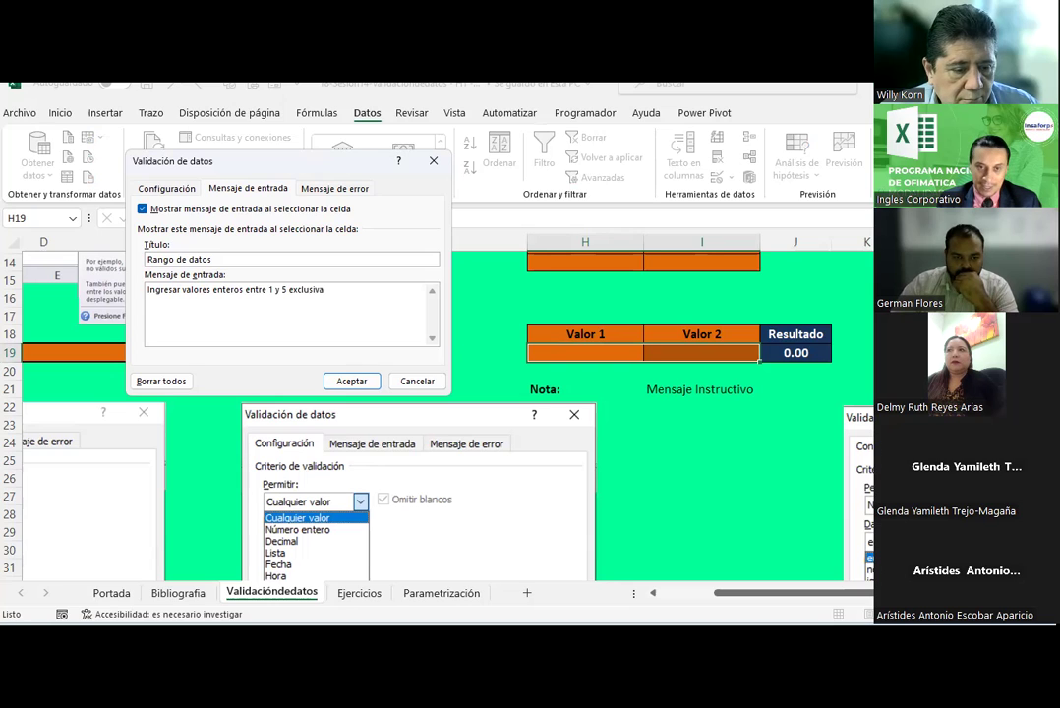
{"action": "type", "text": "mente."}
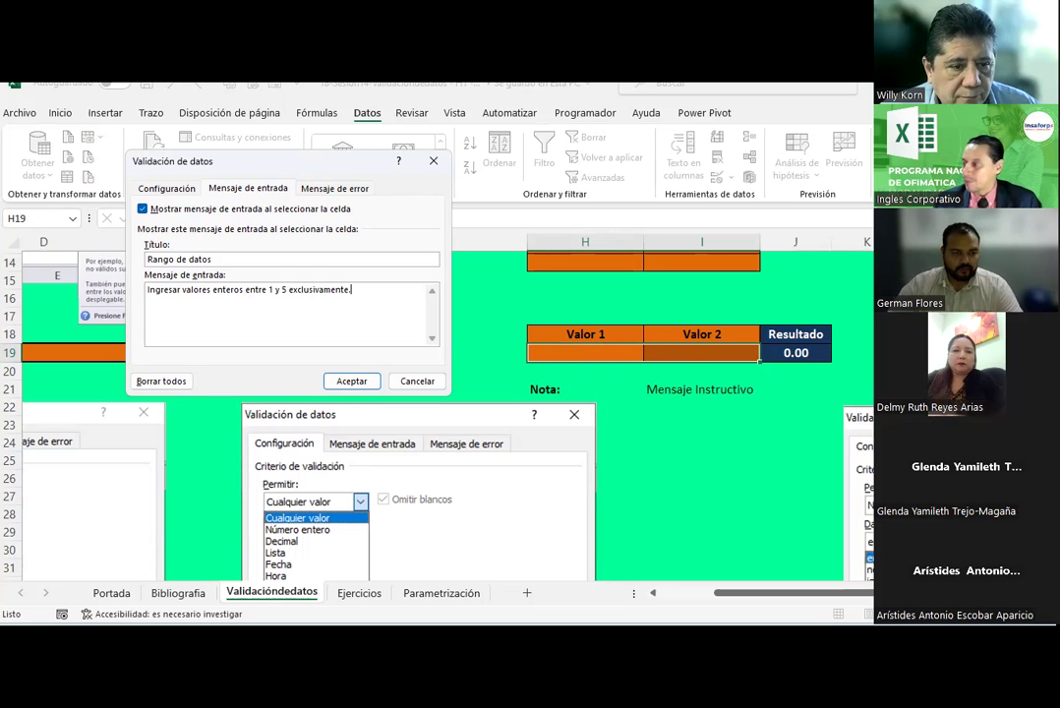
Step: Finish the input message and title the error alert 'Error'
{"action": "key", "text": "Return"}
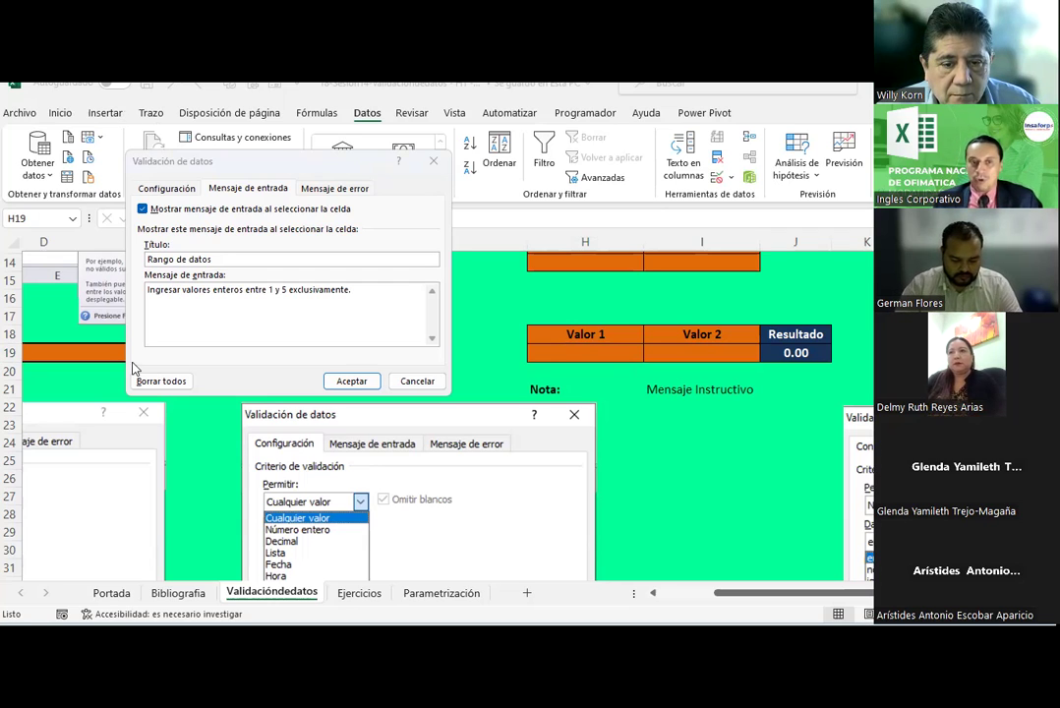
{"action": "left_click", "coordinate": [317, 320]}
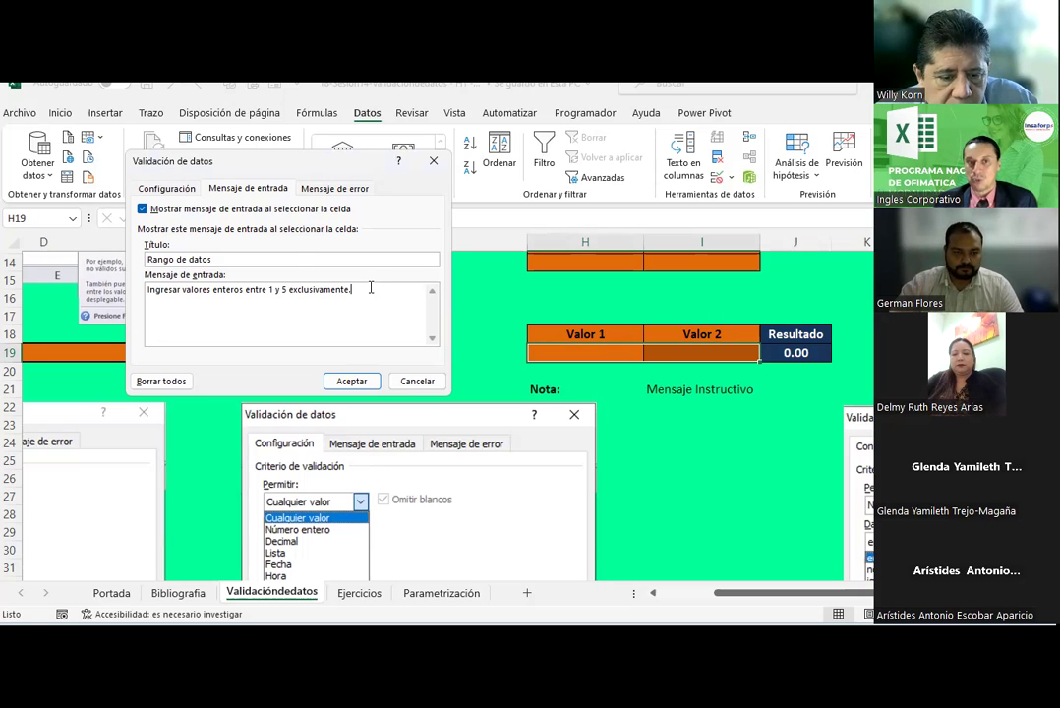
{"action": "left_click", "coordinate": [338, 189]}
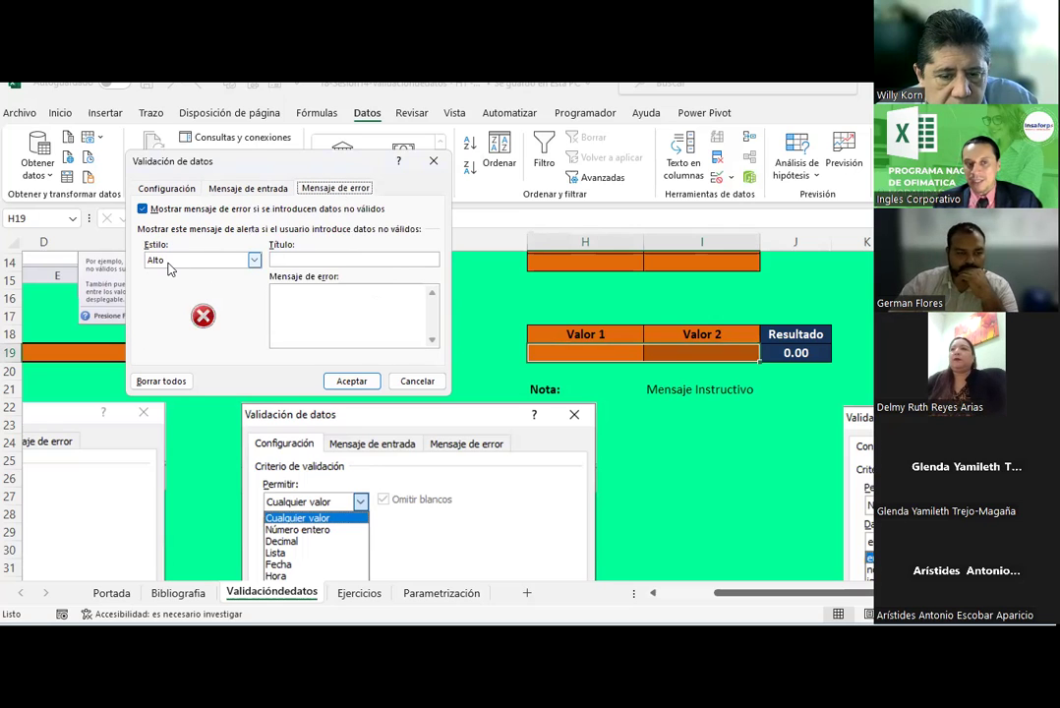
{"action": "left_click", "coordinate": [291, 258]}
{"action": "type", "text": "E"}
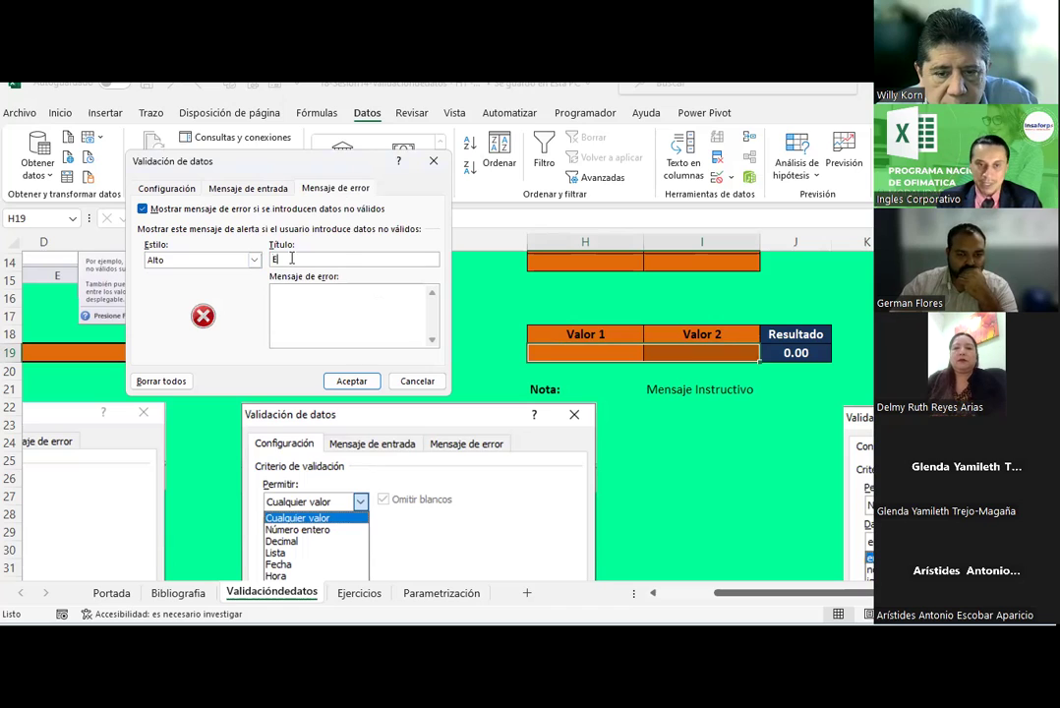
{"action": "type", "text": "ror"}
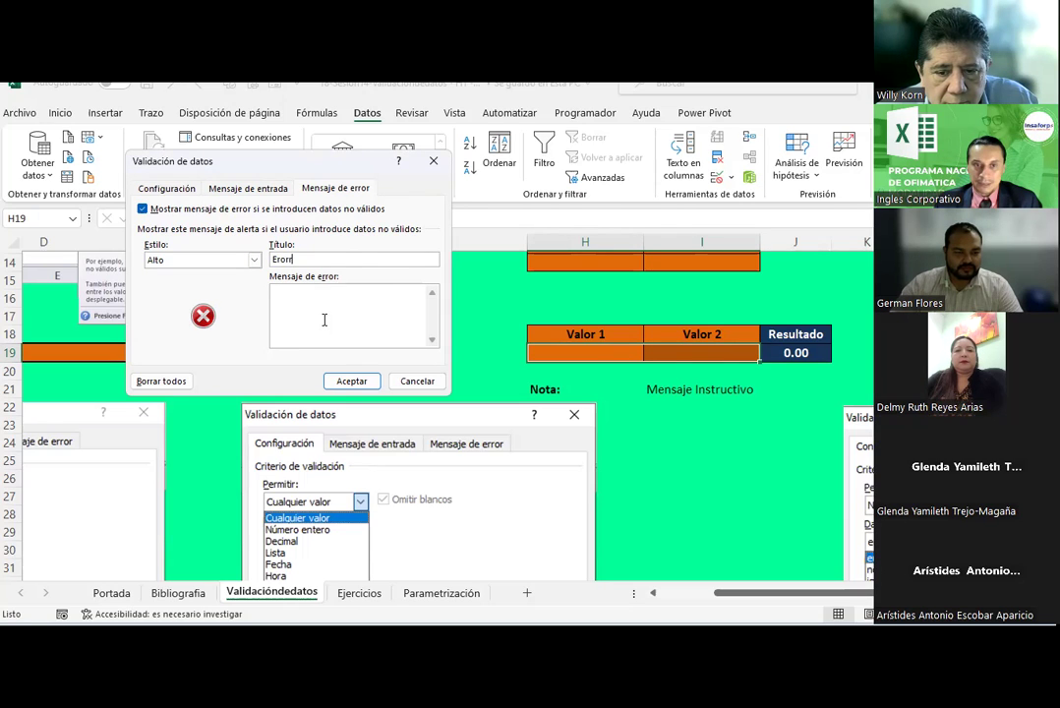
{"action": "key", "text": "BackSpace"}
{"action": "key", "text": "BackSpace"}
{"action": "key", "text": "BackSpace"}
{"action": "type", "text": "ror"}
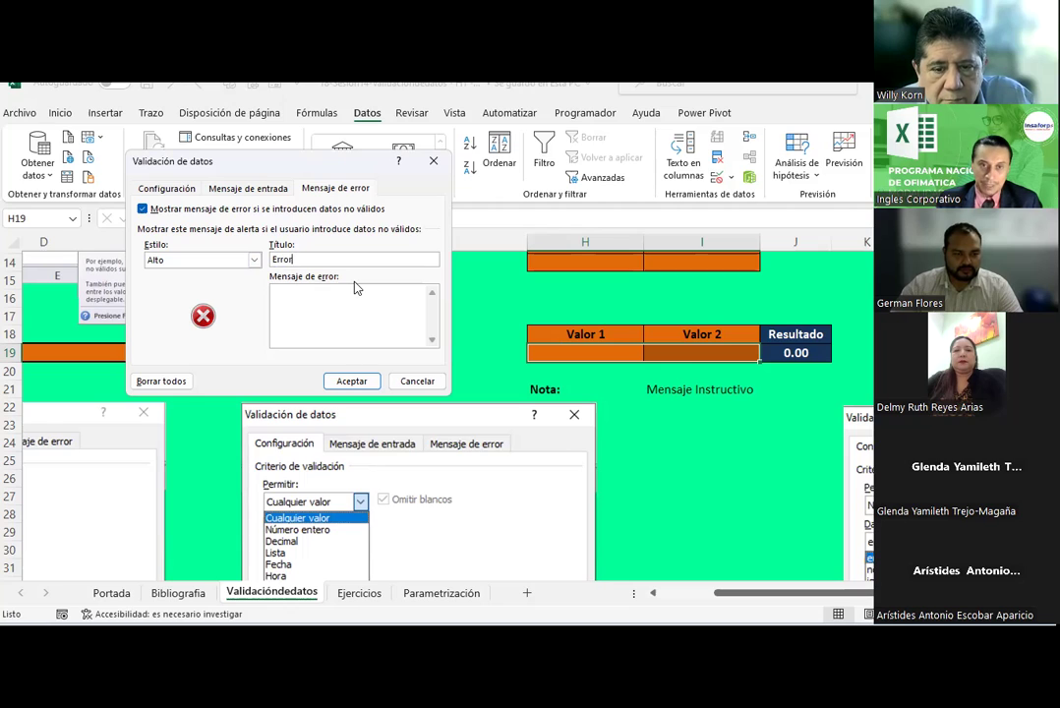
Step: Write the error message 'Ha ingresado valores fuera del rango. Comunicarse con el encargado de soporte.'
{"action": "left_click", "coordinate": [311, 312]}
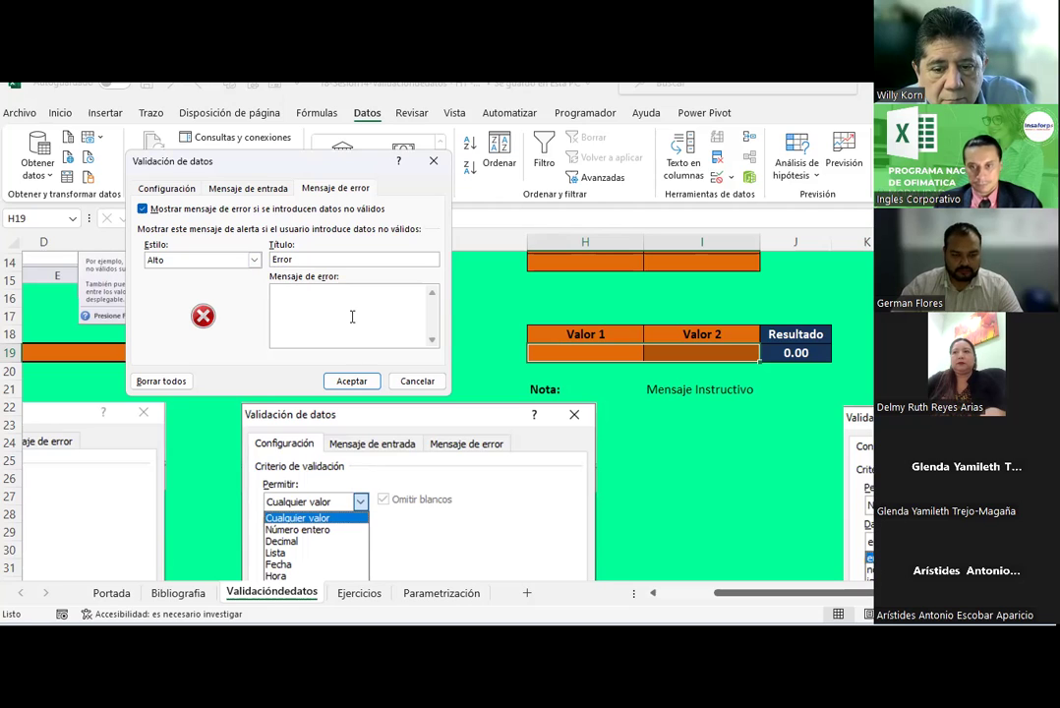
{"action": "type", "text": "Ha ingresado valores fuera del rango."}
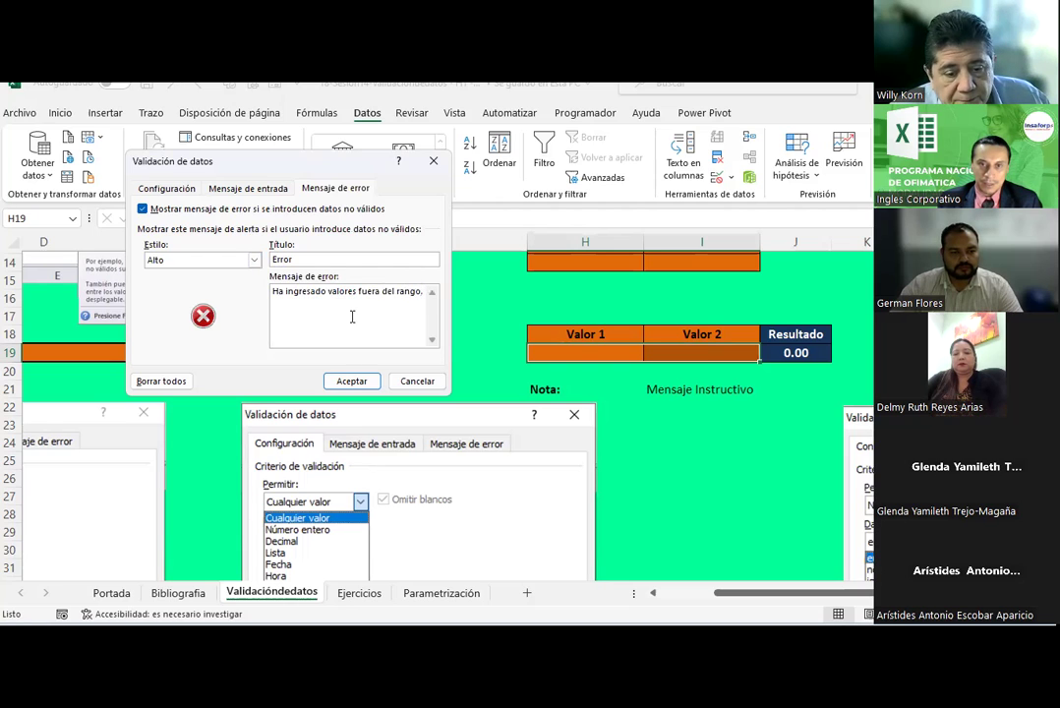
{"action": "type", "text": " CO"}
{"action": "key", "text": "BackSpace"}
{"action": "key", "text": "BackSpace"}
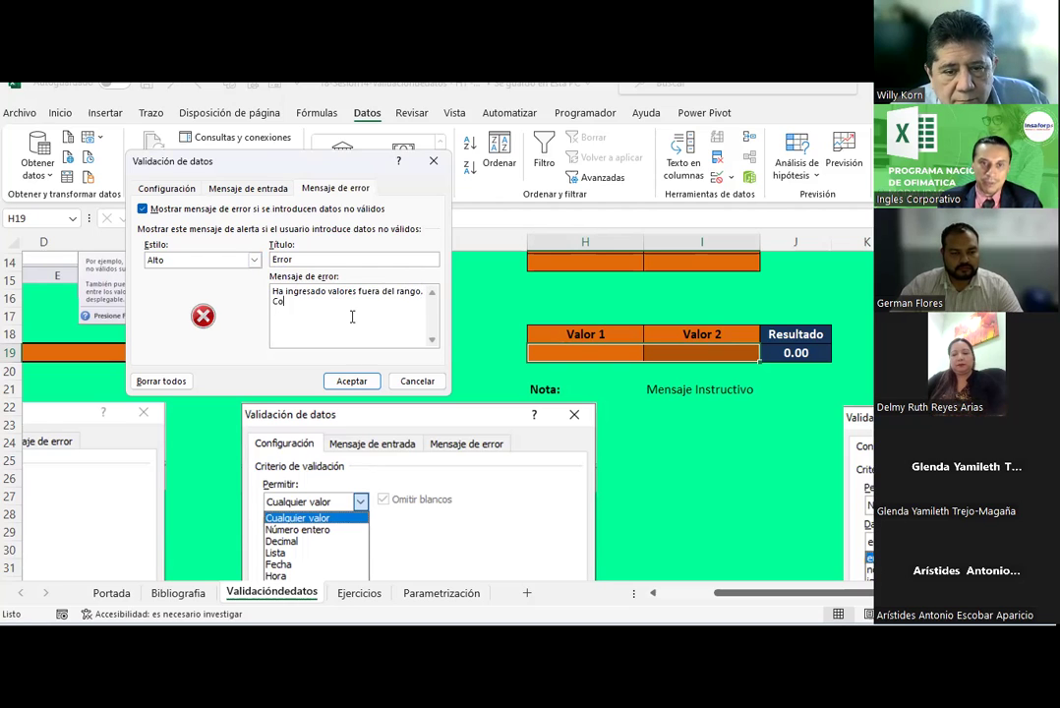
{"action": "type", "text": "nicarse con el"}
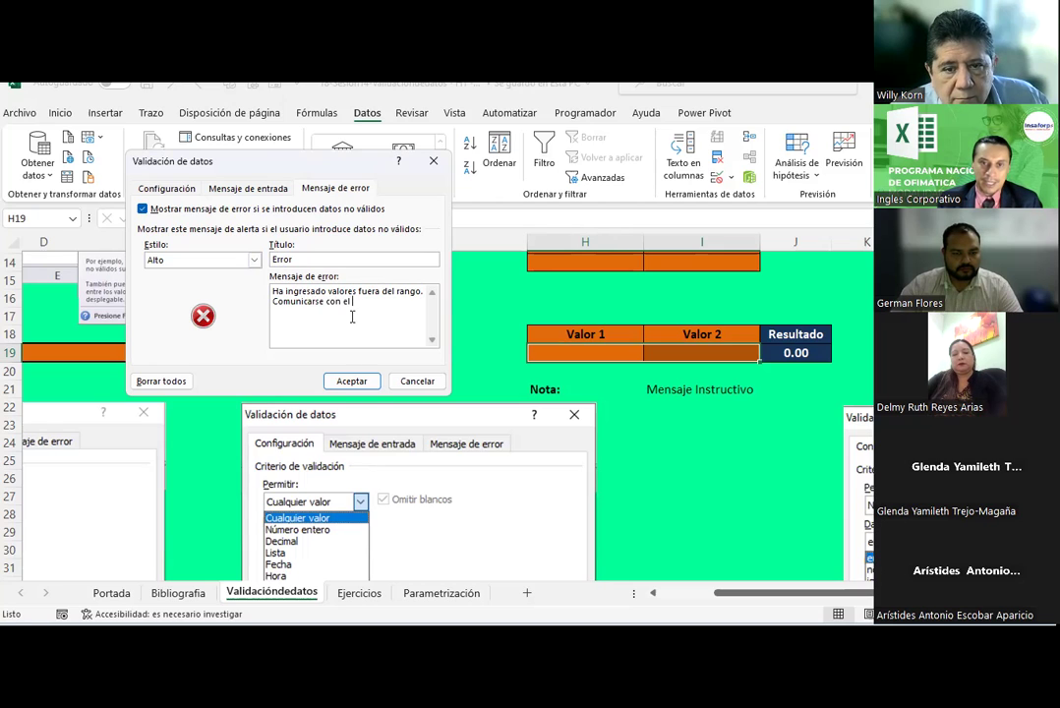
{"action": "type", "text": " encargado de soporte."}
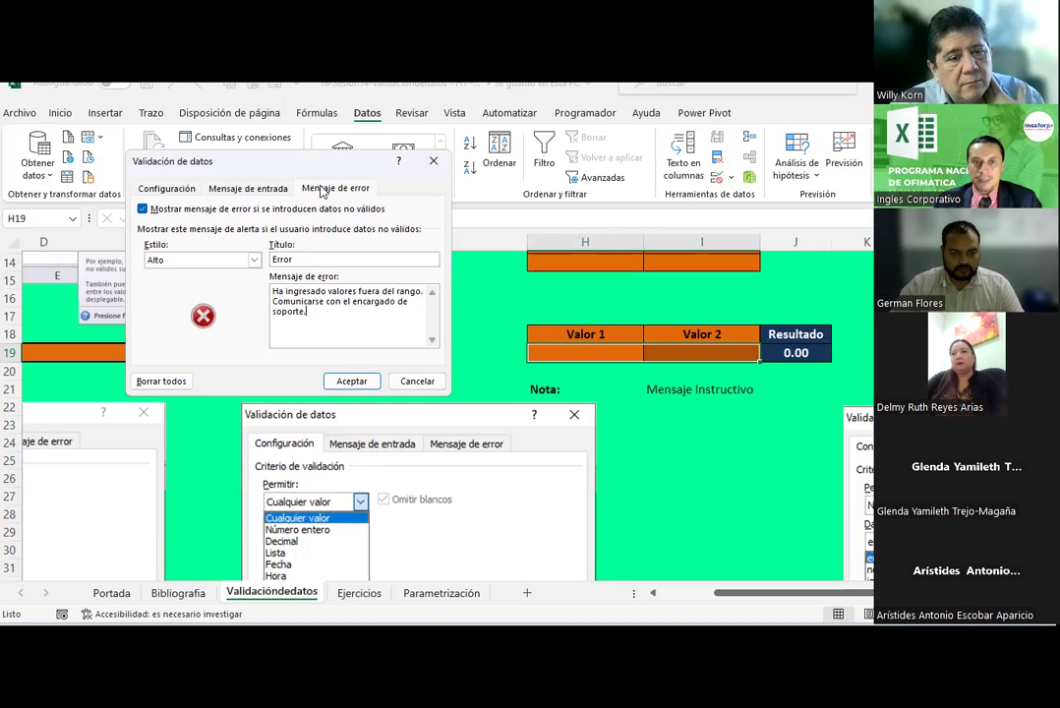
{"action": "left_click", "coordinate": [370, 385]}
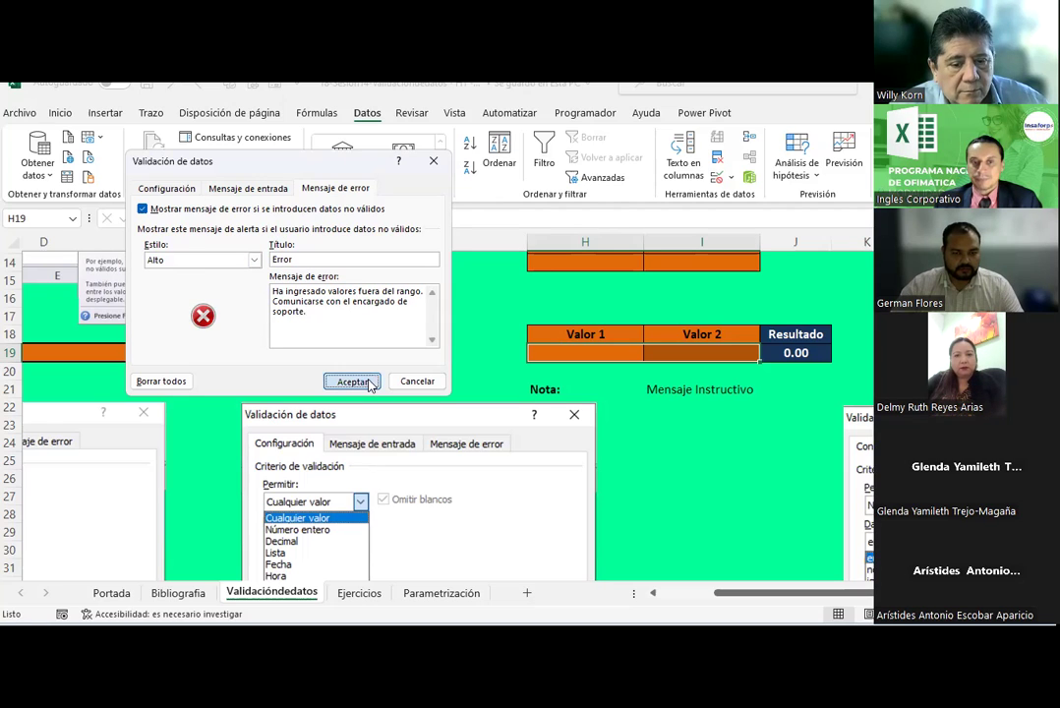
Step: Finish the error message and accept the validation settings for H19:I19
{"action": "left_click", "coordinate": [344, 325]}
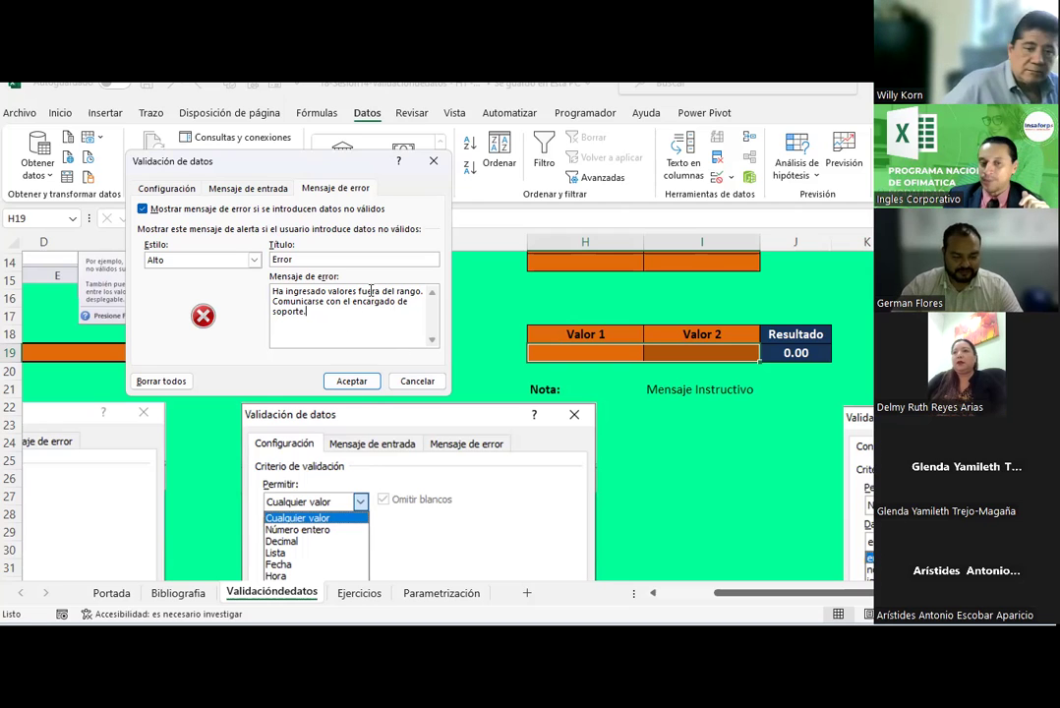
{"action": "left_click", "coordinate": [353, 382]}
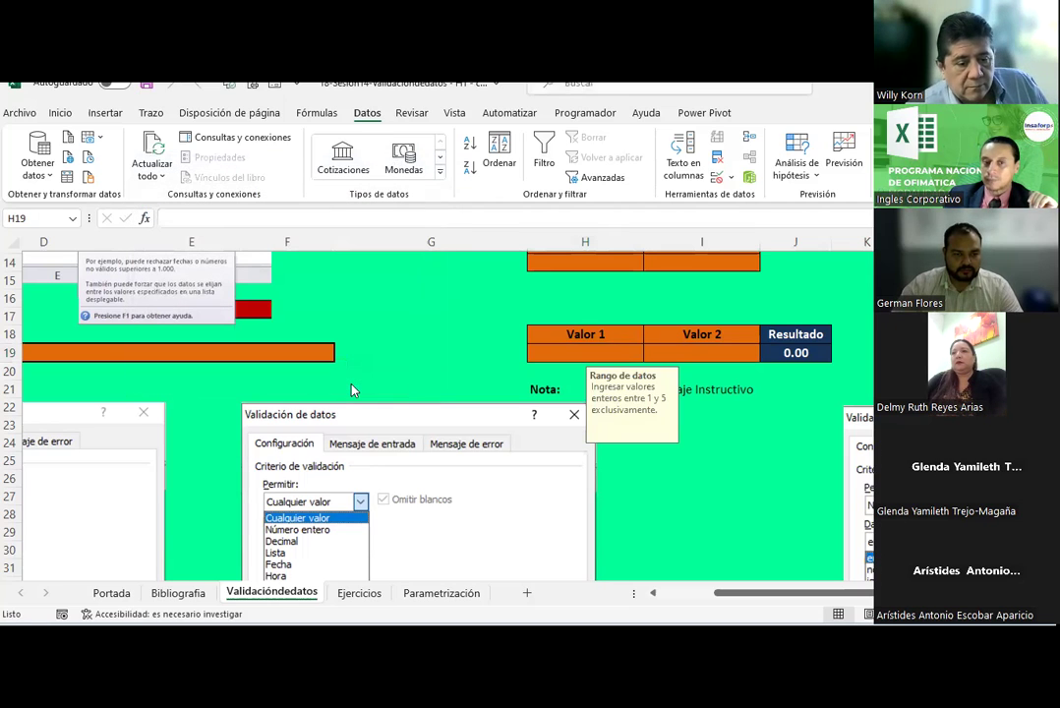
Step: Enter 1 in Valor 1 (H19) and 5 in Valor 2 (I19), making Resultado 6.00
{"action": "left_click", "coordinate": [433, 372]}
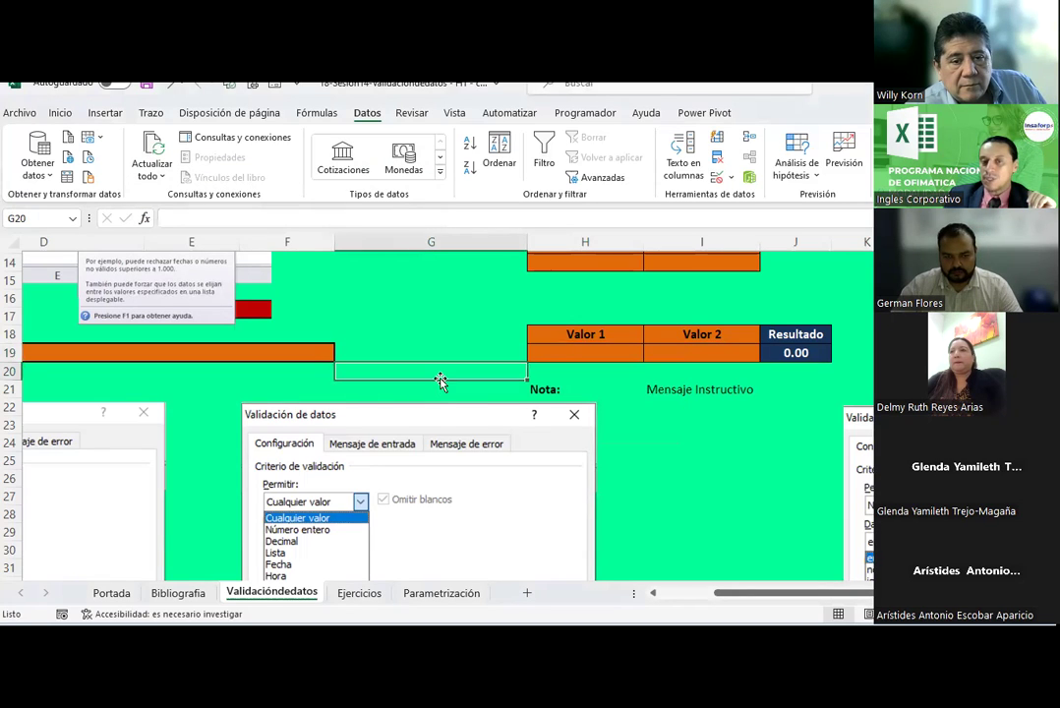
{"action": "left_click", "coordinate": [569, 351]}
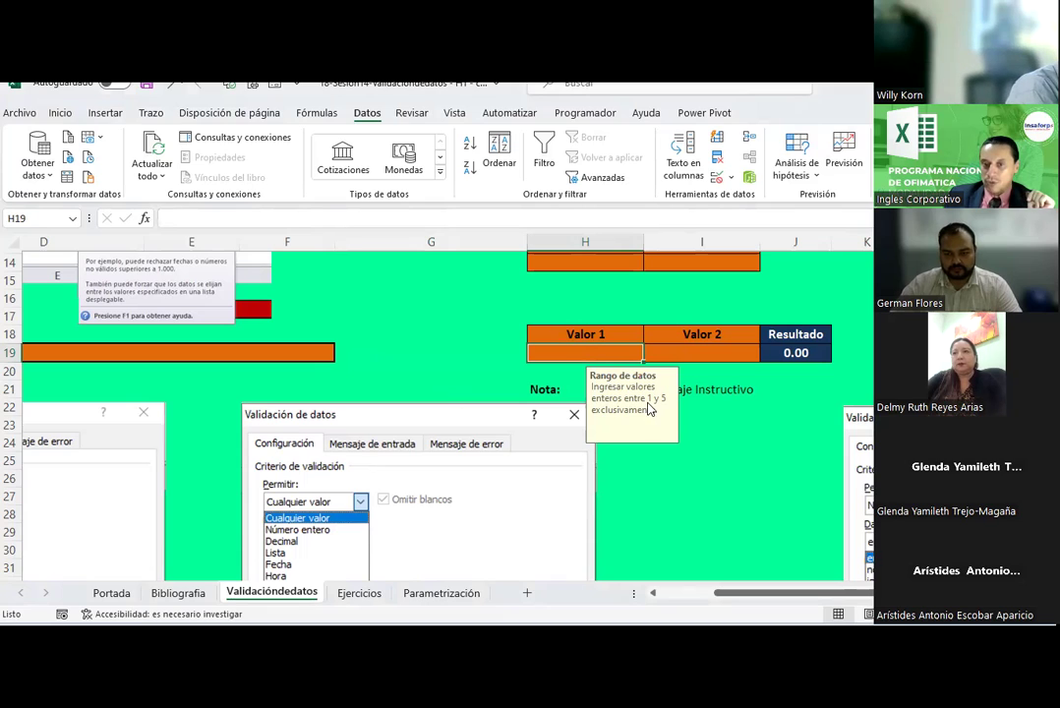
{"action": "left_click", "coordinate": [693, 350]}
{"action": "left_click", "coordinate": [598, 354]}
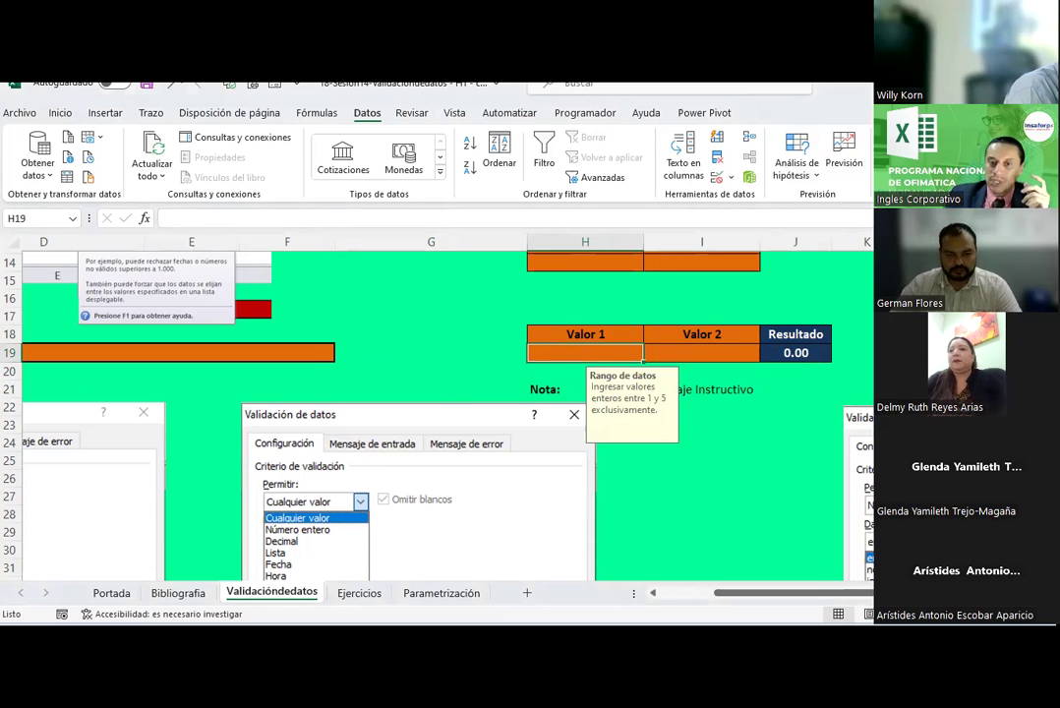
{"action": "type", "text": "1"}
{"action": "key", "text": "Tab"}
{"action": "type", "text": "5"}
{"action": "key", "text": "Tab"}
{"action": "key", "text": "Left"}
Step: Test 0 in Valor 1, retry after the error, and settle on 2
{"action": "left_click", "coordinate": [586, 352]}
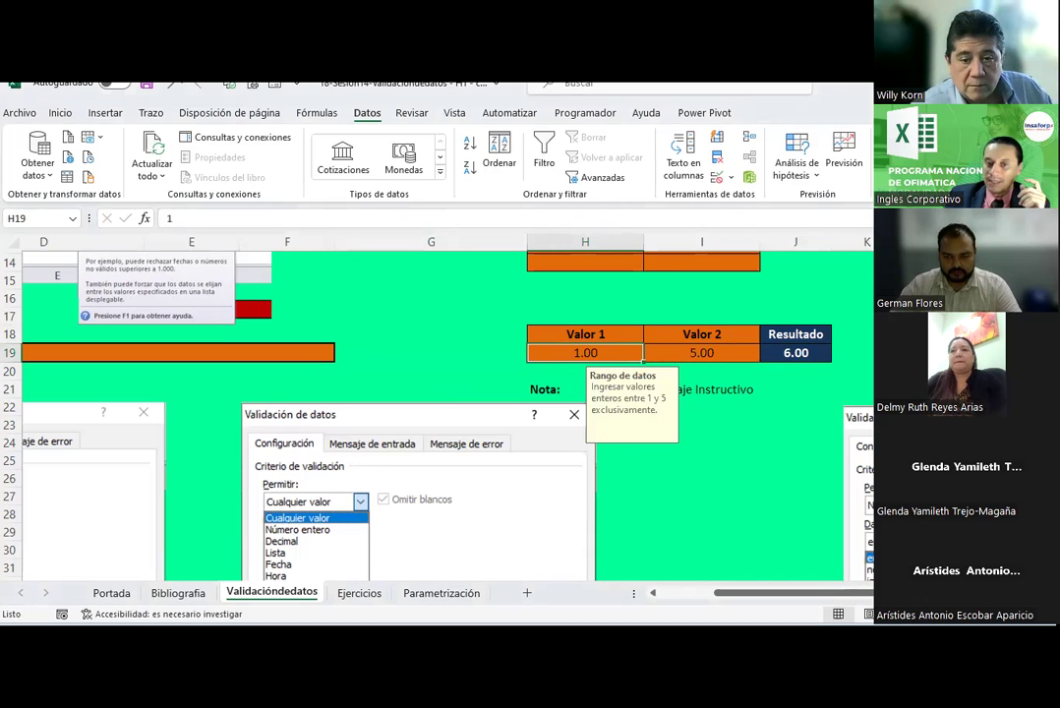
{"action": "type", "text": "0"}
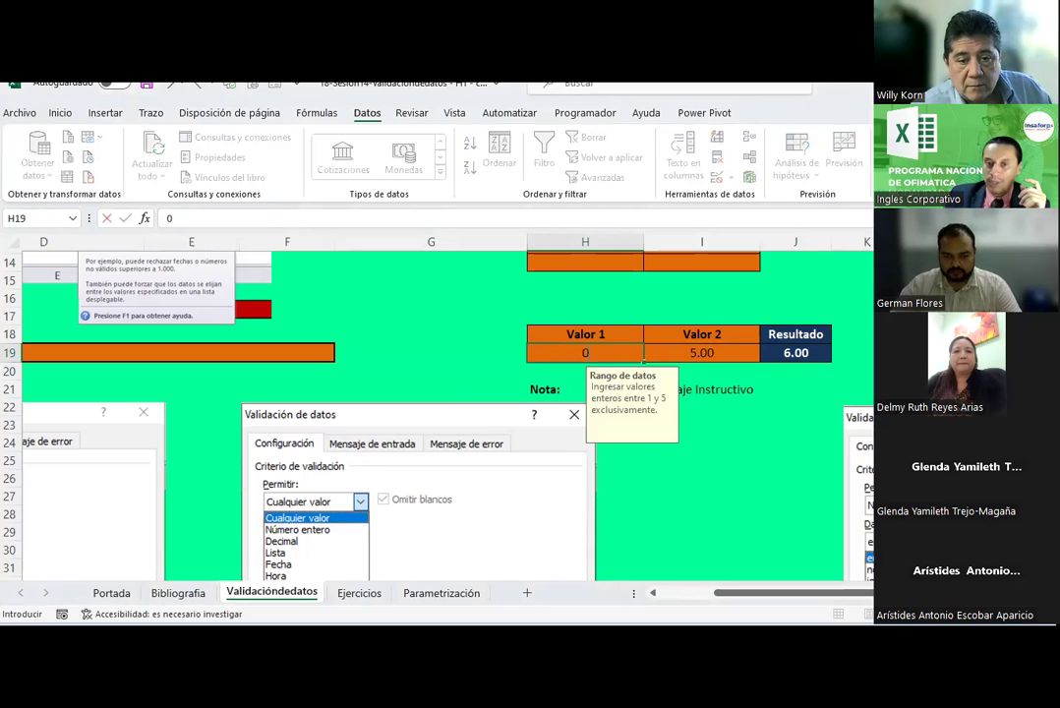
{"action": "key", "text": "Return"}
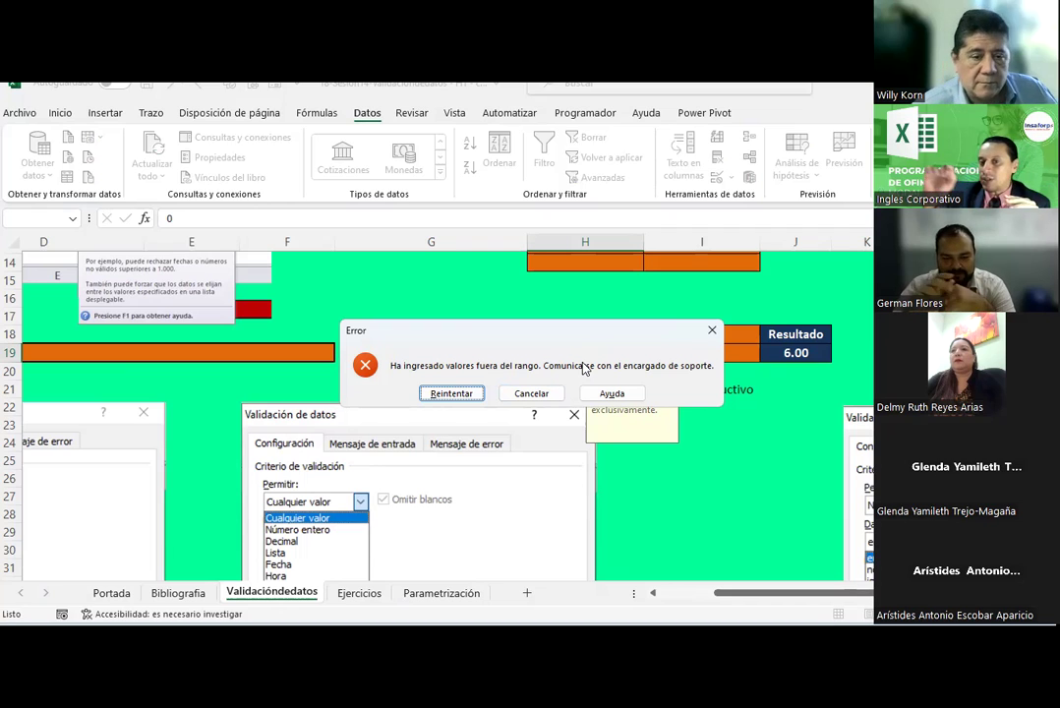
{"action": "left_click", "coordinate": [471, 394]}
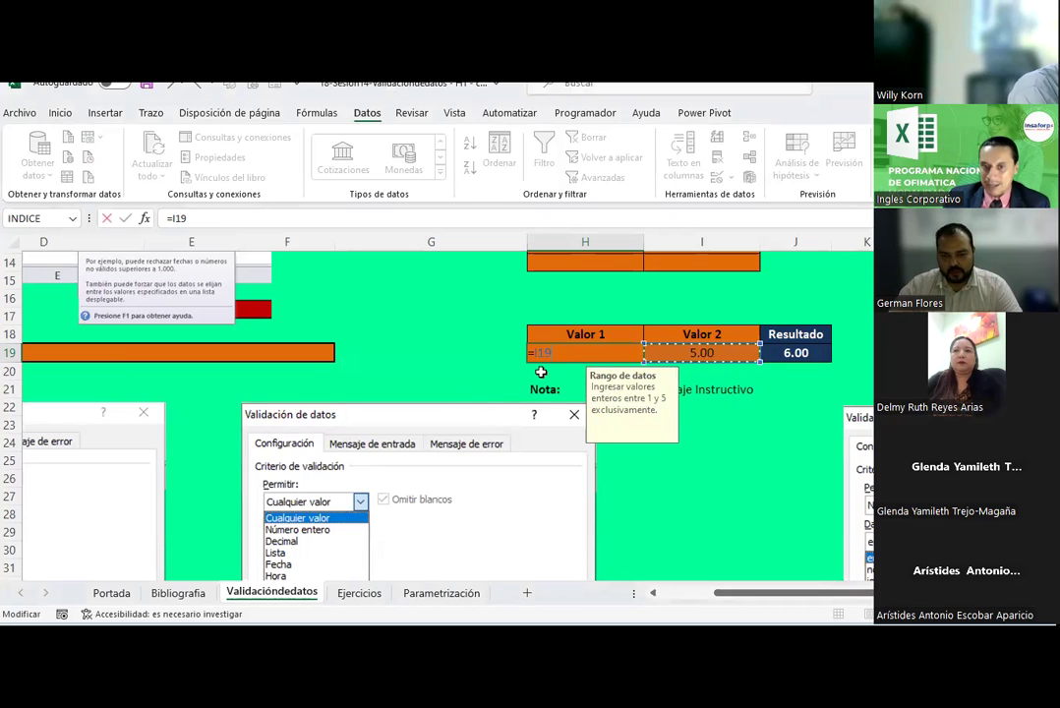
{"action": "key", "text": "Escape"}
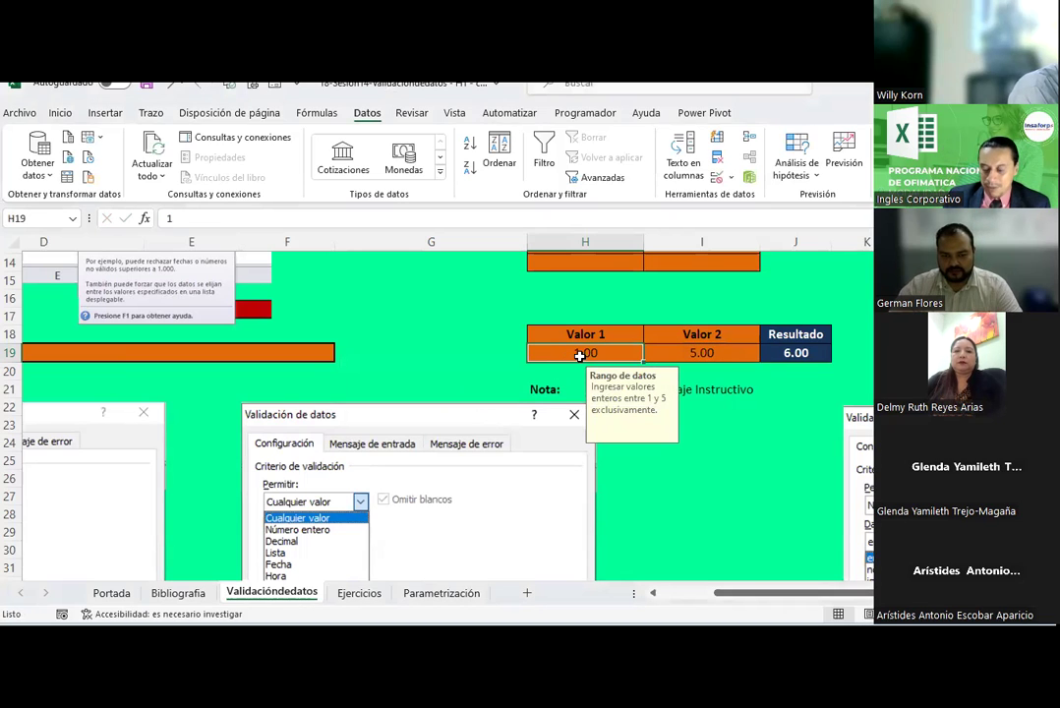
{"action": "type", "text": "0"}
{"action": "key", "text": "Return"}
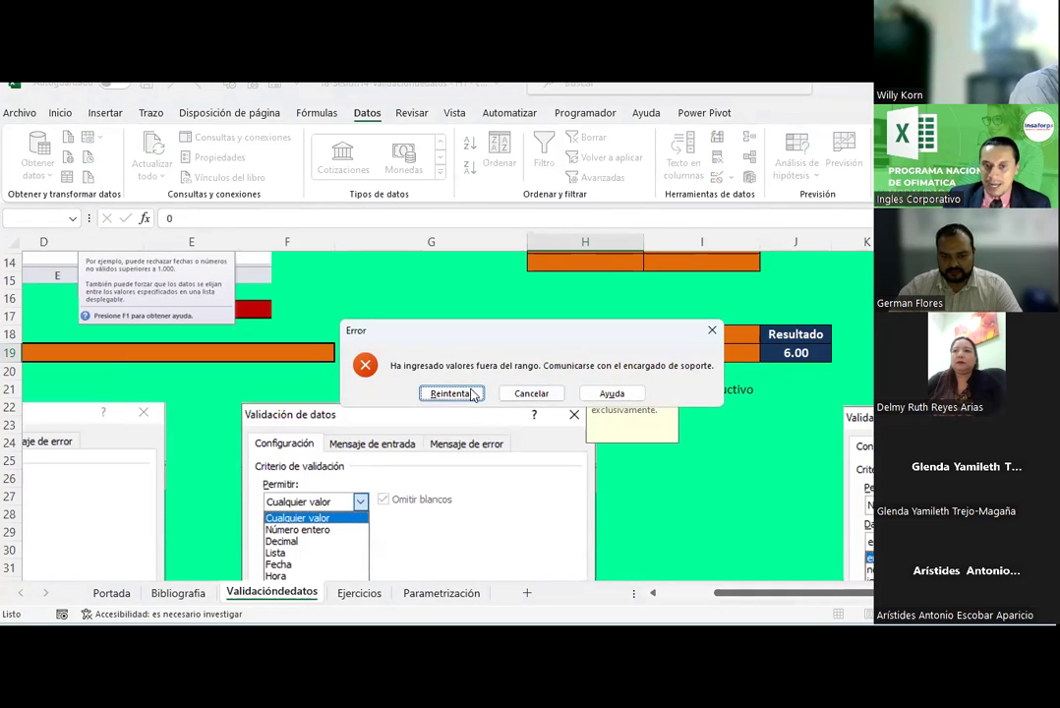
{"action": "left_click", "coordinate": [470, 392]}
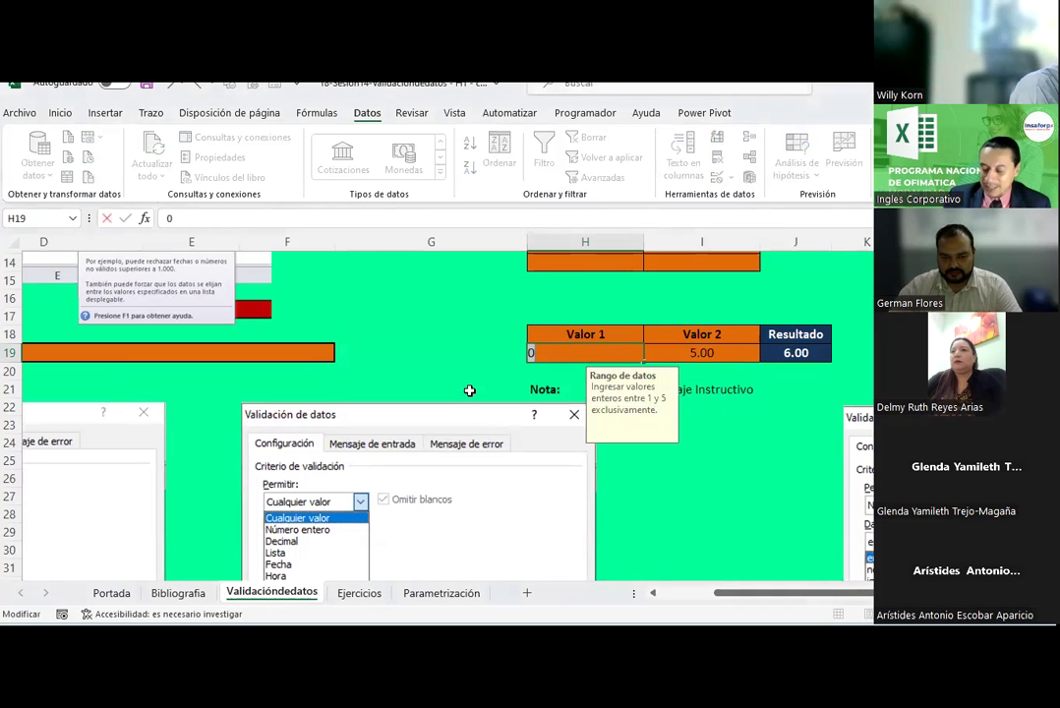
{"action": "left_click", "coordinate": [585, 352]}
{"action": "type", "text": "2"}
{"action": "key", "text": "Return"}
Step: Test 7 in Valor 2 and cancel the error, keeping it at 5
{"action": "key", "text": "Up"}
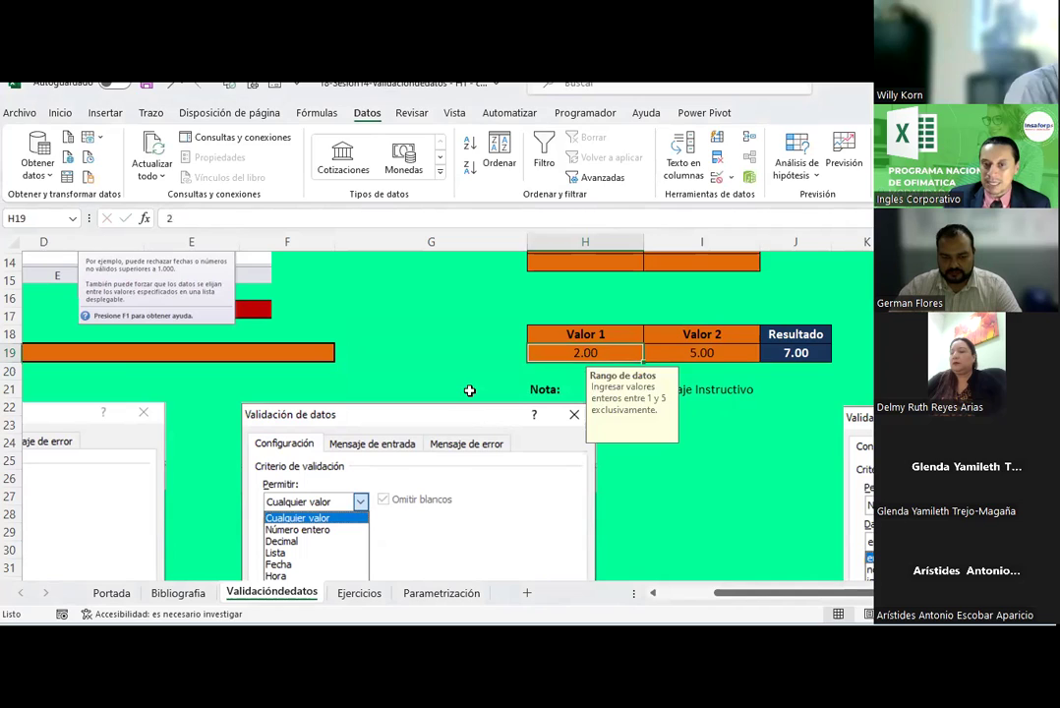
{"action": "key", "text": "Right"}
{"action": "type", "text": "7"}
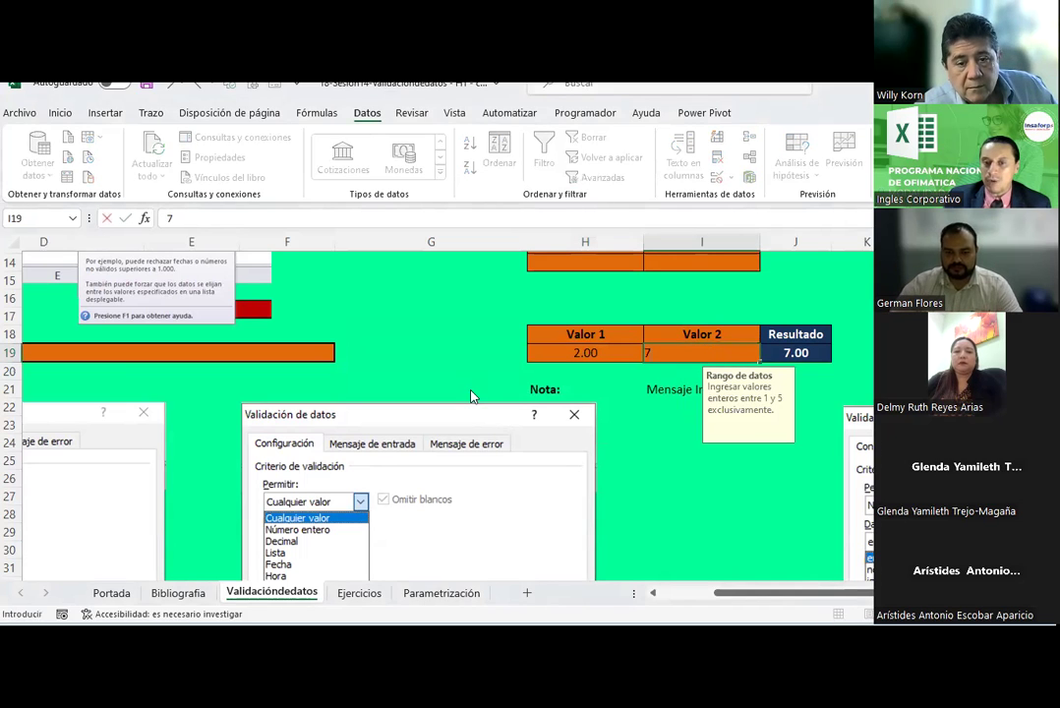
{"action": "key", "text": "Return"}
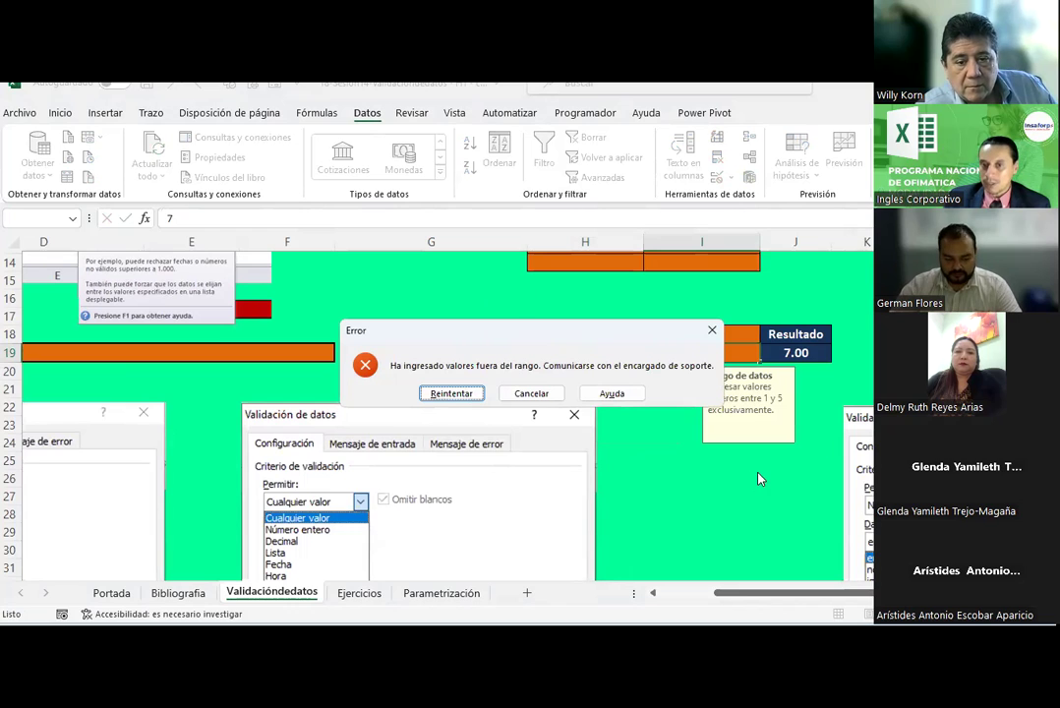
{"action": "left_click", "coordinate": [529, 394]}
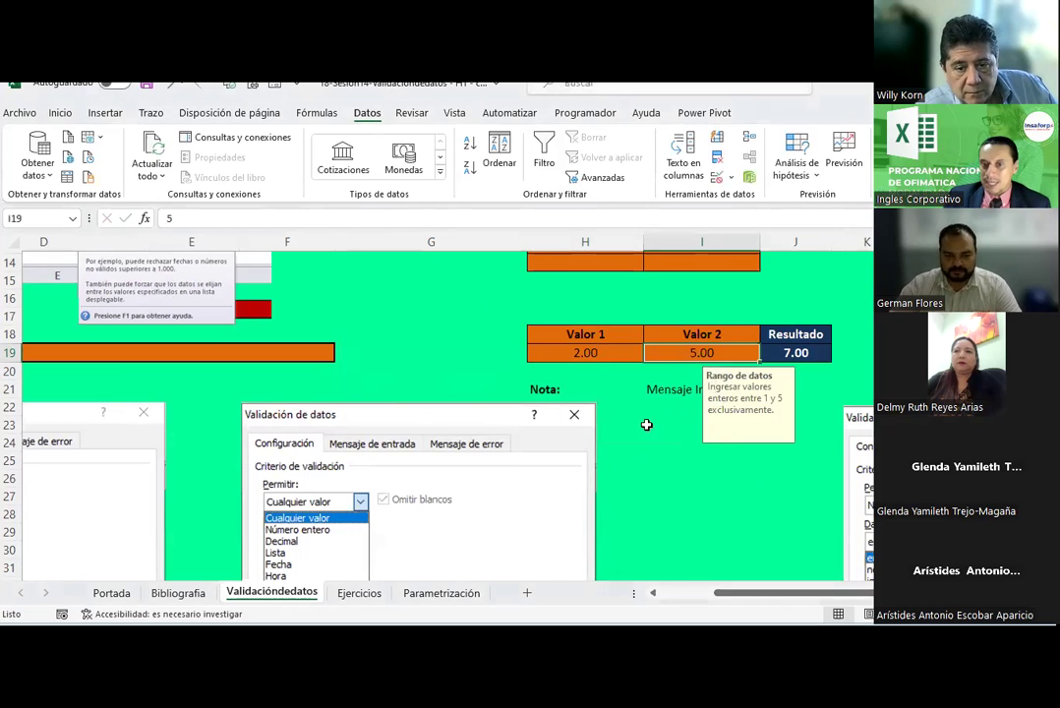
{"action": "left_click", "coordinate": [694, 443]}
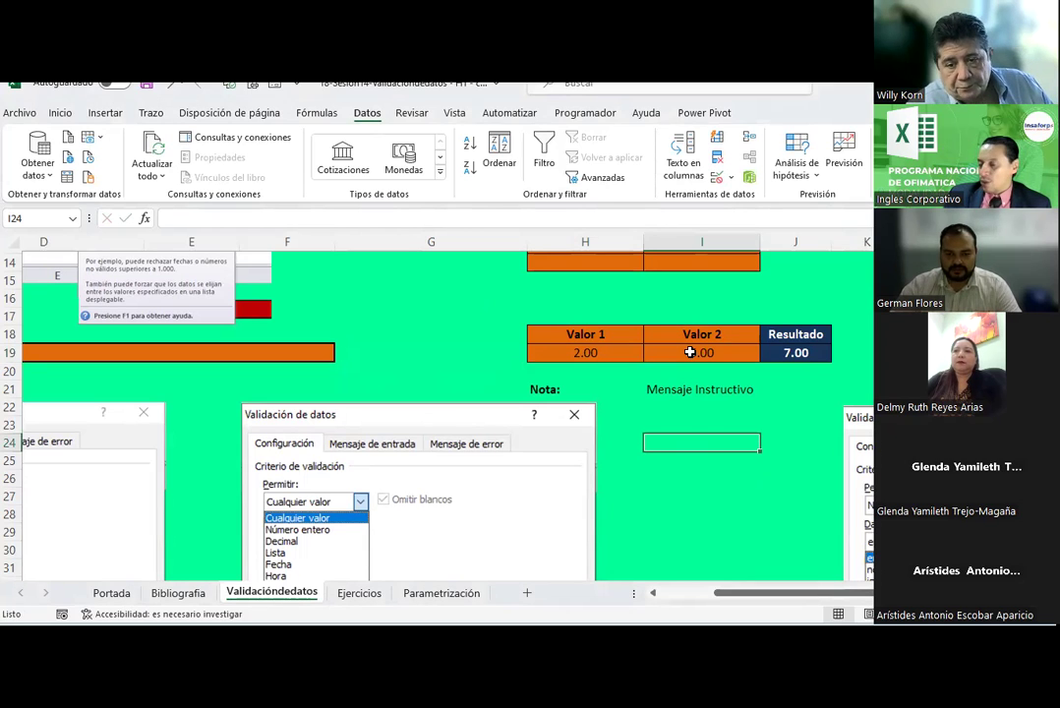
Step: Check that selecting Valor 1 and Valor 2 shows the 'Rango de datos' input message
{"action": "left_click", "coordinate": [691, 352]}
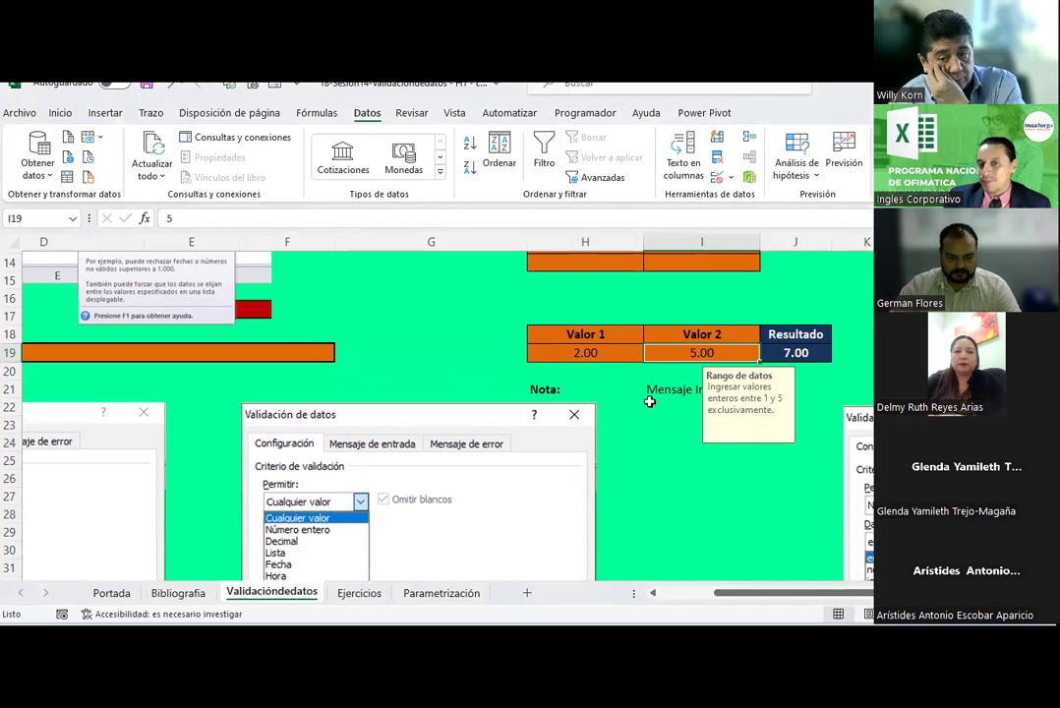
{"action": "left_click", "coordinate": [673, 395]}
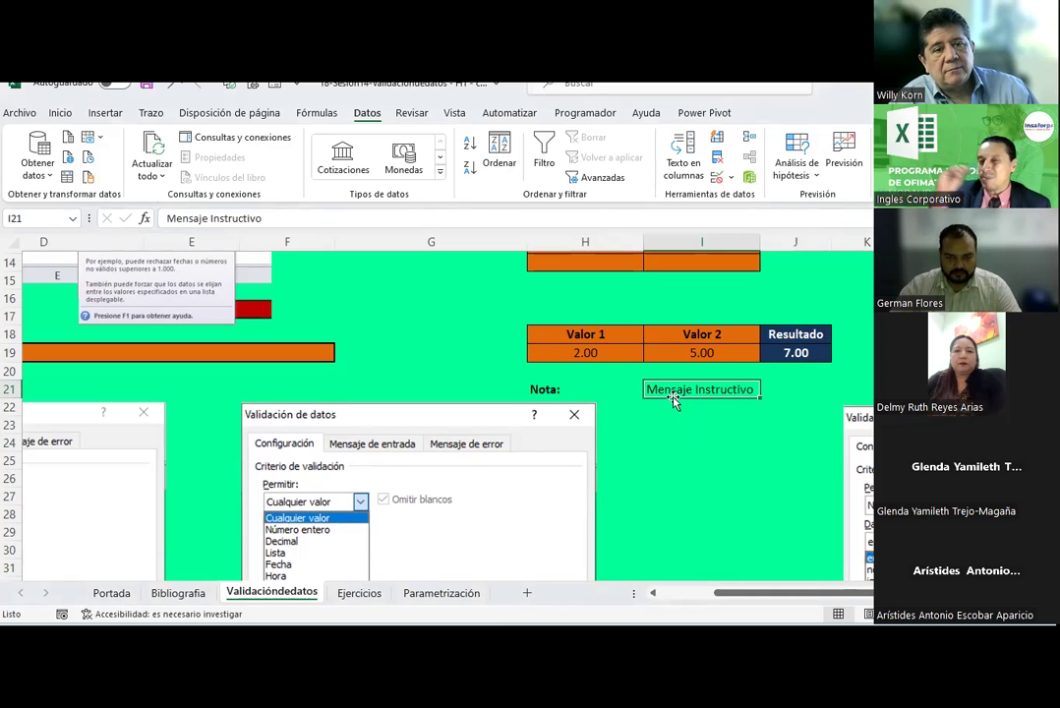
{"action": "left_click", "coordinate": [593, 352]}
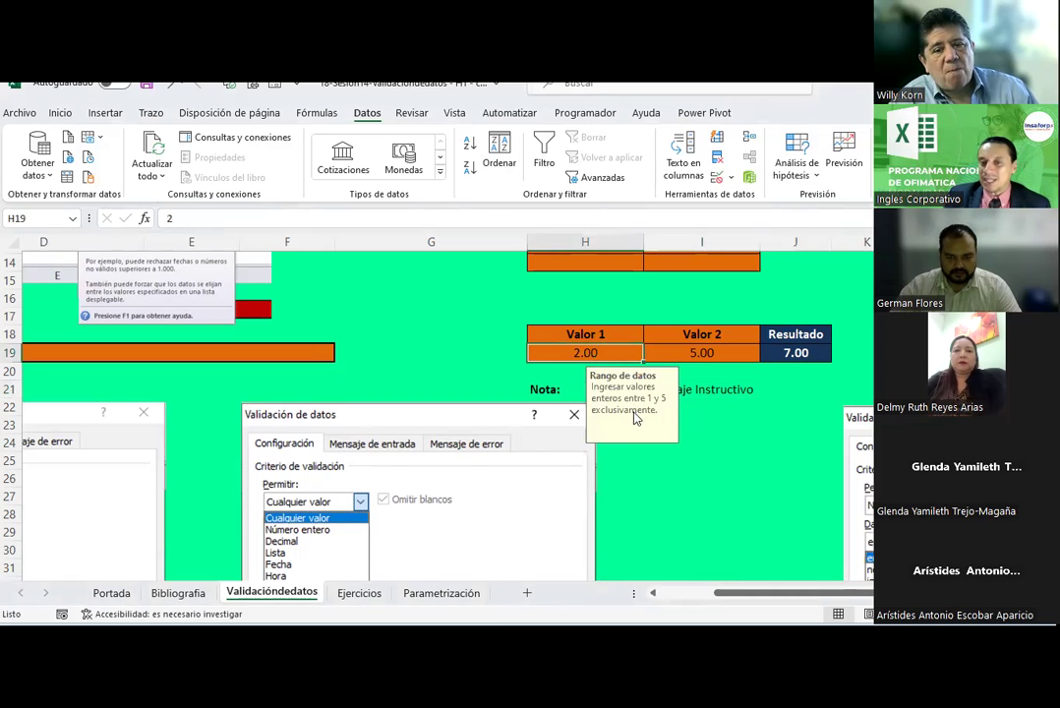
{"action": "left_click", "coordinate": [693, 352]}
{"action": "left_click", "coordinate": [610, 367]}
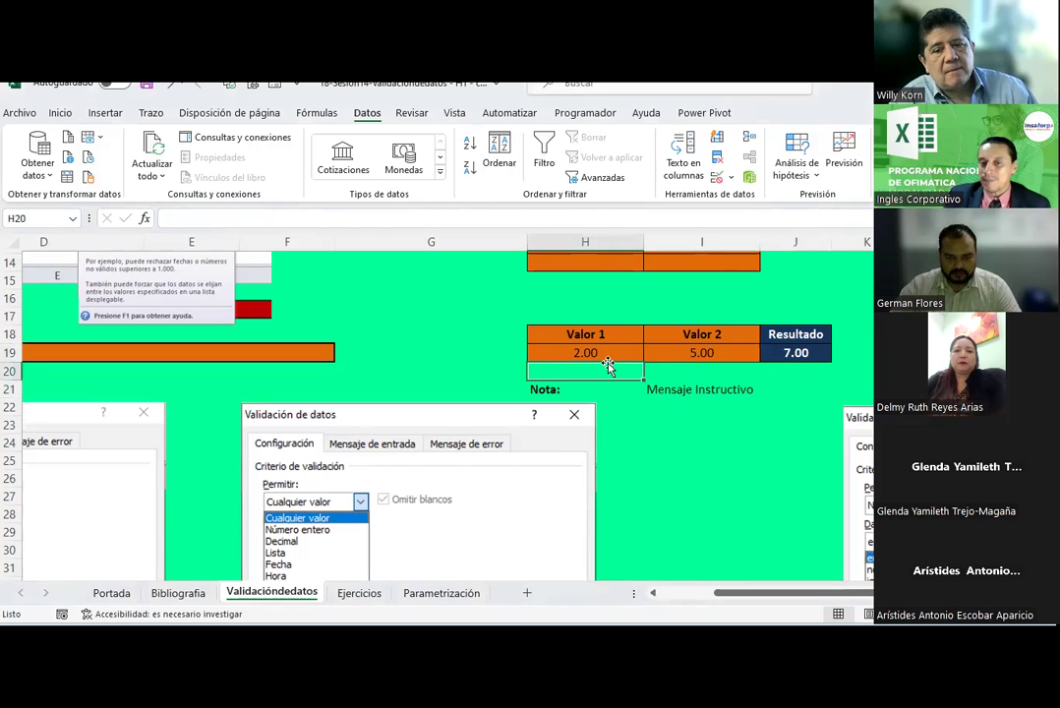
{"action": "left_click", "coordinate": [596, 354]}
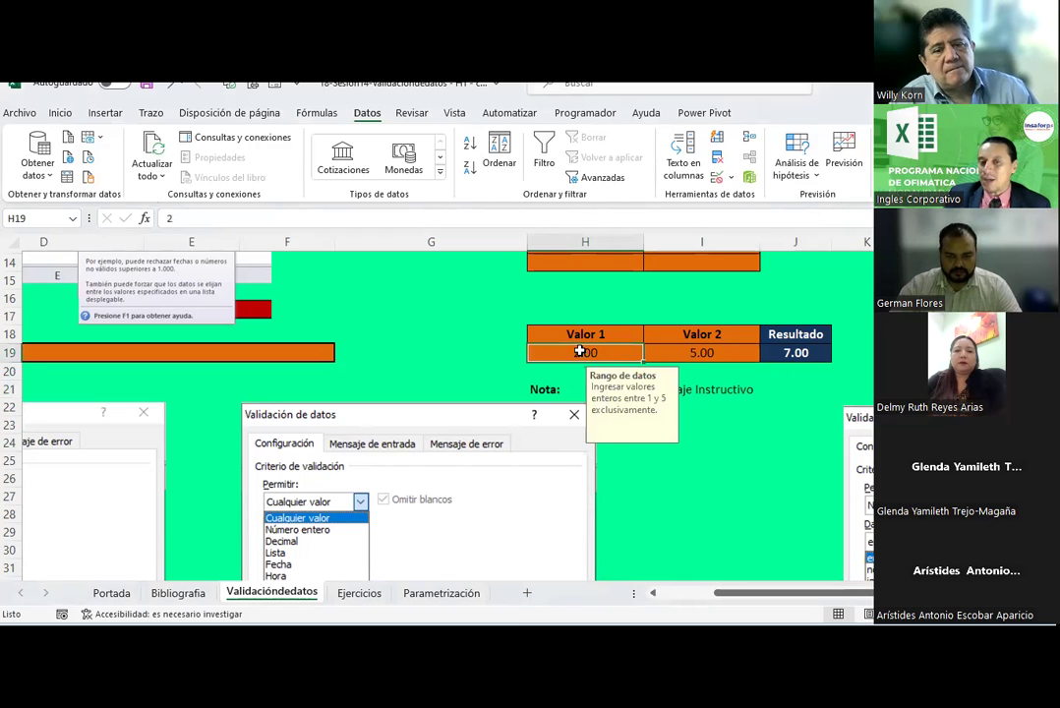
{"action": "left_click", "coordinate": [551, 335]}
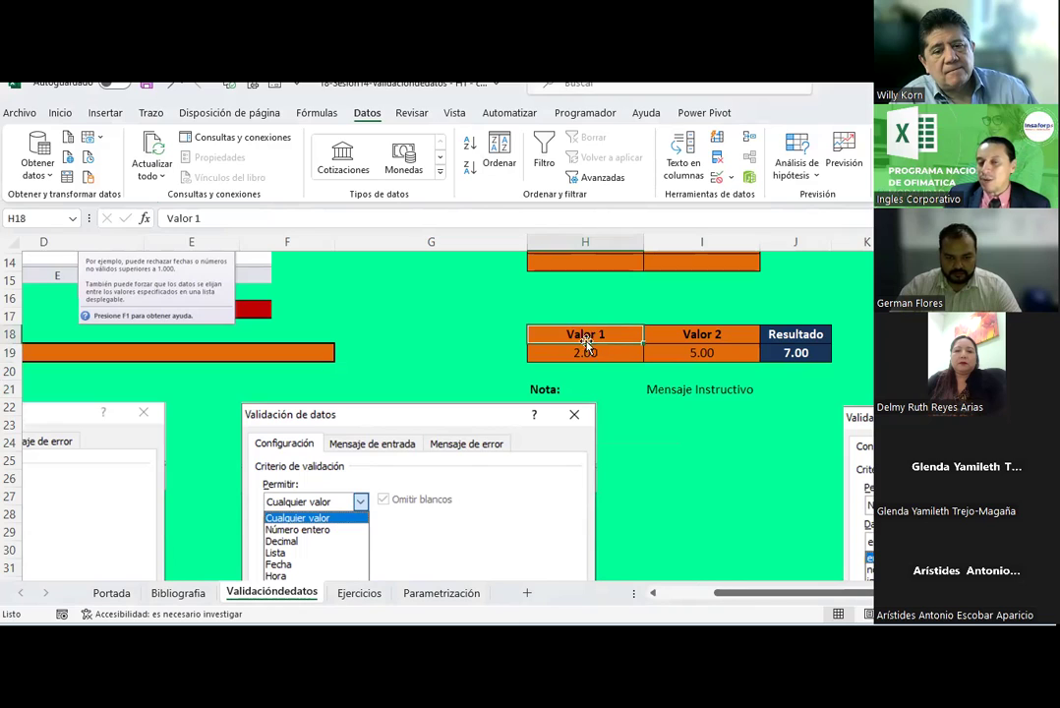
{"action": "left_click", "coordinate": [547, 390]}
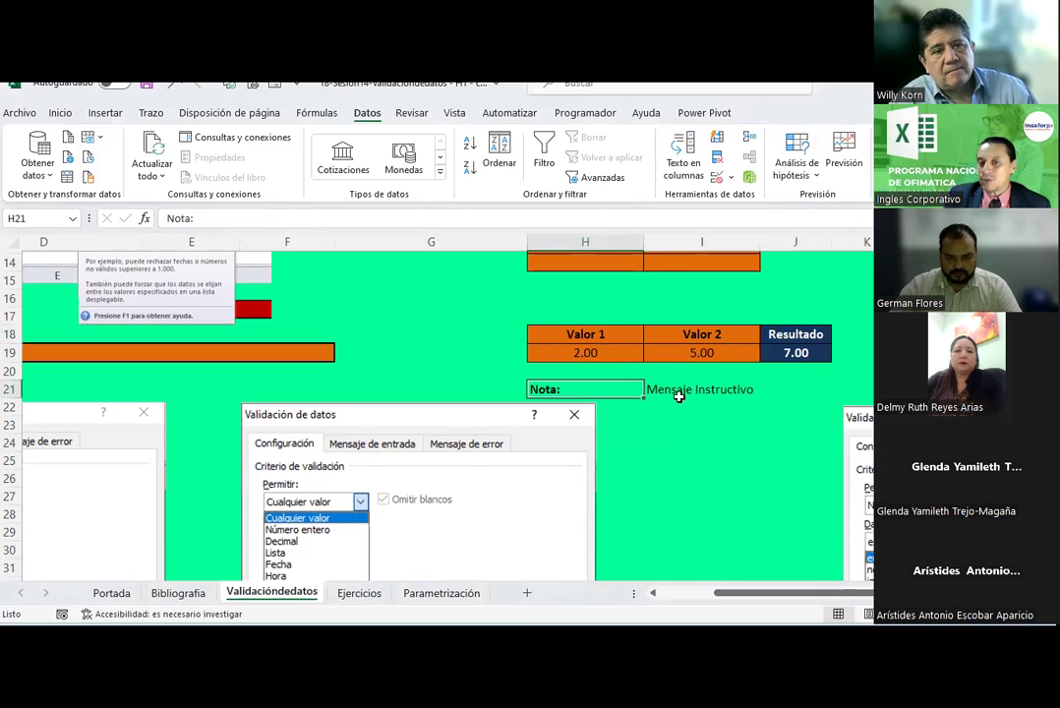
{"action": "left_click", "coordinate": [689, 392]}
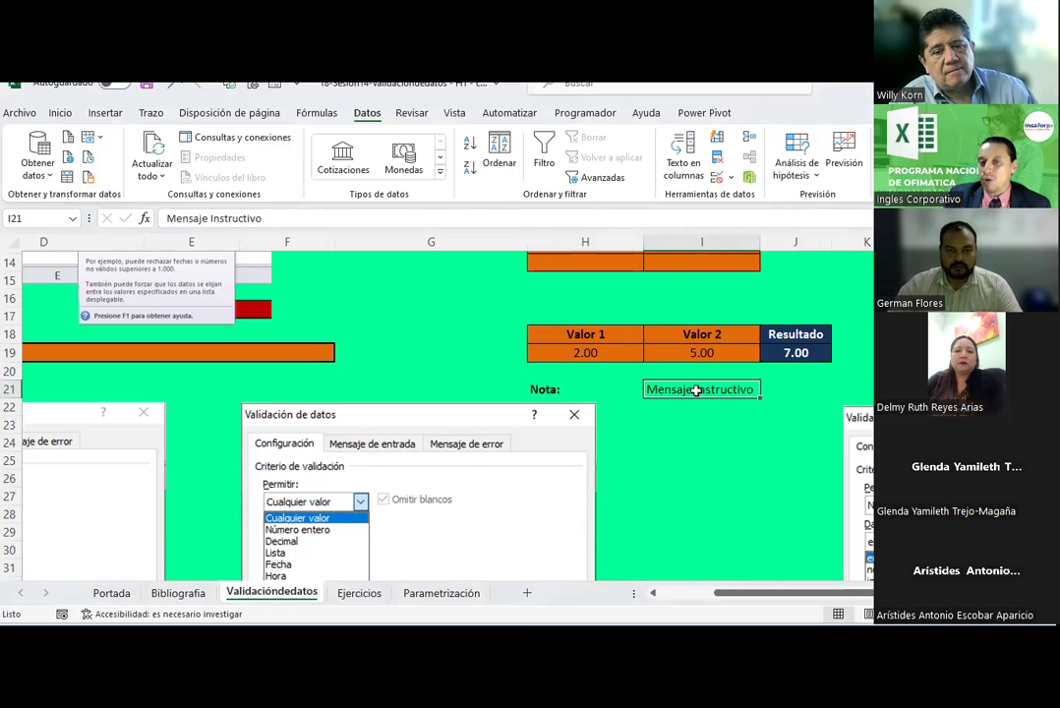
{"action": "left_click", "coordinate": [615, 354]}
{"action": "left_click", "coordinate": [724, 393]}
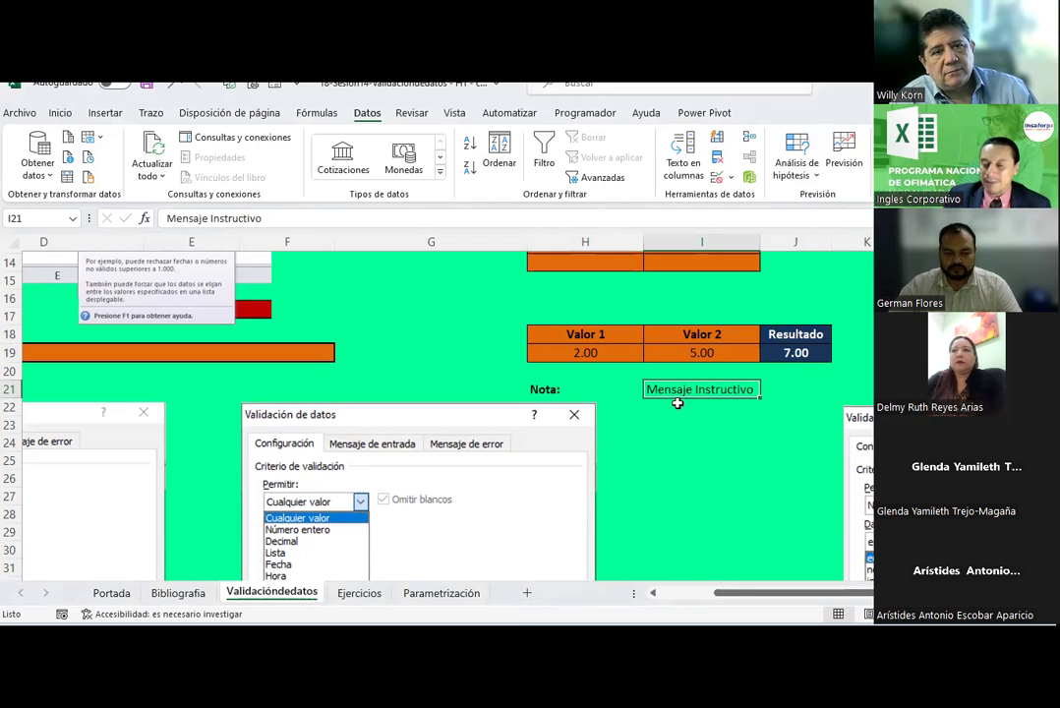
{"action": "left_click", "coordinate": [635, 354]}
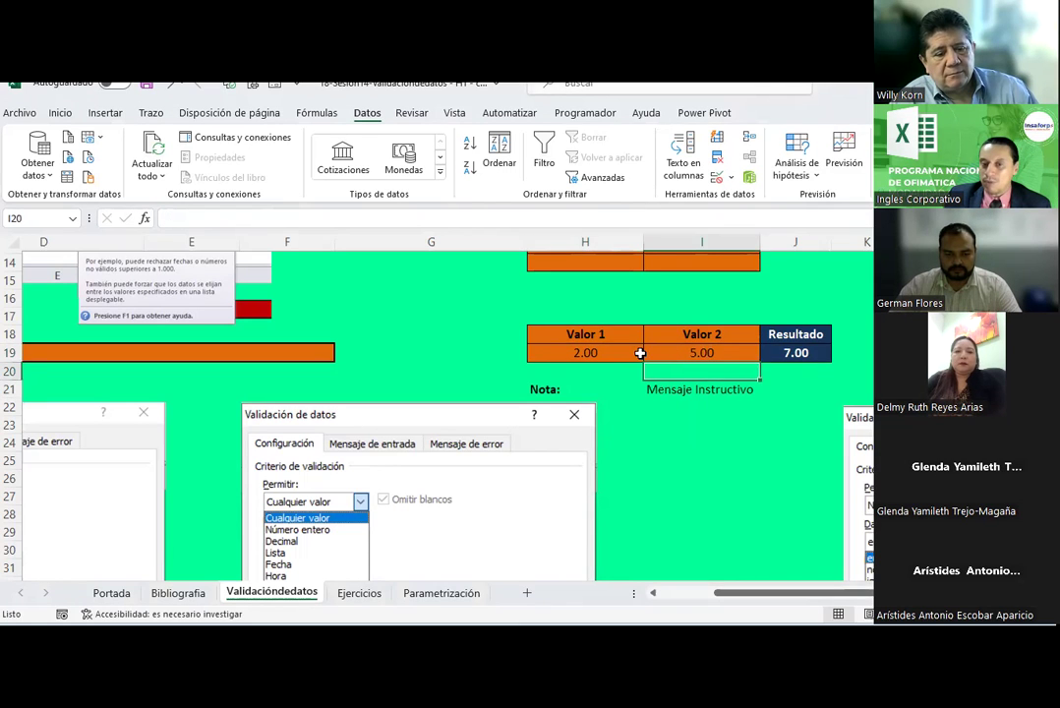
{"action": "left_click", "coordinate": [658, 353]}
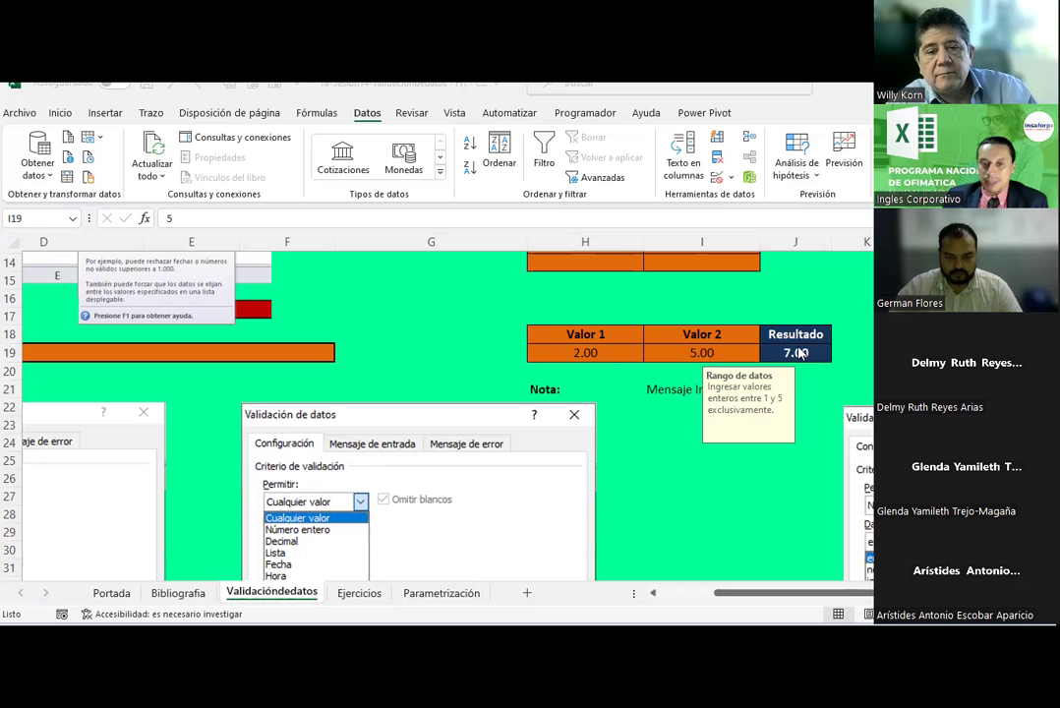
Step: Switch the H19:I19 error alert style to Advertencia and remove the support-contact sentence
{"action": "left_click", "coordinate": [689, 356]}
{"action": "left_click_drag", "start_coordinate": [609, 356], "coordinate": [679, 354]}
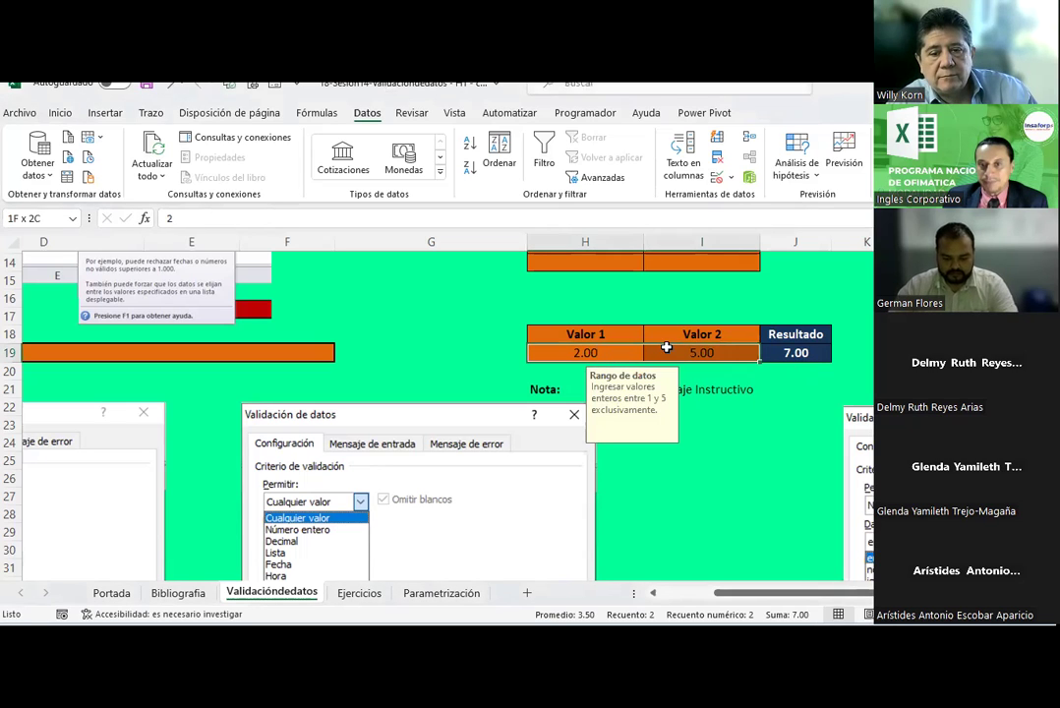
{"action": "left_click", "coordinate": [731, 177]}
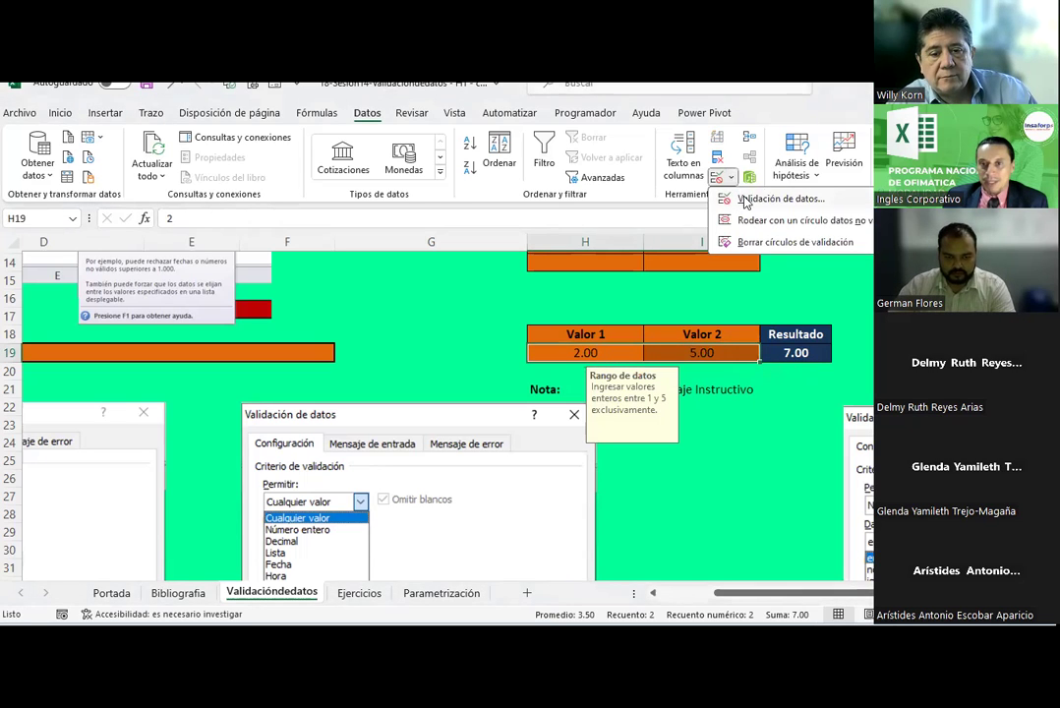
{"action": "left_click", "coordinate": [746, 200]}
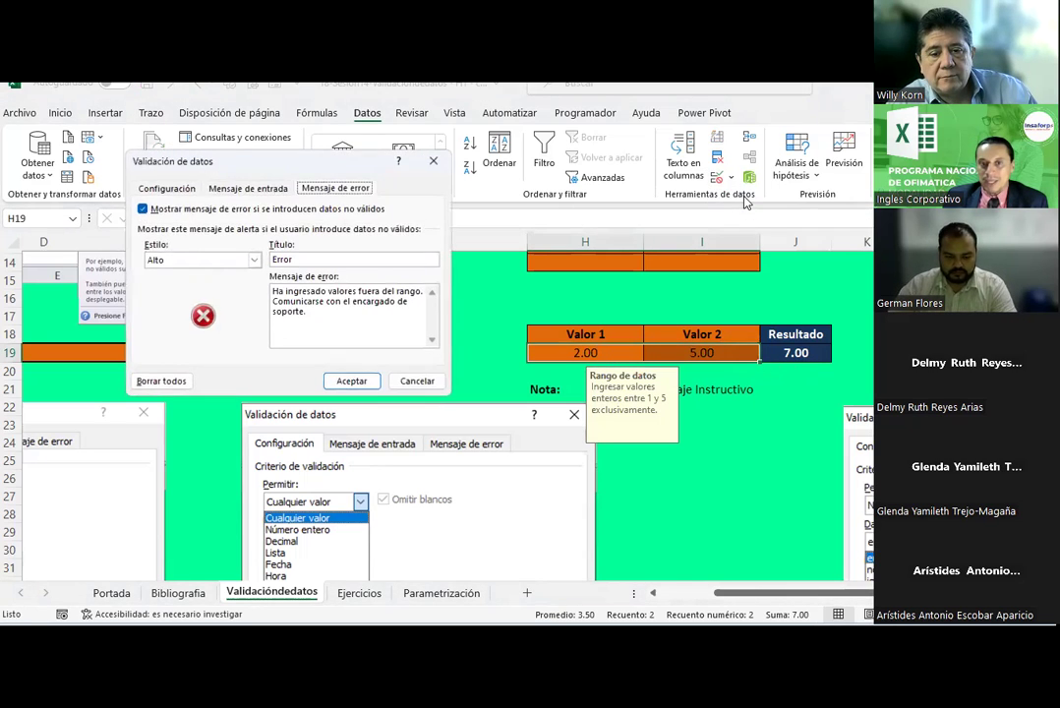
{"action": "left_click", "coordinate": [175, 261]}
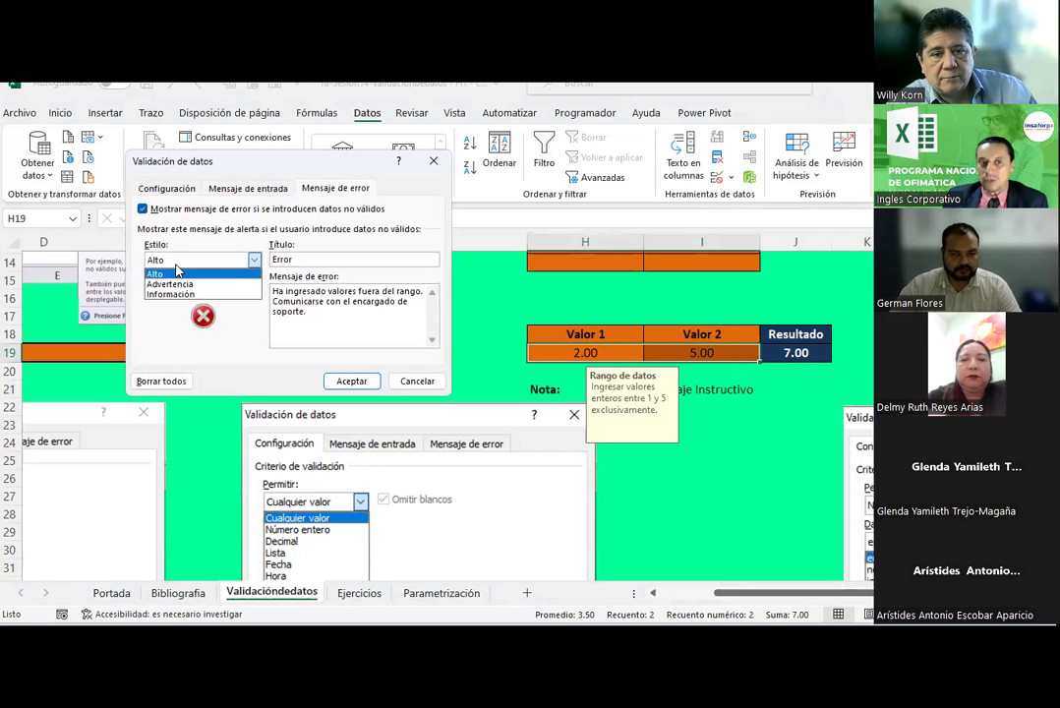
{"action": "left_click", "coordinate": [173, 286]}
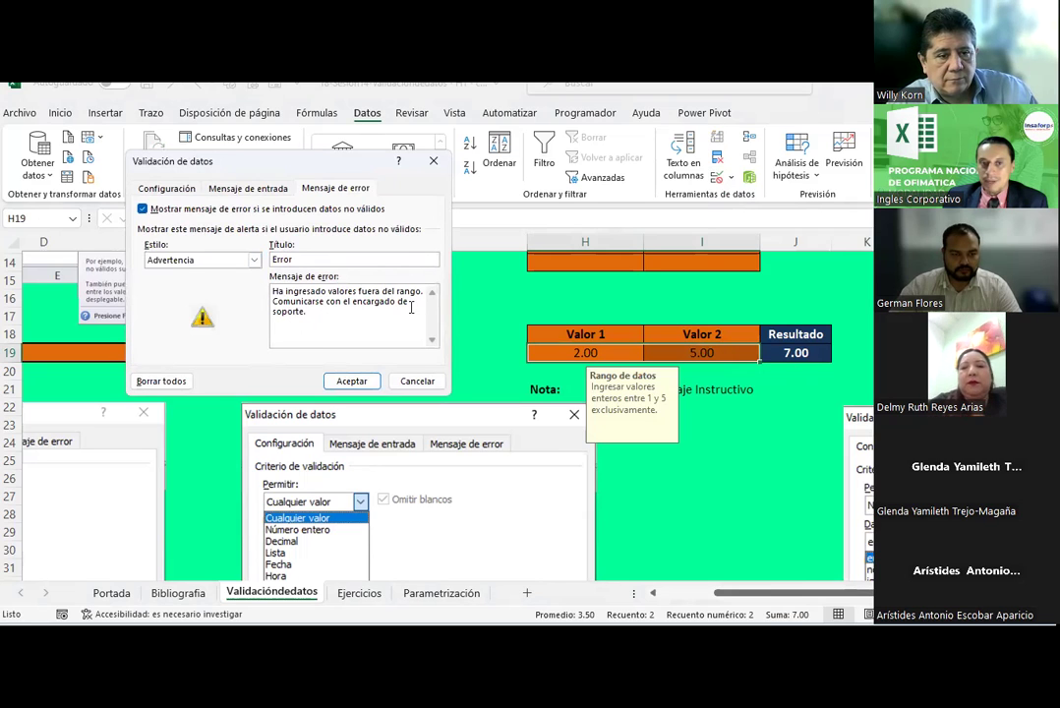
{"action": "key", "text": "BackSpace"}
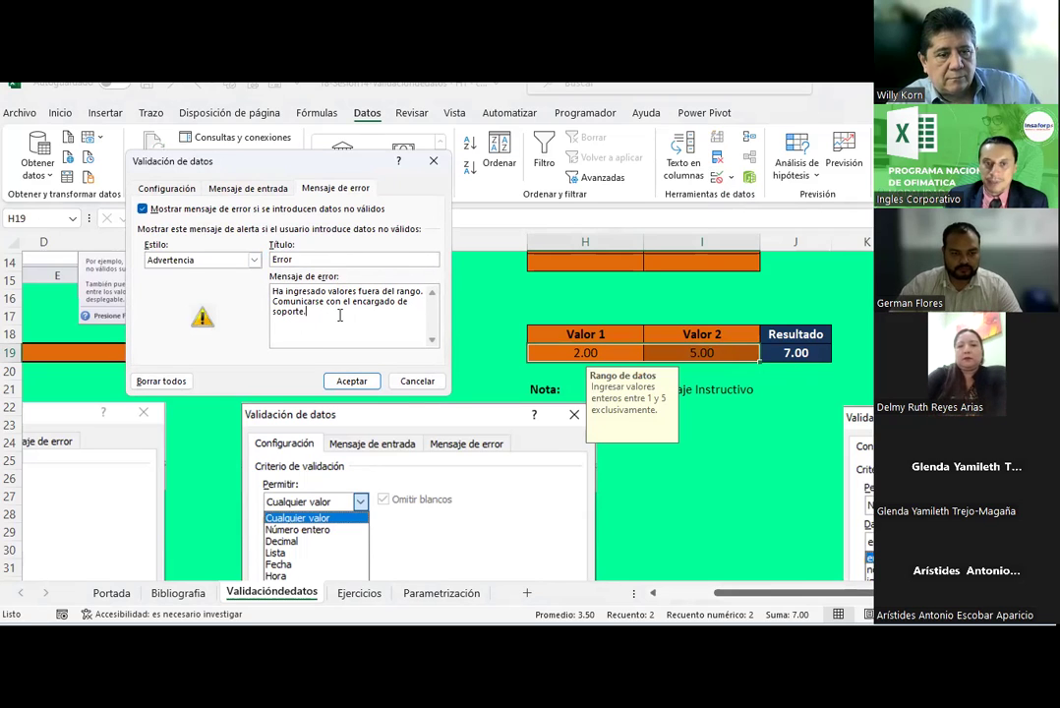
{"action": "key", "text": "BackSpace"}
{"action": "key", "text": "BackSpace"}
{"action": "key", "text": "BackSpace"}
{"action": "key", "text": "BackSpace"}
{"action": "key", "text": "BackSpace"}
{"action": "key", "text": "BackSpace"}
{"action": "key", "text": "BackSpace"}
{"action": "key", "text": "BackSpace"}
{"action": "key", "text": "BackSpace"}
{"action": "key", "text": "BackSpace"}
{"action": "key", "text": "BackSpace"}
{"action": "key", "text": "BackSpace"}
{"action": "key", "text": "BackSpace"}
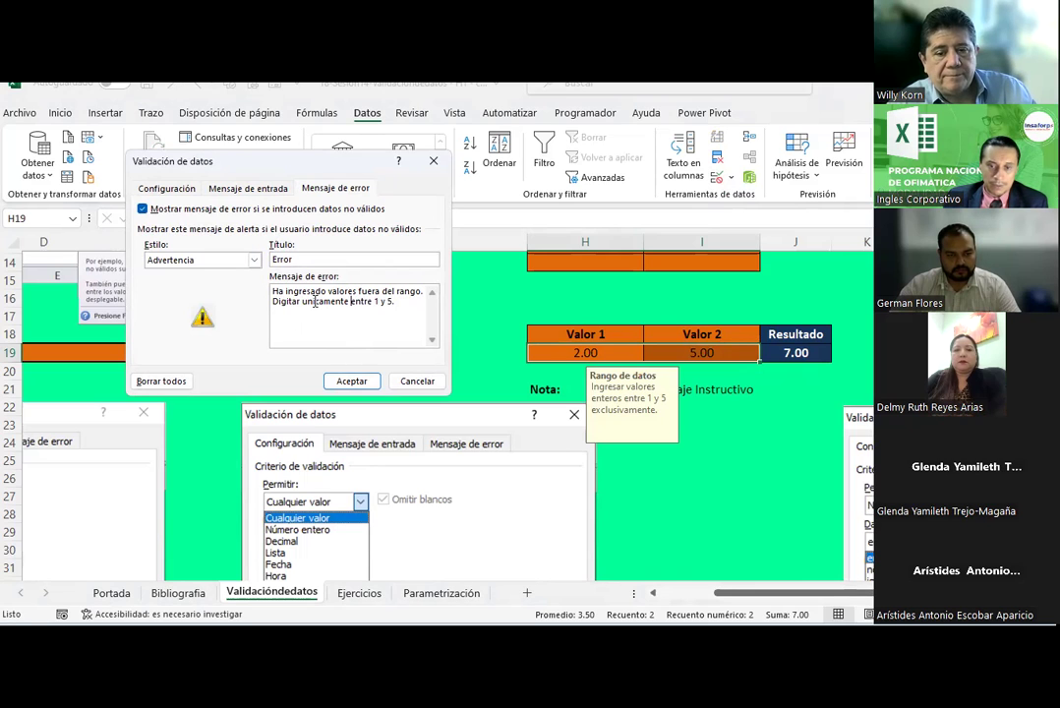
Step: Start a blank Word document and type 'Unicamente'
{"action": "key", "text": "super"}
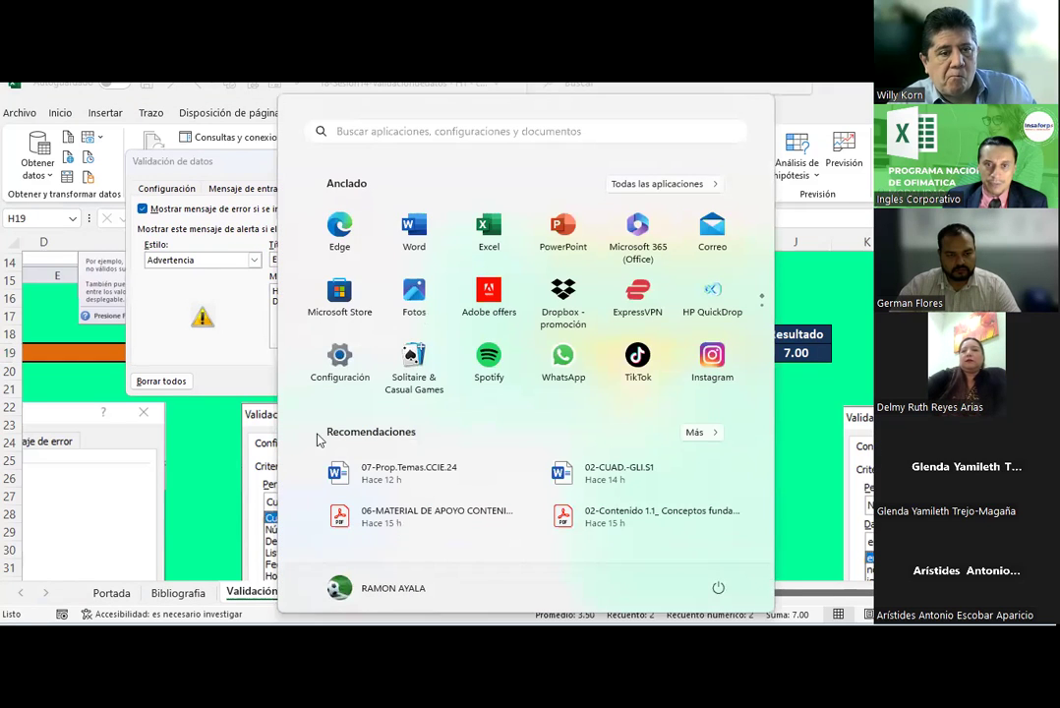
{"action": "left_click", "coordinate": [414, 229]}
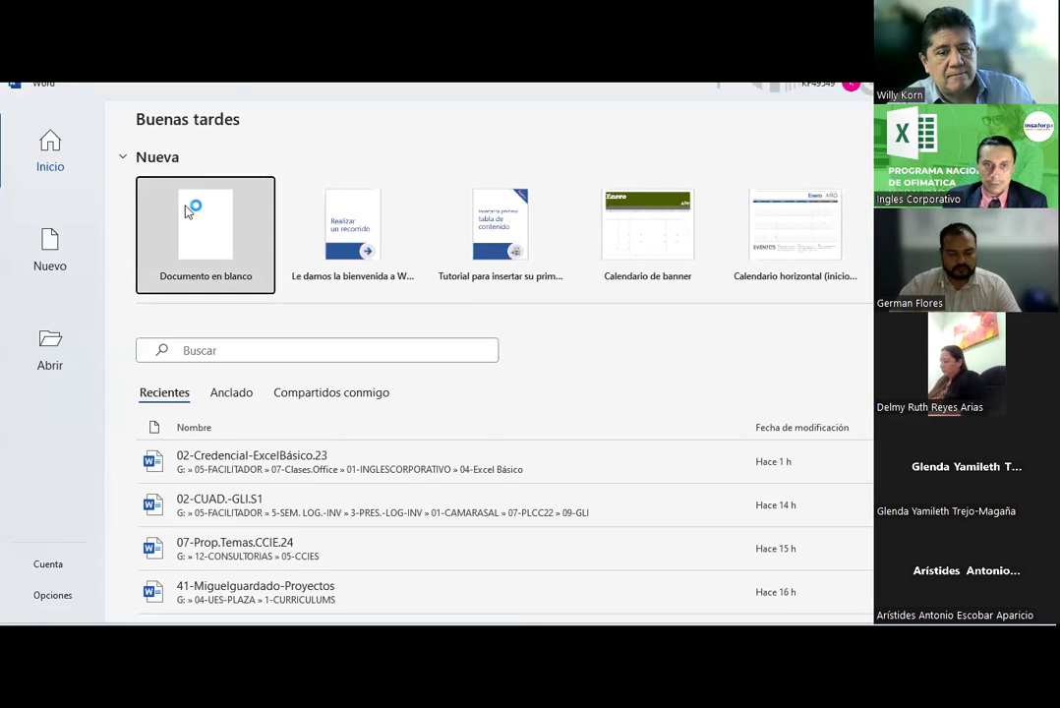
{"action": "left_click", "coordinate": [207, 232]}
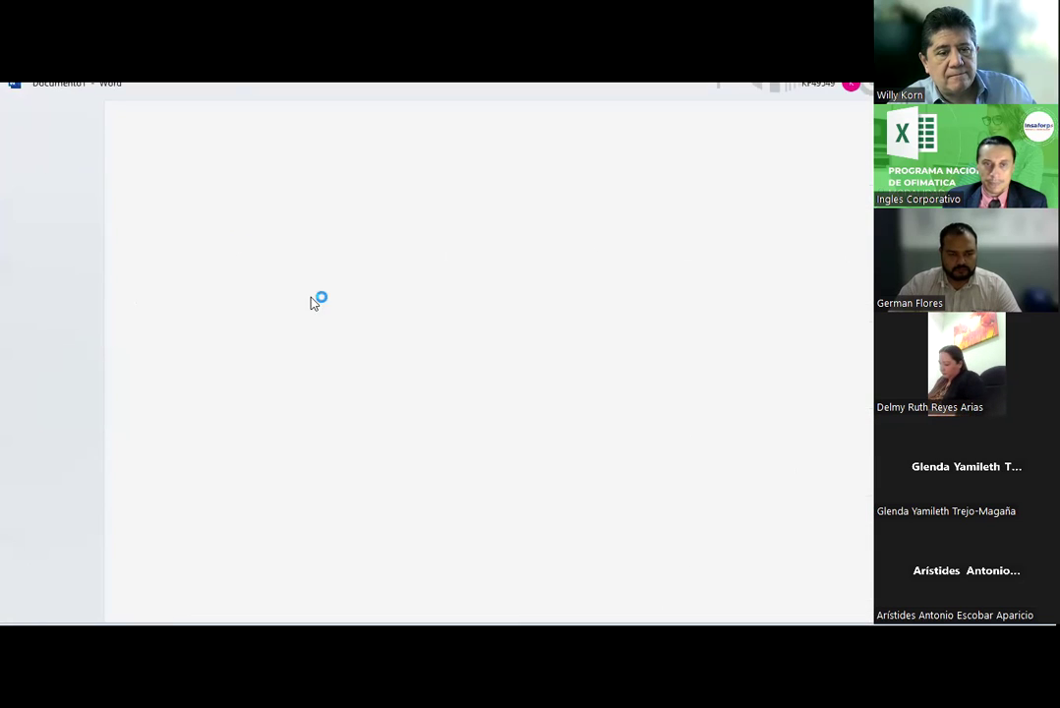
{"action": "type", "text": "Unicamente"}
{"action": "key", "text": "Return"}
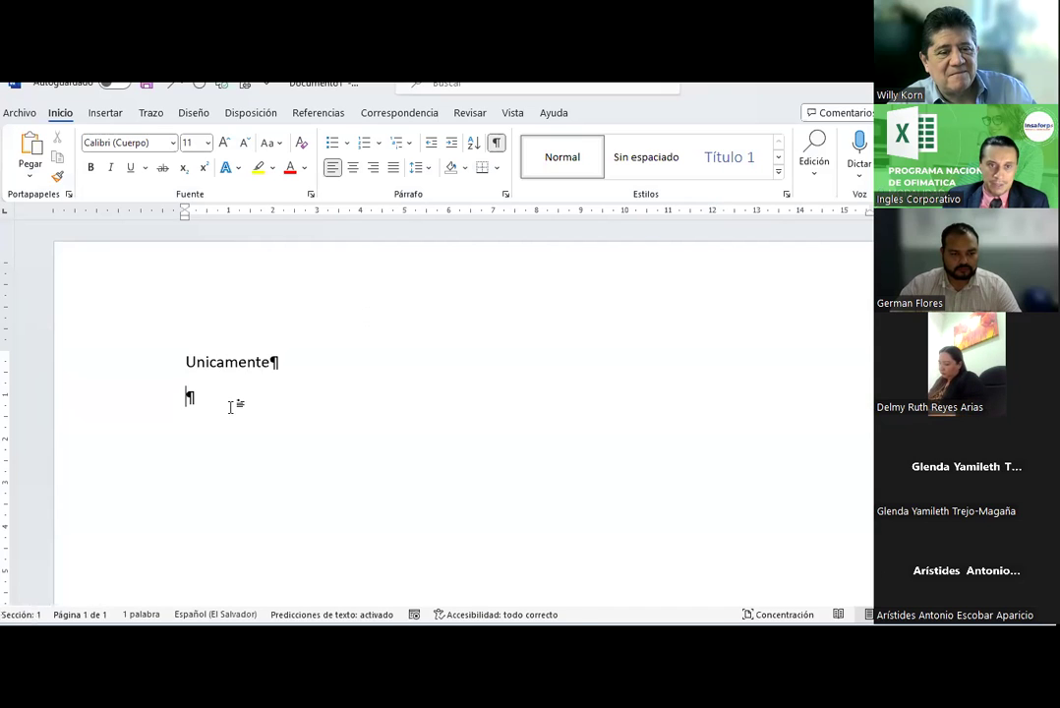
Step: Correct it to the accented lowercase 'únicamente' using the spelling suggestion
{"action": "right_click", "coordinate": [222, 369]}
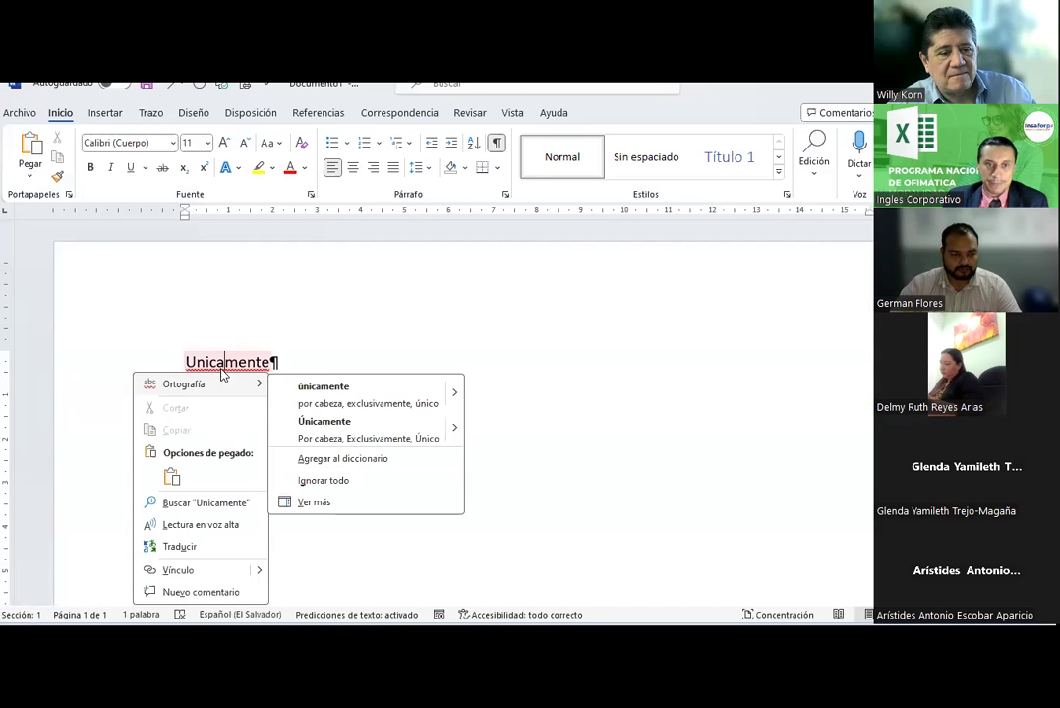
{"action": "left_click", "coordinate": [331, 434]}
{"action": "left_click", "coordinate": [289, 394]}
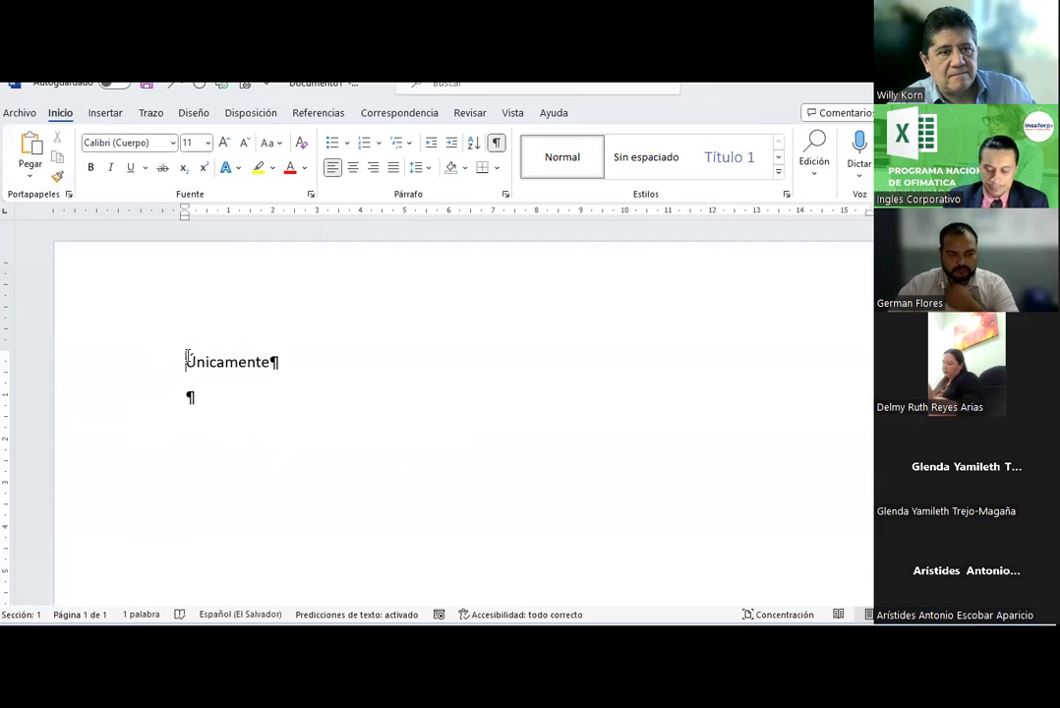
{"action": "key", "text": "Delete"}
{"action": "type", "text": "ú"}
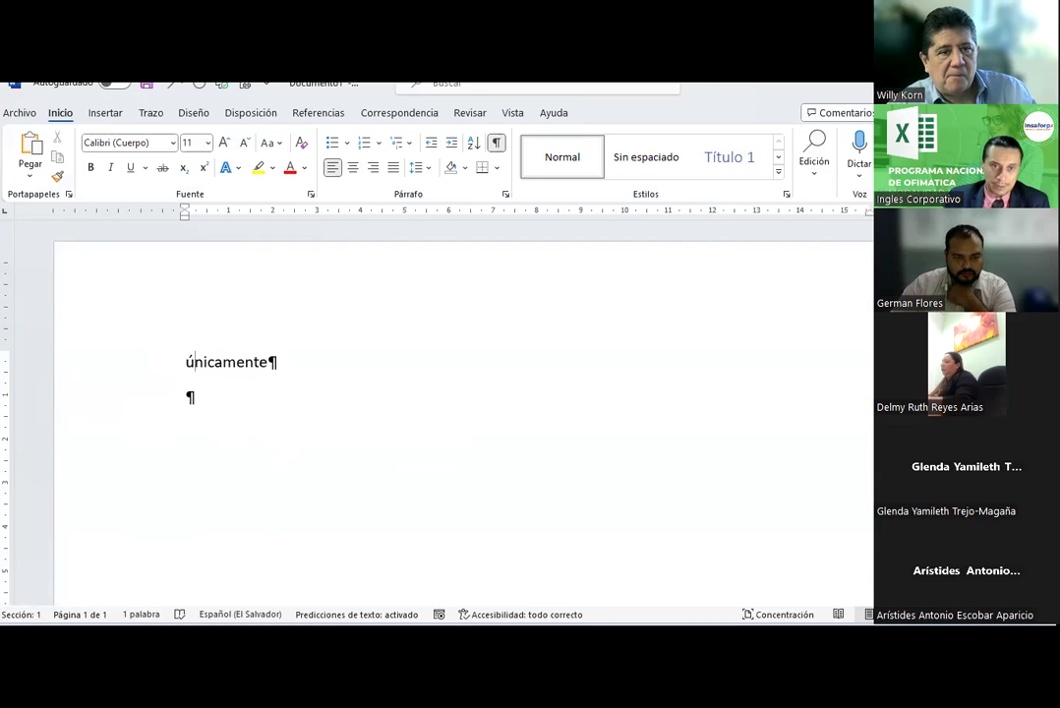
{"action": "triple_click", "coordinate": [189, 362]}
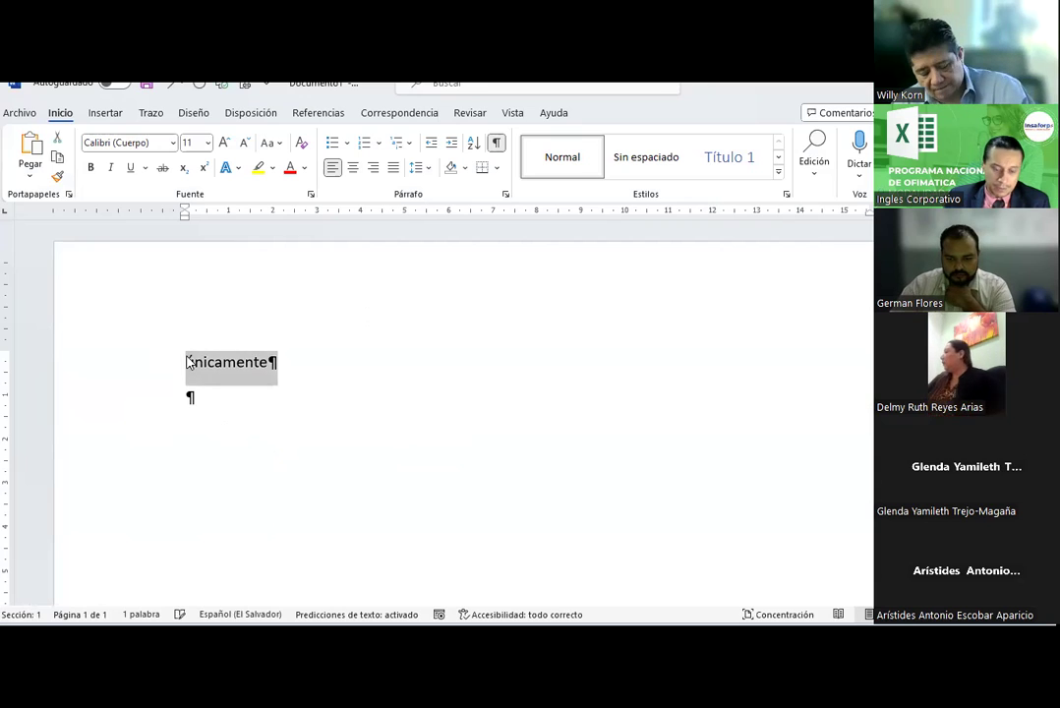
{"action": "left_click", "coordinate": [189, 362]}
{"action": "key", "text": "alt+Tab"}
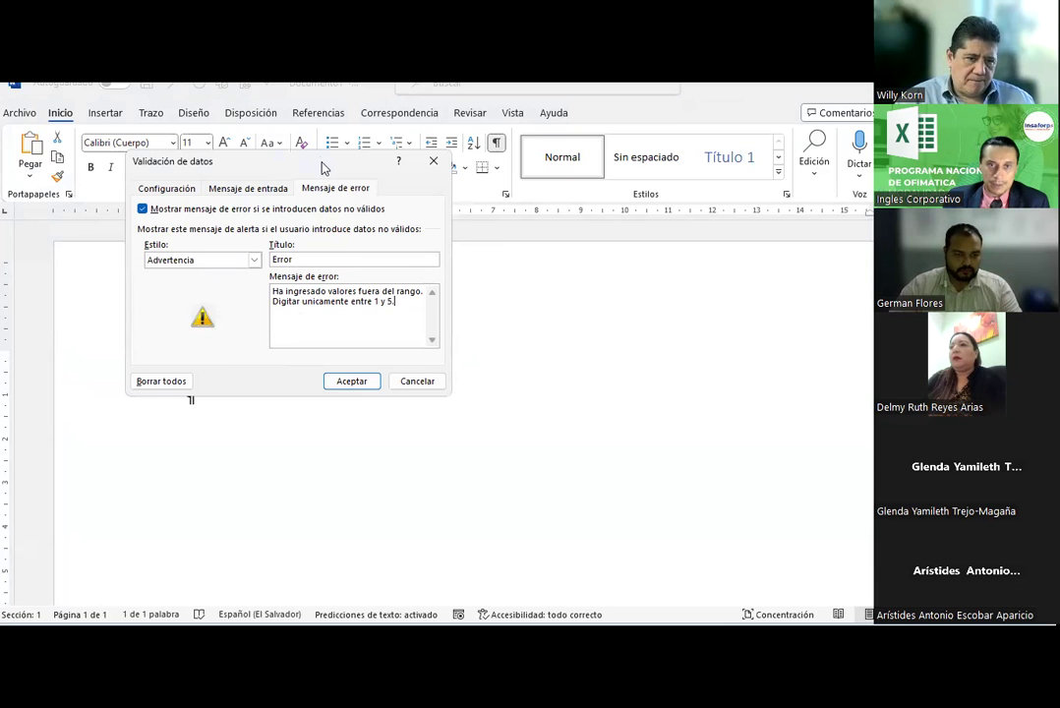
Step: Keep the Advertencia style with message 'Digitar únicamente entre 1 y 5.' and accept the validation
{"action": "left_click_drag", "start_coordinate": [322, 168], "coordinate": [360, 212]}
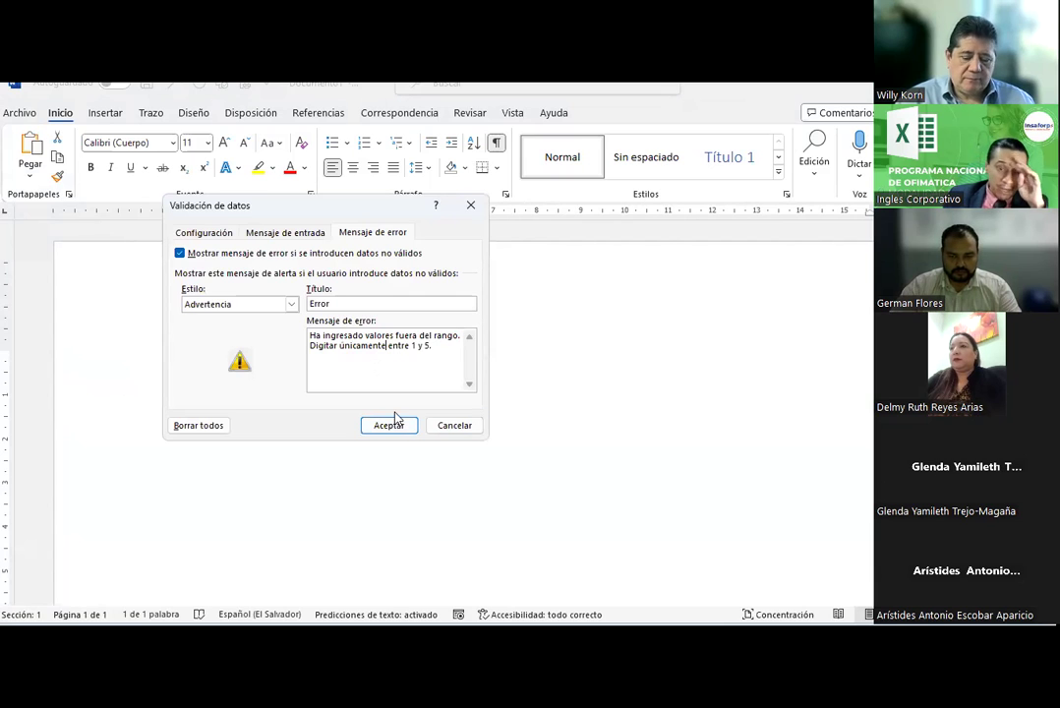
{"action": "left_click", "coordinate": [186, 309]}
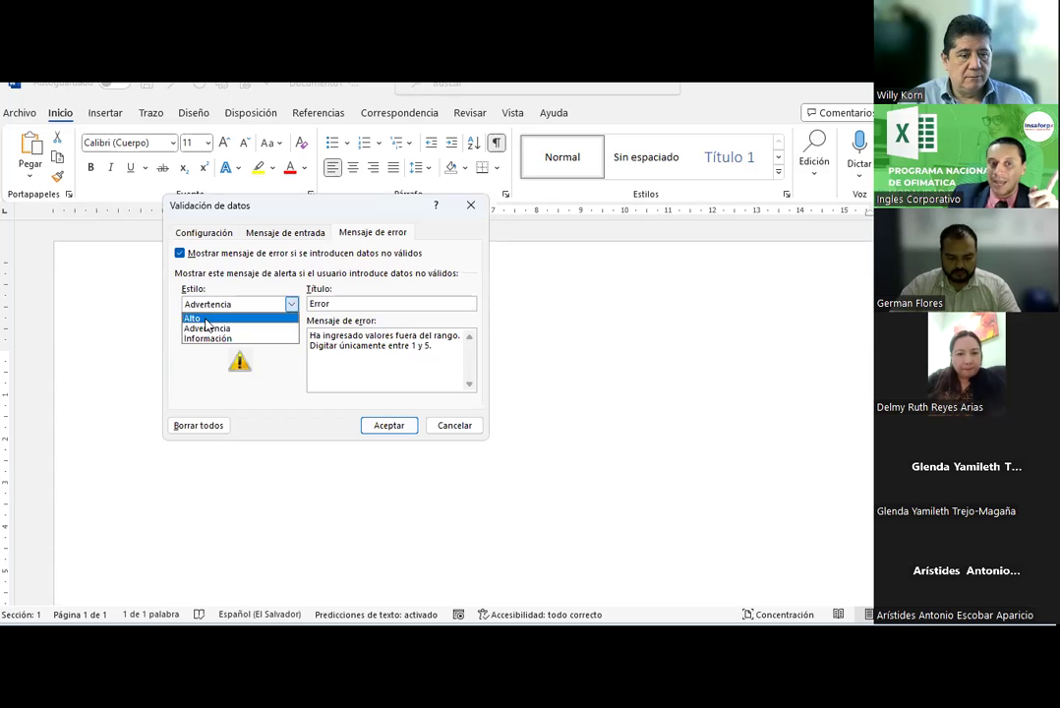
{"action": "left_click", "coordinate": [205, 309]}
{"action": "left_click", "coordinate": [407, 426]}
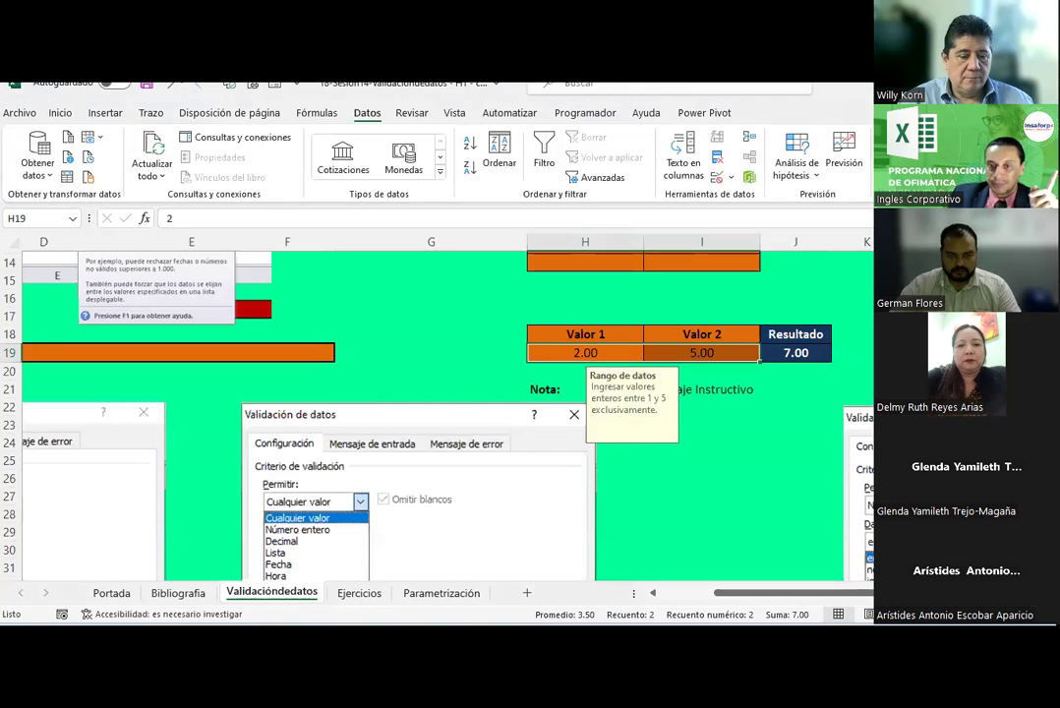
{"action": "left_click", "coordinate": [713, 498]}
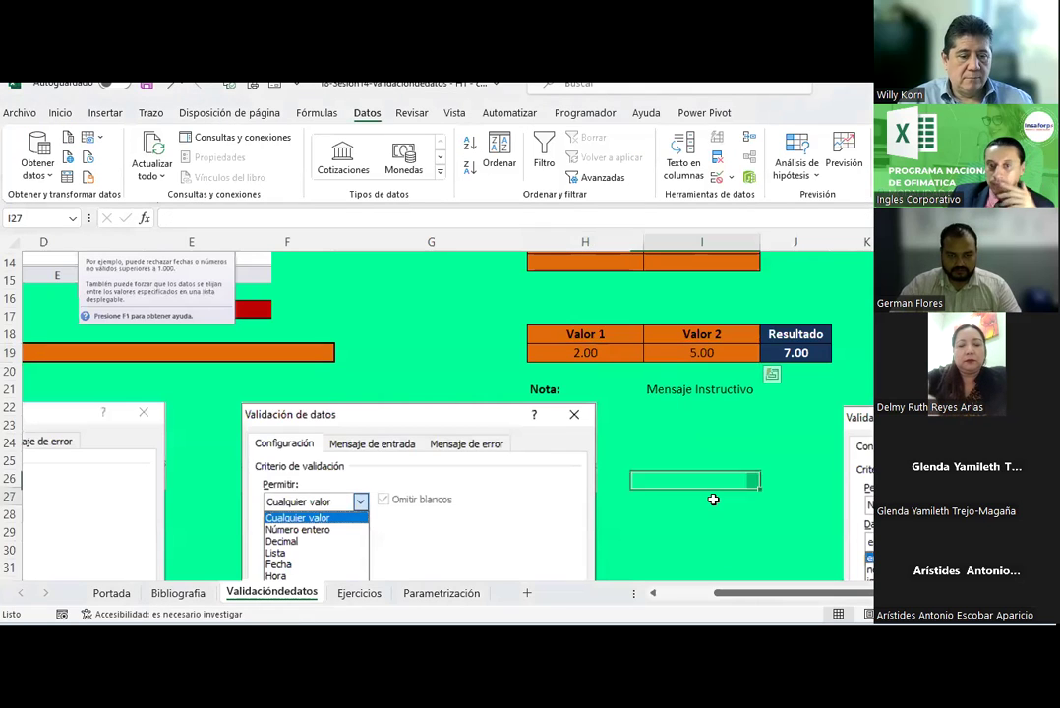
Step: Enter 7 in Valor 1 (H19) and keep it despite the warning, so Resultado shows 12.00
{"action": "left_click", "coordinate": [584, 354]}
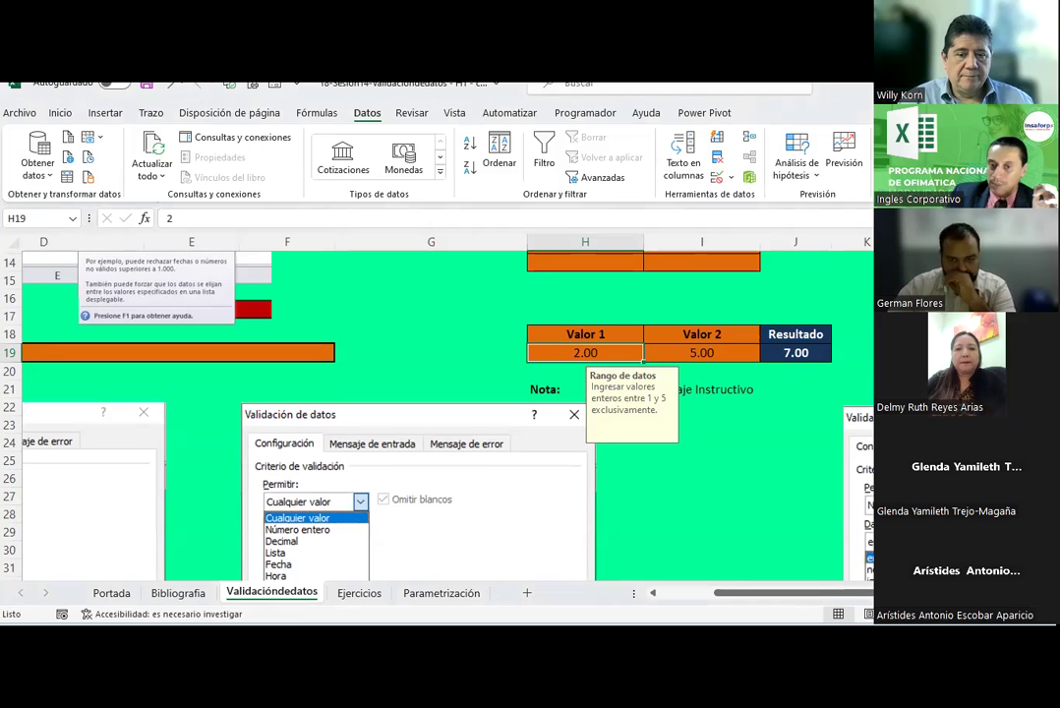
{"action": "type", "text": "7"}
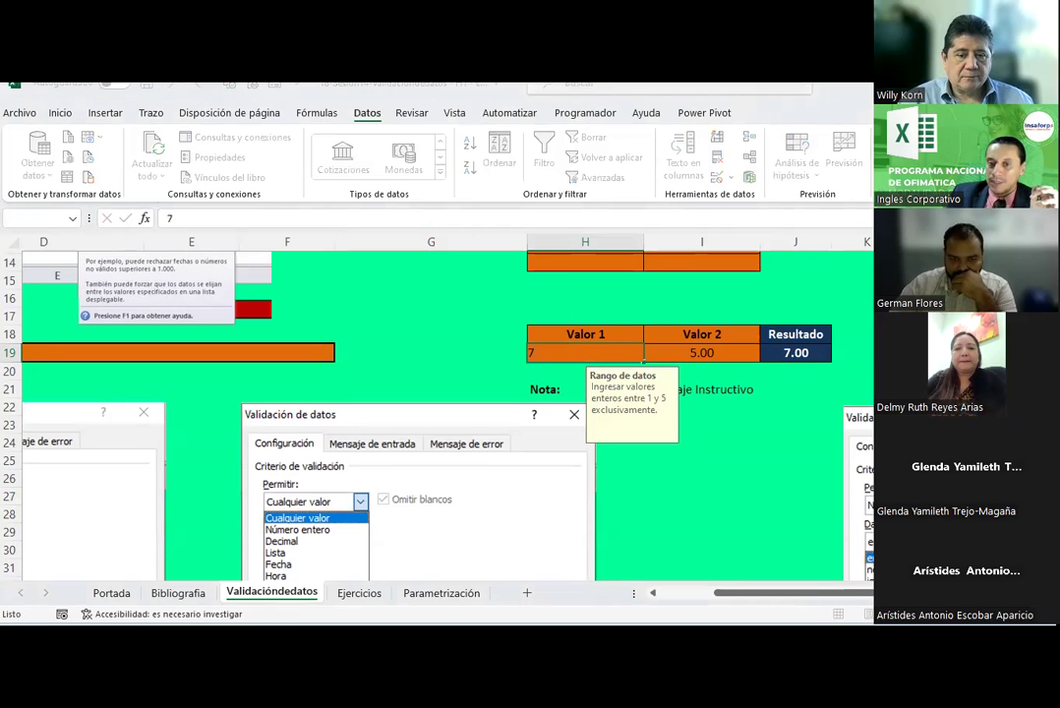
{"action": "key", "text": "Return"}
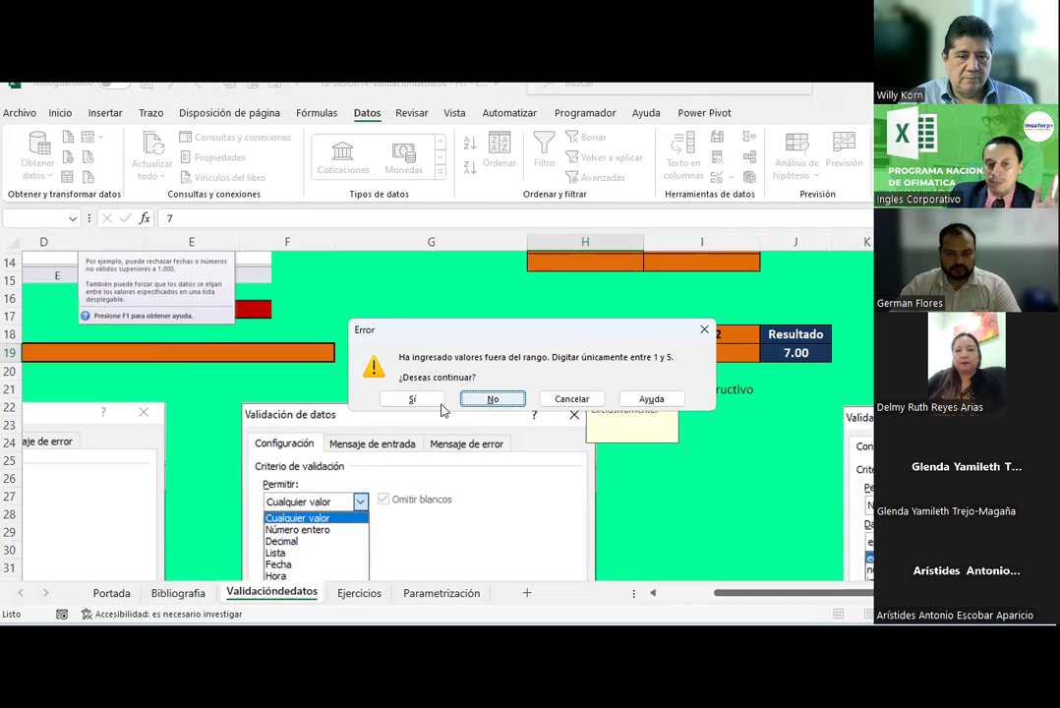
{"action": "left_click", "coordinate": [425, 401]}
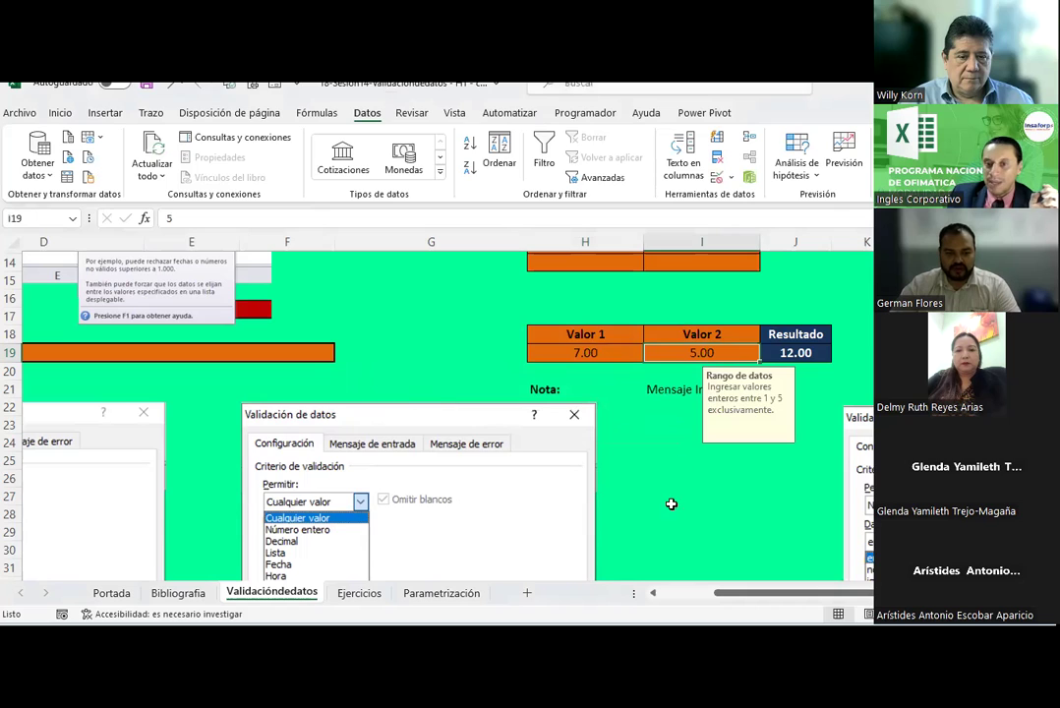
{"action": "left_click", "coordinate": [602, 348]}
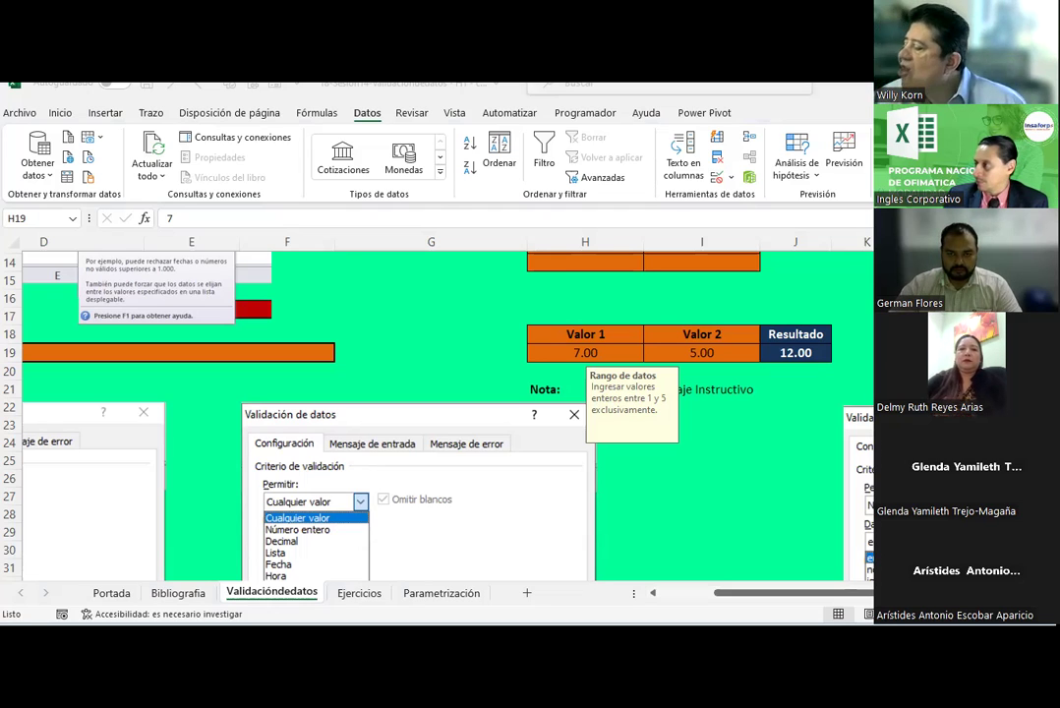
{"action": "left_click", "coordinate": [702, 351]}
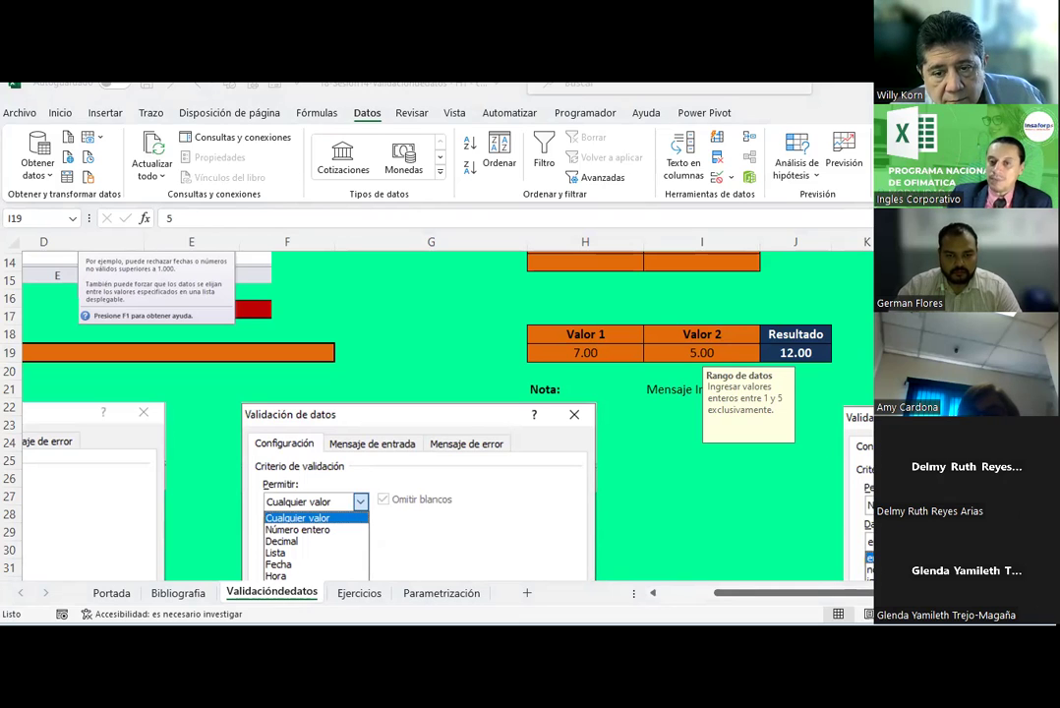
Step: Reselect both Valor cells and change their validation error alert style to Información
{"action": "left_click", "coordinate": [497, 353]}
{"action": "left_click_drag", "start_coordinate": [558, 357], "coordinate": [678, 353]}
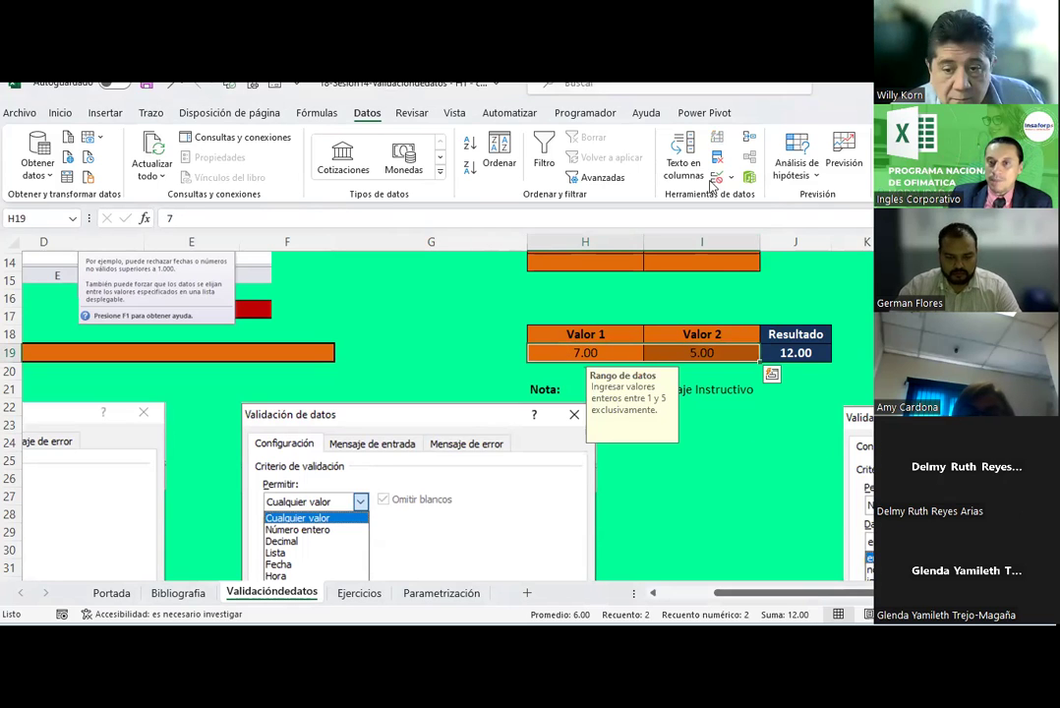
{"action": "left_click", "coordinate": [732, 178]}
{"action": "left_click", "coordinate": [781, 198]}
{"action": "left_click", "coordinate": [225, 305]}
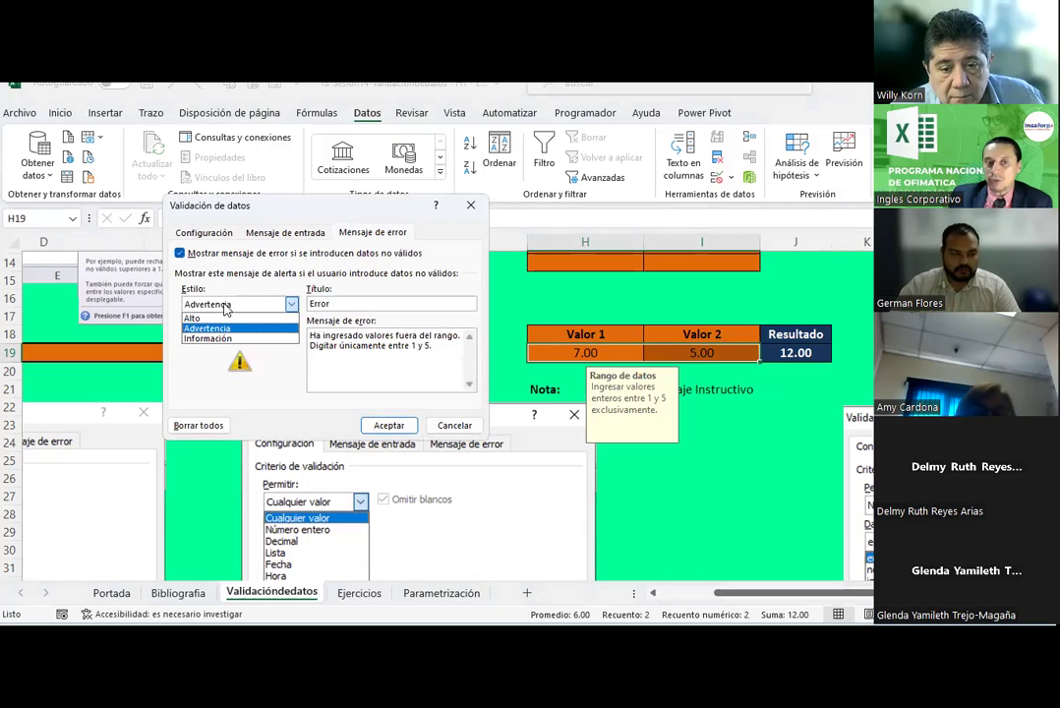
{"action": "left_click", "coordinate": [216, 340]}
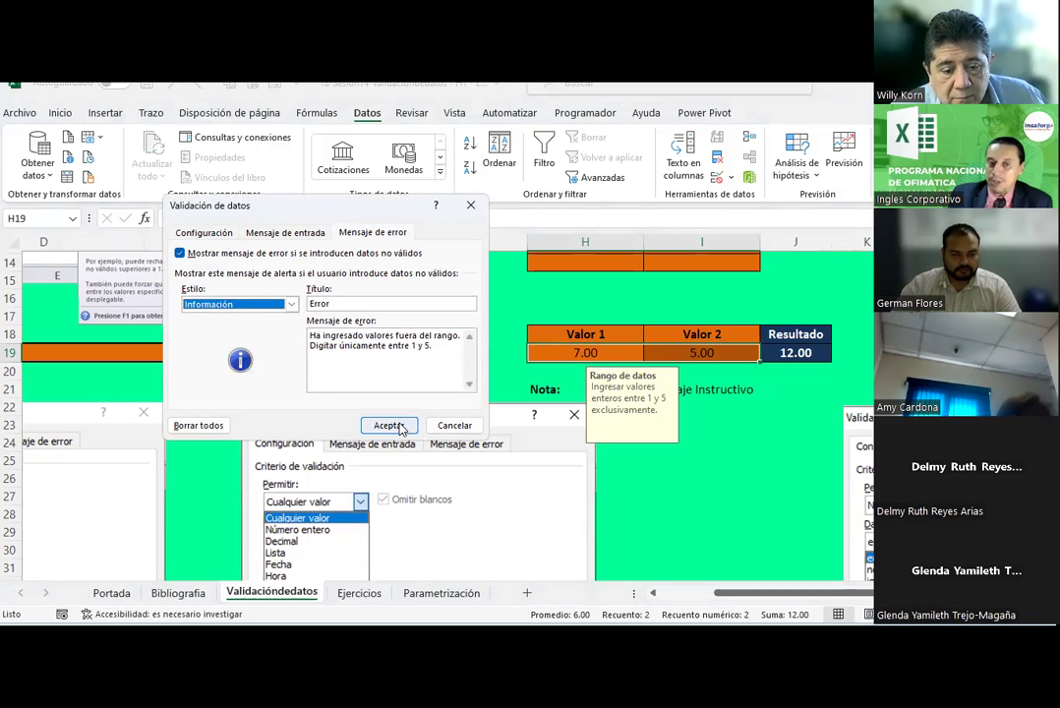
{"action": "left_click", "coordinate": [389, 425]}
Step: Enter 9 in Valor 1 and accept it past the informational alert, making Resultado 14.00
{"action": "left_click", "coordinate": [555, 352]}
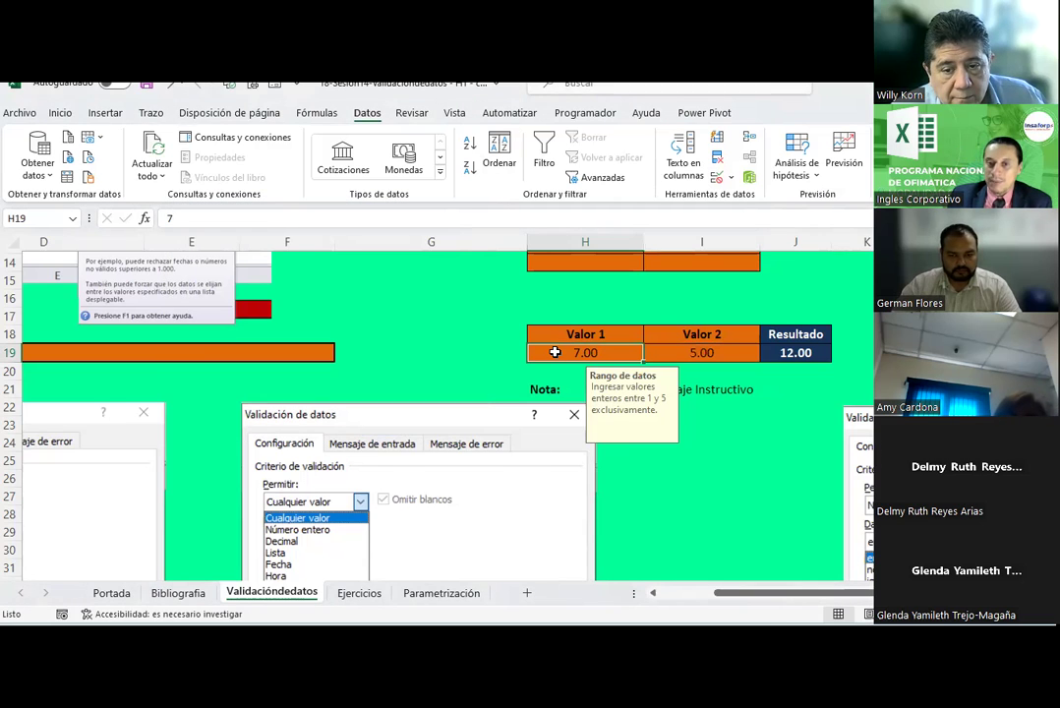
{"action": "type", "text": "9"}
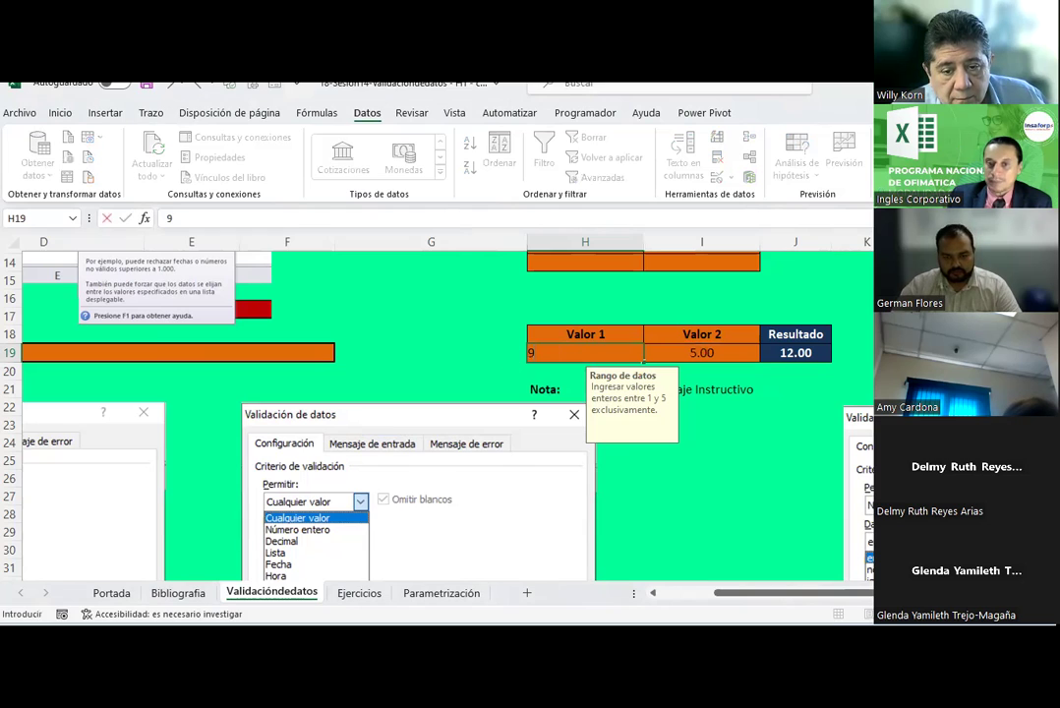
{"action": "key", "text": "Return"}
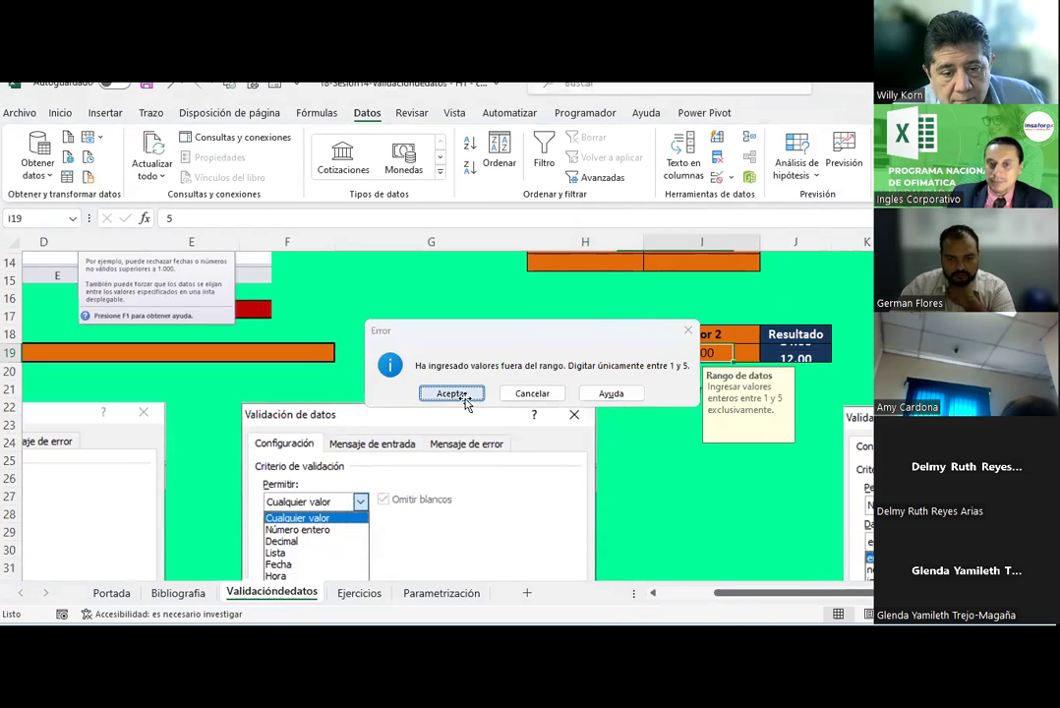
{"action": "left_click", "coordinate": [464, 395]}
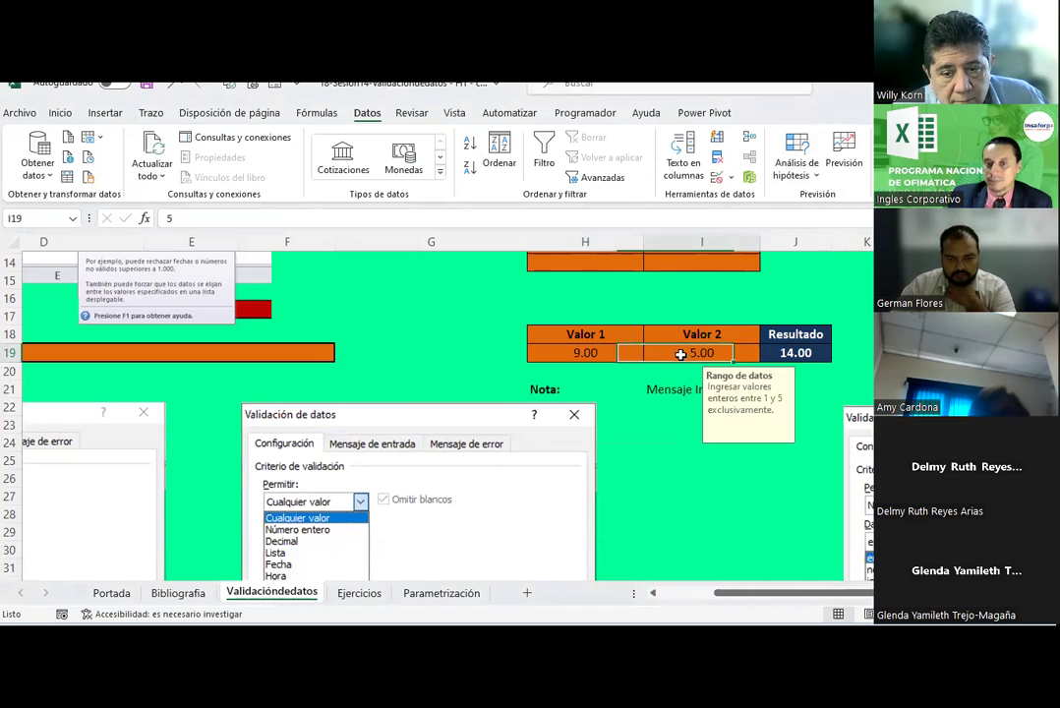
{"action": "left_click", "coordinate": [617, 359]}
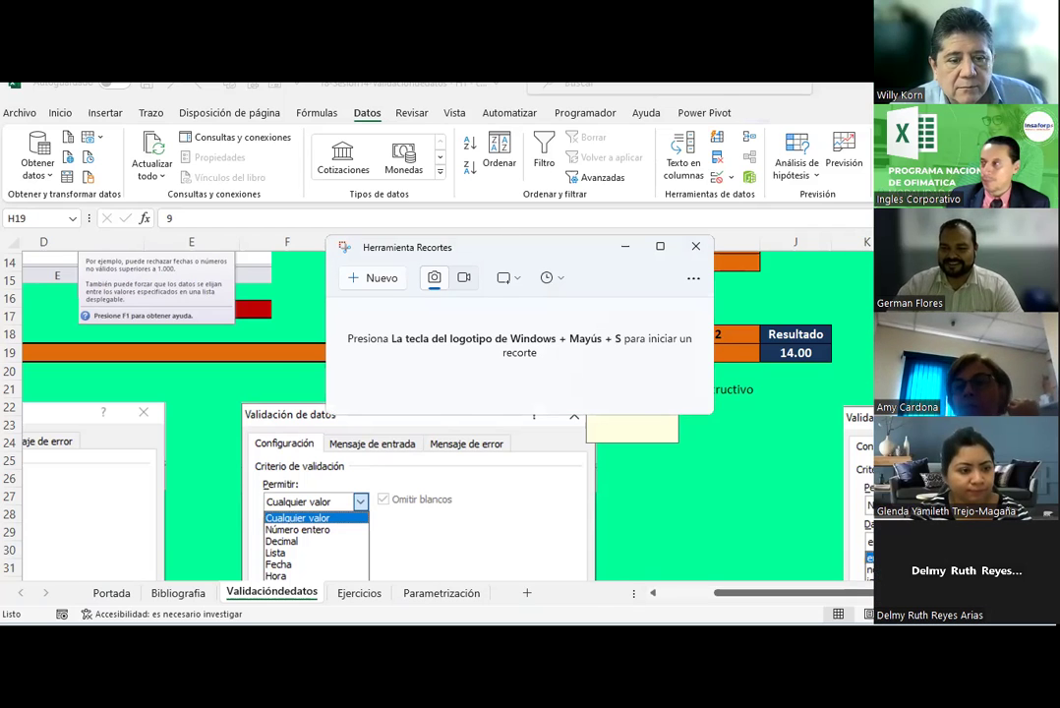
Step: Minimize Snipping Tool and snip a rectangle around the Zoom participant gallery
{"action": "left_click", "coordinate": [696, 246]}
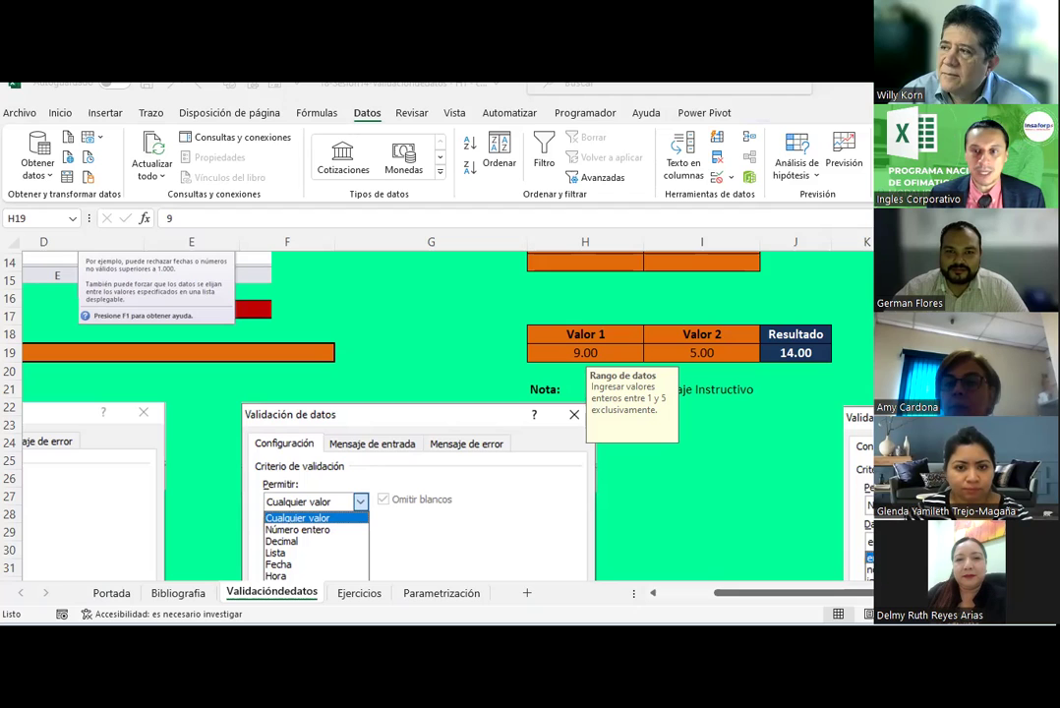
{"action": "key", "text": "super+shift+s"}
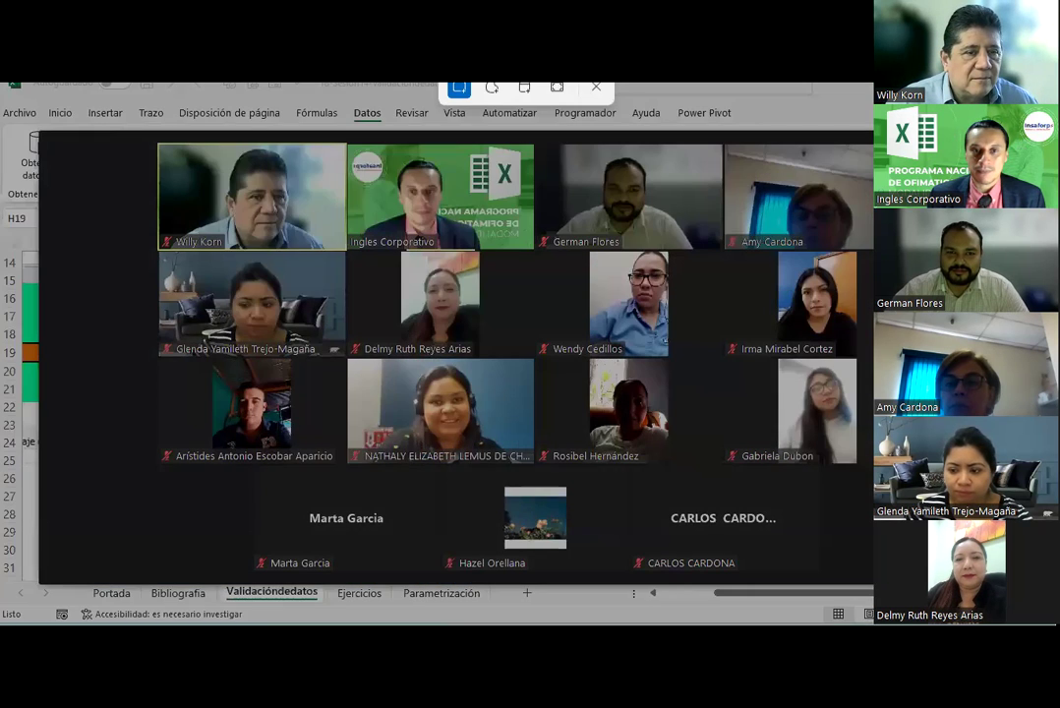
{"action": "left_click_drag", "start_coordinate": [81, 134], "coordinate": [873, 574]}
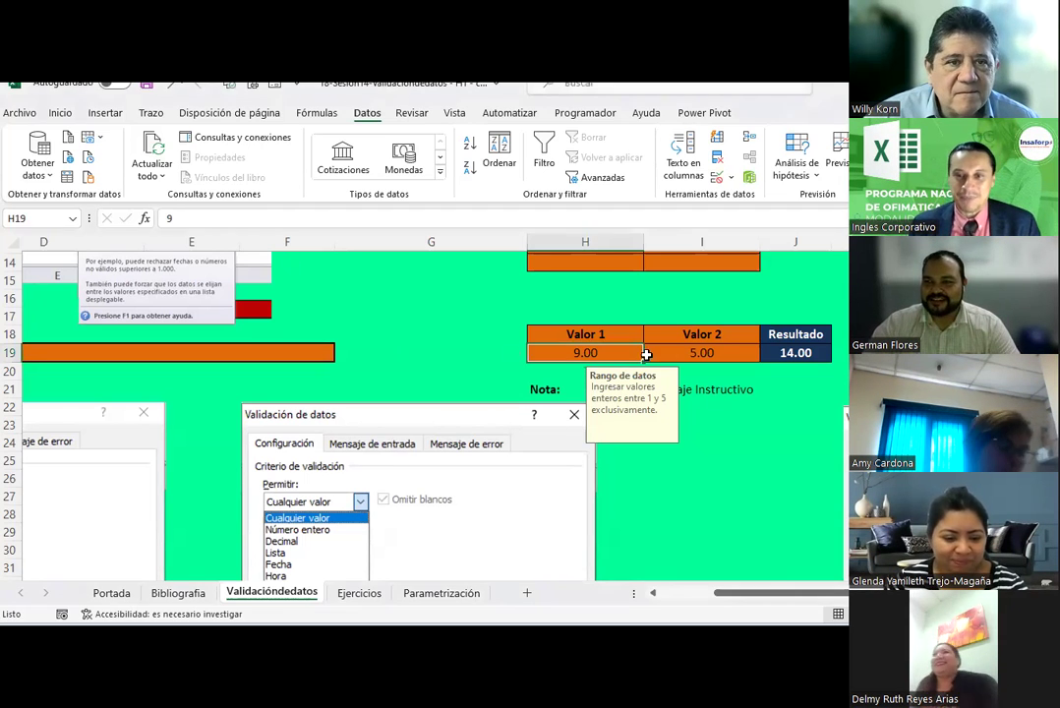
{"action": "left_click", "coordinate": [696, 355]}
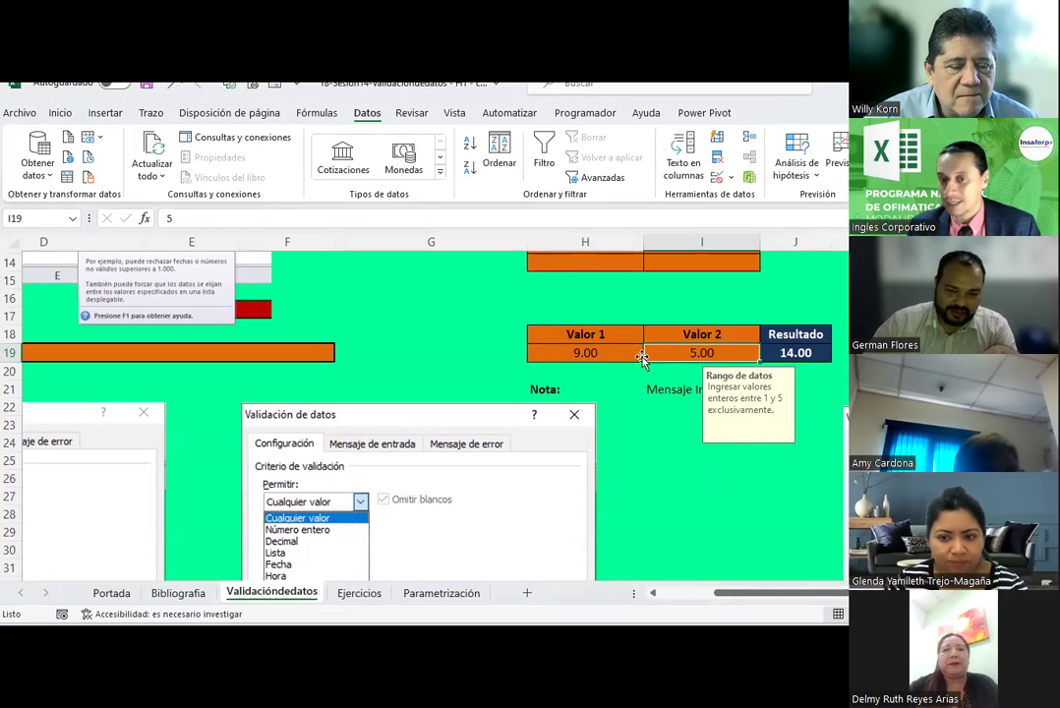
{"action": "left_click", "coordinate": [625, 352]}
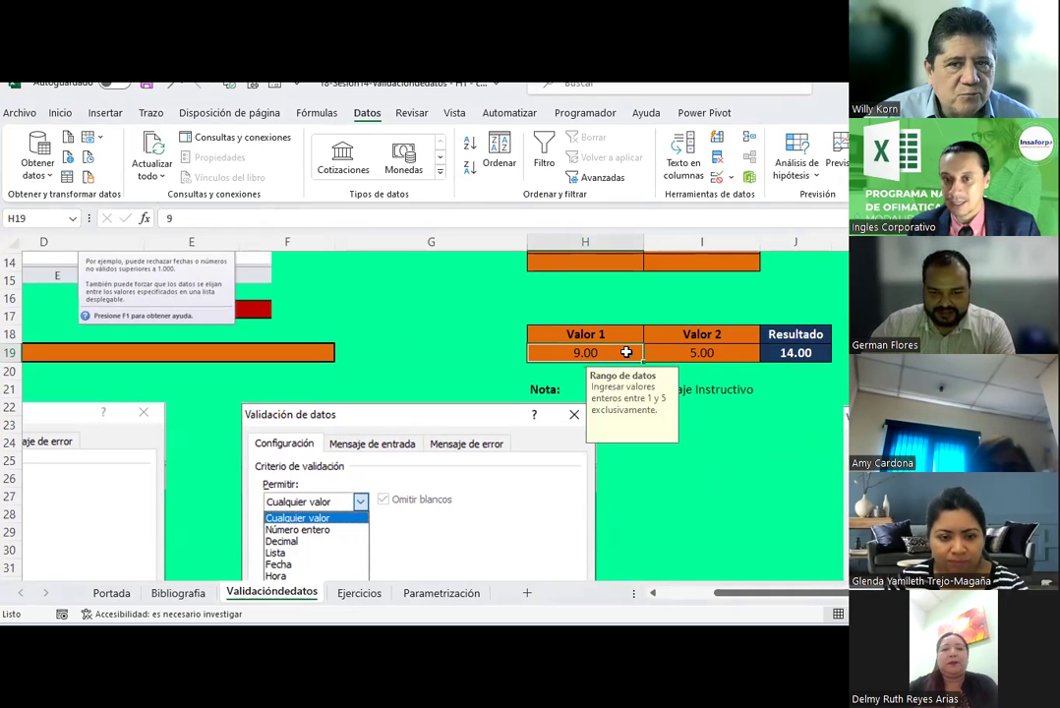
Step: Select H14:I14 and clear all their data validation rules with Borrar todos
{"action": "scroll", "coordinate": [618, 353], "scroll_direction": "up", "scroll_amount": 1}
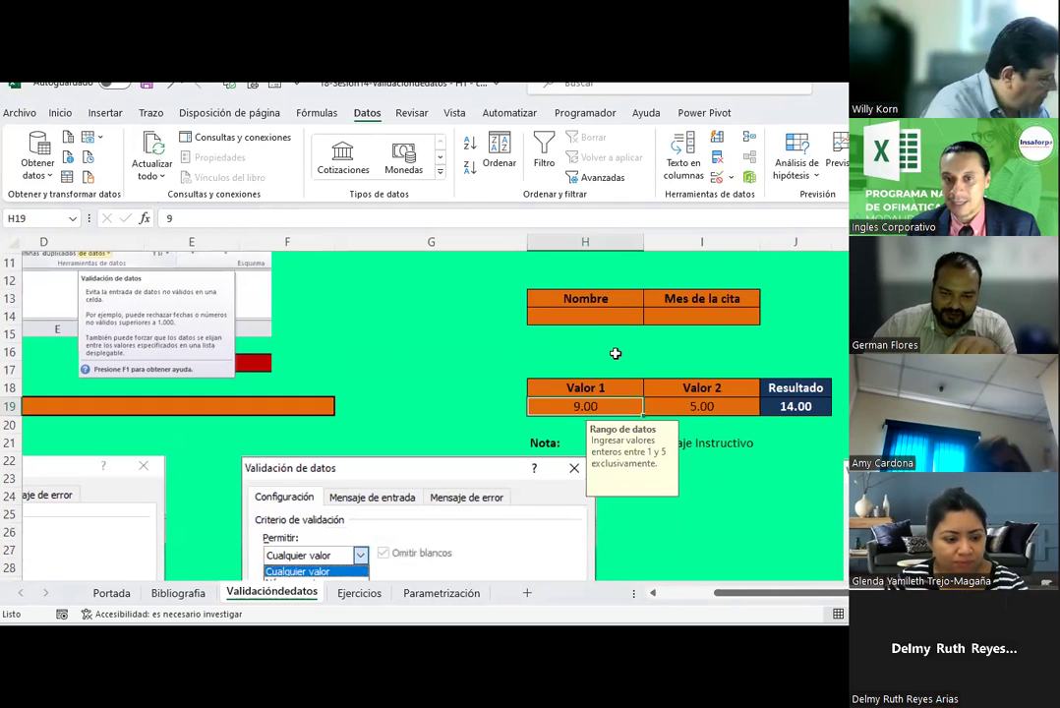
{"action": "left_click_drag", "start_coordinate": [595, 315], "coordinate": [709, 319]}
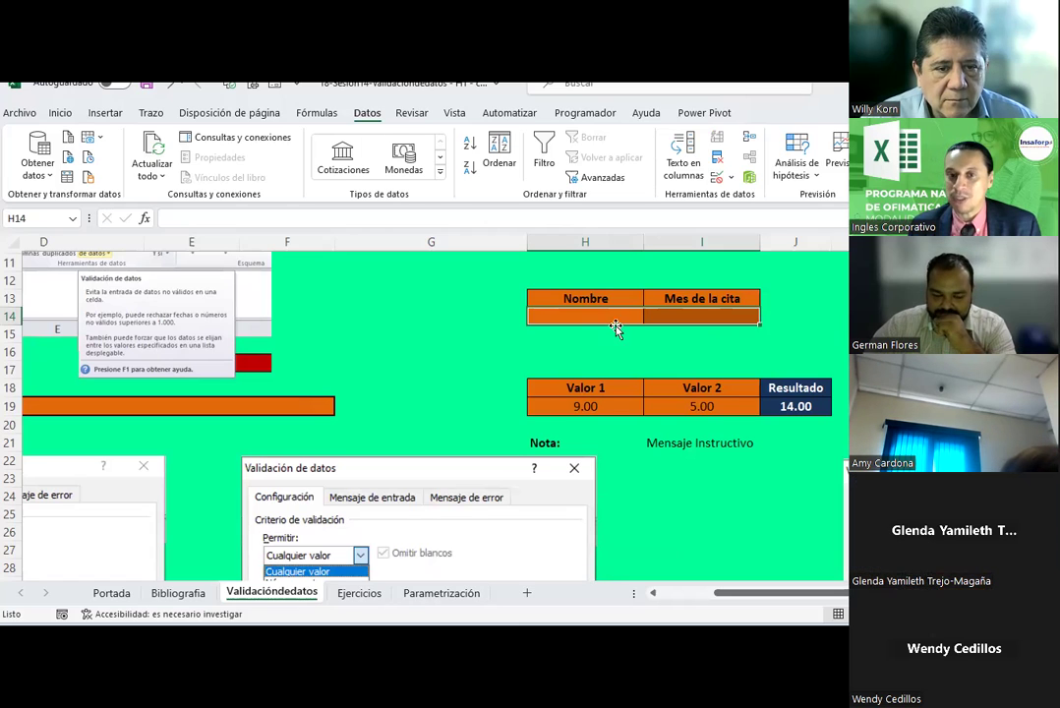
{"action": "left_click_drag", "start_coordinate": [615, 313], "coordinate": [727, 310]}
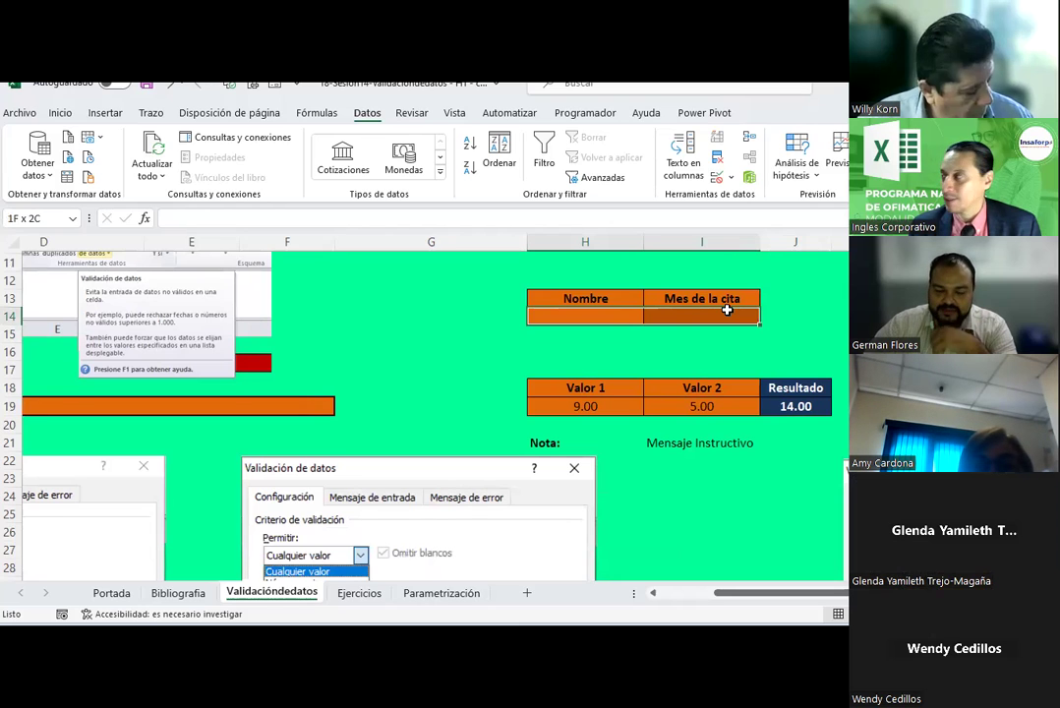
{"action": "left_click_drag", "start_coordinate": [727, 309], "coordinate": [674, 310]}
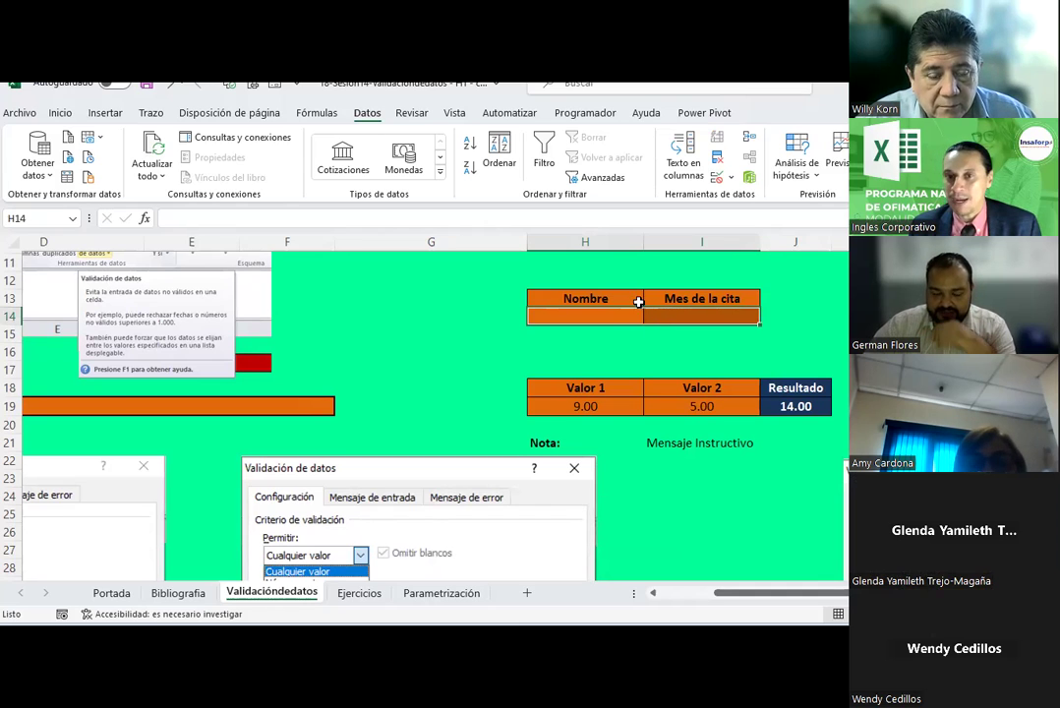
{"action": "left_click", "coordinate": [733, 178]}
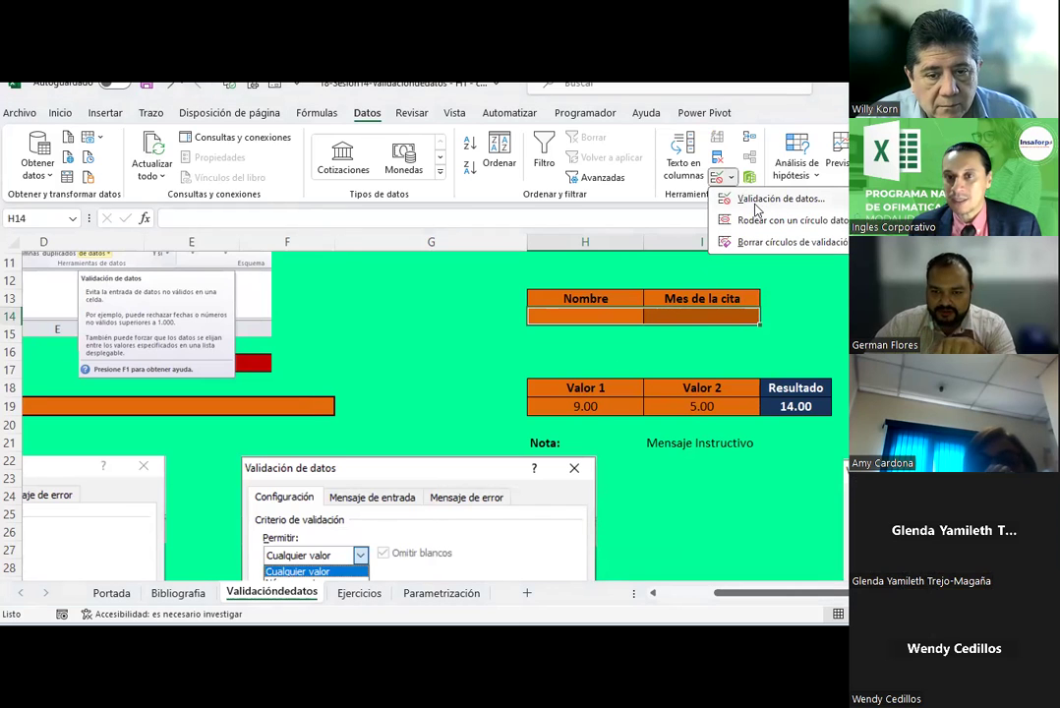
{"action": "left_click", "coordinate": [762, 199]}
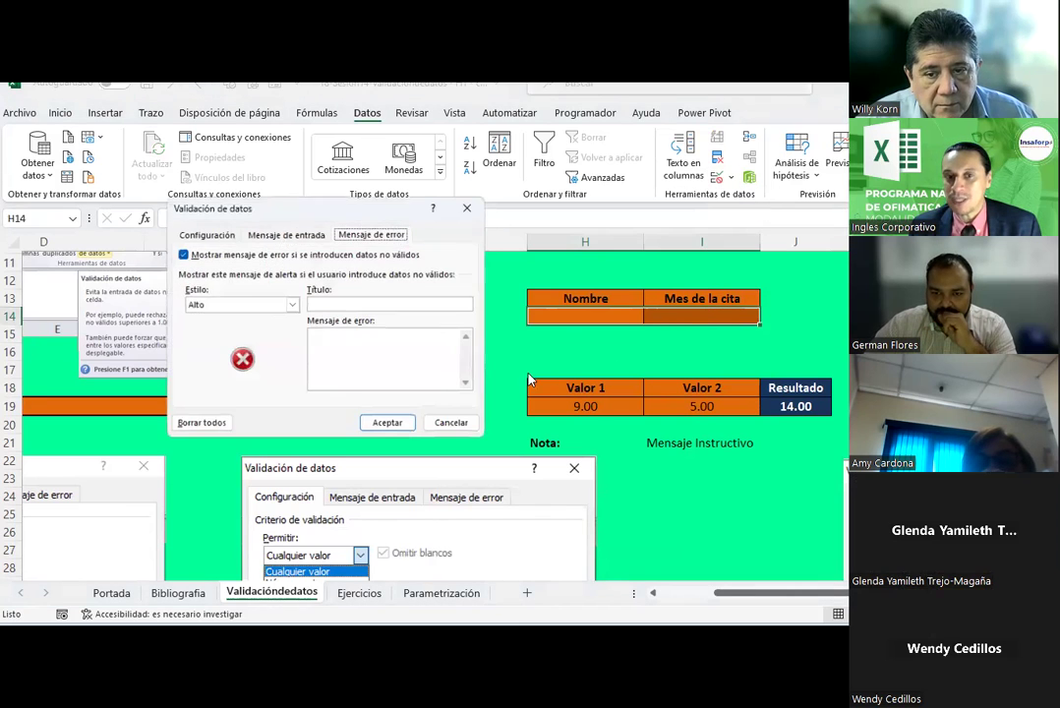
{"action": "left_click", "coordinate": [209, 431]}
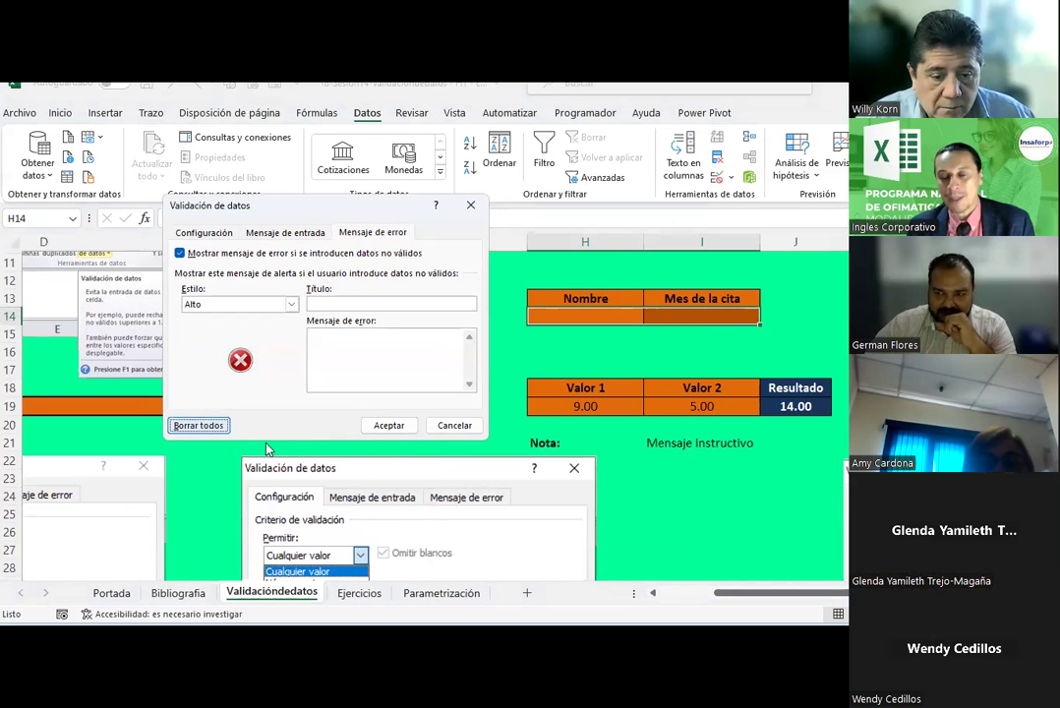
{"action": "left_click", "coordinate": [389, 425]}
{"action": "left_click", "coordinate": [702, 333]}
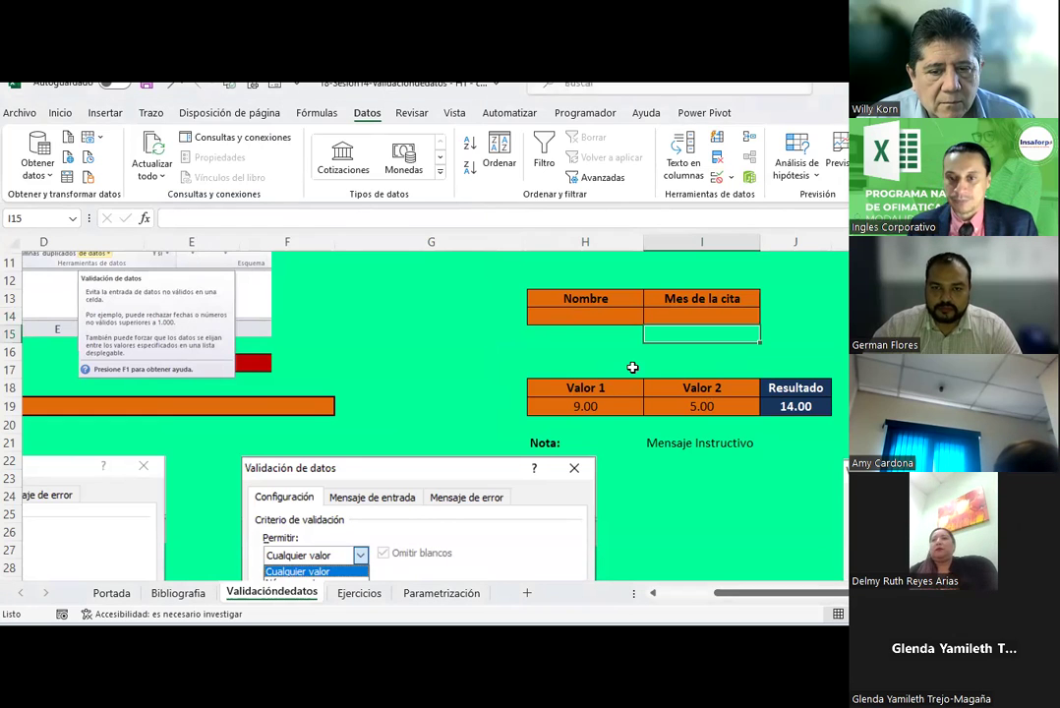
Step: Restrict H19:I19 validation to Decimal values with a maximum of 3
{"action": "left_click_drag", "start_coordinate": [590, 405], "coordinate": [701, 406]}
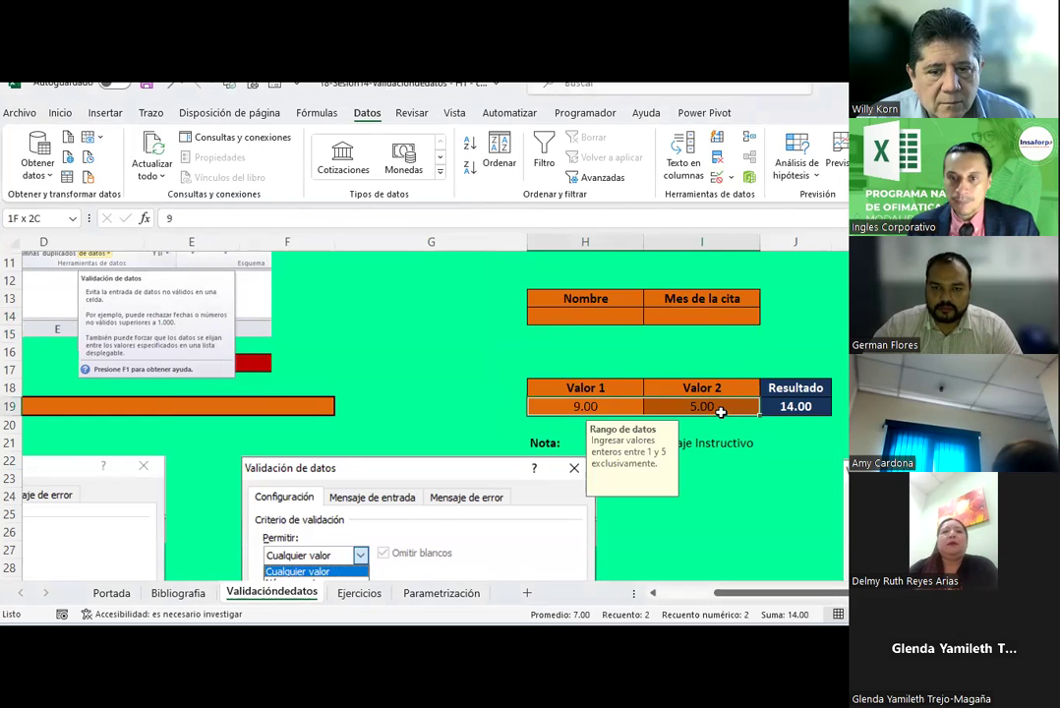
{"action": "left_click", "coordinate": [727, 177]}
{"action": "left_click", "coordinate": [777, 199]}
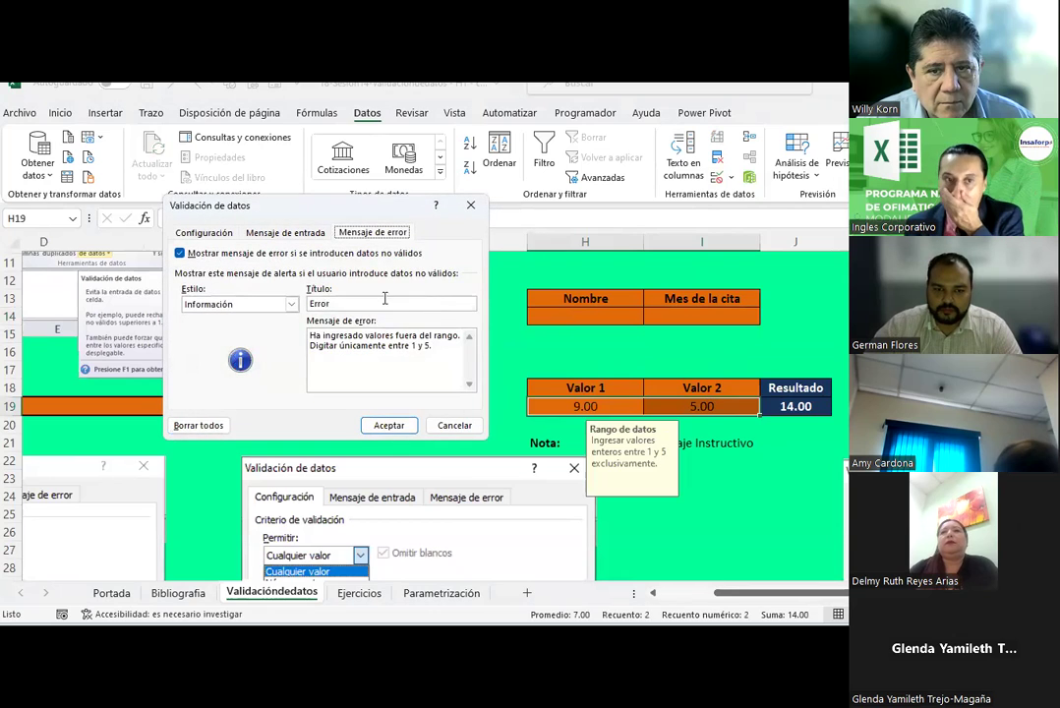
{"action": "left_click", "coordinate": [206, 233]}
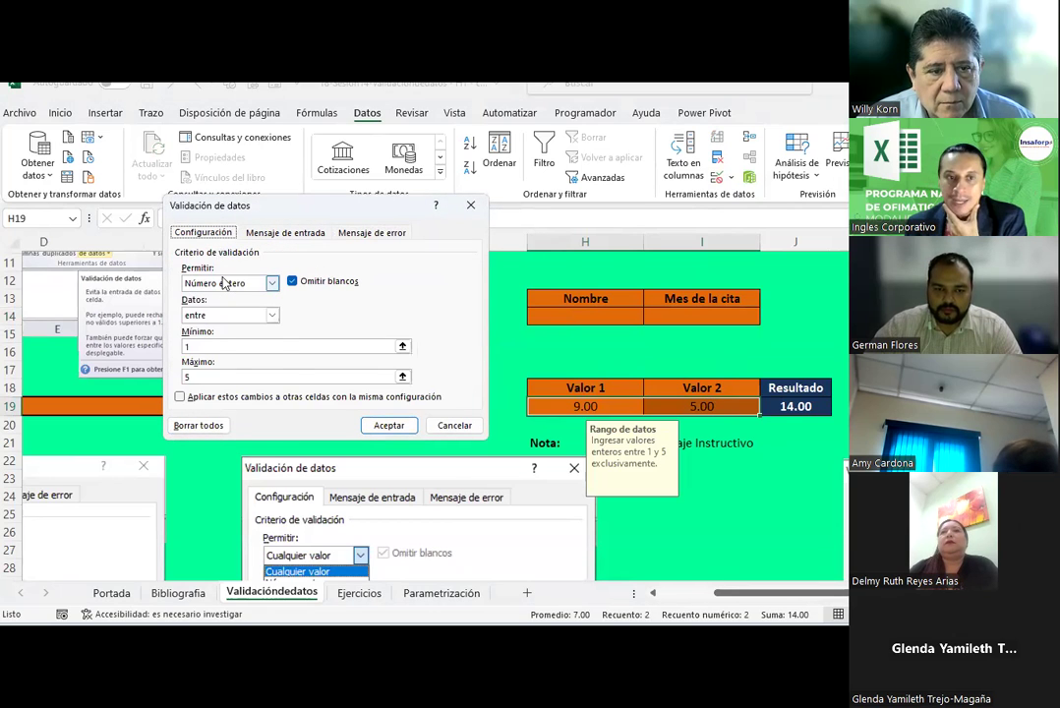
{"action": "left_click", "coordinate": [224, 283]}
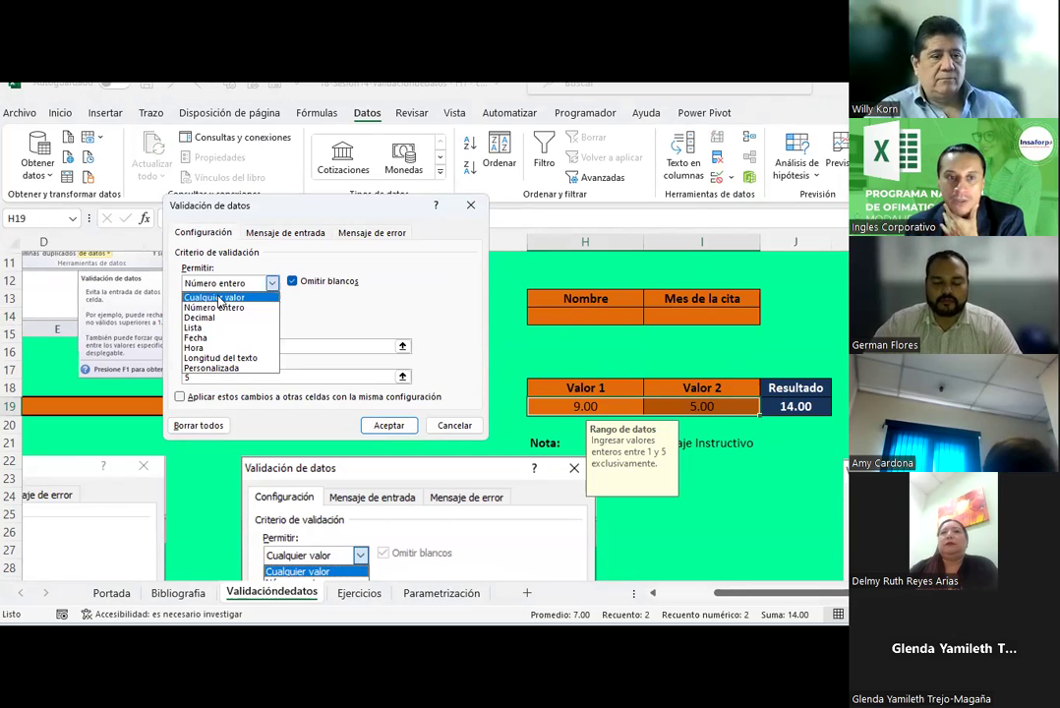
{"action": "left_click", "coordinate": [218, 317]}
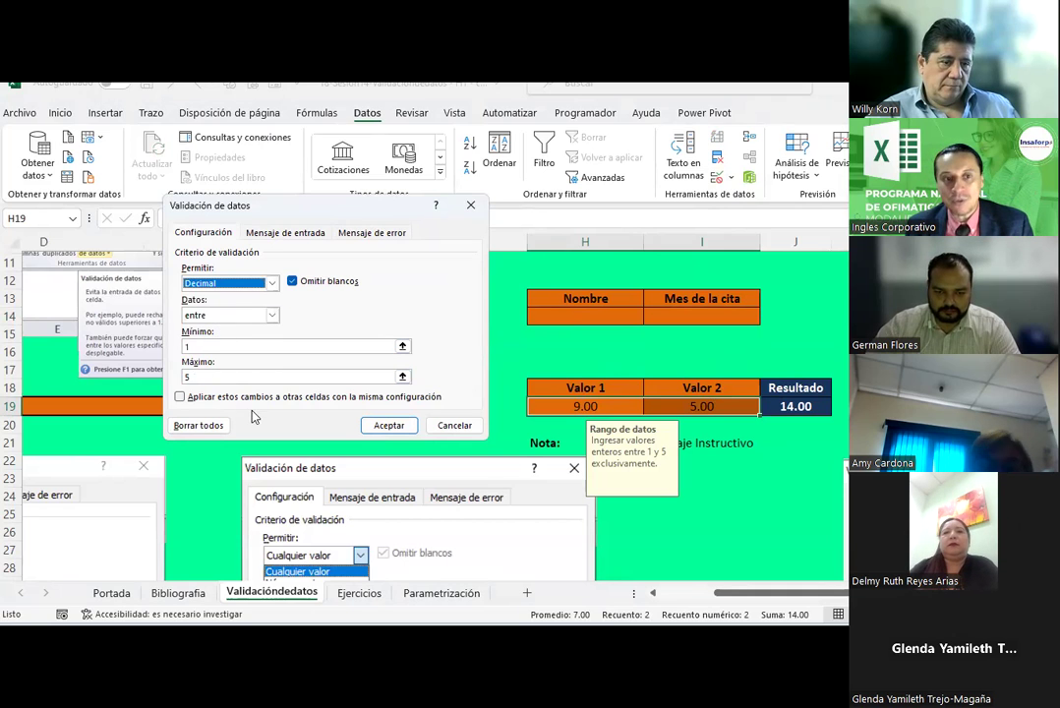
{"action": "left_click", "coordinate": [214, 377]}
{"action": "type", "text": "3"}
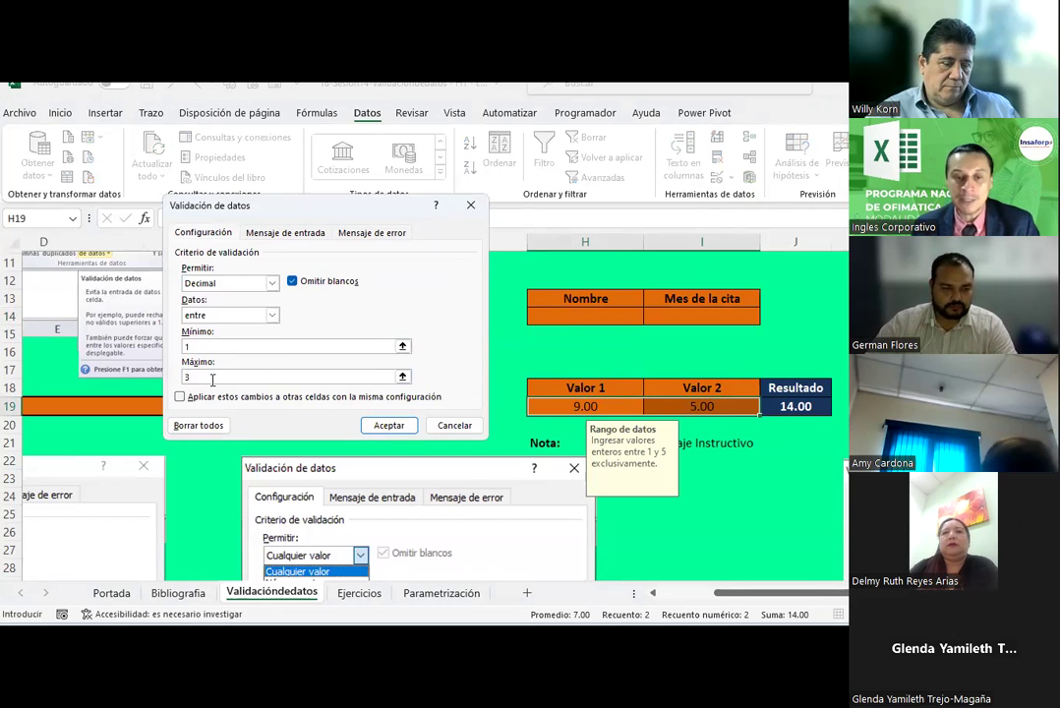
{"action": "left_click", "coordinate": [384, 425]}
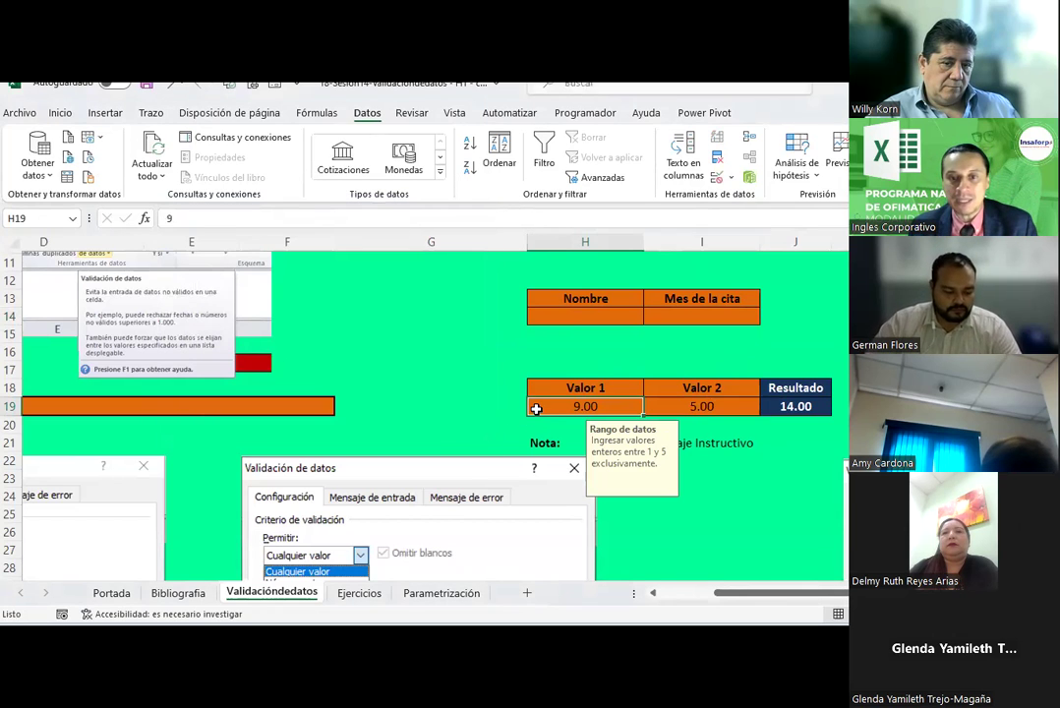
Step: Test Valor 1 with 1.5, 2.5 and 3.5, cancelling the out-of-range 3.5 entry
{"action": "type", "text": "1.5"}
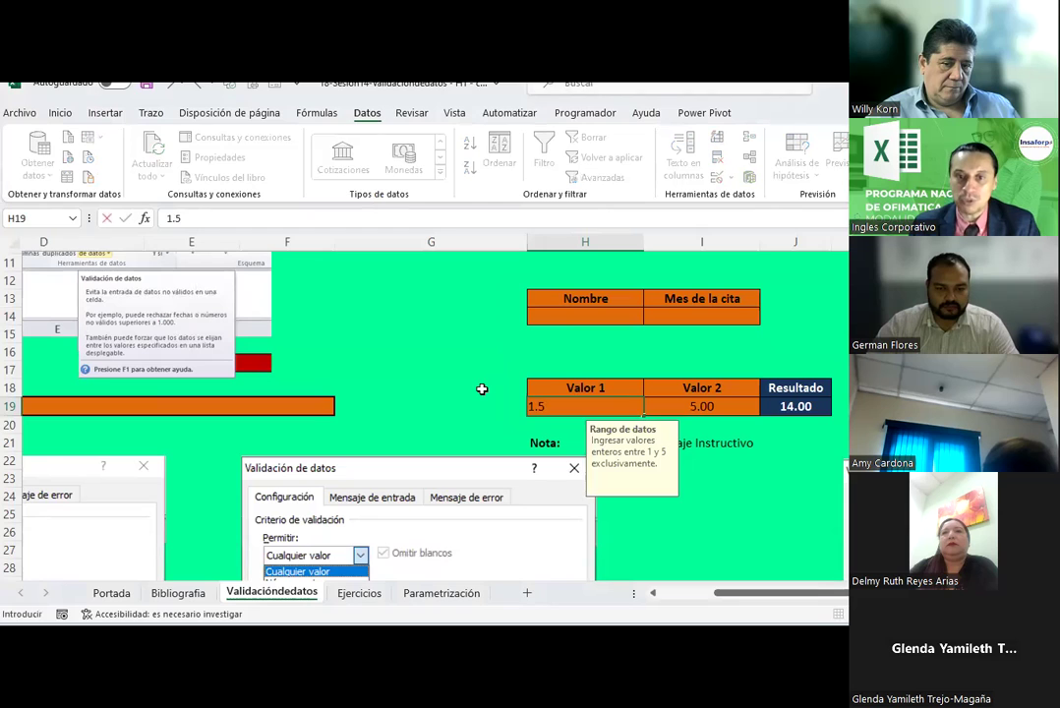
{"action": "key", "text": "Return"}
{"action": "key", "text": "Up"}
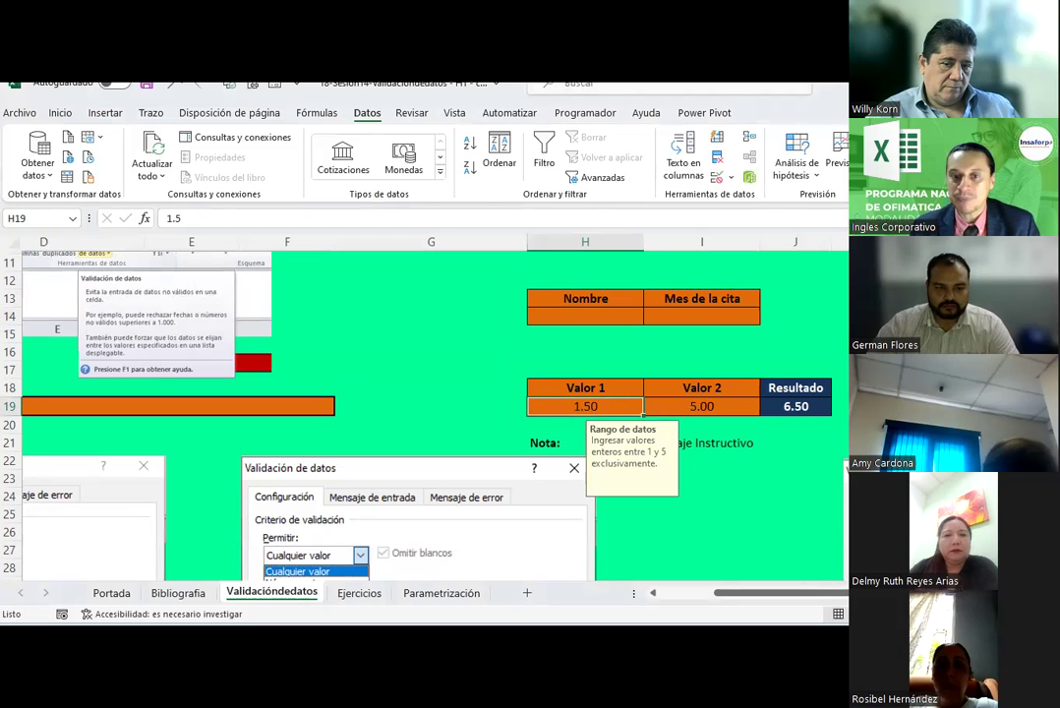
{"action": "type", "text": "2.5"}
{"action": "key", "text": "Return"}
{"action": "key", "text": "Up"}
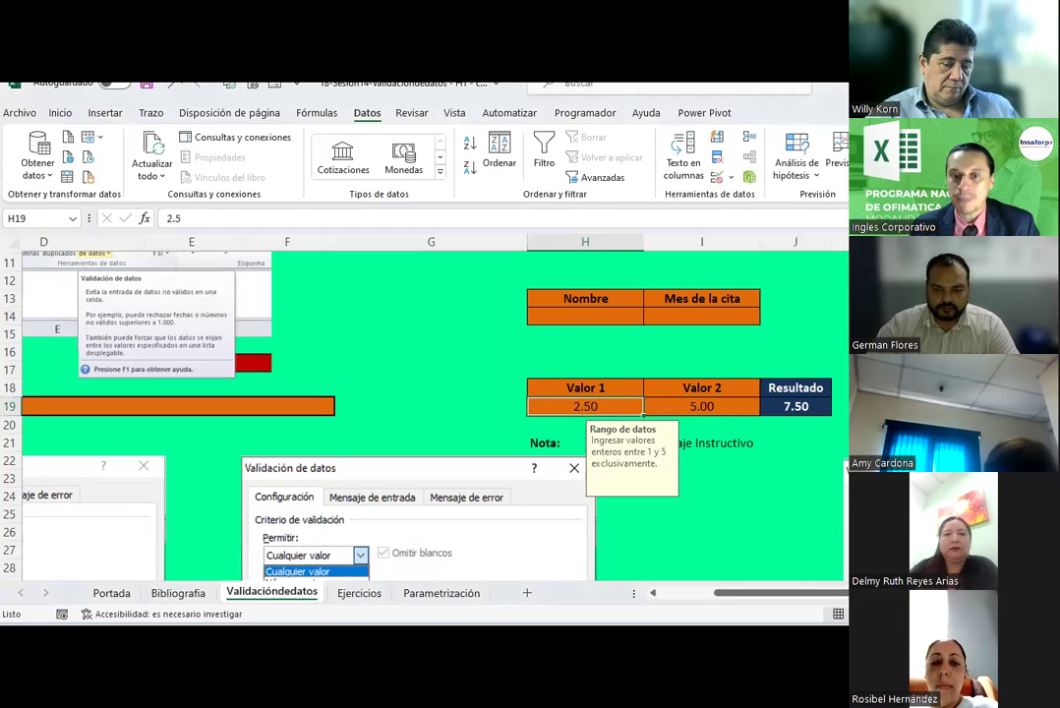
{"action": "type", "text": "3.5"}
{"action": "key", "text": "Return"}
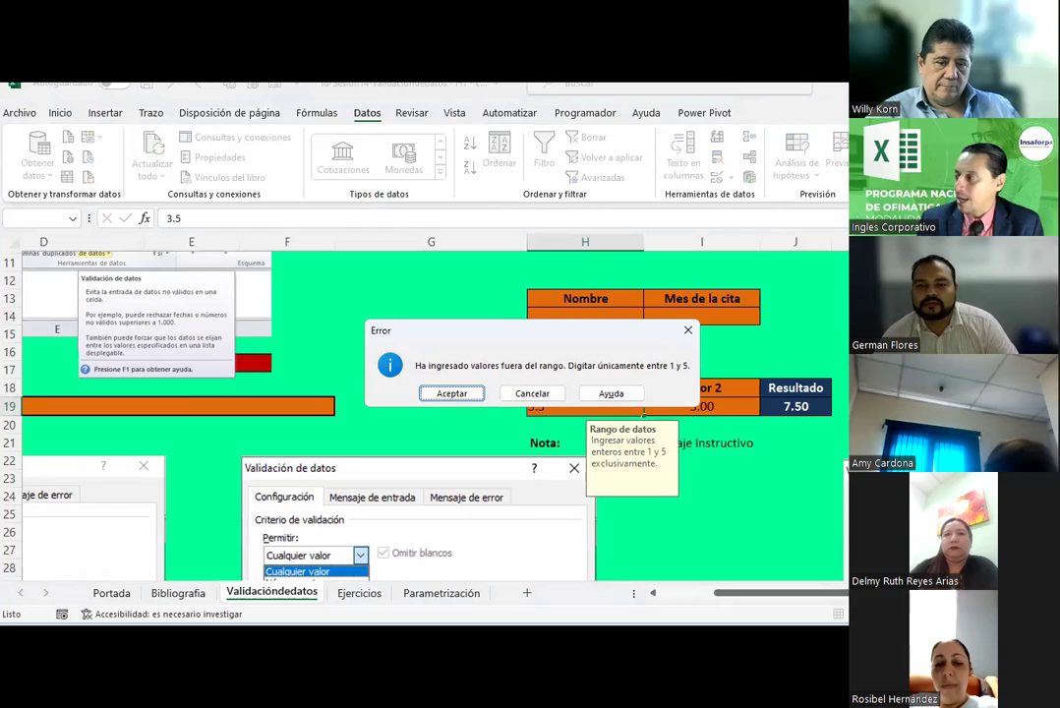
{"action": "key", "text": "Tab"}
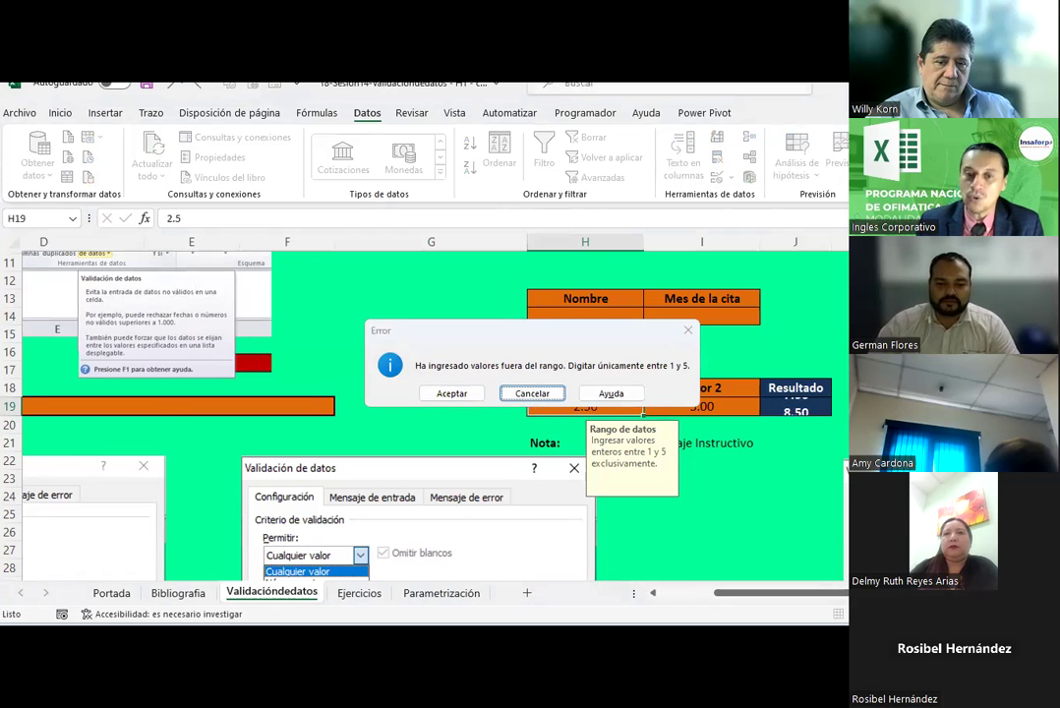
{"action": "key", "text": "Return"}
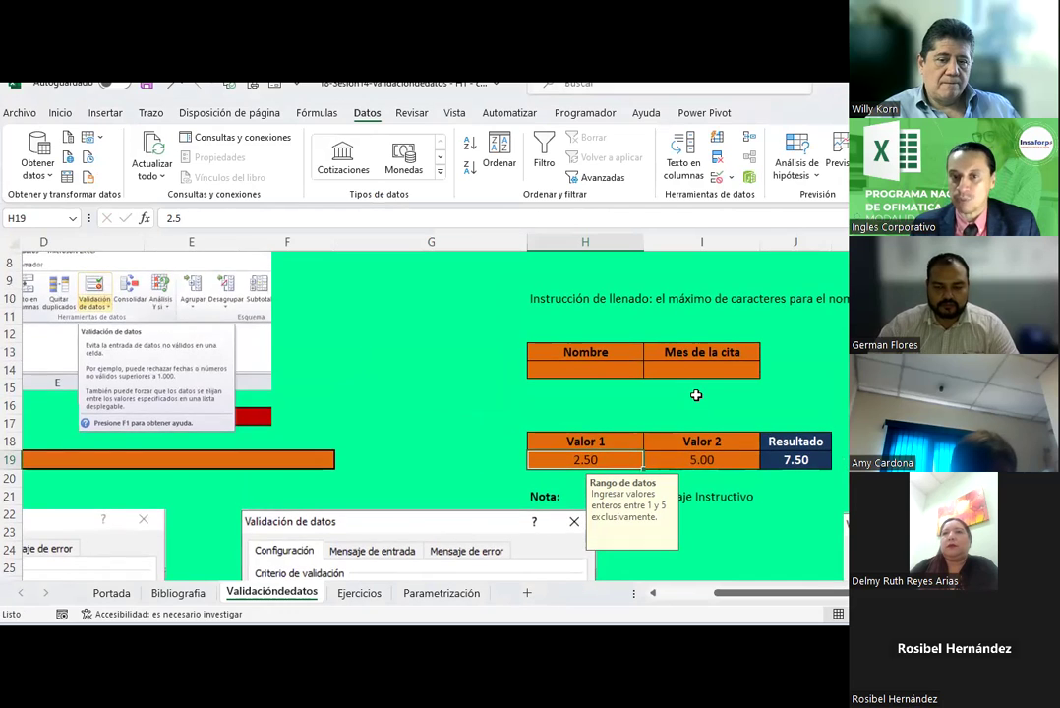
{"action": "scroll", "coordinate": [695, 395], "scroll_direction": "up", "scroll_amount": 1}
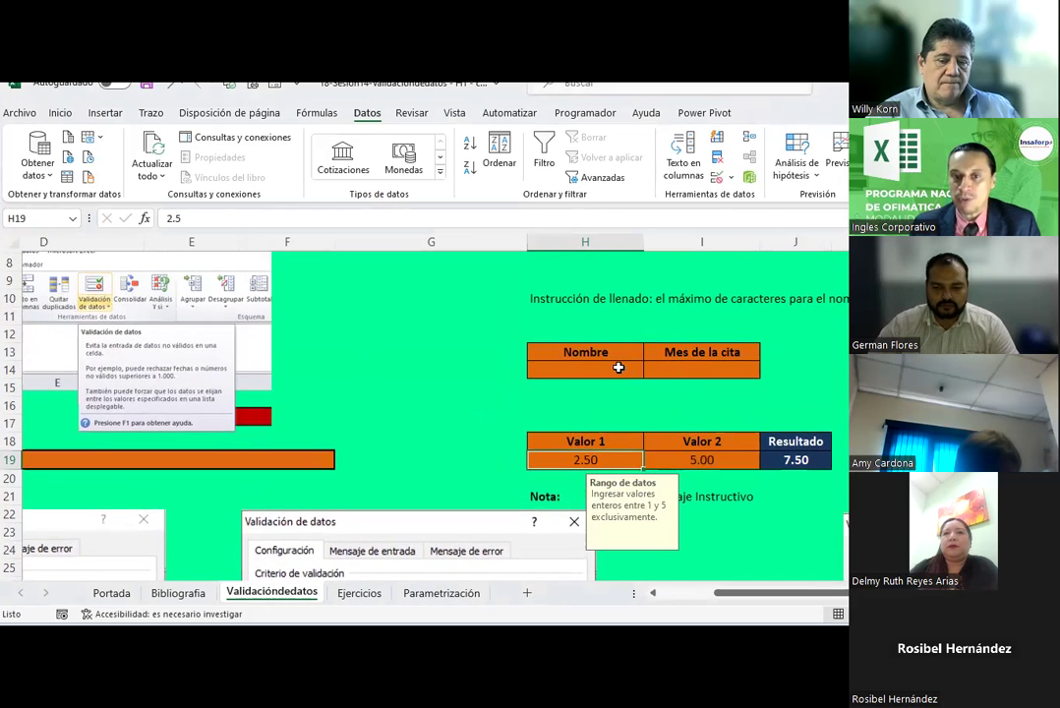
{"action": "scroll", "coordinate": [618, 367], "scroll_direction": "up", "scroll_amount": 1}
{"action": "left_click_drag", "start_coordinate": [616, 398], "coordinate": [702, 415]}
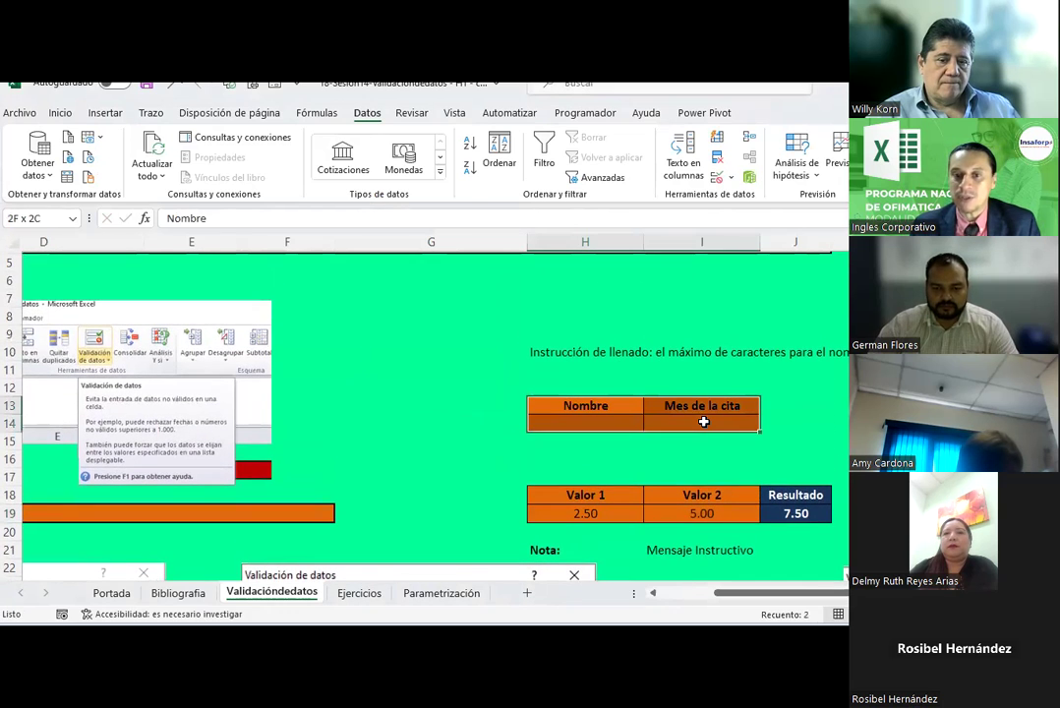
{"action": "left_click", "coordinate": [611, 421]}
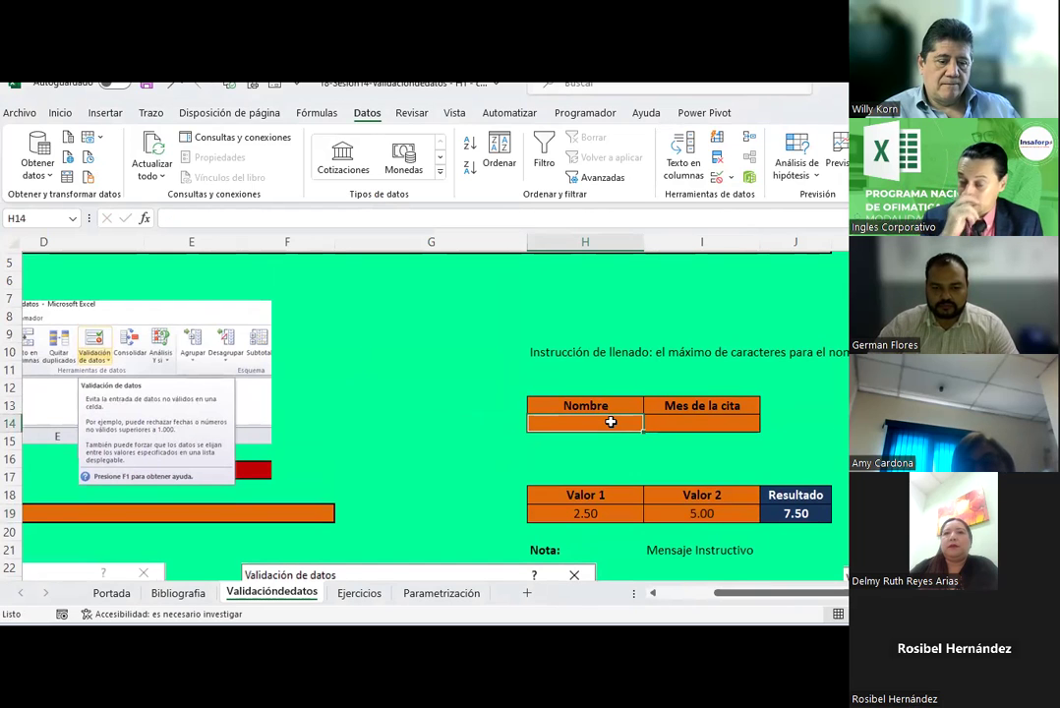
{"action": "left_click_drag", "start_coordinate": [762, 593], "coordinate": [814, 590]}
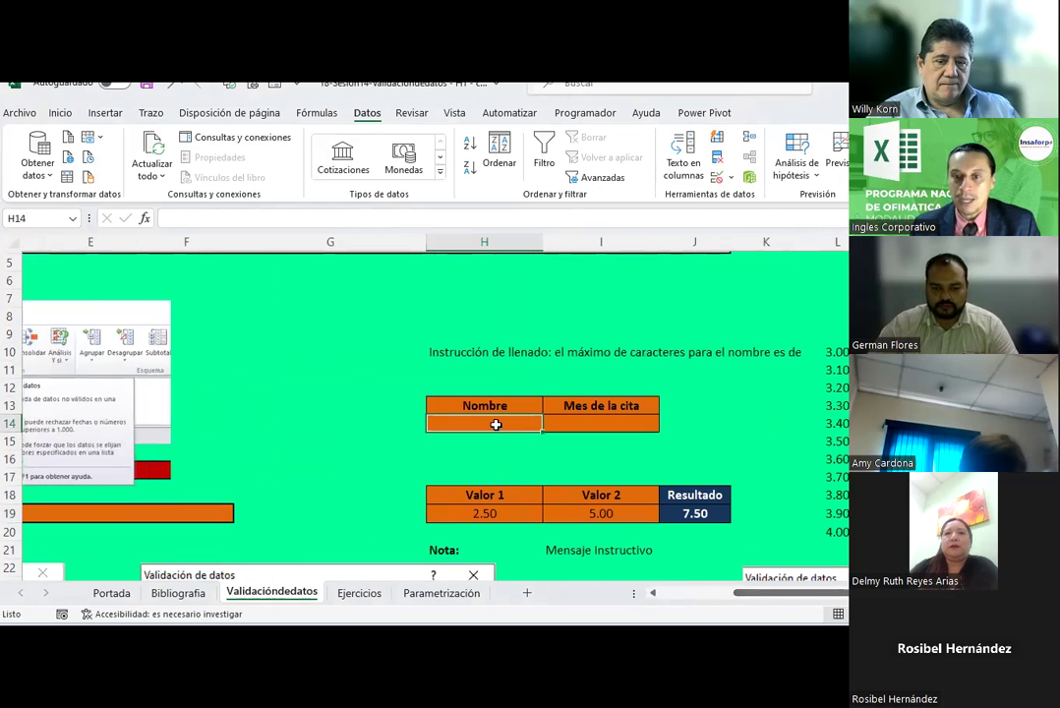
{"action": "left_click", "coordinate": [730, 178]}
{"action": "left_click", "coordinate": [747, 199]}
{"action": "left_click", "coordinate": [231, 282]}
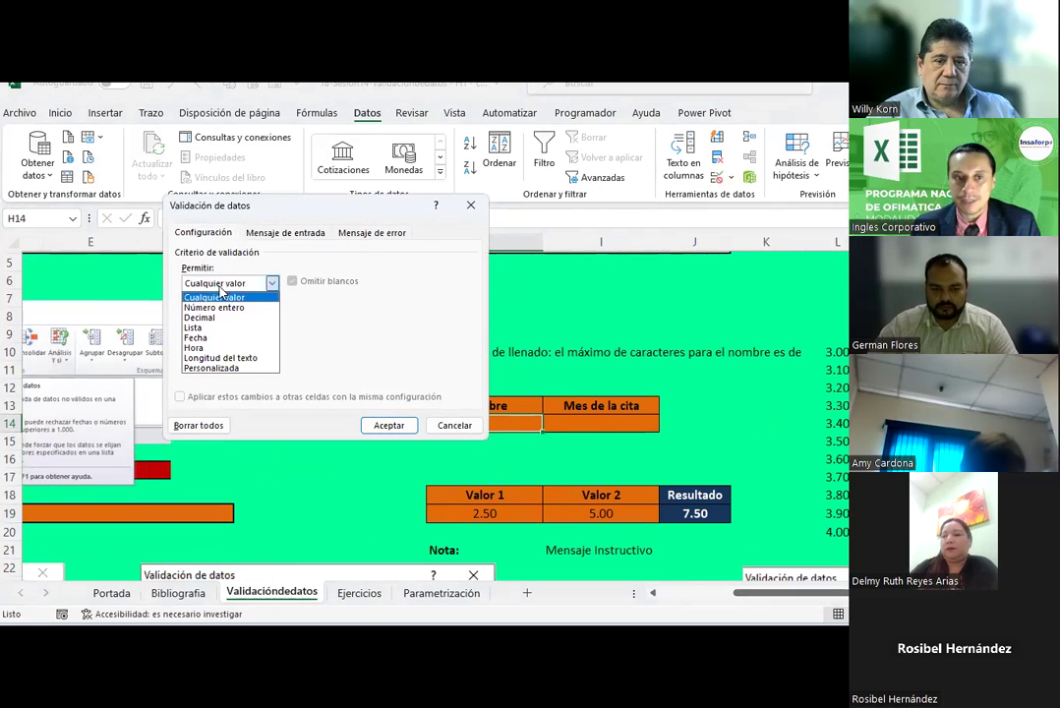
{"action": "left_click", "coordinate": [793, 369]}
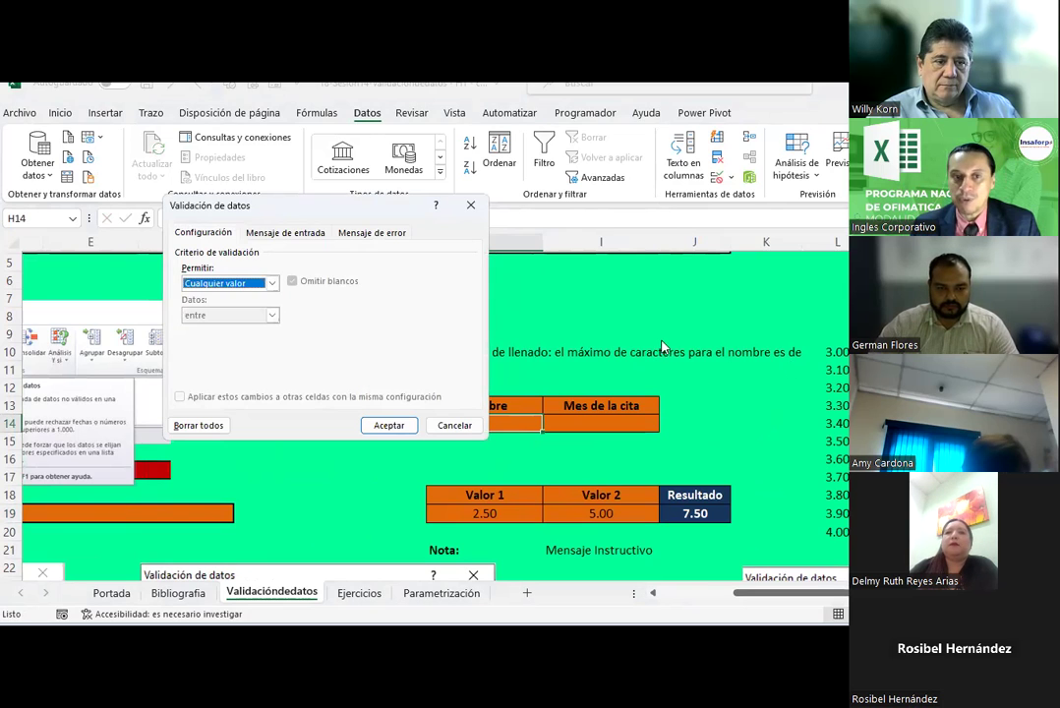
{"action": "left_click", "coordinate": [470, 205]}
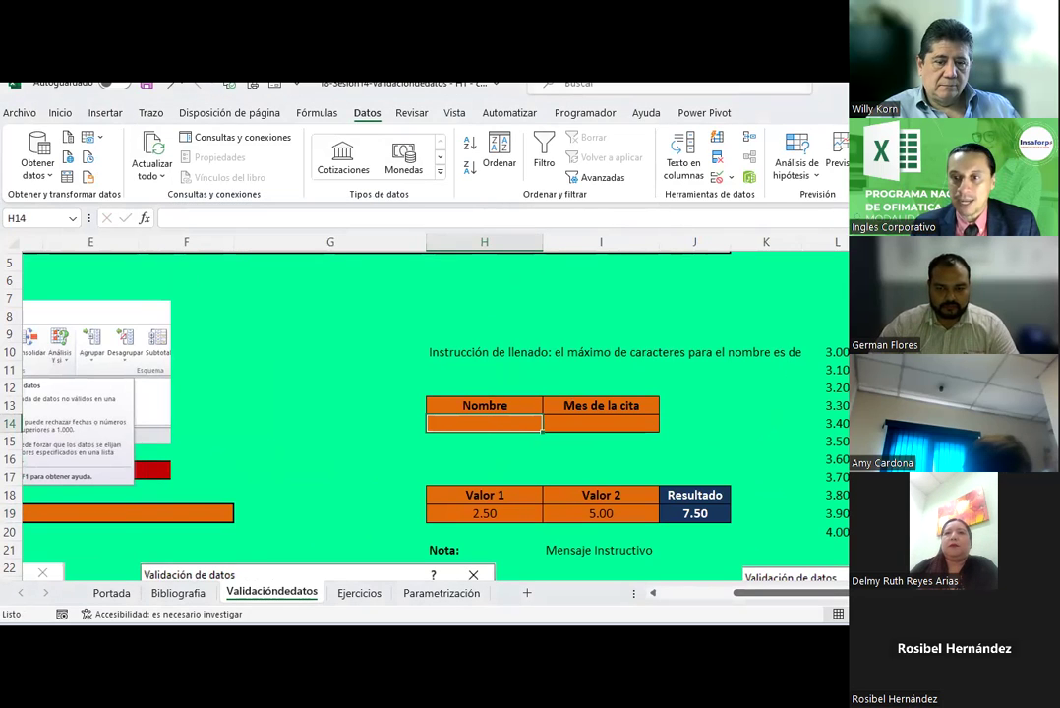
{"action": "left_click", "coordinate": [907, 352]}
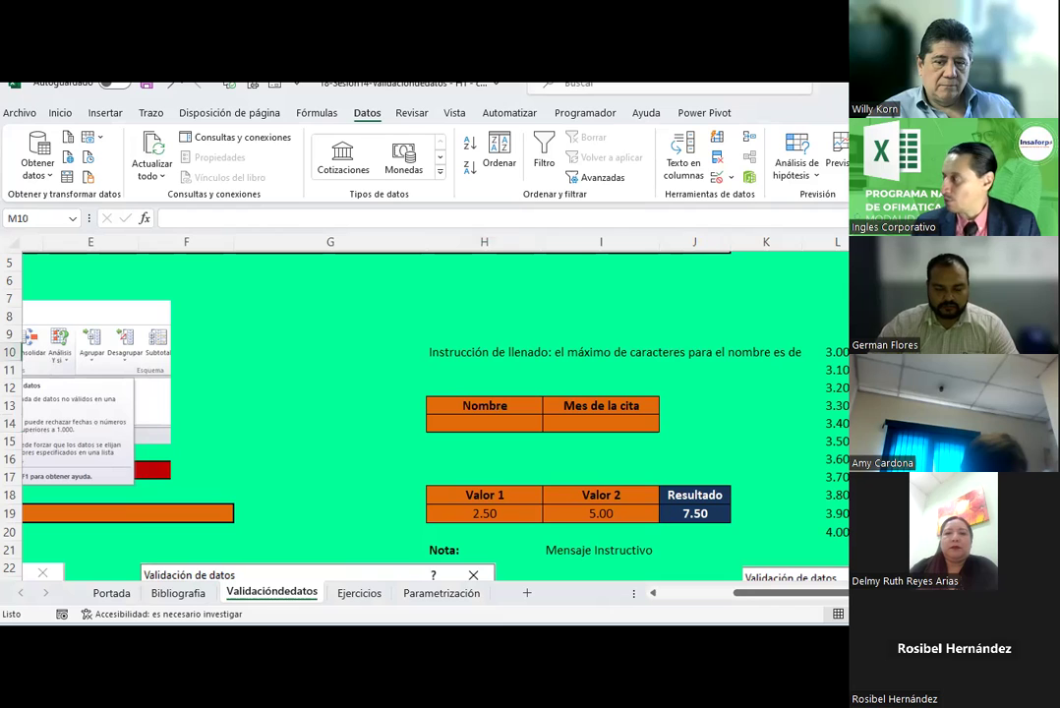
Step: Type four participant names into M10 through M13, fixing a typo in the last one
{"action": "key", "text": "Return"}
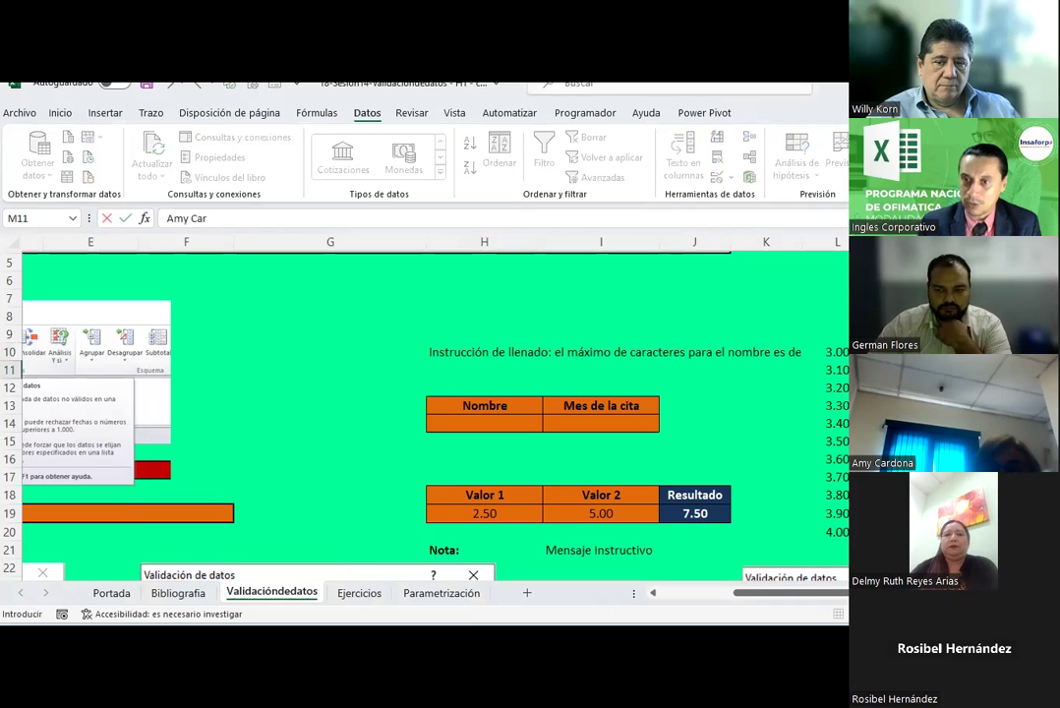
{"action": "key", "text": "Return"}
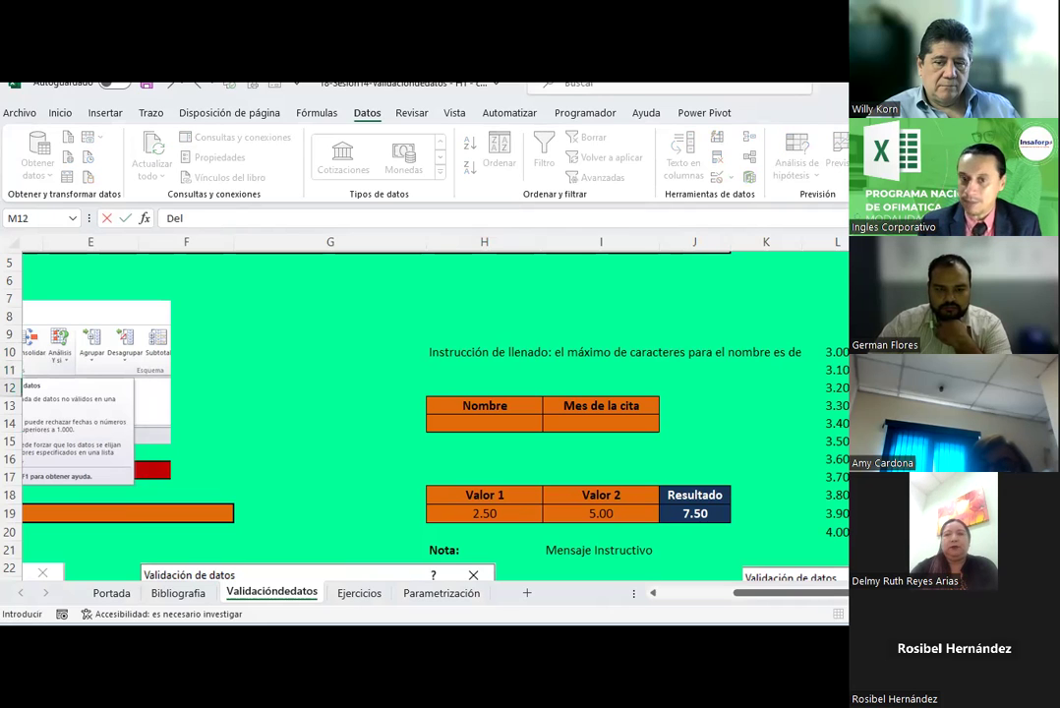
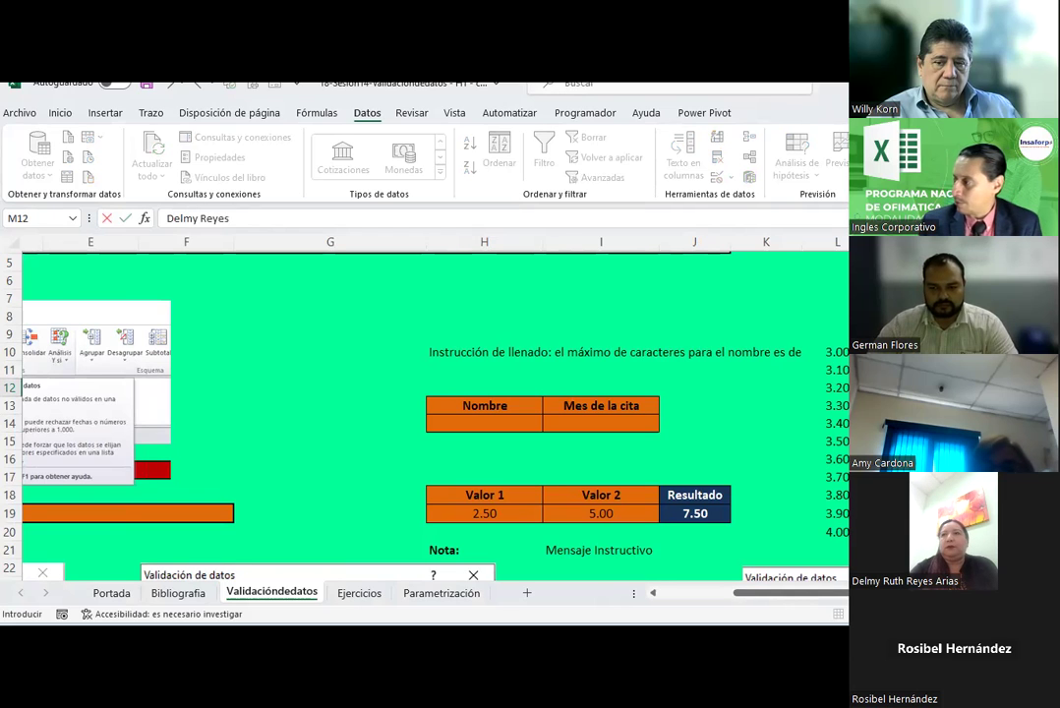
{"action": "key", "text": "Return"}
{"action": "type", "text": "R"}
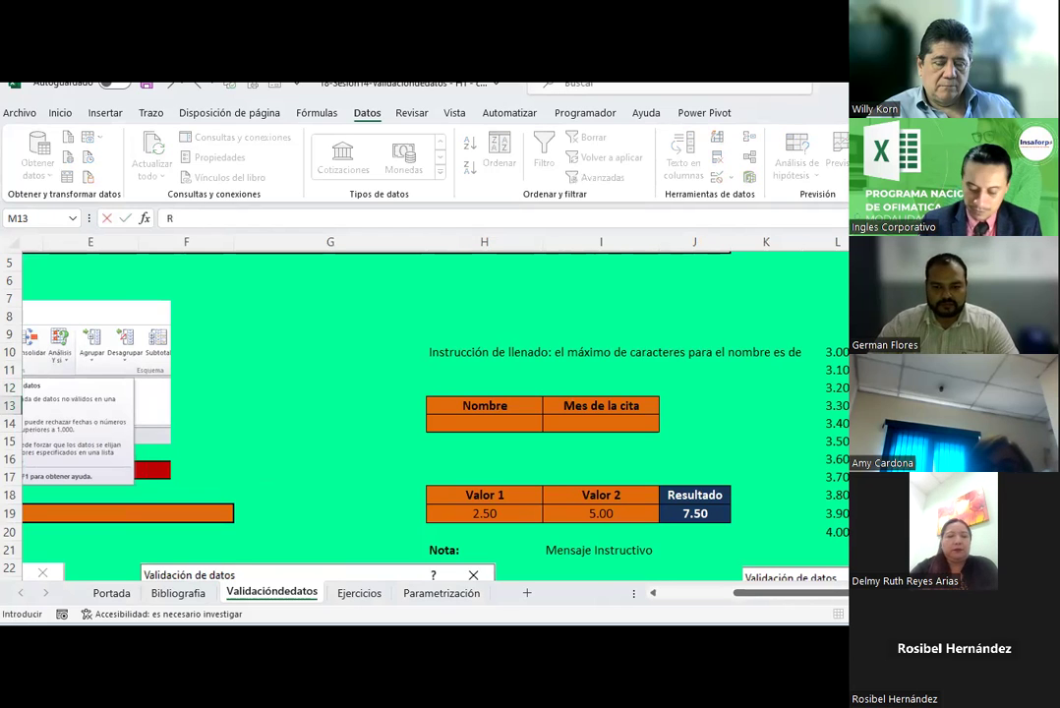
{"action": "type", "text": "bel"}
{"action": "key", "text": "BackSpace"}
{"action": "key", "text": "BackSpace"}
{"action": "key", "text": "BackSpace"}
{"action": "key", "text": "BackSpace"}
{"action": "key", "text": "BackSpace"}
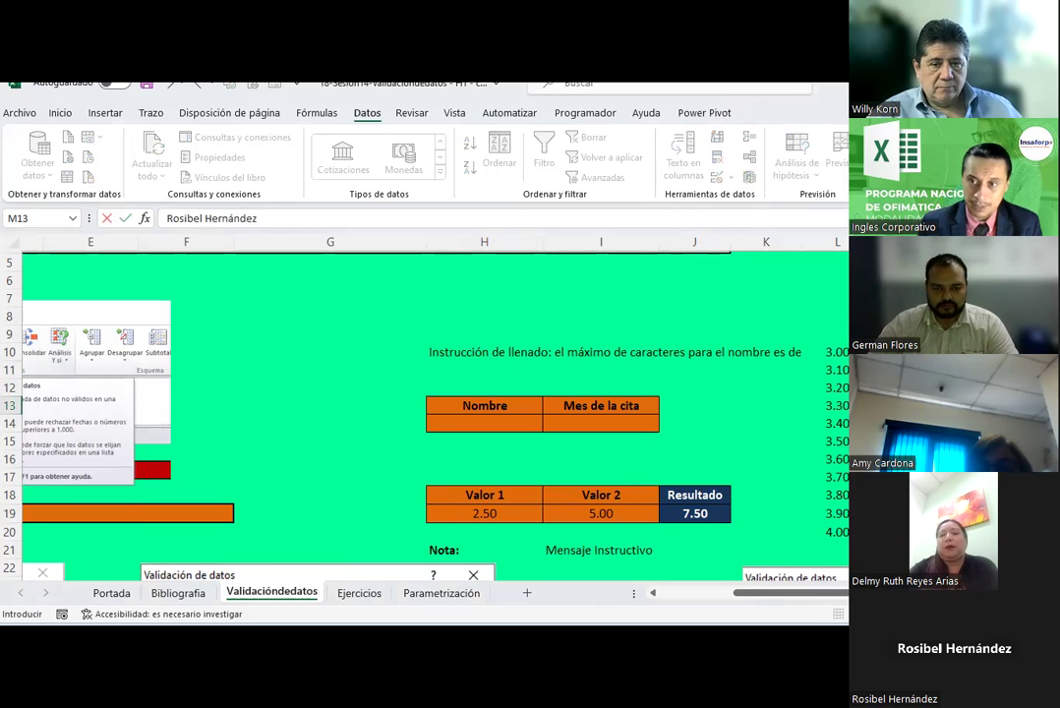
{"action": "key", "text": "Return"}
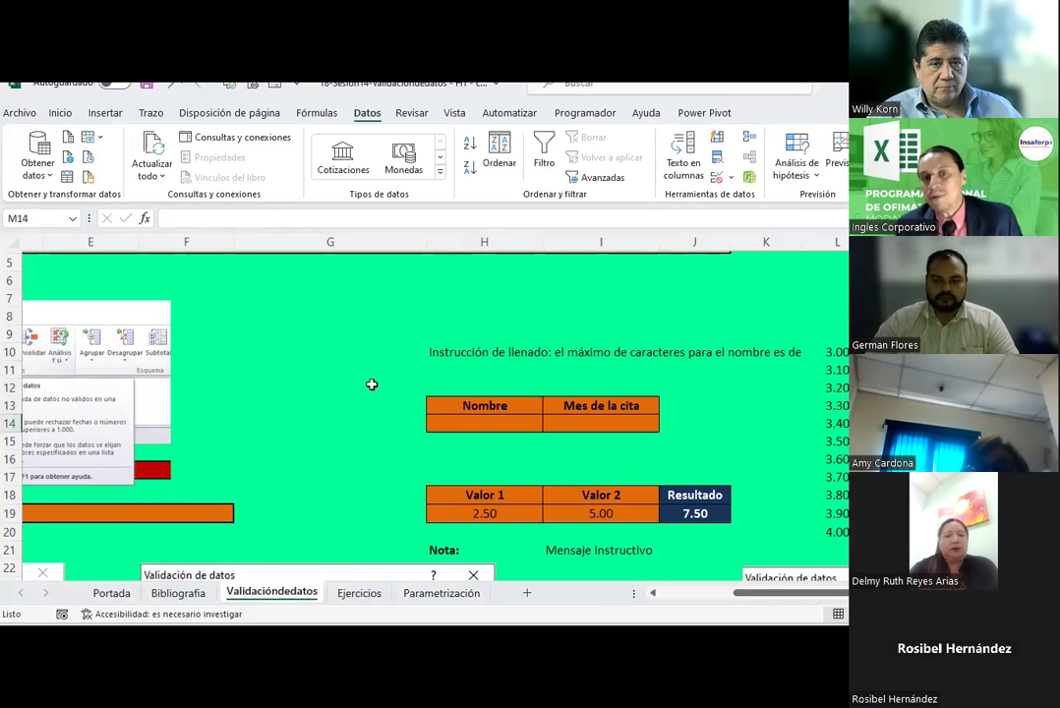
{"action": "left_click", "coordinate": [464, 426]}
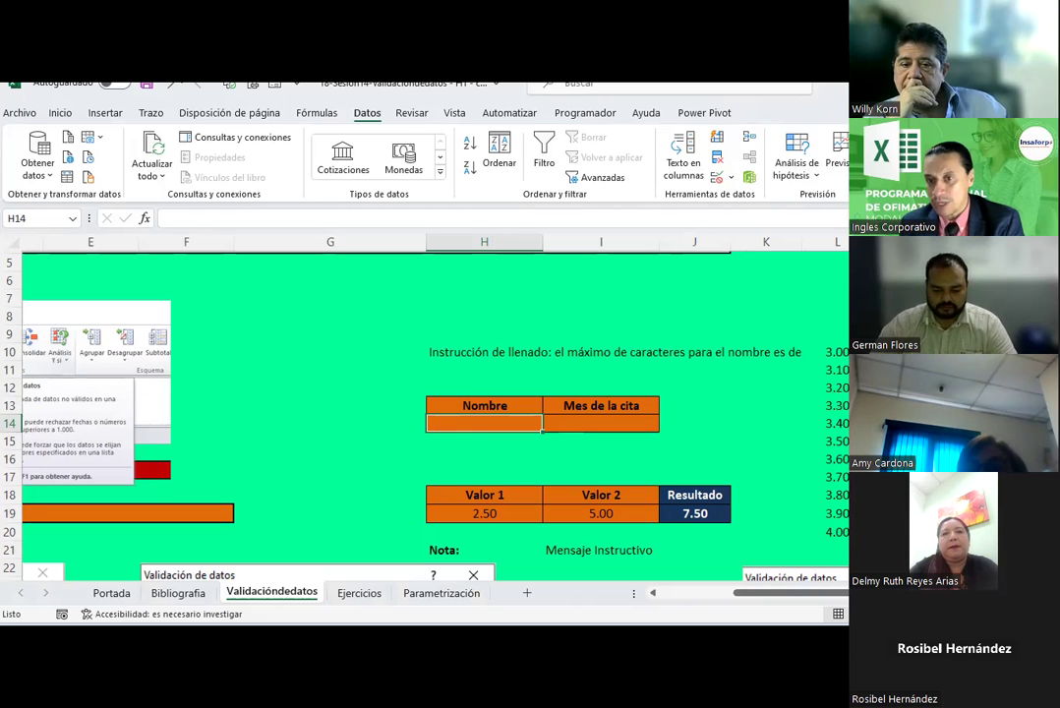
{"action": "left_click", "coordinate": [909, 352]}
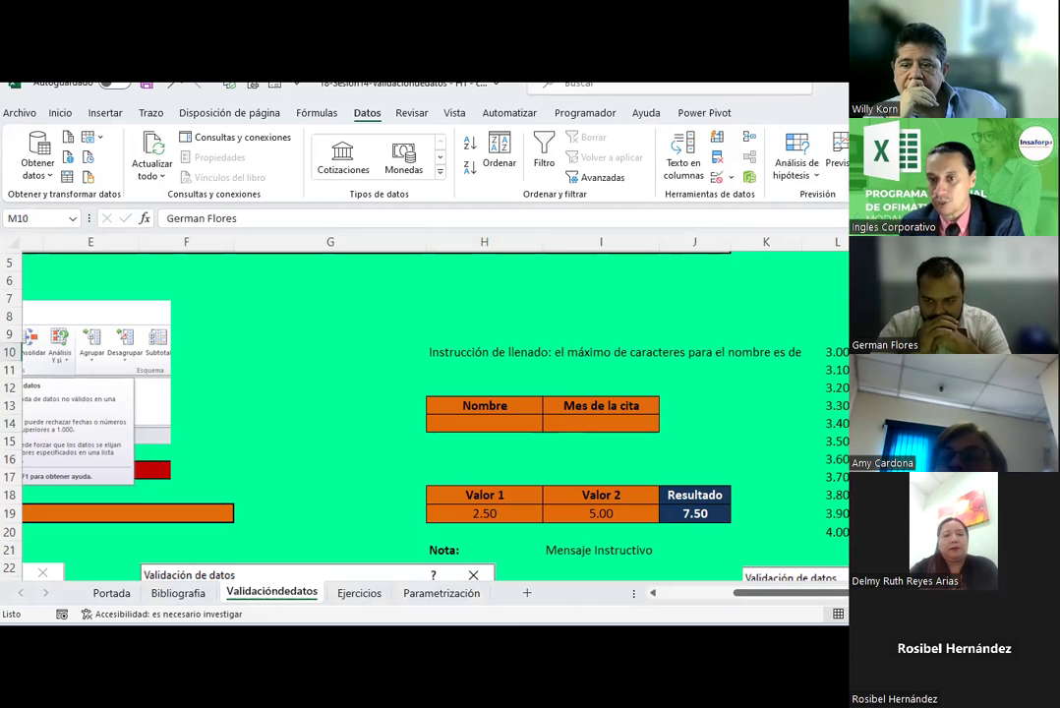
{"action": "left_click", "coordinate": [909, 406]}
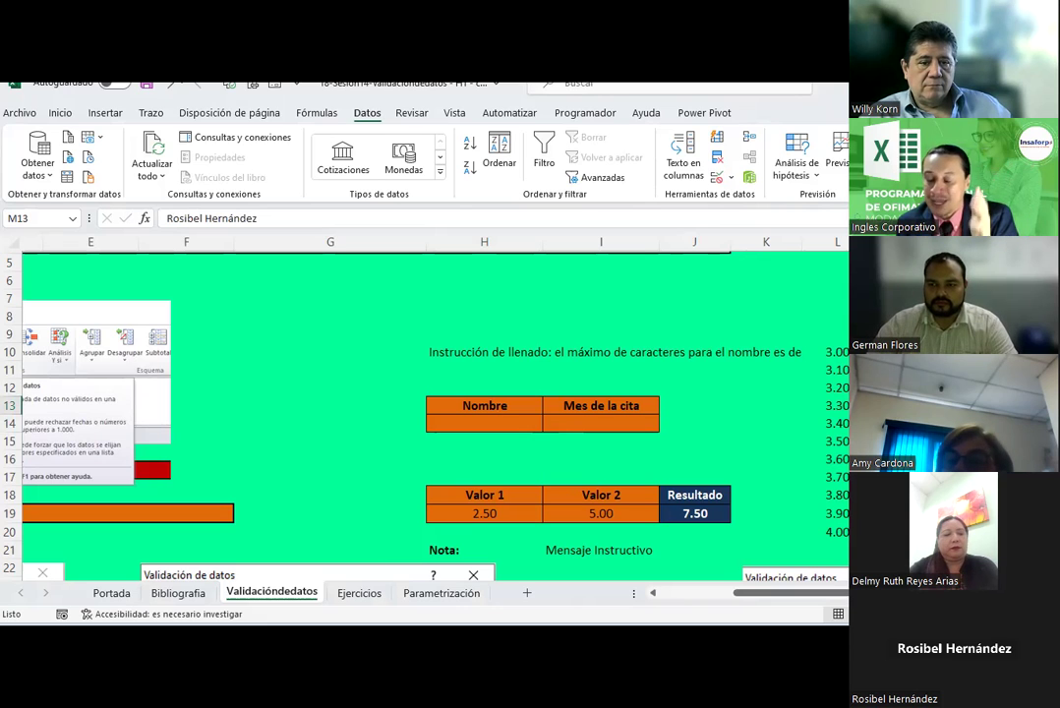
{"action": "left_click", "coordinate": [865, 495]}
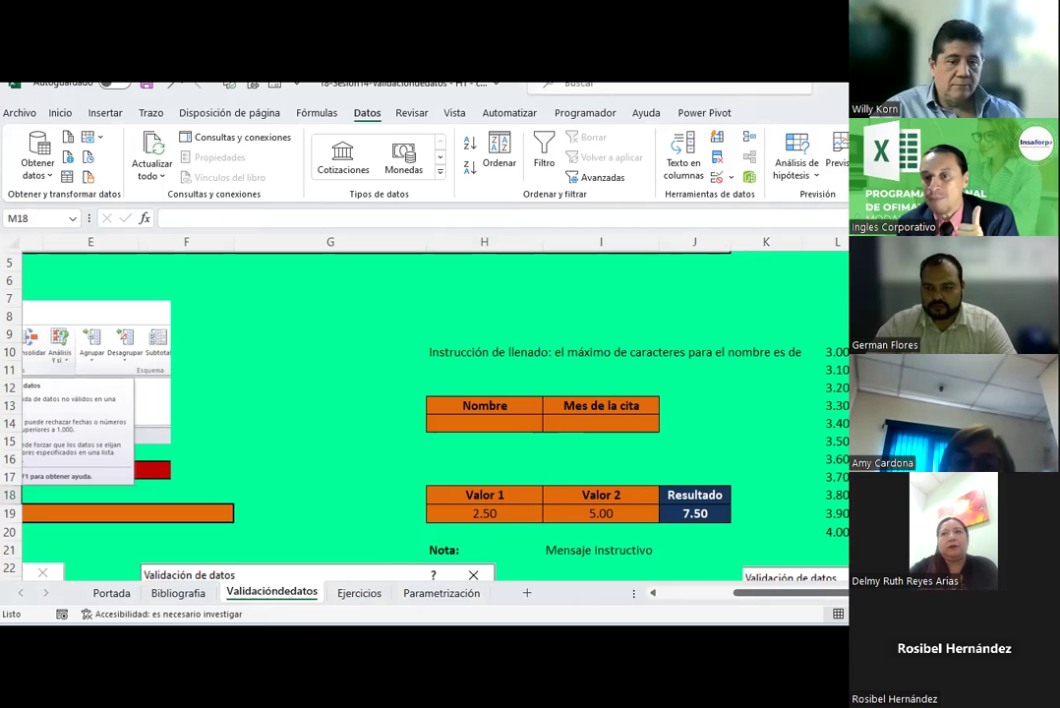
{"action": "left_click", "coordinate": [865, 388]}
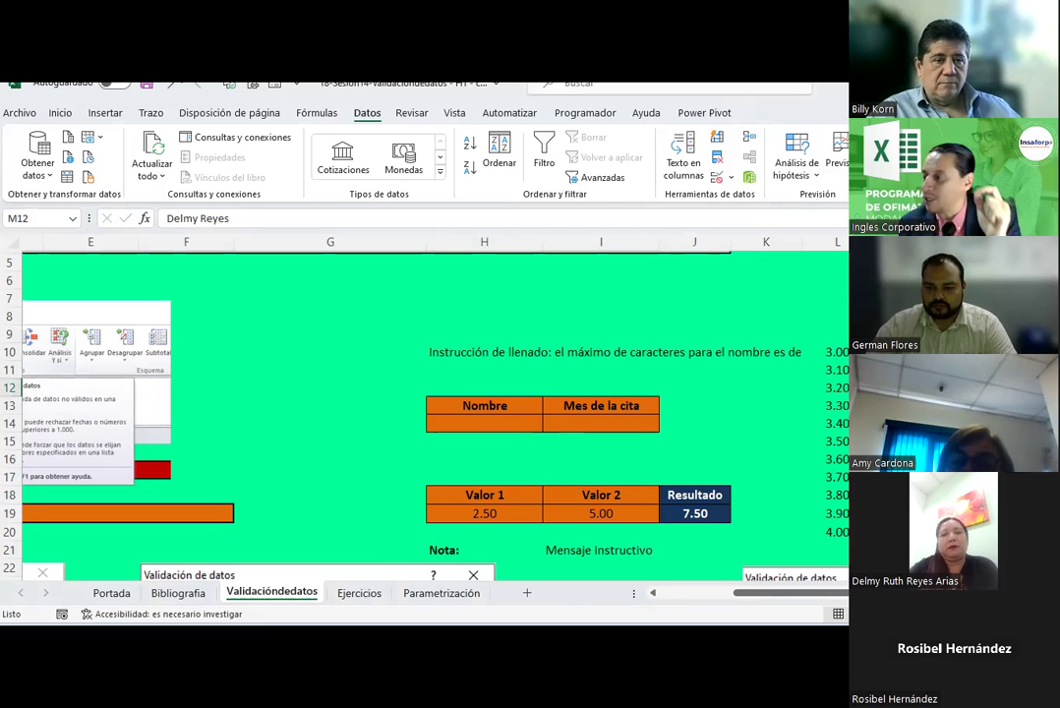
{"action": "left_click_drag", "start_coordinate": [866, 387], "coordinate": [865, 405]}
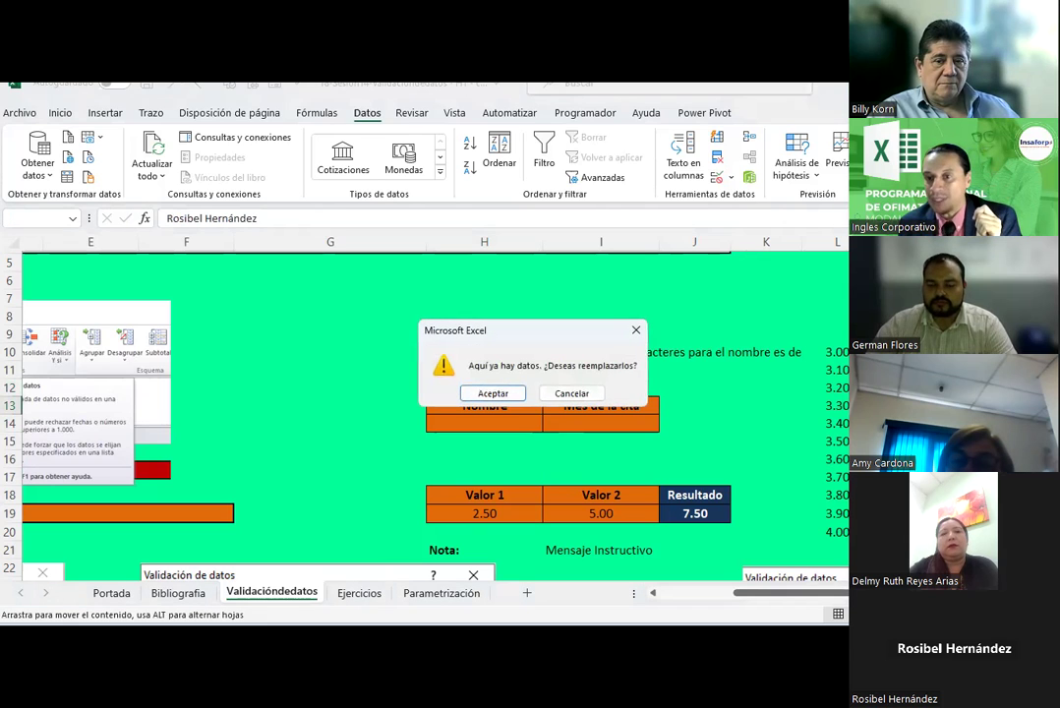
{"action": "key", "text": "Escape"}
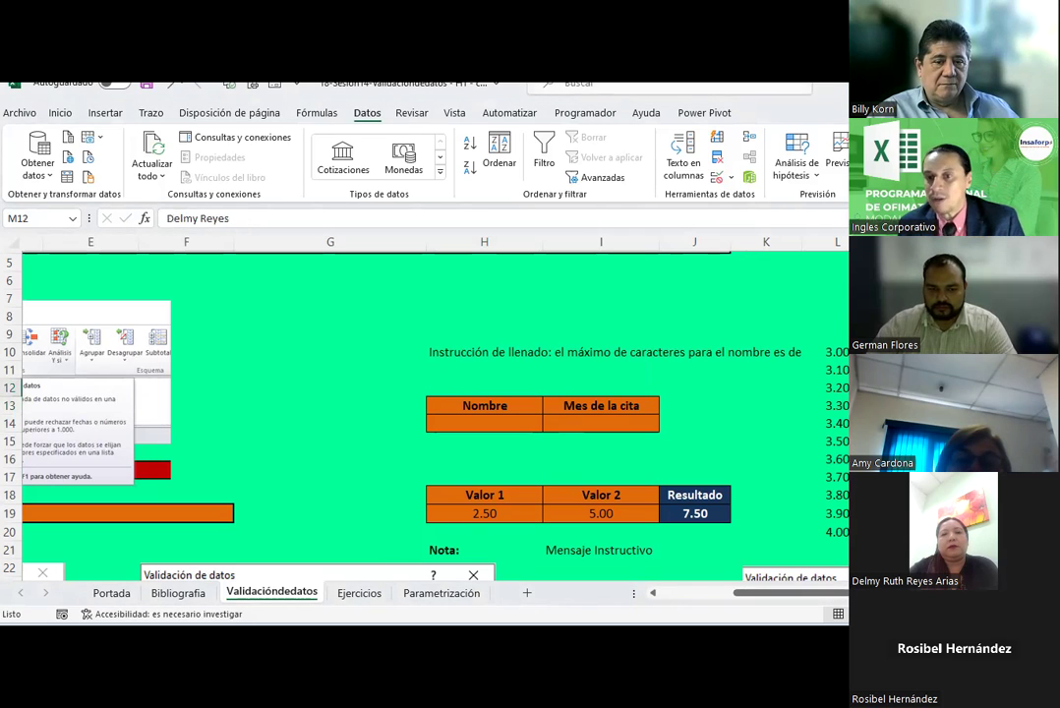
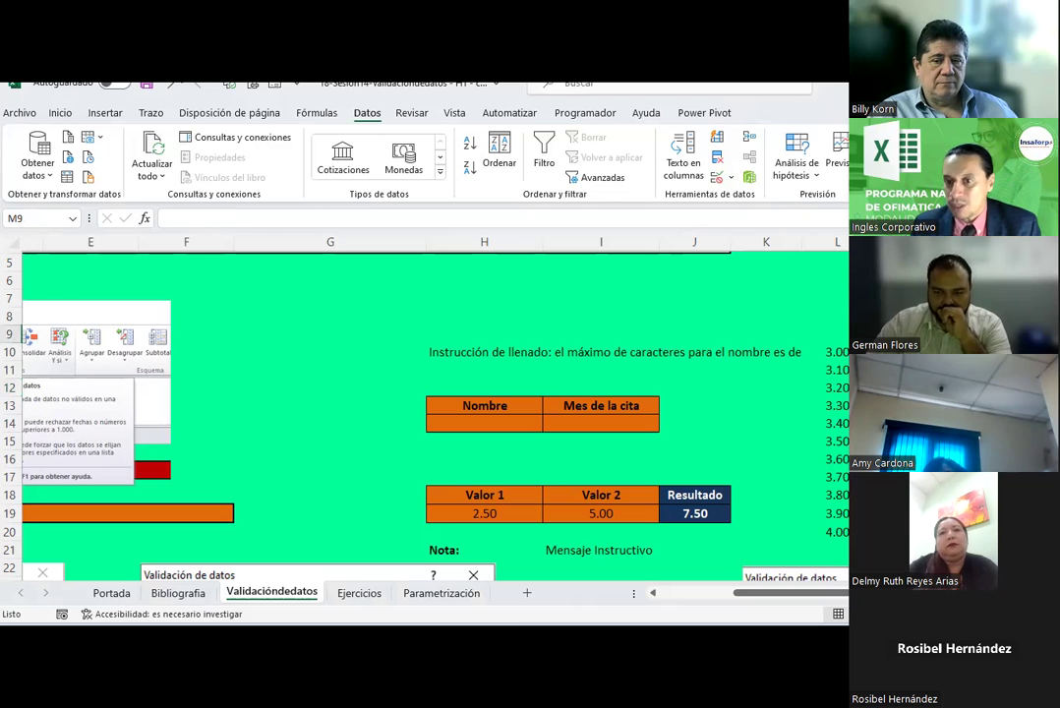
Step: Give the employee name list in column M a thick outside border and an orange fill
{"action": "left_click_drag", "start_coordinate": [59, 280], "coordinate": [59, 351]}
{"action": "left_click", "coordinate": [60, 113]}
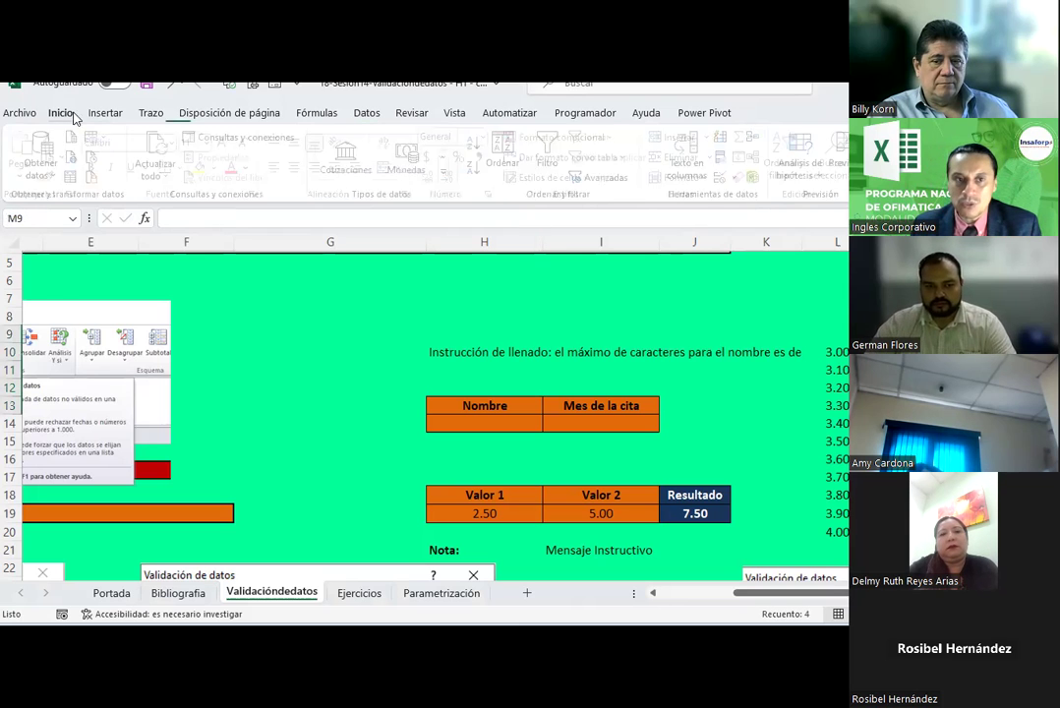
{"action": "left_click", "coordinate": [190, 167]}
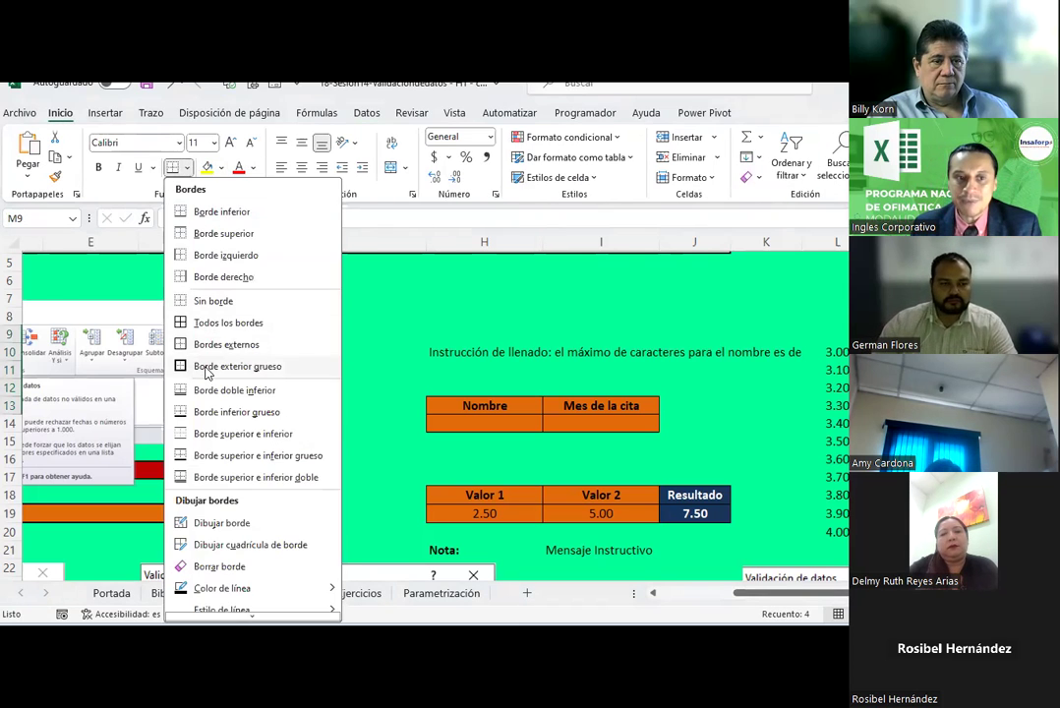
{"action": "left_click", "coordinate": [221, 367]}
{"action": "left_click", "coordinate": [222, 168]}
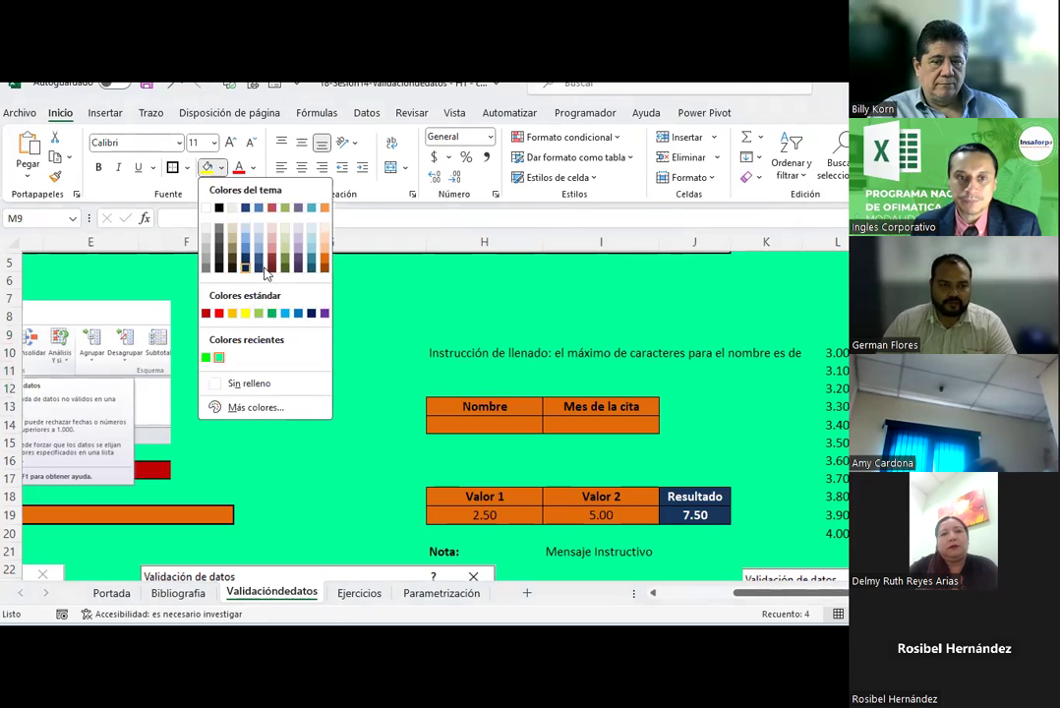
{"action": "left_click", "coordinate": [324, 261]}
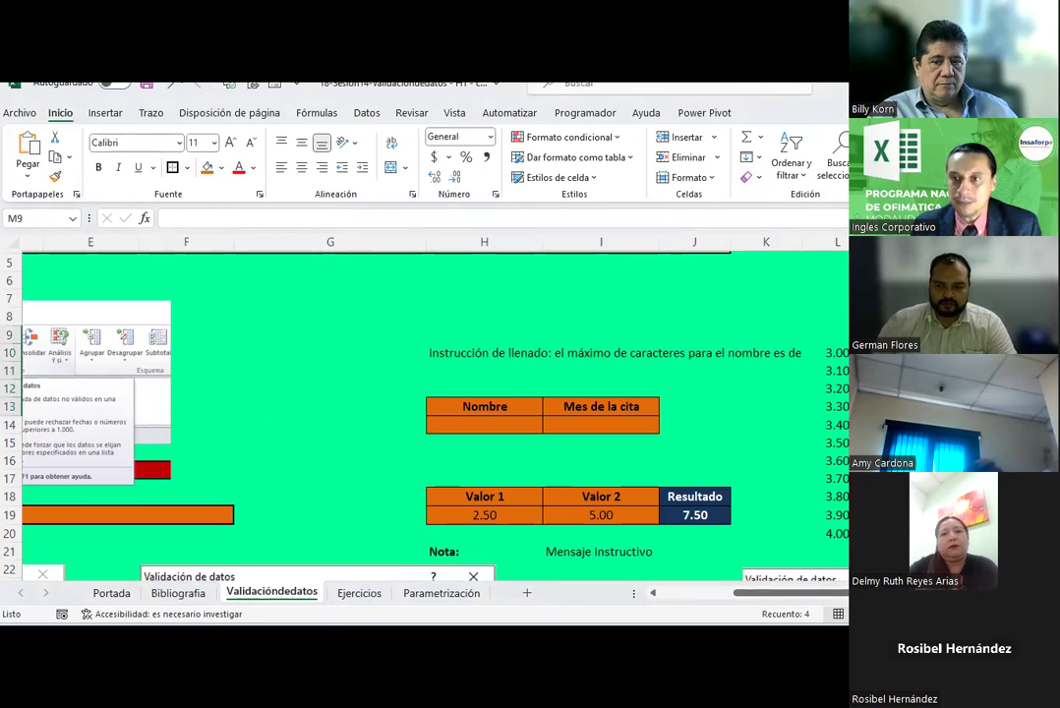
Step: Check the formatted name list, then select the Nombre input cell H14
{"action": "left_click", "coordinate": [844, 460]}
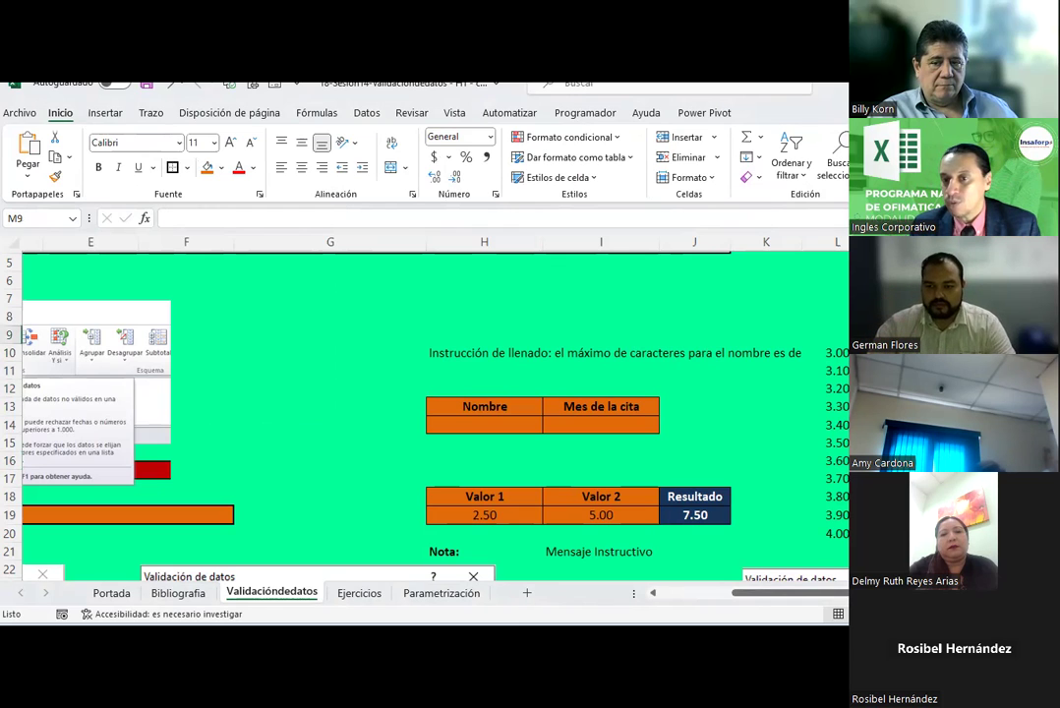
{"action": "left_click_drag", "start_coordinate": [91, 334], "coordinate": [91, 370]}
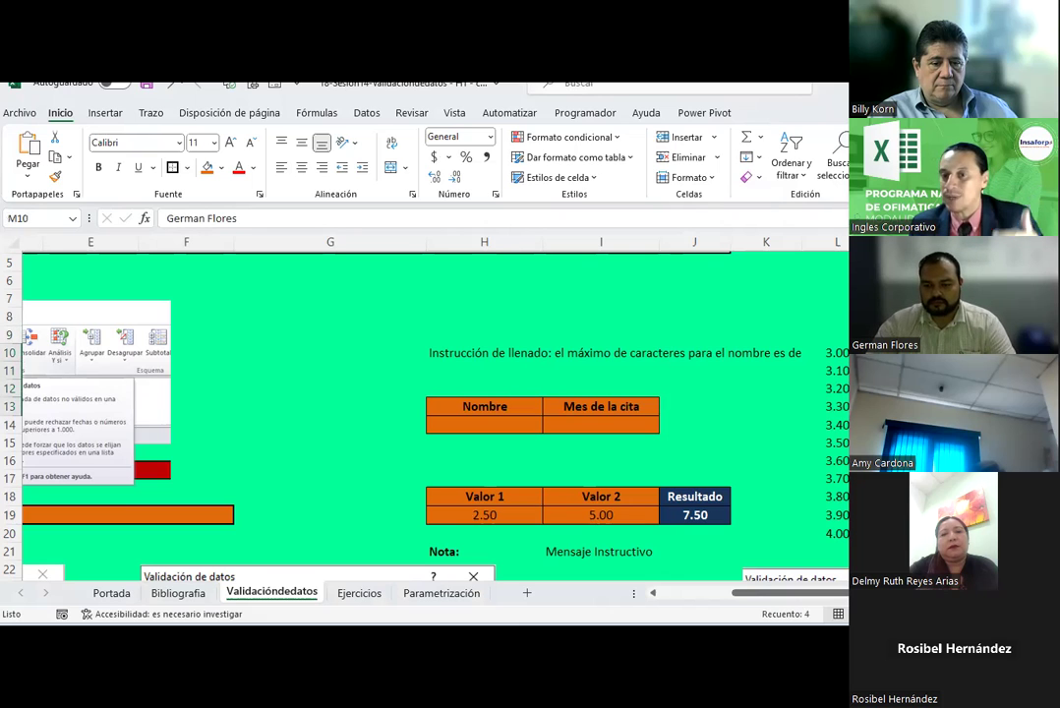
{"action": "left_click", "coordinate": [788, 497]}
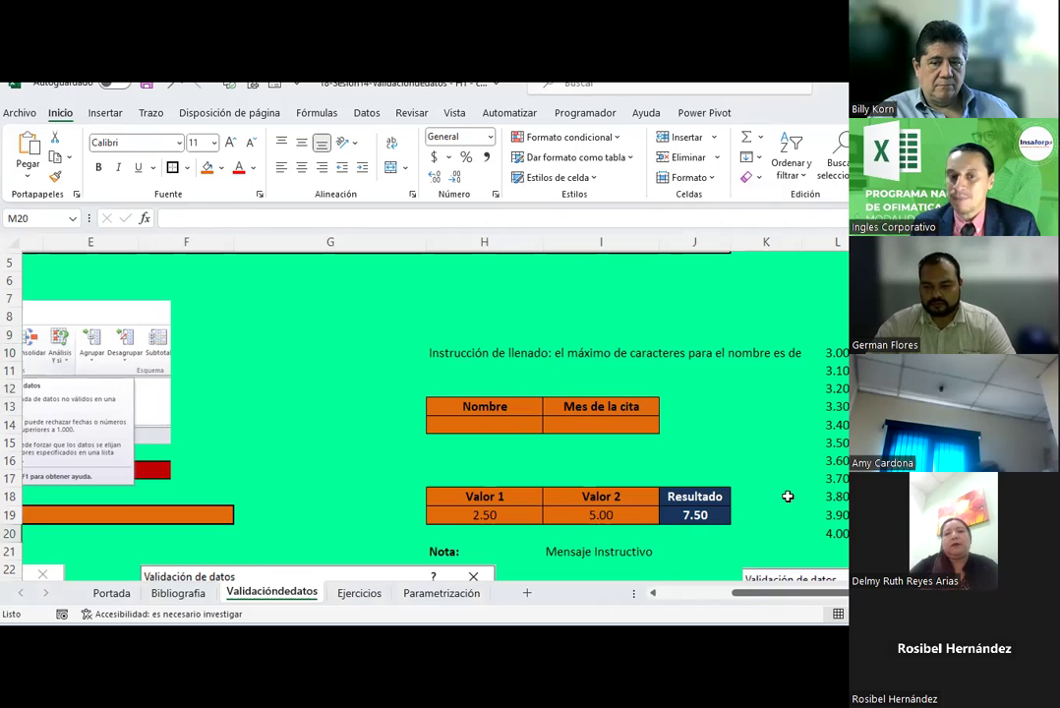
{"action": "left_click", "coordinate": [497, 423]}
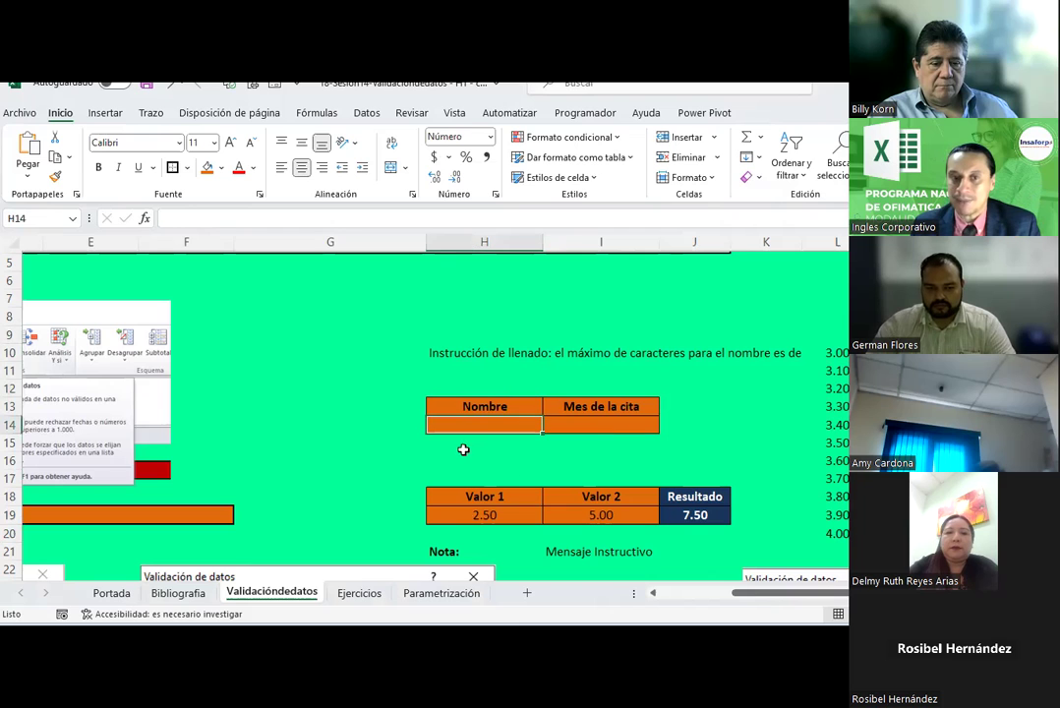
Step: Give H14 a List data validation with source =$M$9:$M$13 and confirm it
{"action": "left_click", "coordinate": [364, 118]}
{"action": "left_click", "coordinate": [731, 180]}
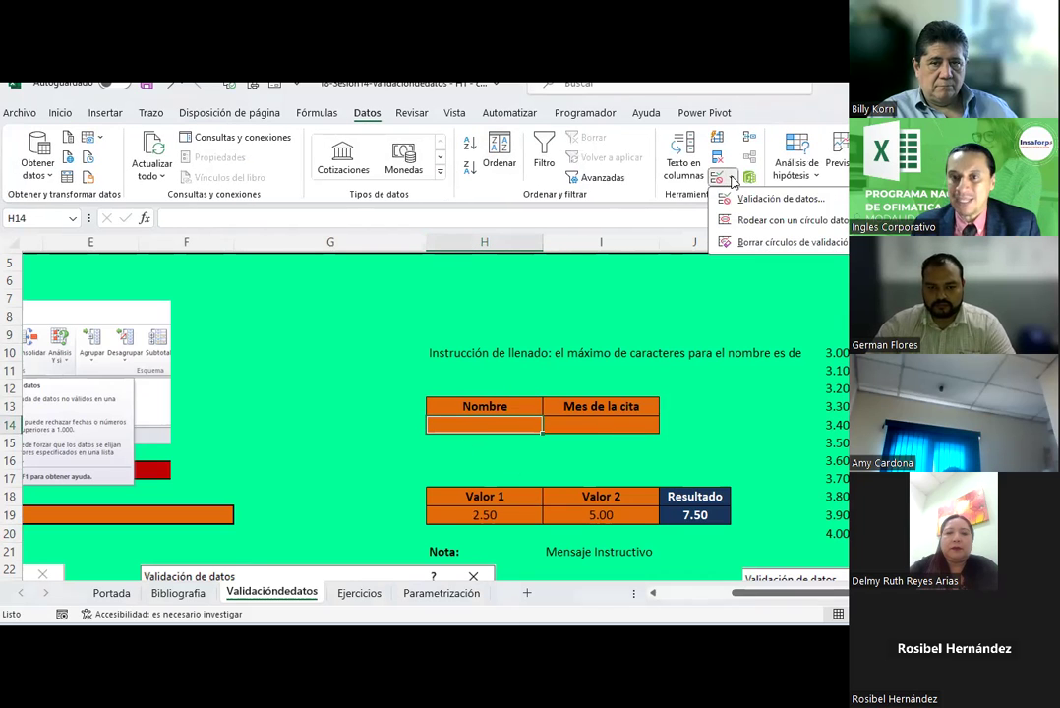
{"action": "left_click", "coordinate": [740, 199]}
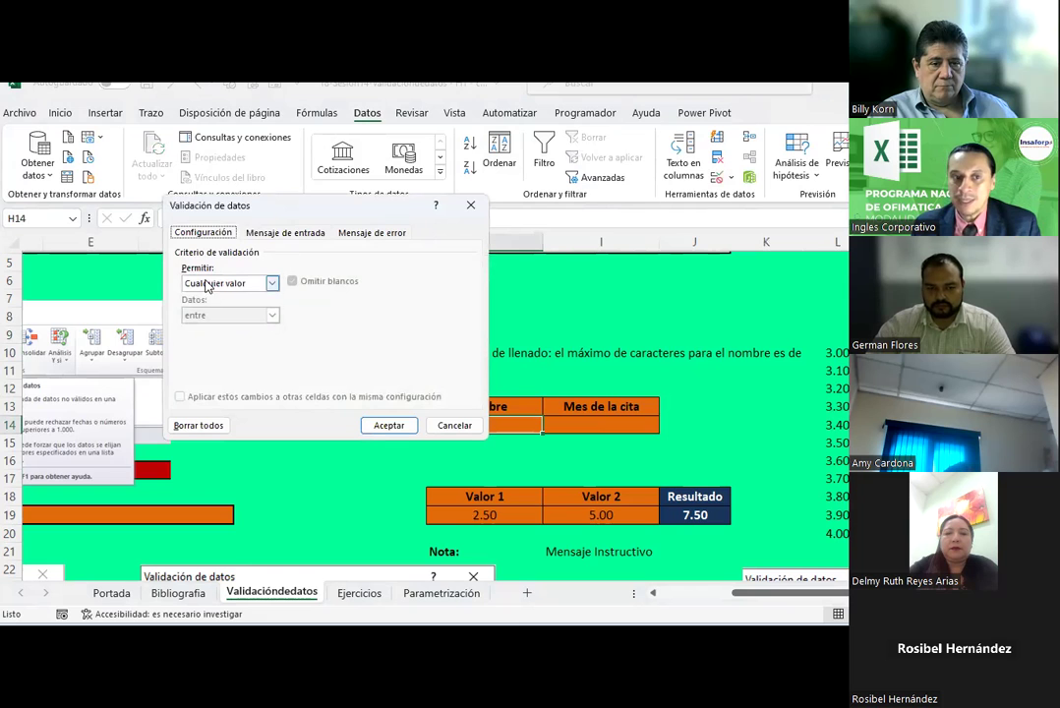
{"action": "left_click", "coordinate": [207, 286]}
{"action": "left_click", "coordinate": [201, 321]}
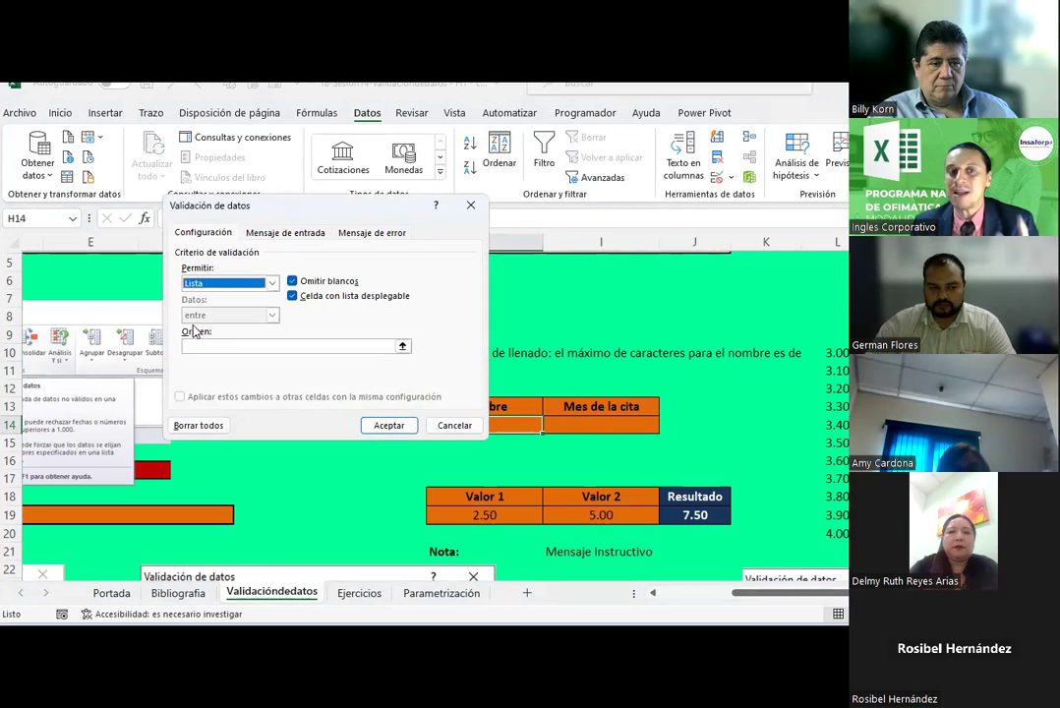
{"action": "left_click", "coordinate": [206, 347]}
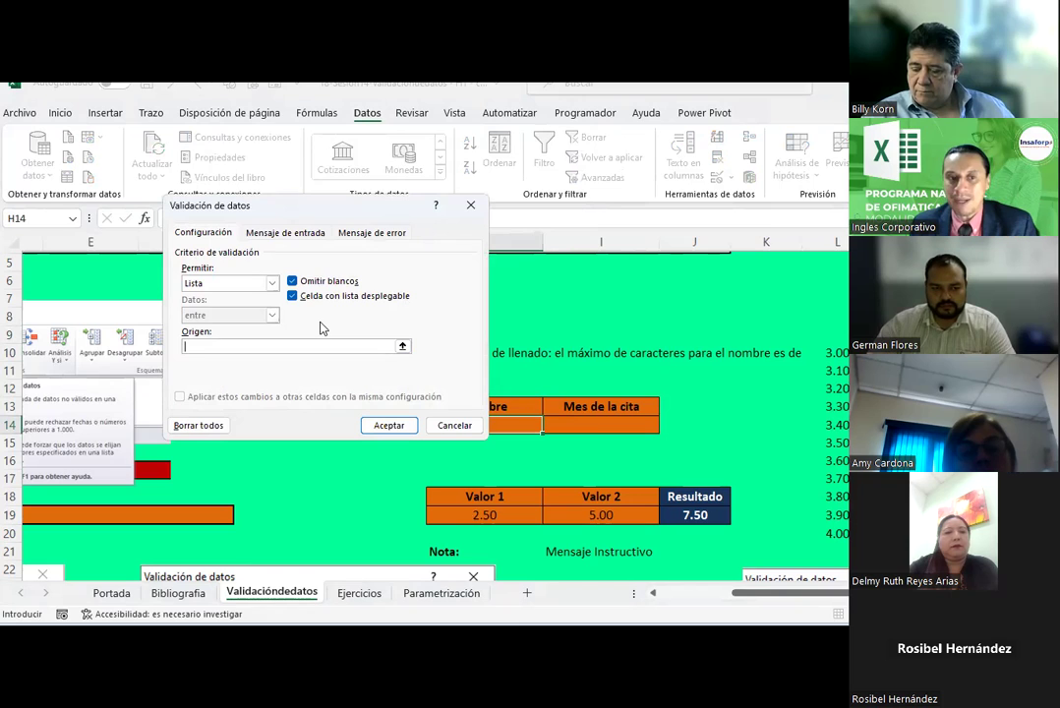
{"action": "left_click", "coordinate": [402, 347]}
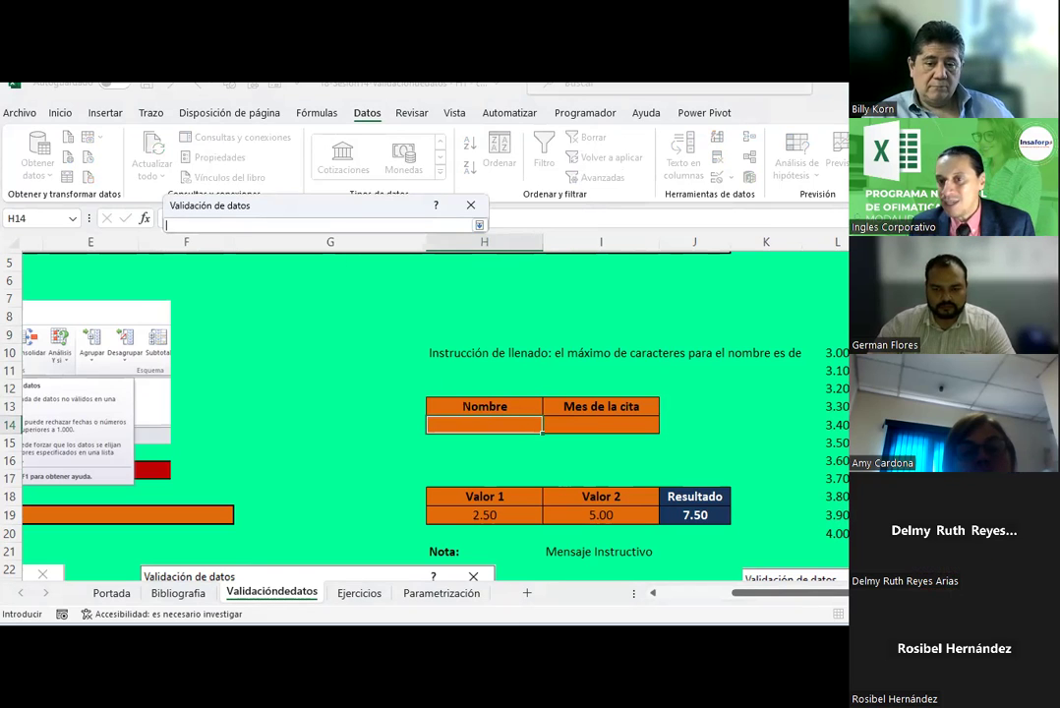
{"action": "left_click", "coordinate": [908, 334]}
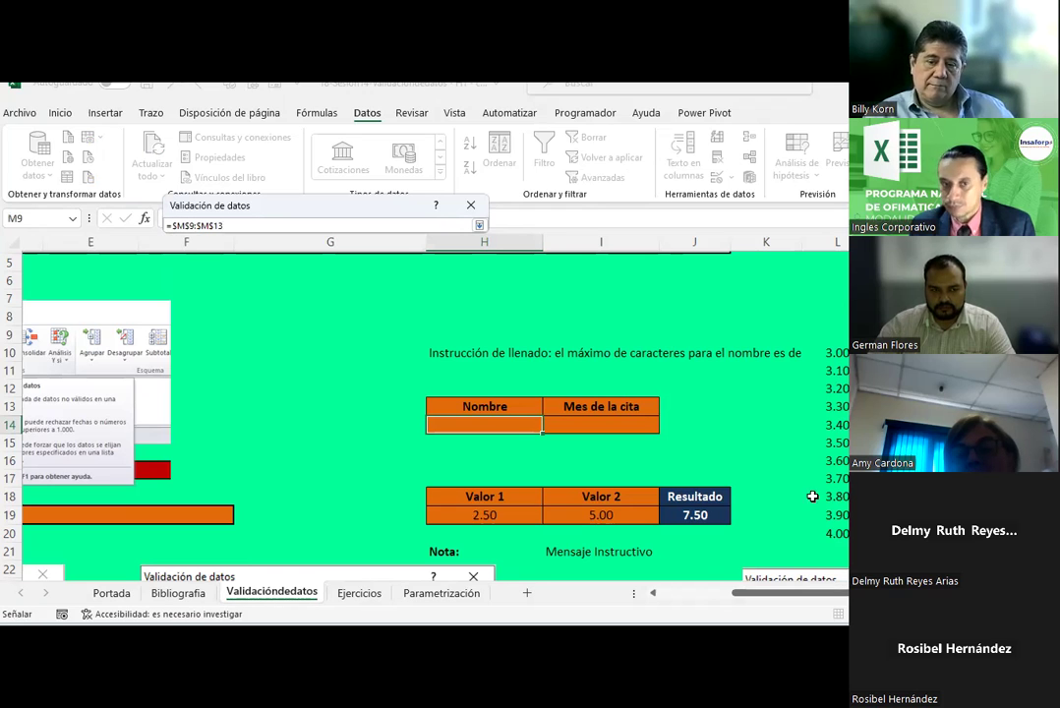
{"action": "left_click", "coordinate": [479, 225]}
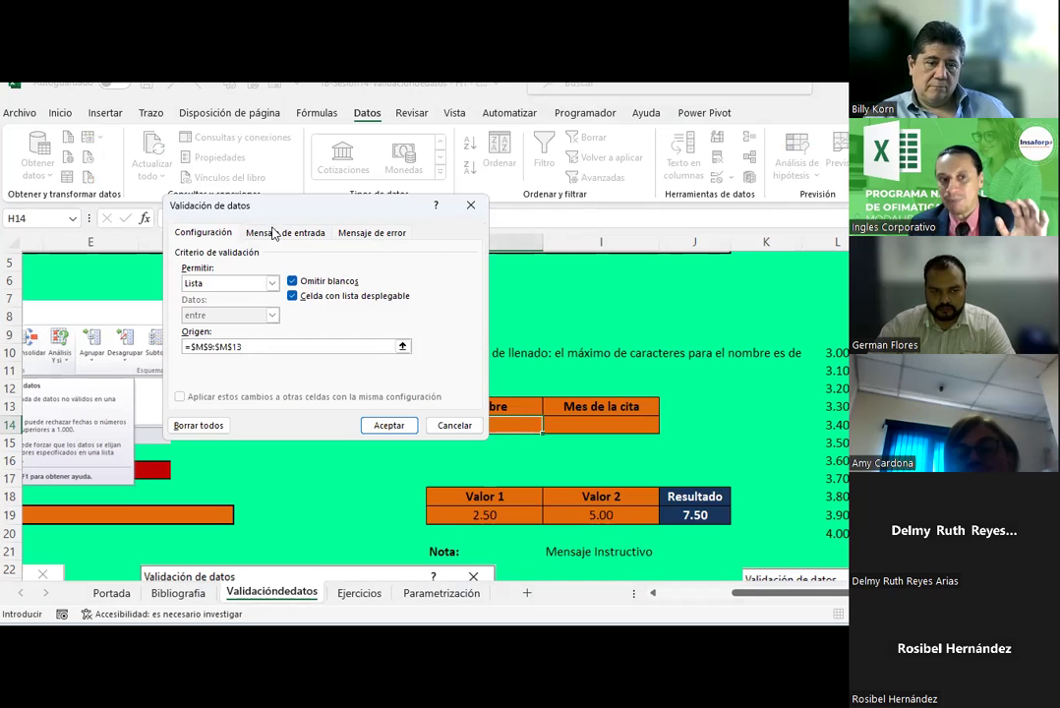
{"action": "left_click", "coordinate": [285, 232]}
{"action": "left_click", "coordinate": [362, 233]}
{"action": "left_click", "coordinate": [204, 232]}
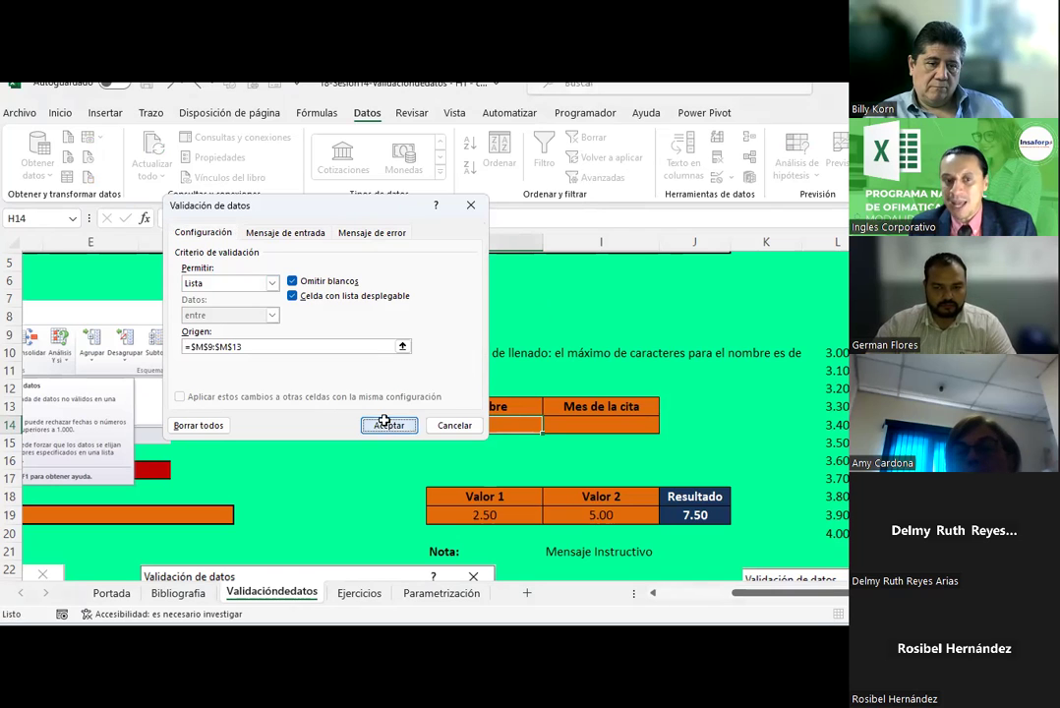
{"action": "left_click", "coordinate": [385, 424]}
{"action": "left_click", "coordinate": [433, 370]}
{"action": "left_click", "coordinate": [466, 423]}
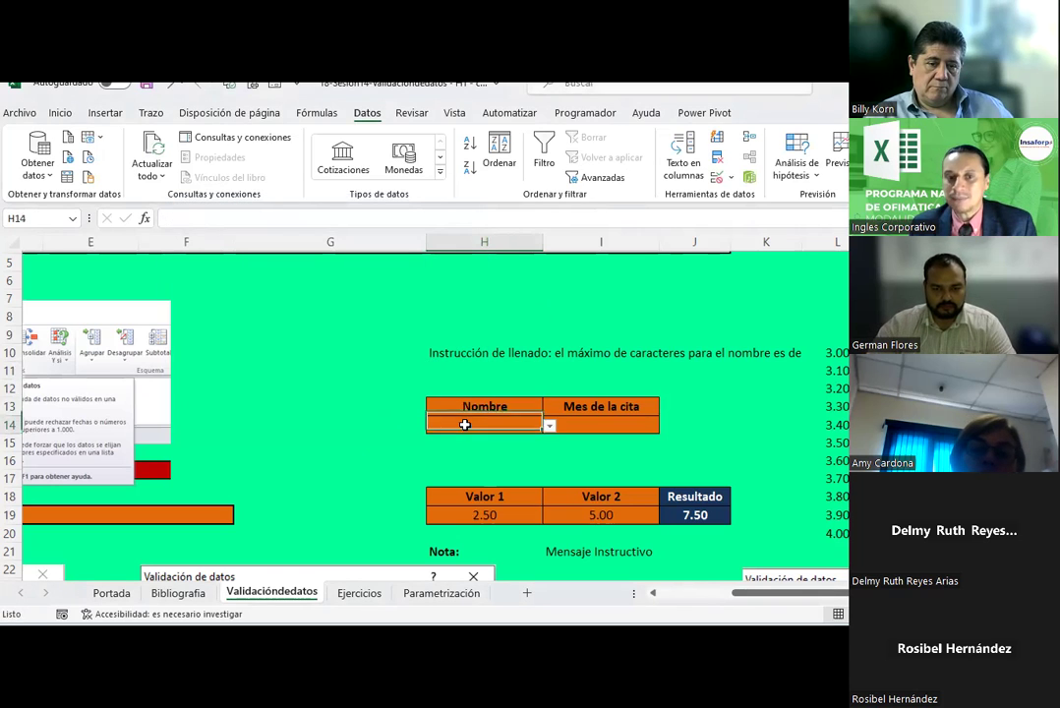
{"action": "scroll", "coordinate": [406, 376], "scroll_direction": "down", "scroll_amount": 1}
{"action": "scroll", "coordinate": [405, 376], "scroll_direction": "down", "scroll_amount": 1}
{"action": "left_click", "coordinate": [548, 374]}
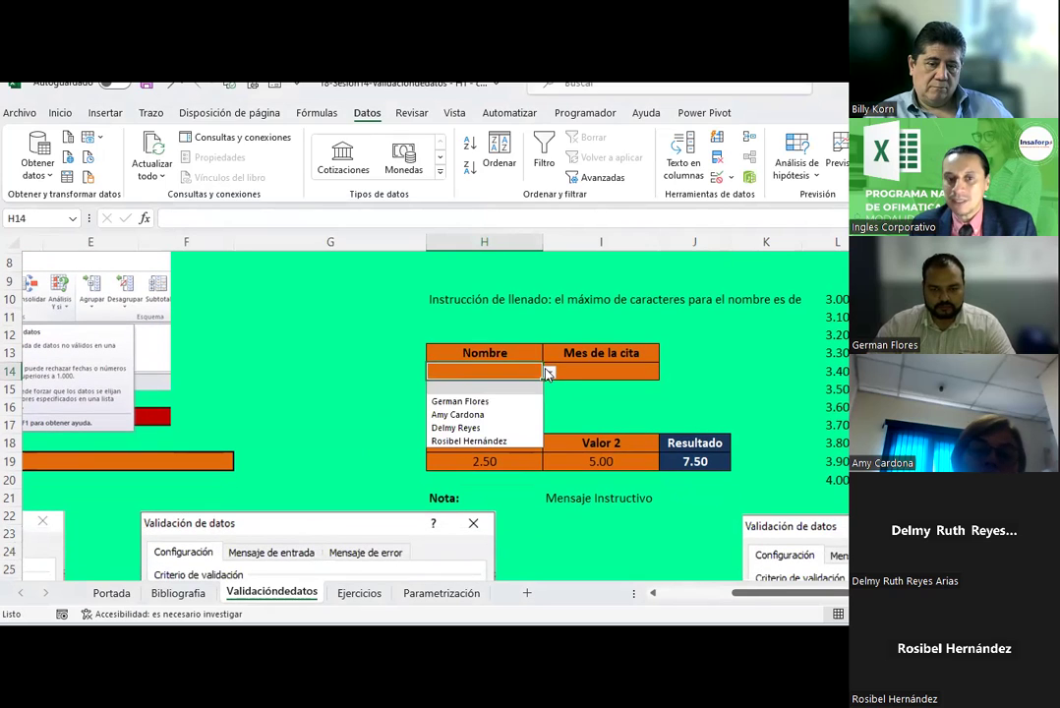
{"action": "left_click", "coordinate": [504, 404]}
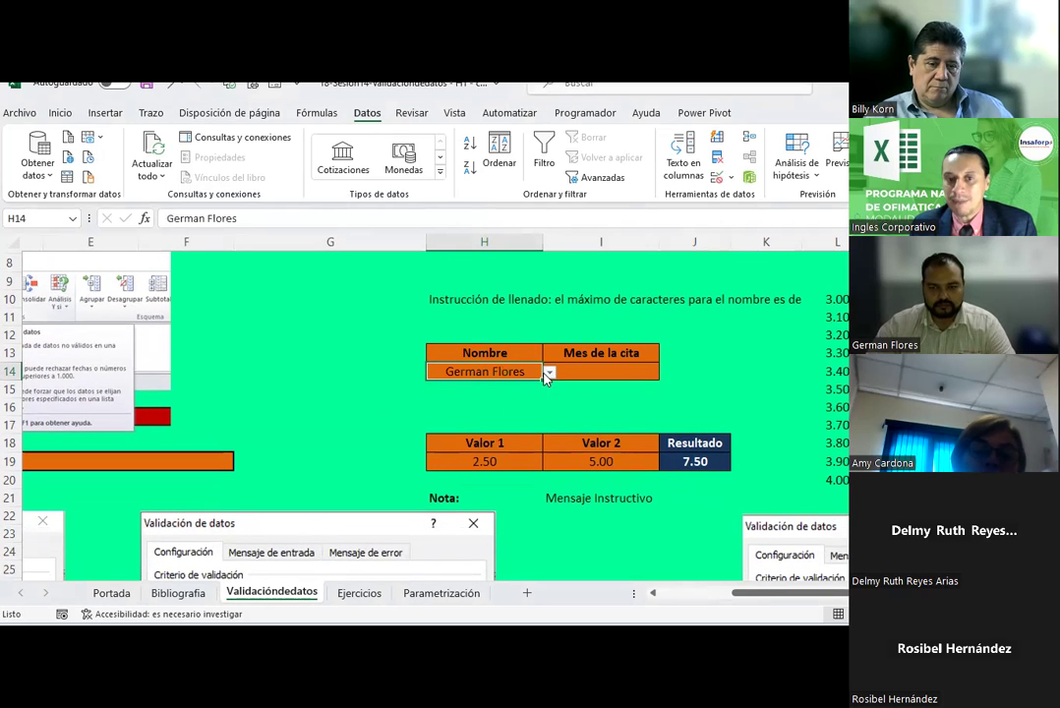
{"action": "left_click", "coordinate": [549, 374]}
{"action": "left_click", "coordinate": [472, 414]}
{"action": "left_click", "coordinate": [549, 373]}
{"action": "left_click", "coordinate": [455, 428]}
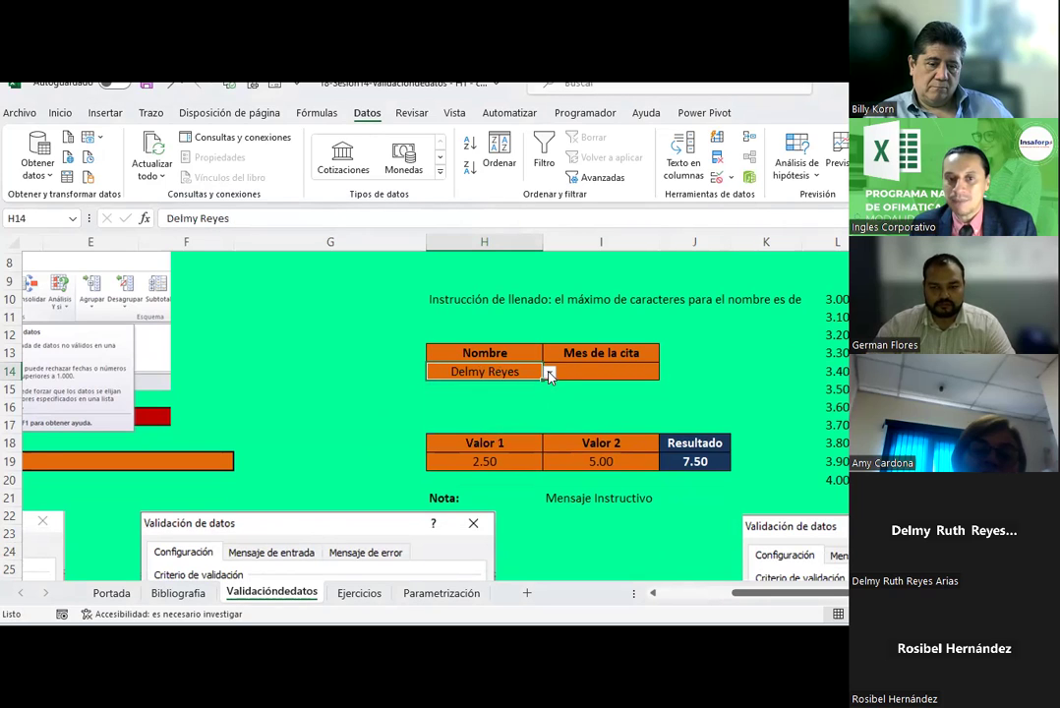
{"action": "left_click", "coordinate": [549, 373]}
{"action": "left_click", "coordinate": [494, 441]}
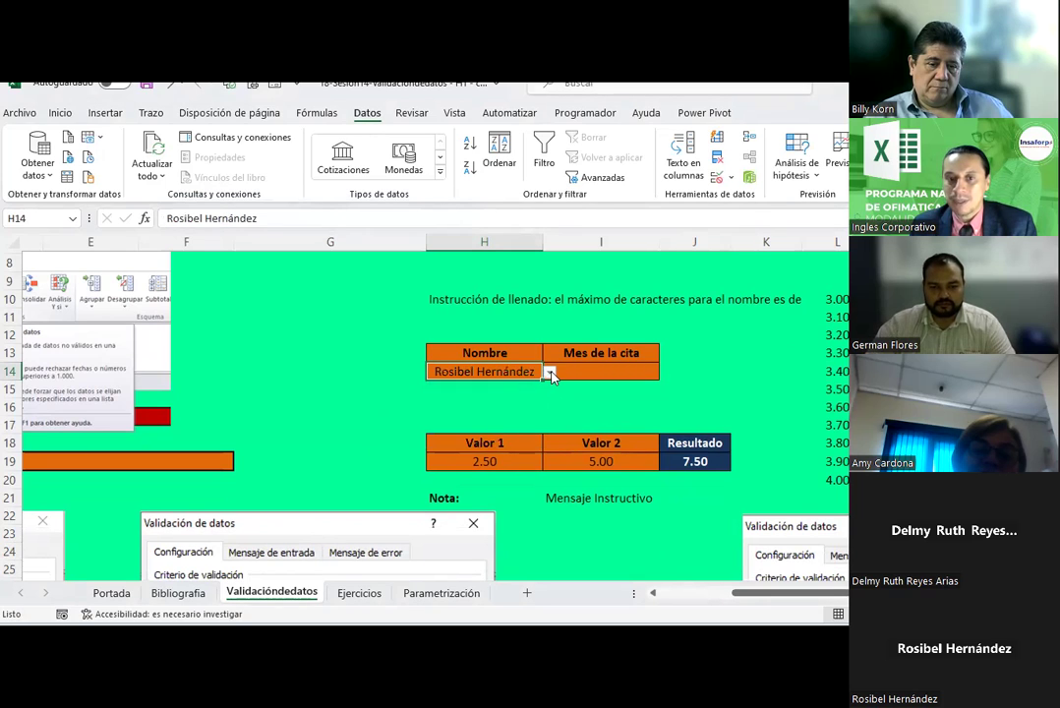
{"action": "left_click", "coordinate": [549, 374]}
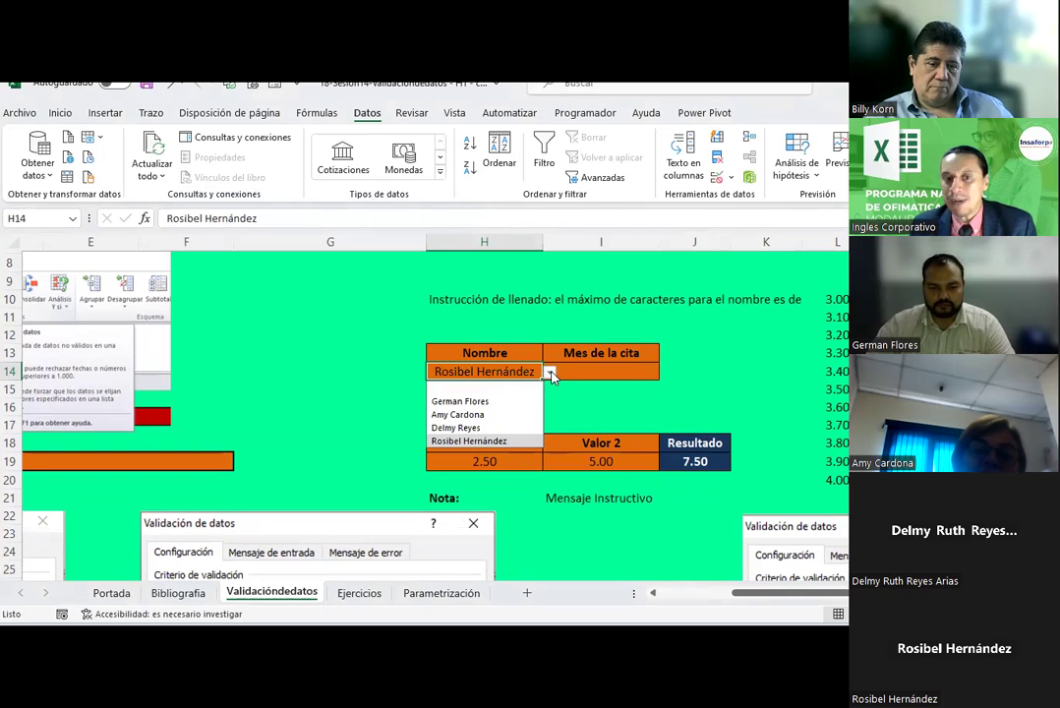
{"action": "left_click", "coordinate": [488, 390]}
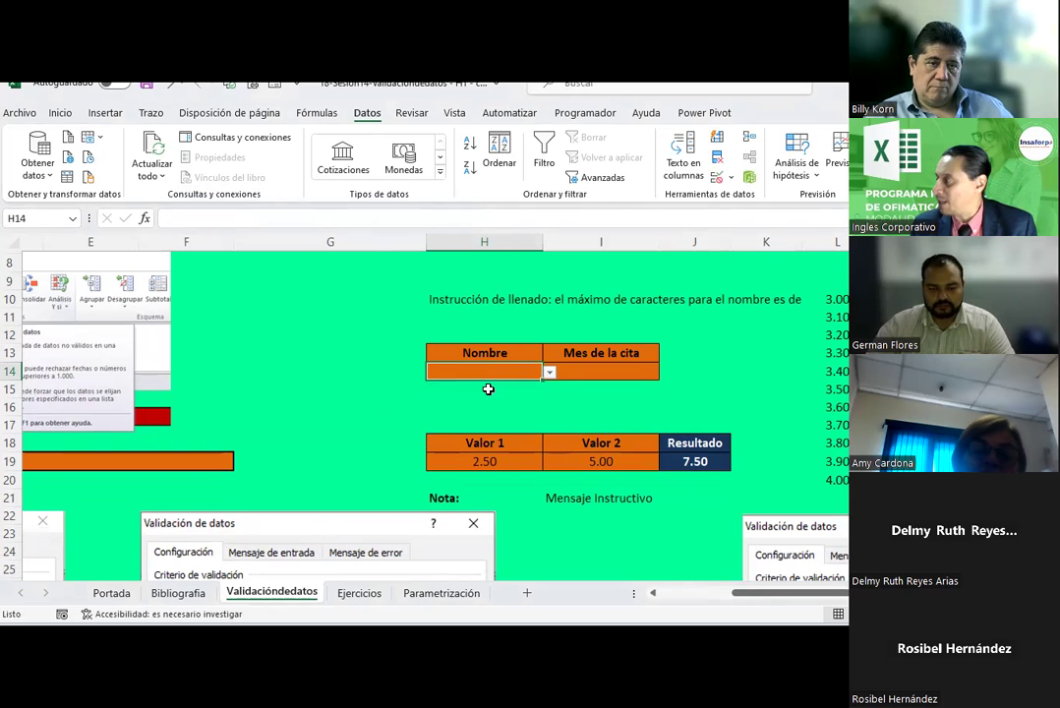
Step: Replace the last employee name in M13 with a new name
{"action": "left_click", "coordinate": [909, 352]}
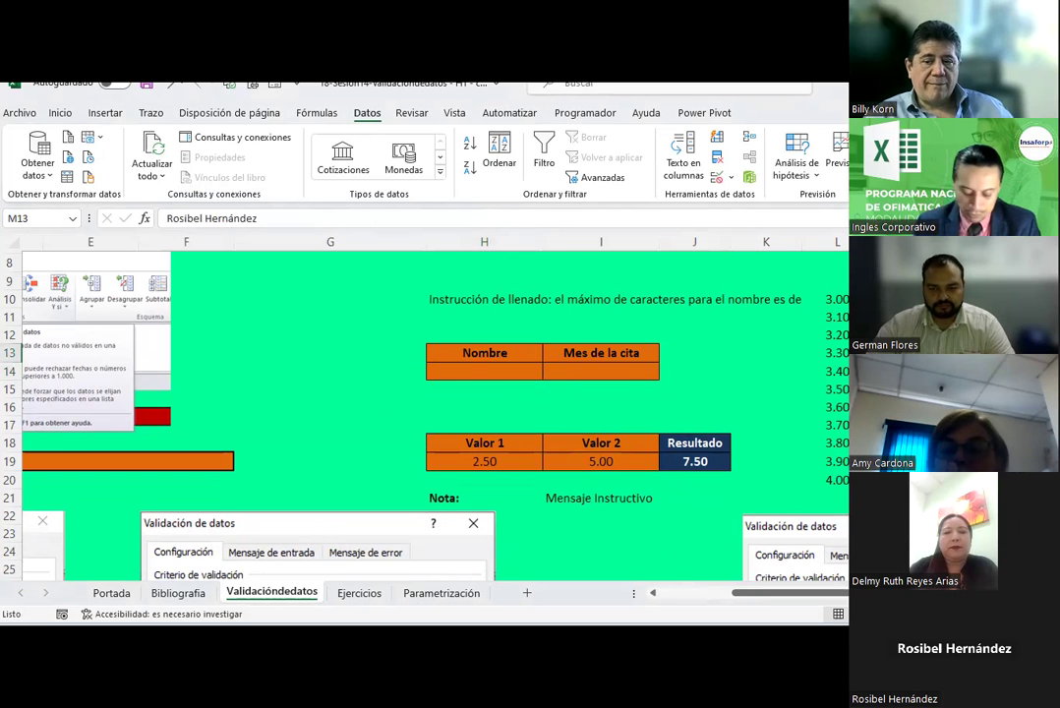
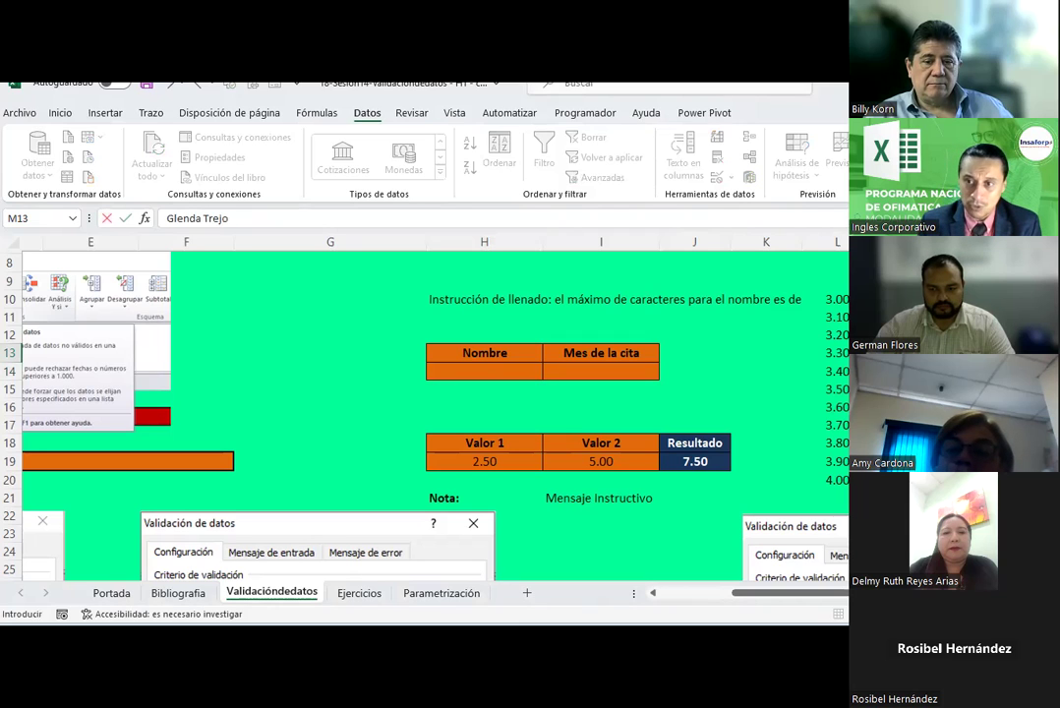
{"action": "key", "text": "Return"}
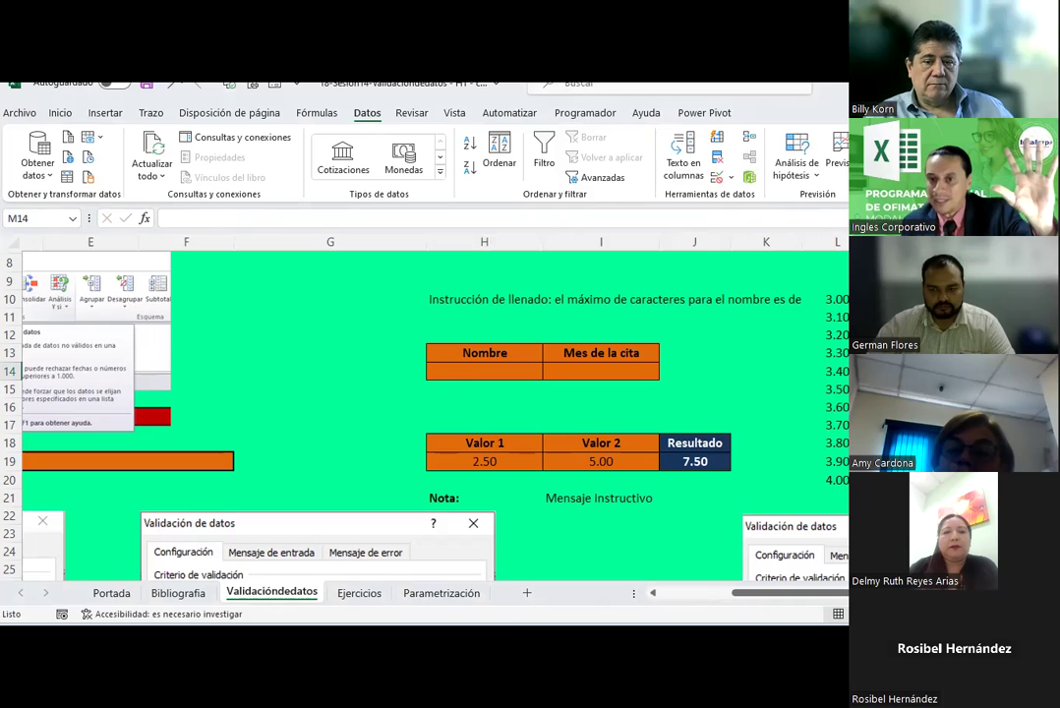
{"action": "key", "text": "Up"}
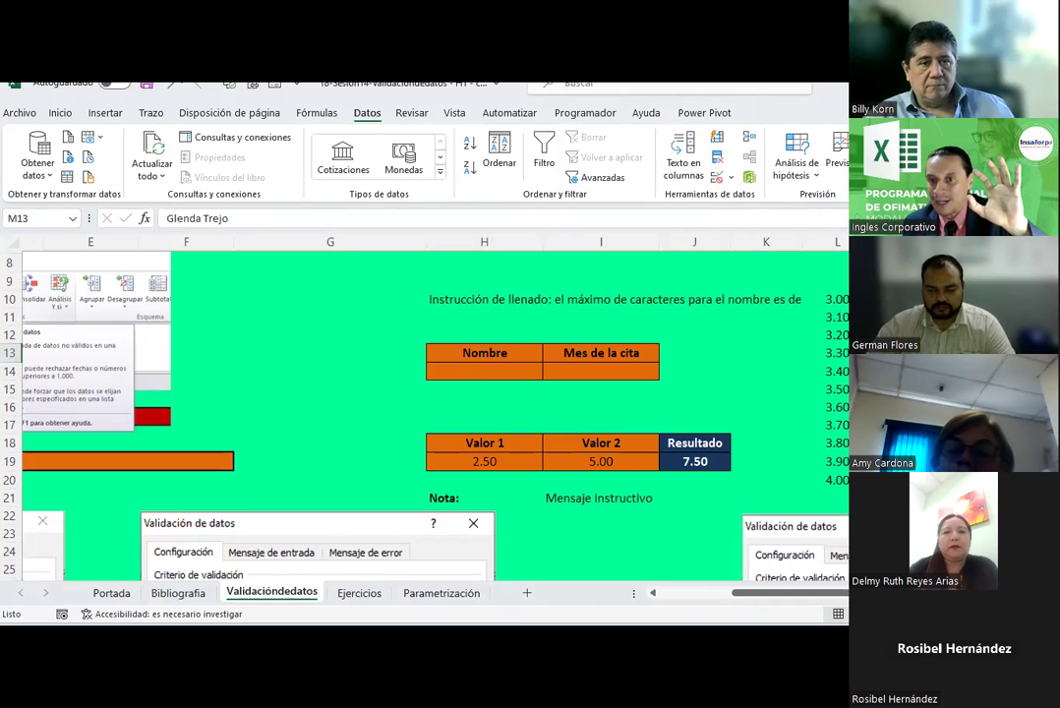
Step: Choose the newly added name for H14 from its dropdown list
{"action": "left_click", "coordinate": [514, 365]}
{"action": "left_click", "coordinate": [549, 372]}
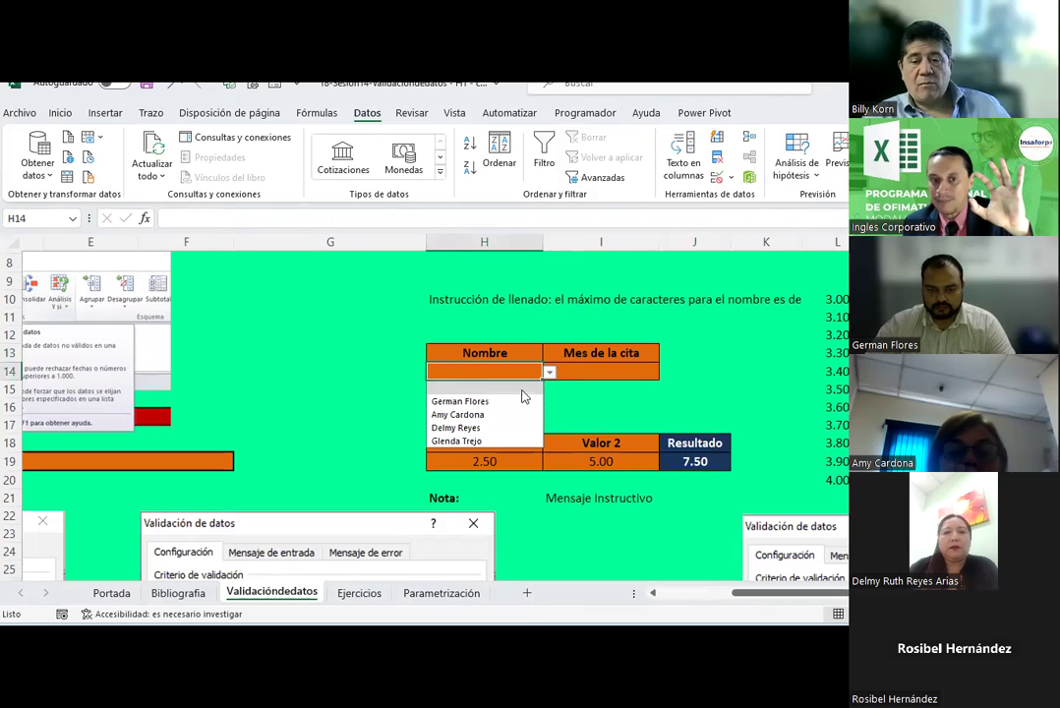
{"action": "left_click", "coordinate": [484, 442]}
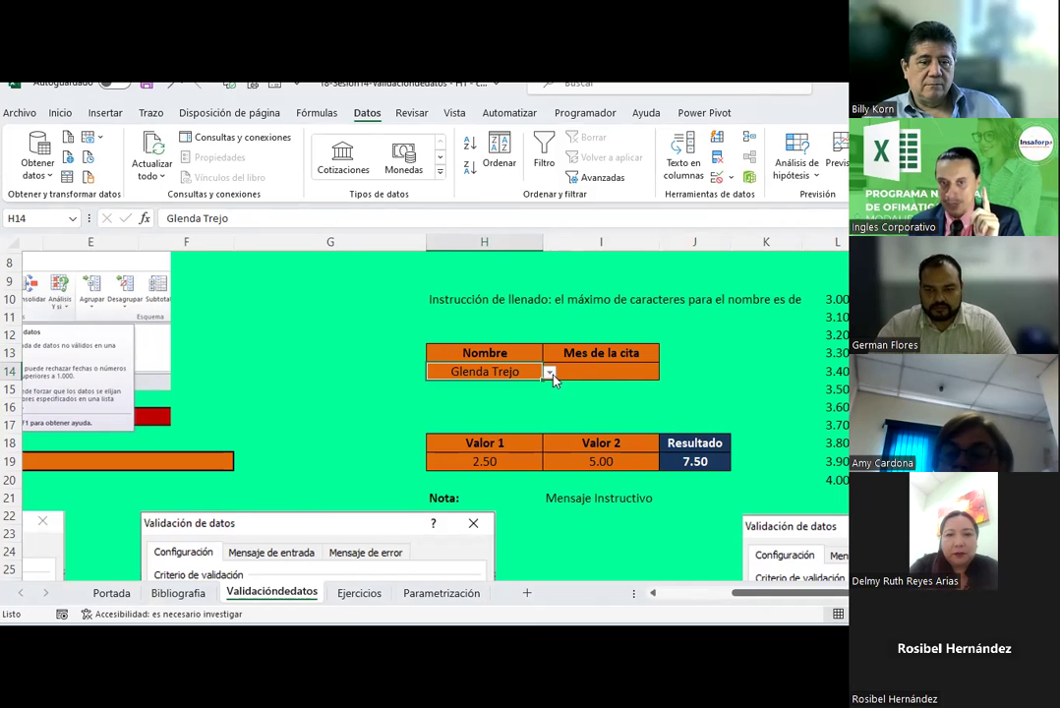
{"action": "left_click", "coordinate": [486, 393]}
Step: Give cell H15 an orange fill and borders on all sides
{"action": "left_click", "coordinate": [60, 112]}
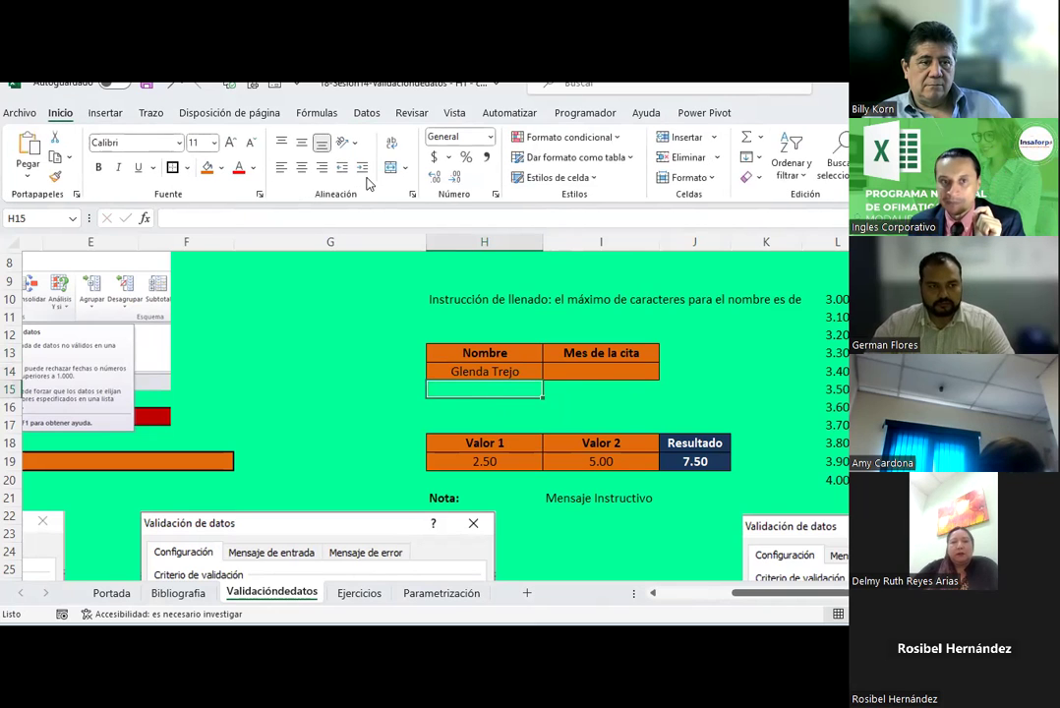
{"action": "left_click", "coordinate": [208, 168]}
{"action": "left_click", "coordinate": [590, 408]}
{"action": "left_click", "coordinate": [531, 393]}
{"action": "left_click", "coordinate": [189, 170]}
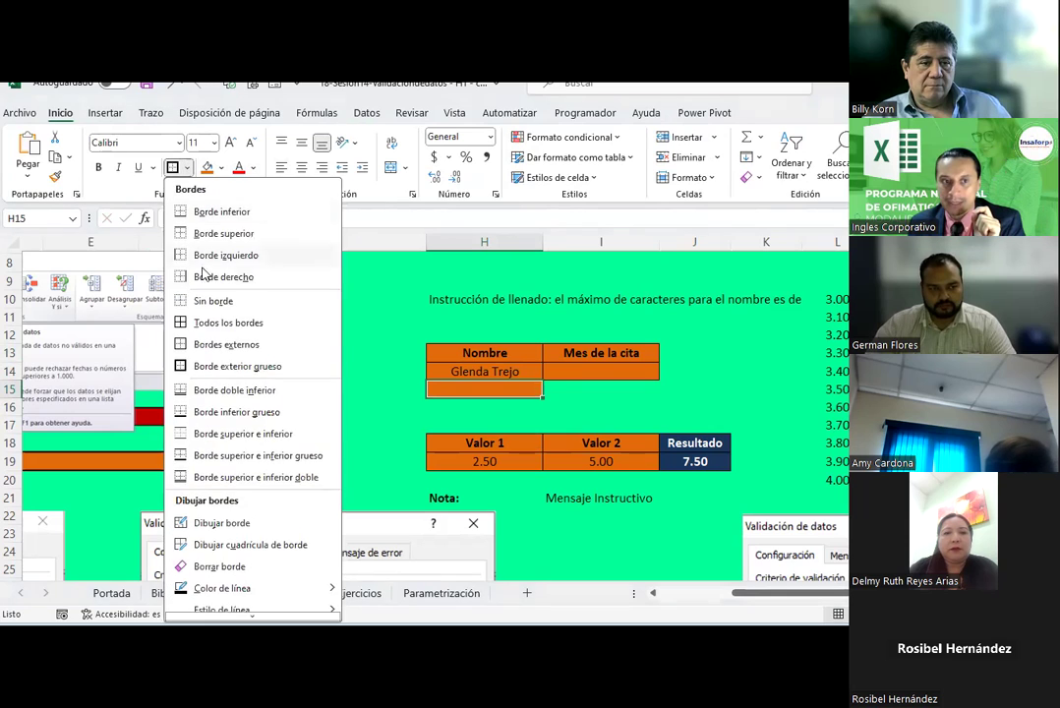
{"action": "left_click", "coordinate": [220, 325]}
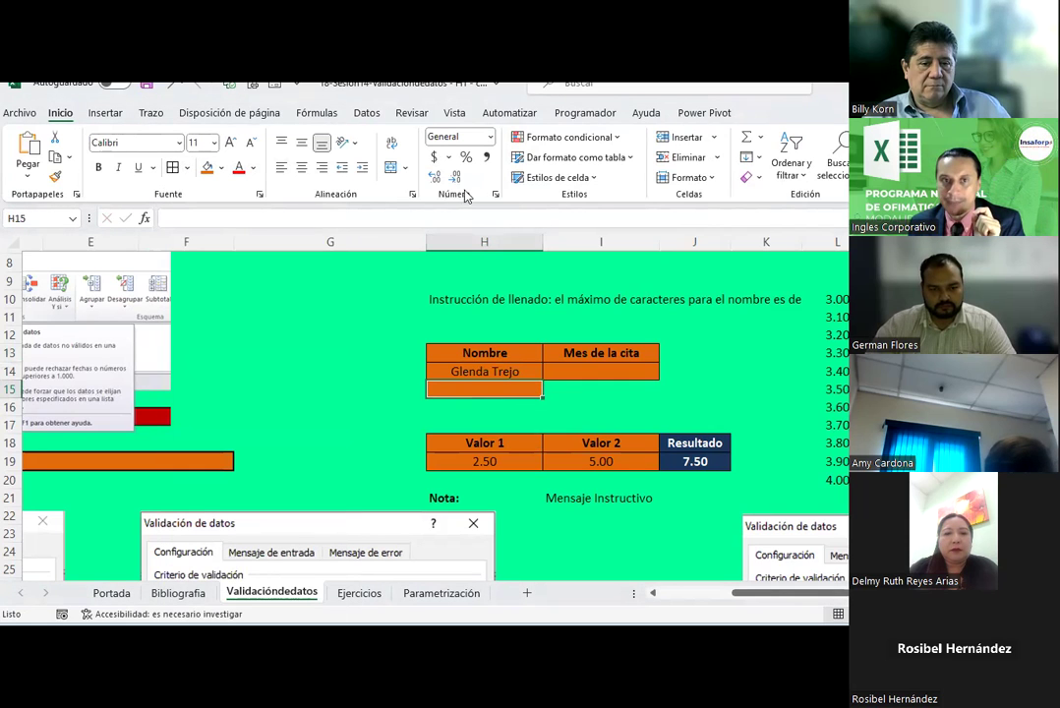
{"action": "left_click", "coordinate": [366, 114]}
{"action": "left_click", "coordinate": [732, 180]}
Step: Set H15's validation to allow a List and start entering the source 'Verdadero; Falso'
{"action": "left_click", "coordinate": [768, 197]}
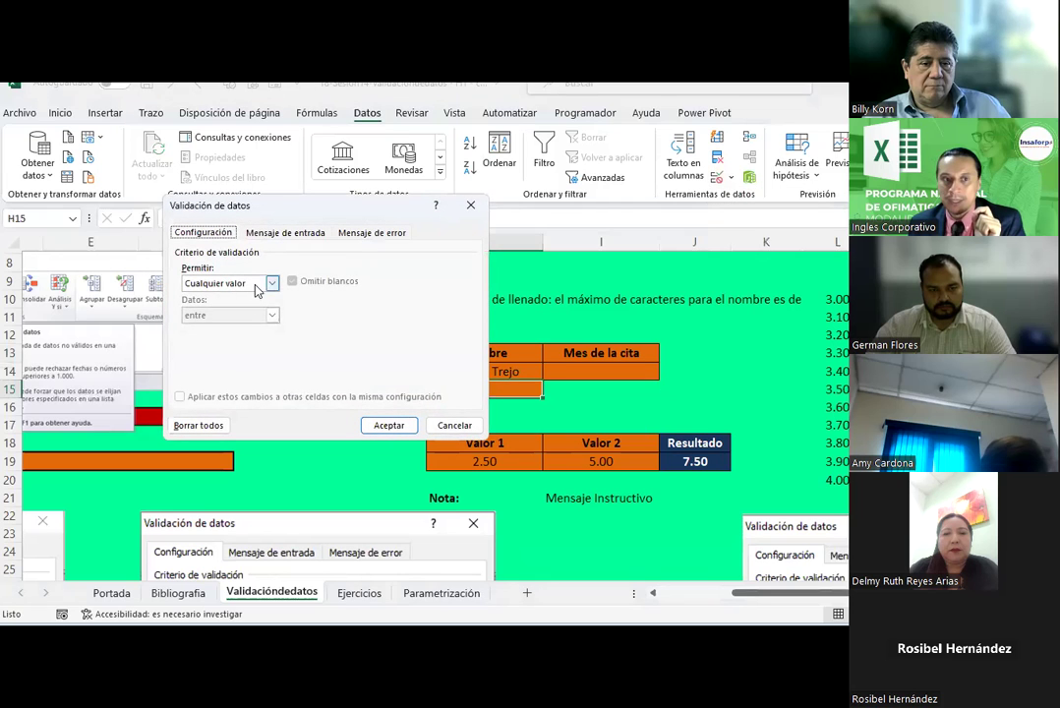
{"action": "left_click", "coordinate": [256, 287]}
{"action": "left_click", "coordinate": [212, 322]}
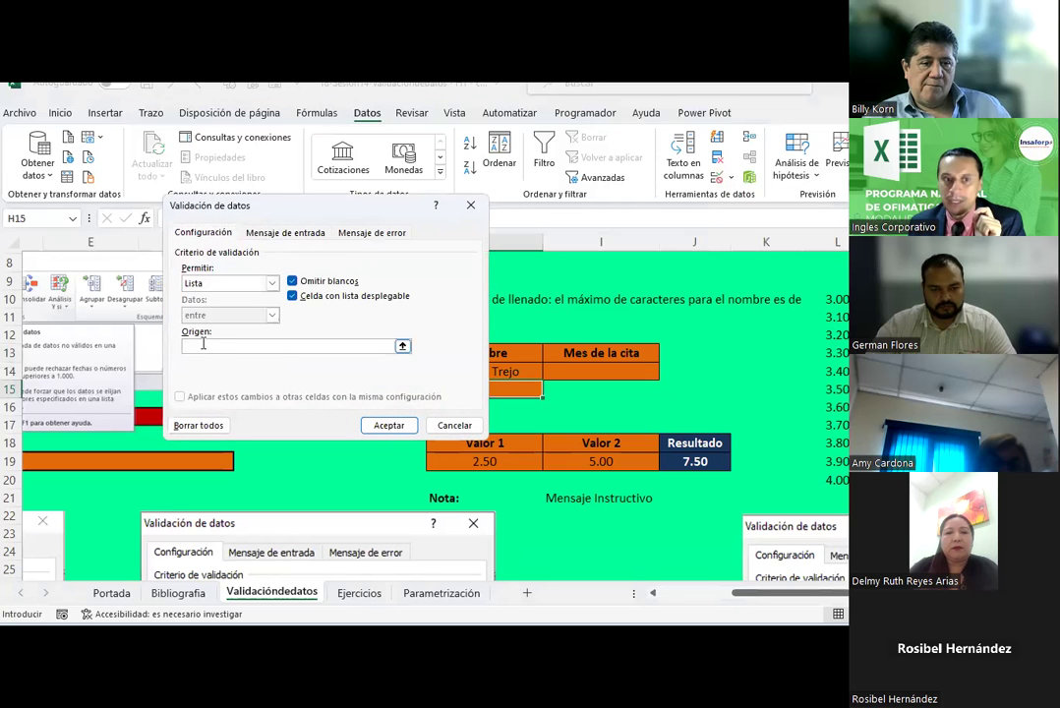
{"action": "left_click", "coordinate": [202, 344]}
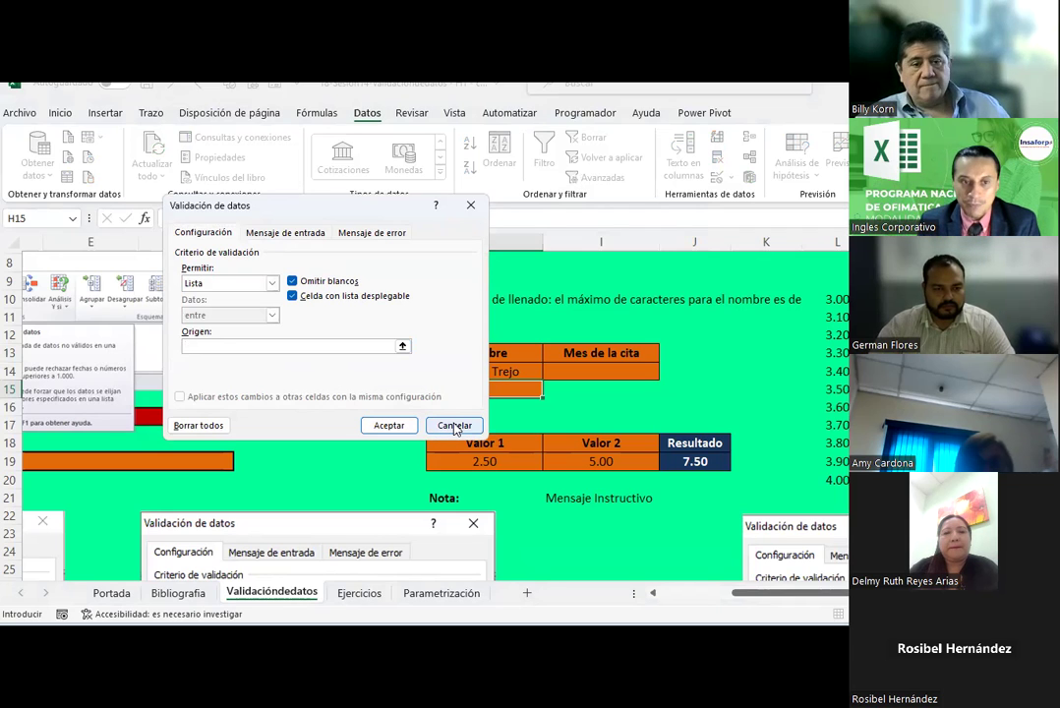
{"action": "type", "text": "Verdad"}
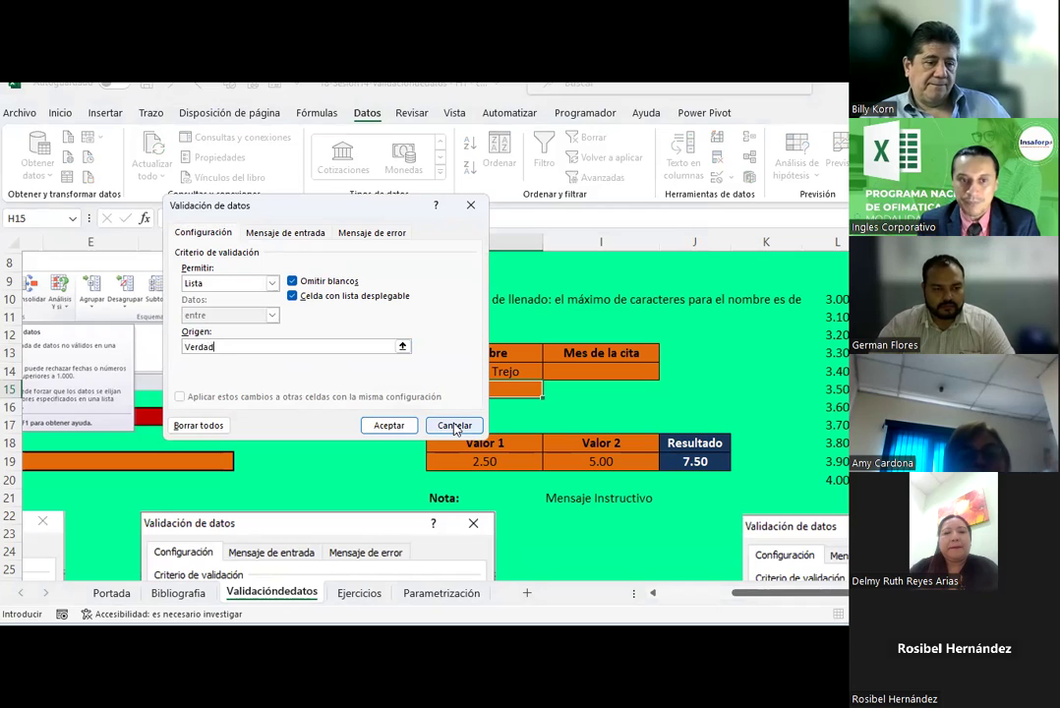
{"action": "type", "text": "ero; "}
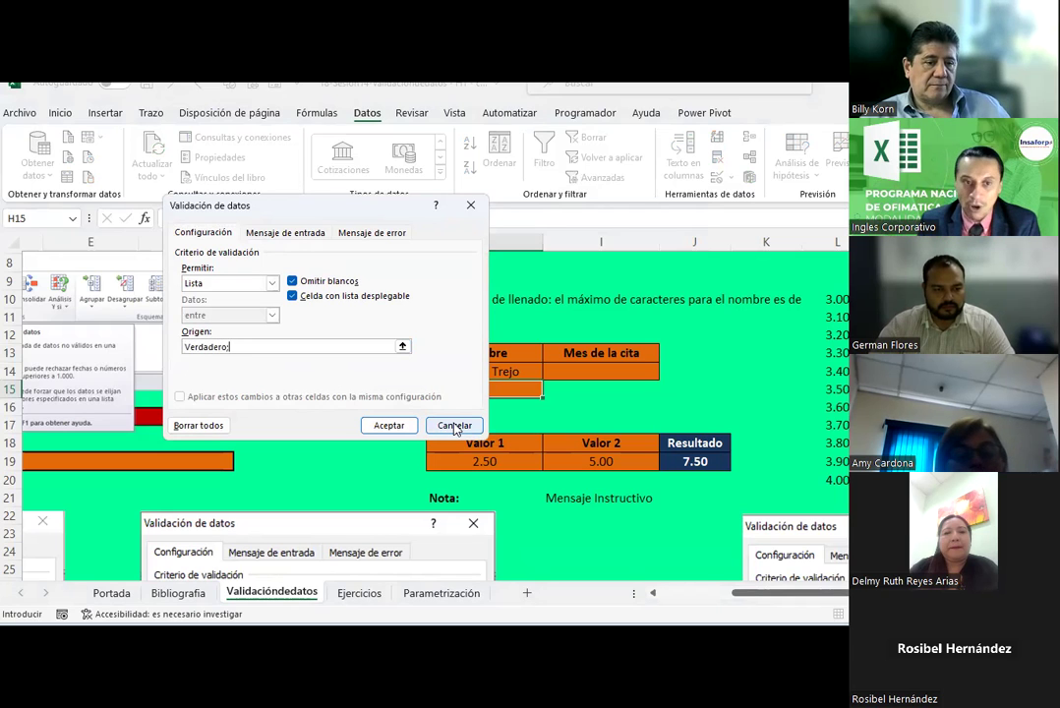
{"action": "type", "text": "Falso"}
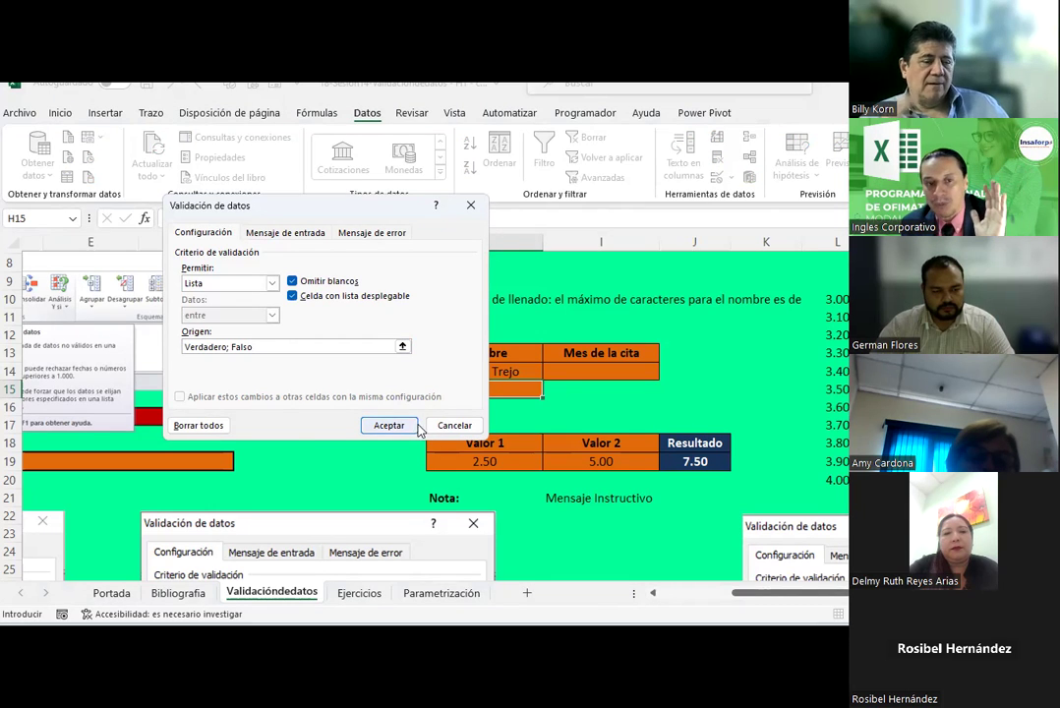
Step: Confirm the Verdadero/Falso list for H15, pick Verdadero, then change it to Falso
{"action": "left_click", "coordinate": [387, 425]}
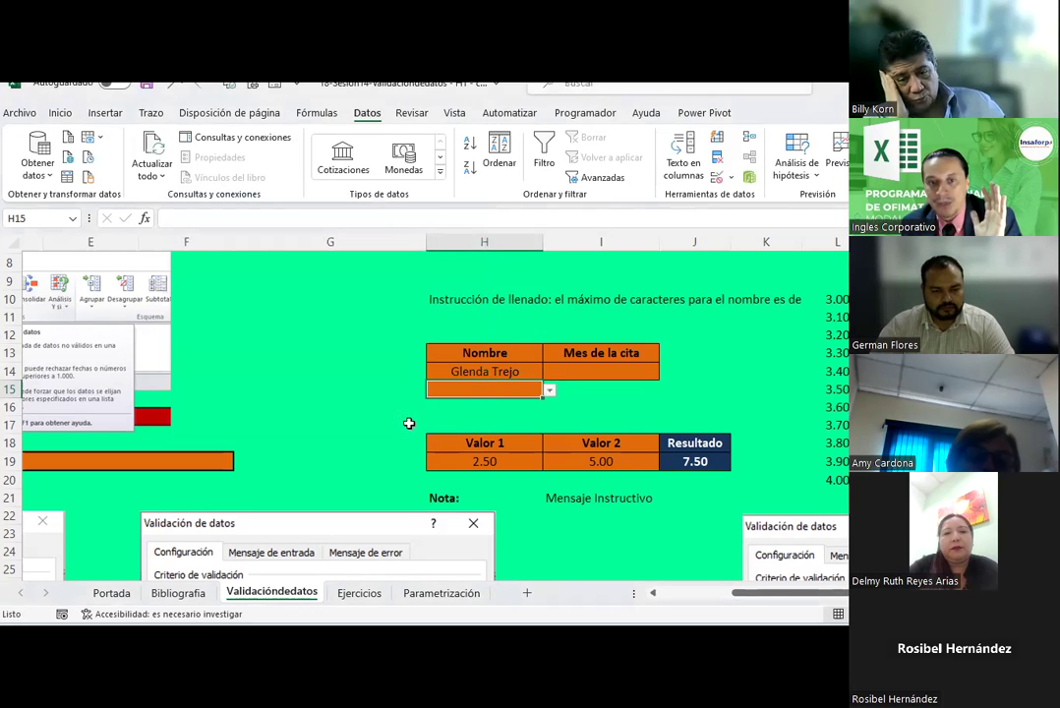
{"action": "left_click", "coordinate": [549, 390]}
{"action": "left_click", "coordinate": [478, 406]}
{"action": "left_click", "coordinate": [549, 391]}
{"action": "left_click", "coordinate": [492, 418]}
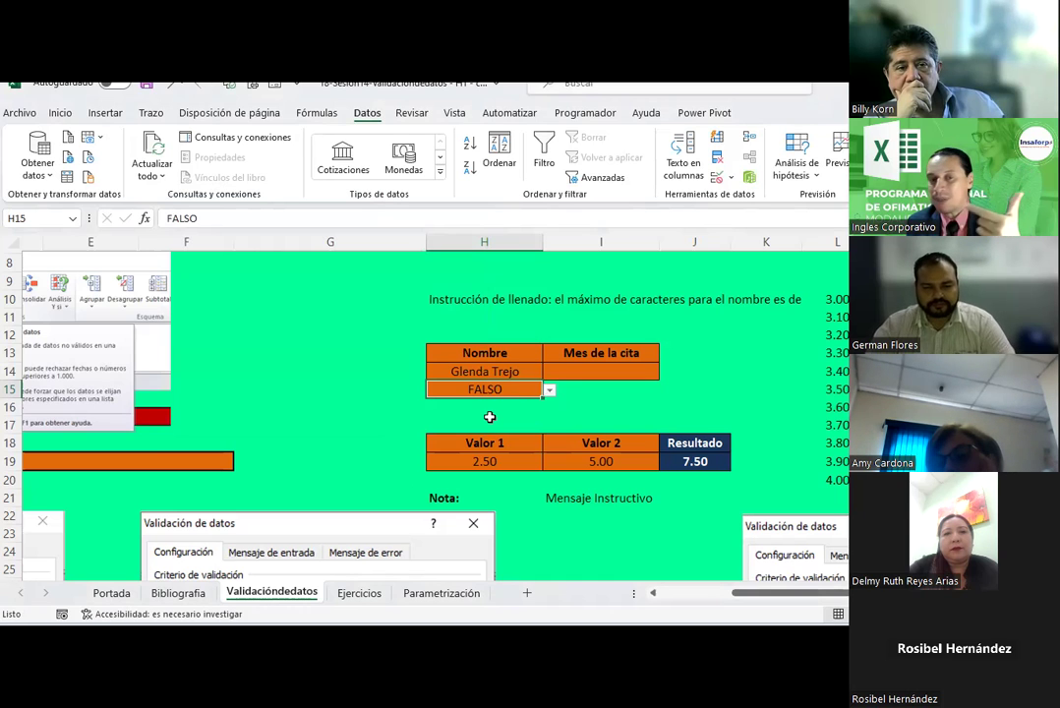
{"action": "left_click", "coordinate": [726, 177]}
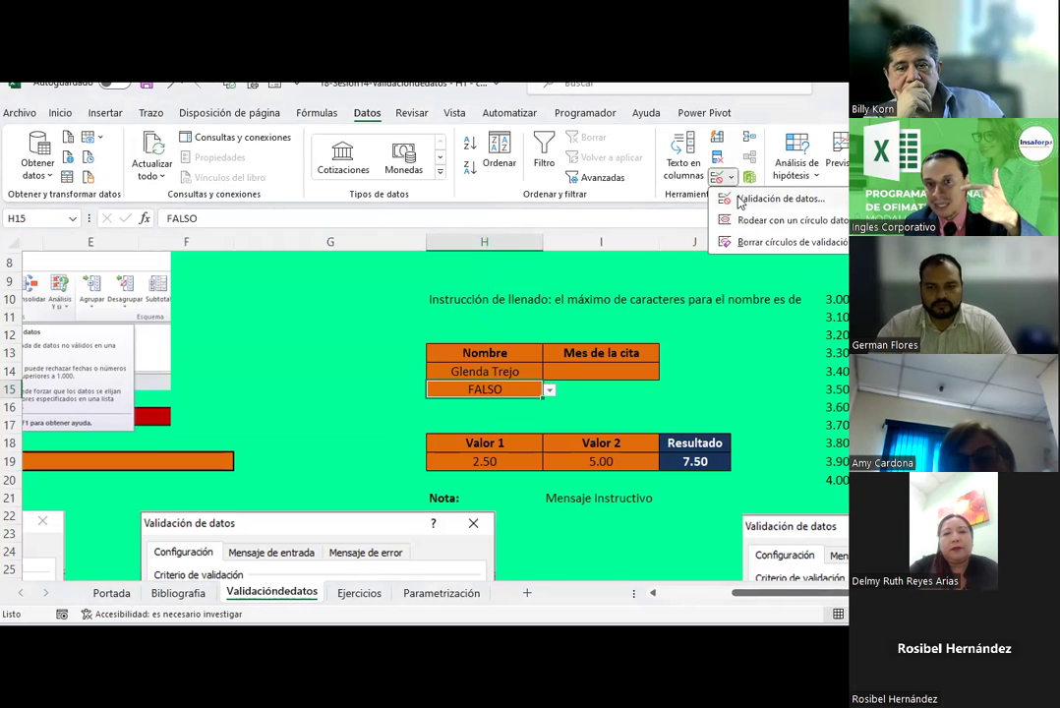
{"action": "left_click", "coordinate": [741, 201]}
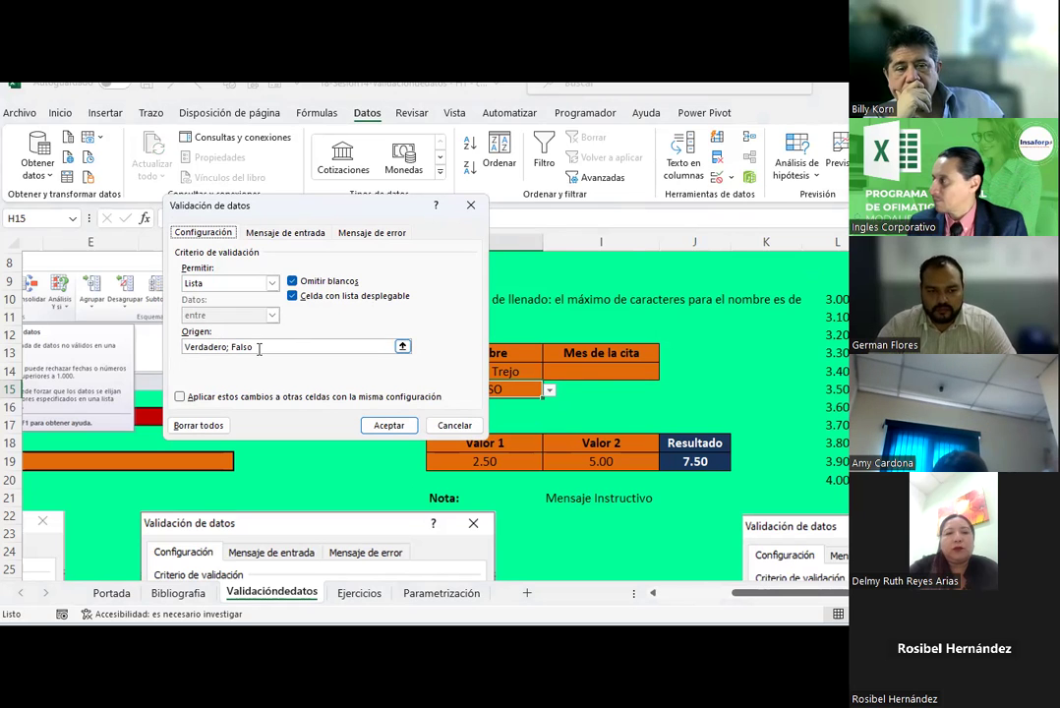
{"action": "key", "text": "Return"}
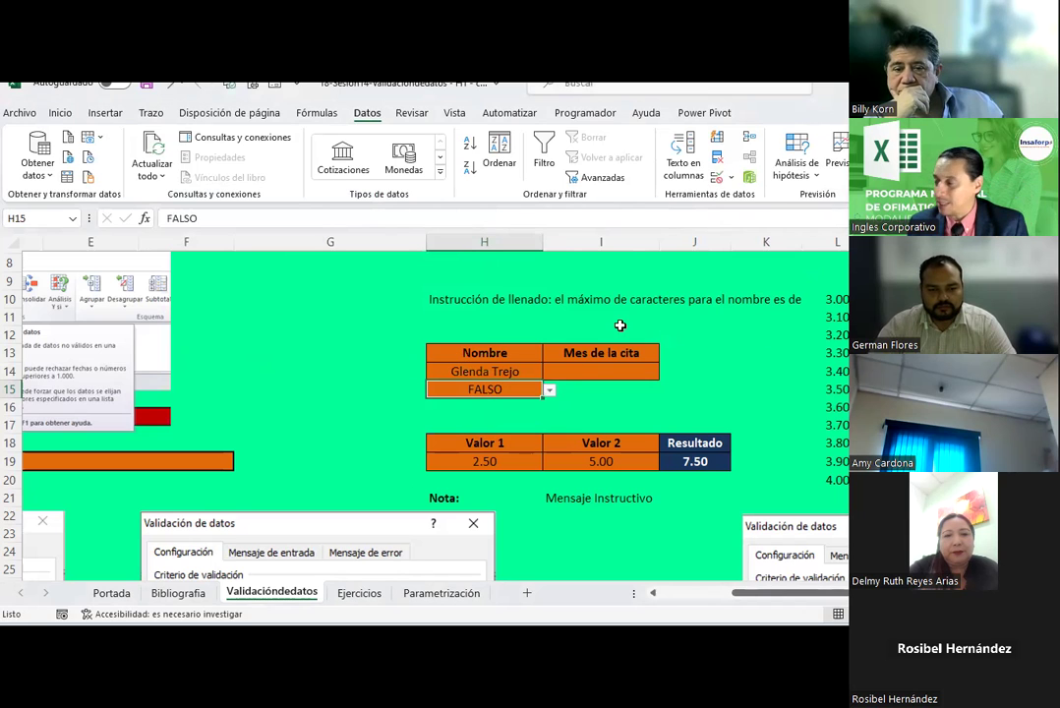
{"action": "left_click", "coordinate": [526, 372]}
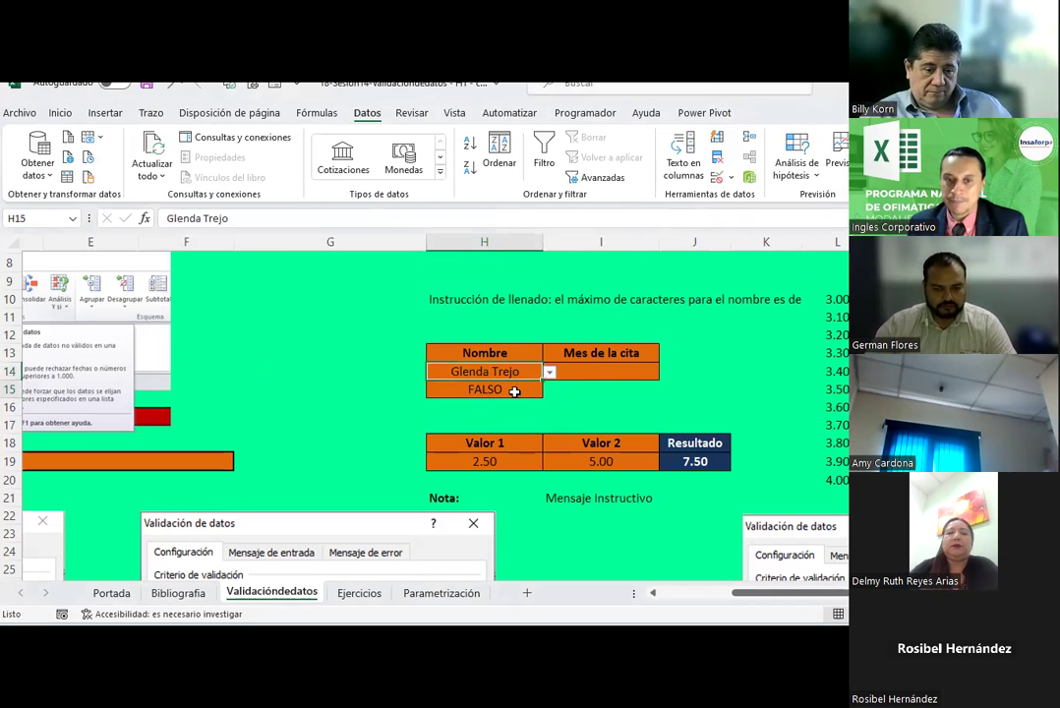
{"action": "left_click", "coordinate": [501, 371]}
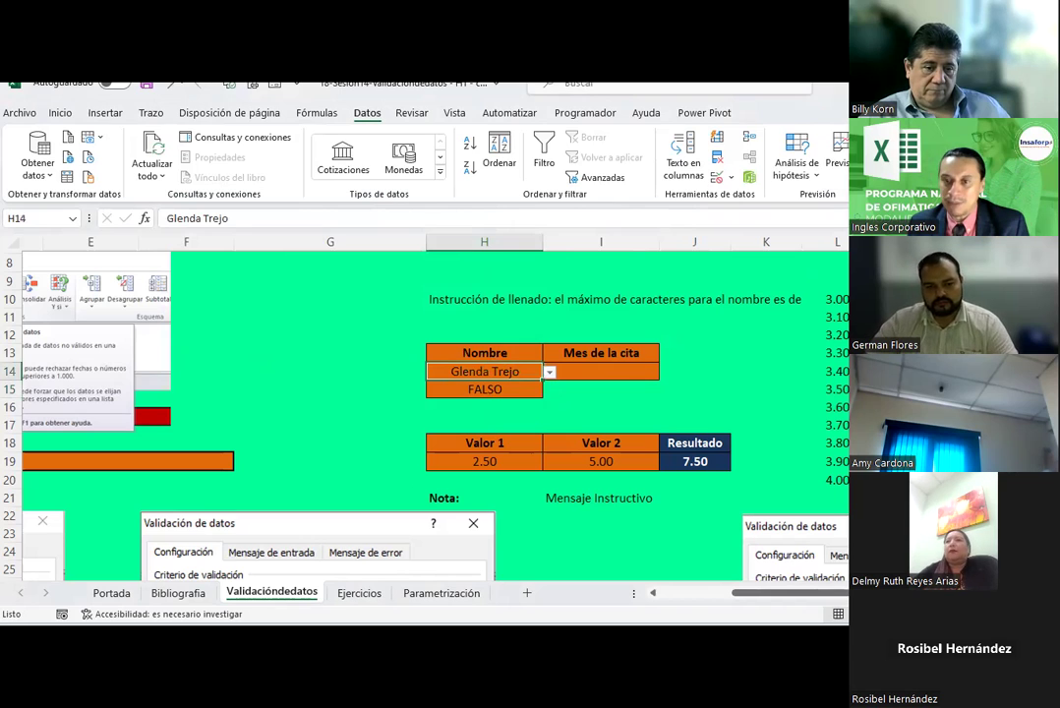
{"action": "left_click_drag", "start_coordinate": [915, 299], "coordinate": [915, 354]}
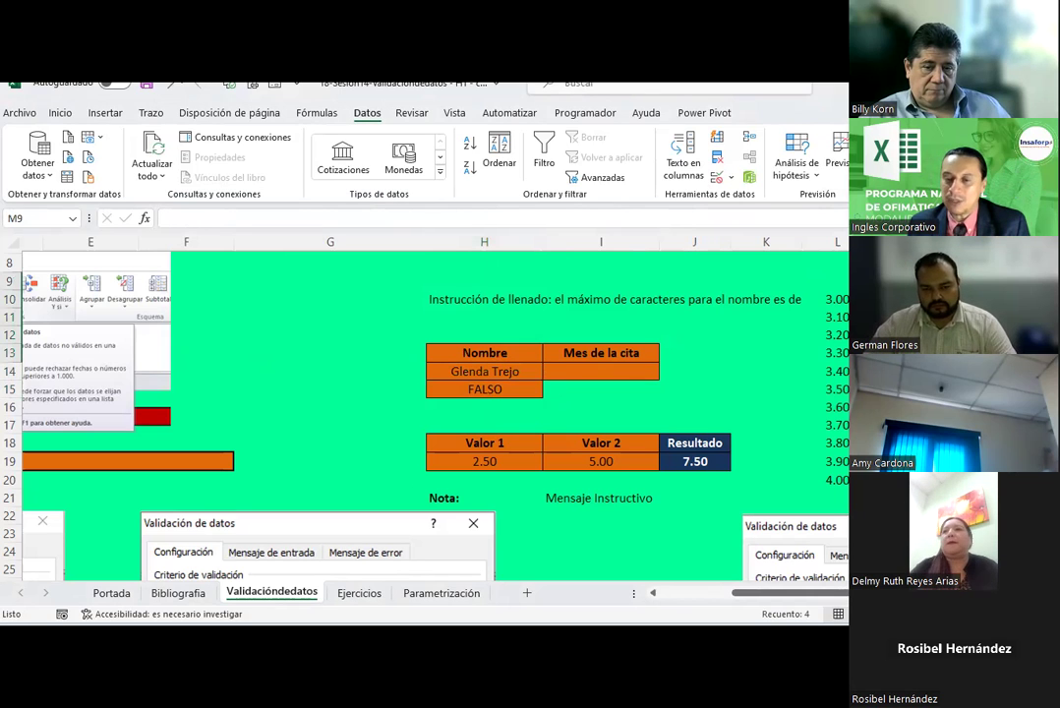
{"action": "left_click", "coordinate": [516, 389]}
{"action": "left_click", "coordinate": [551, 392]}
{"action": "left_click", "coordinate": [682, 390]}
{"action": "left_click", "coordinate": [682, 390]}
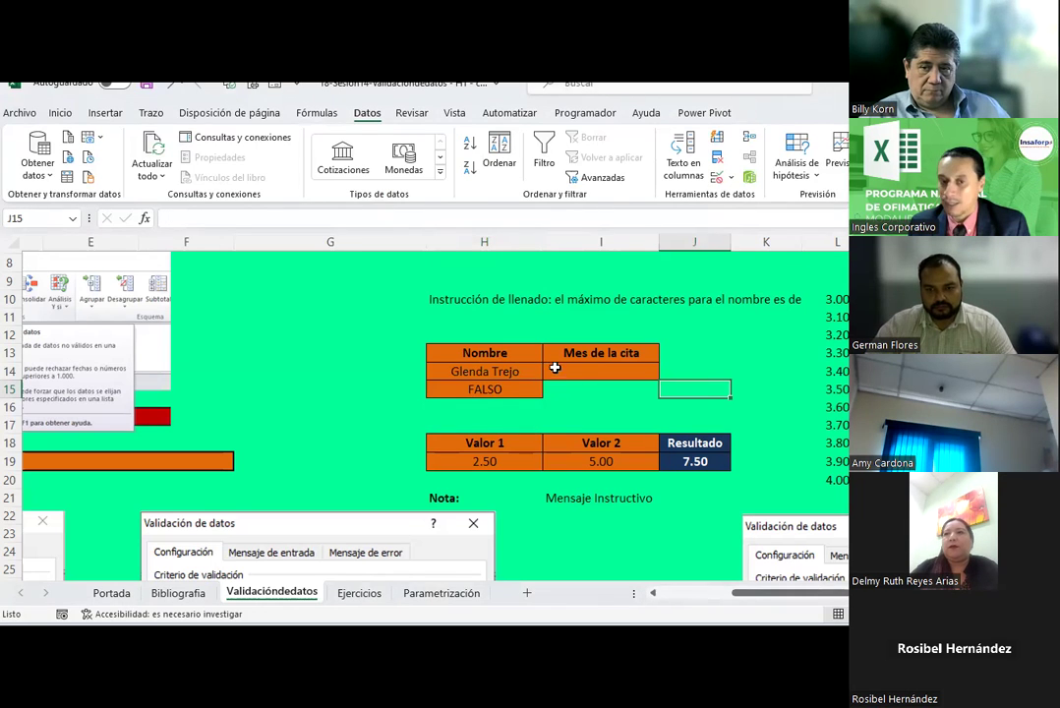
{"action": "left_click", "coordinate": [511, 370]}
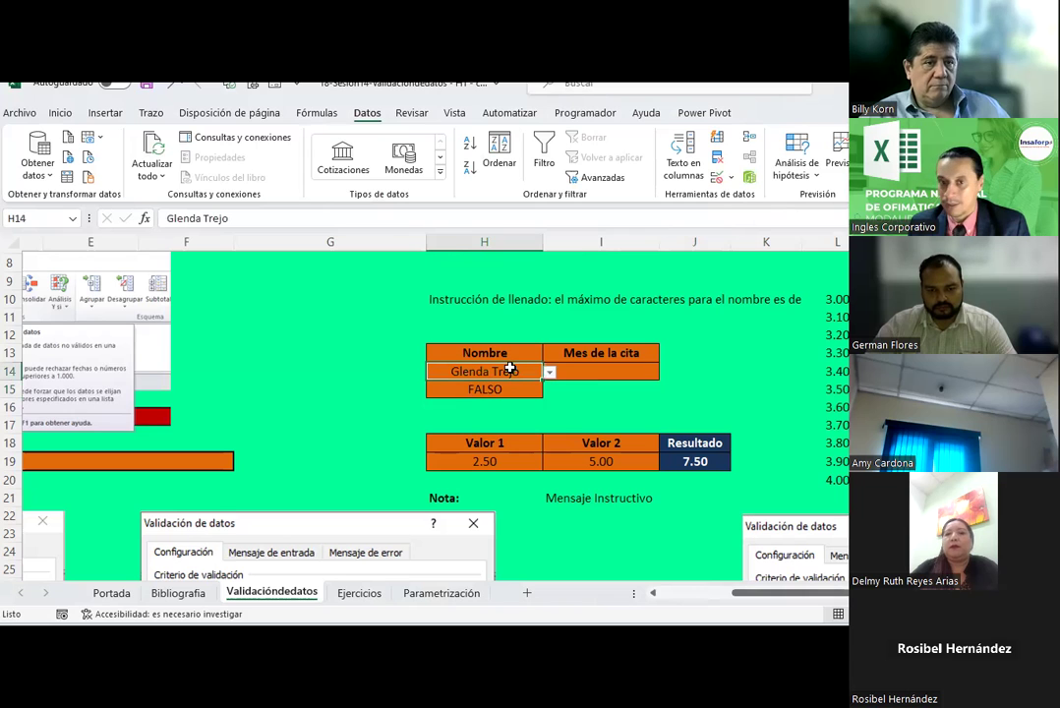
Step: Review H14's List validation, undoing a source change to keep =$M$9:$M$13
{"action": "left_click", "coordinate": [731, 182]}
{"action": "left_click", "coordinate": [747, 200]}
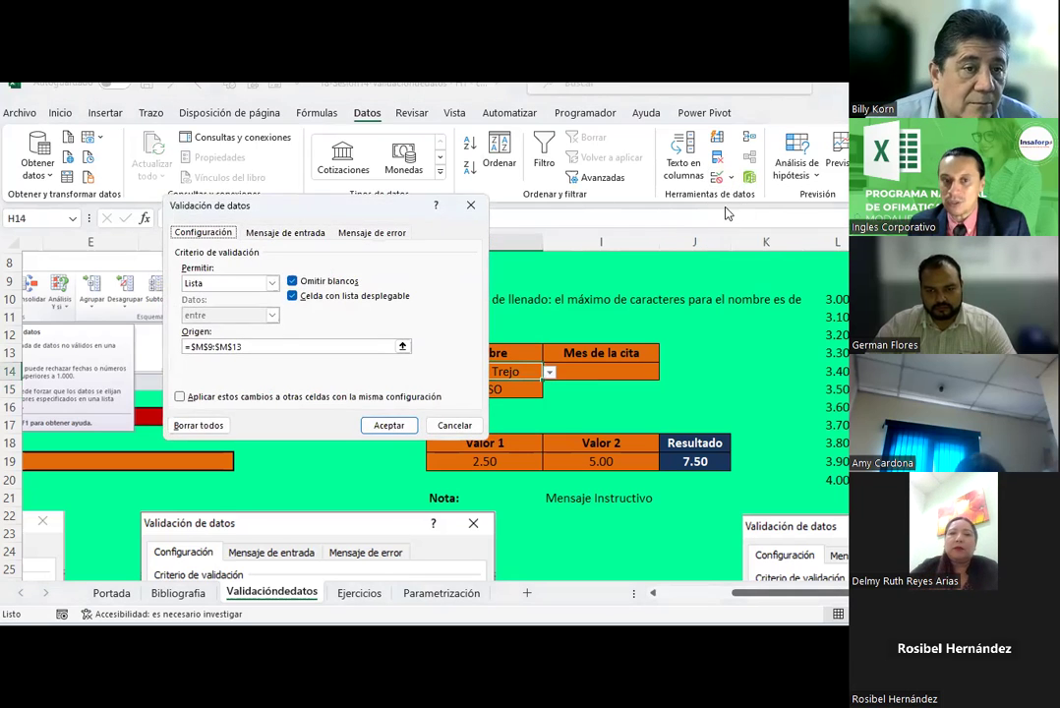
{"action": "left_click", "coordinate": [258, 283]}
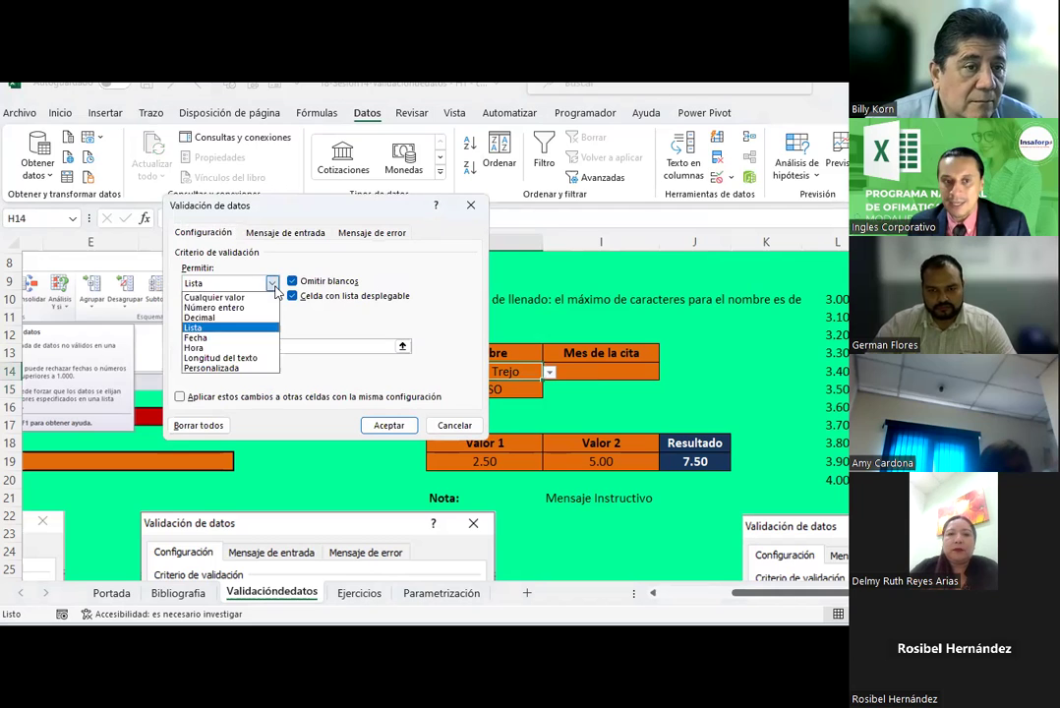
{"action": "left_click", "coordinate": [208, 329]}
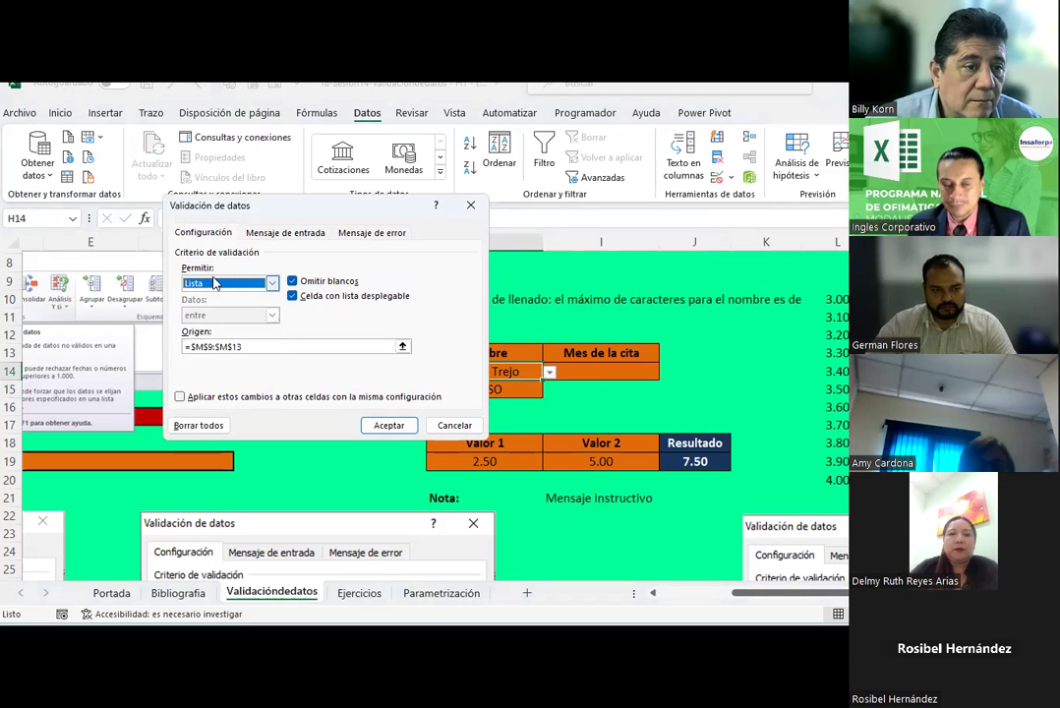
{"action": "left_click", "coordinate": [402, 347]}
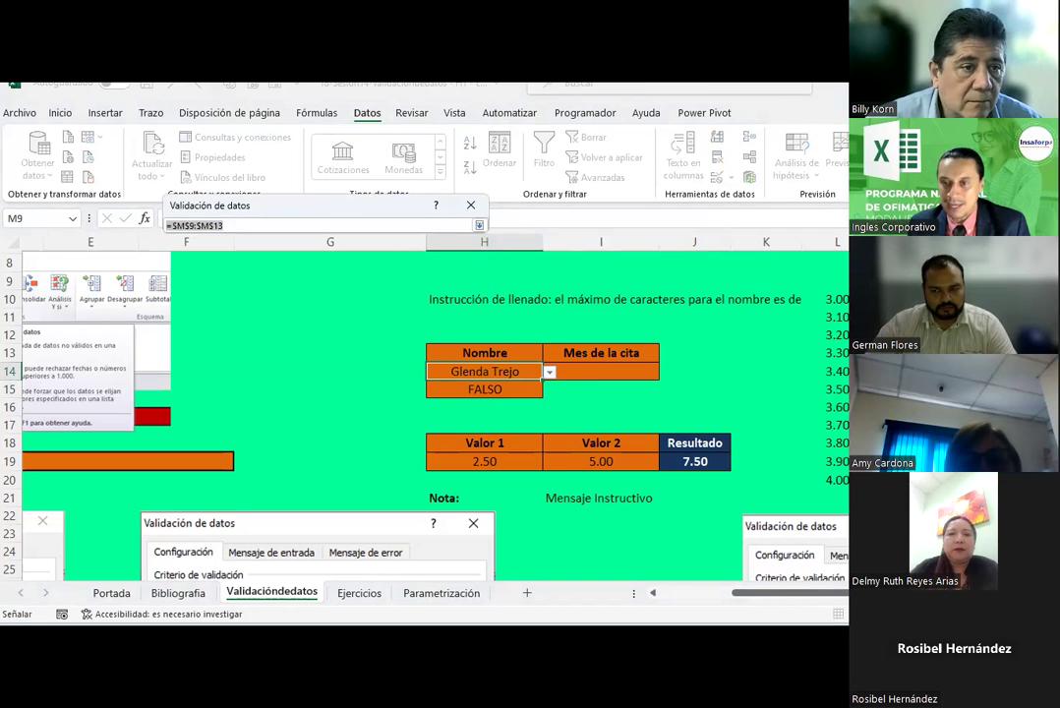
{"action": "type", "text": "=$M$9:$M$11"}
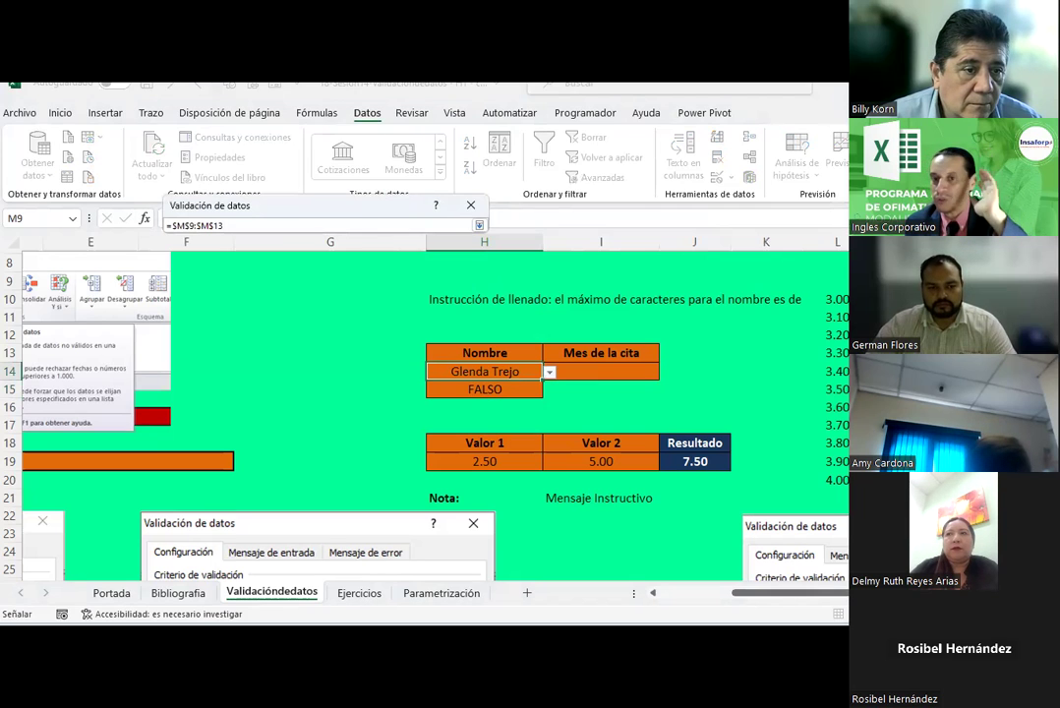
{"action": "left_click_drag", "start_coordinate": [909, 299], "coordinate": [909, 353]}
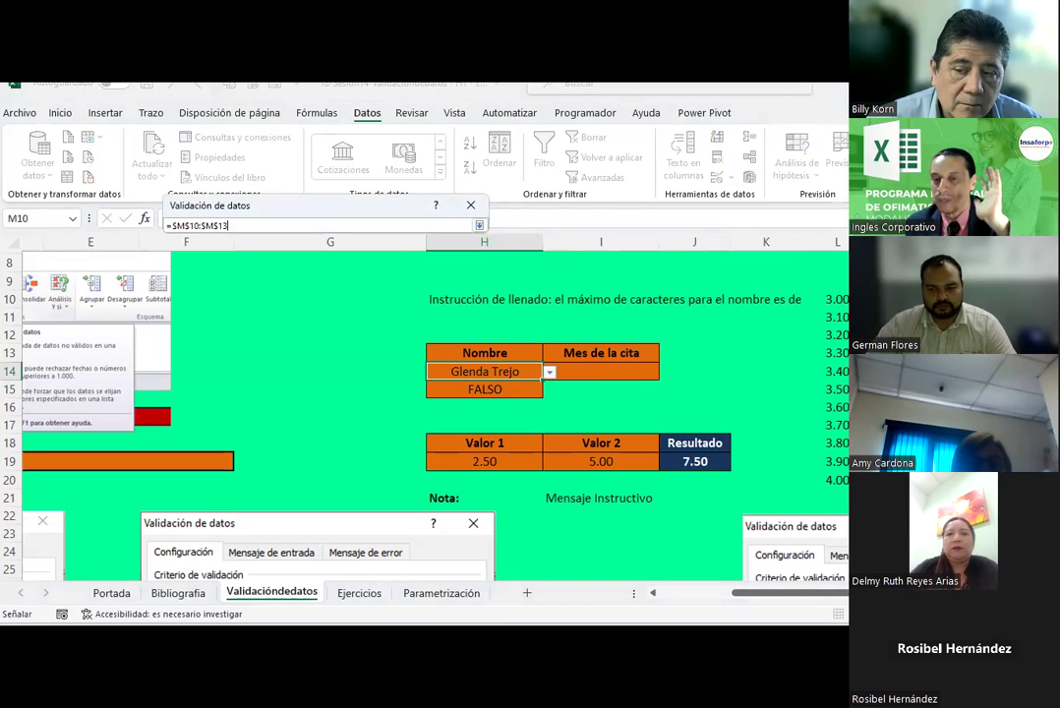
{"action": "key", "text": "ctrl+z"}
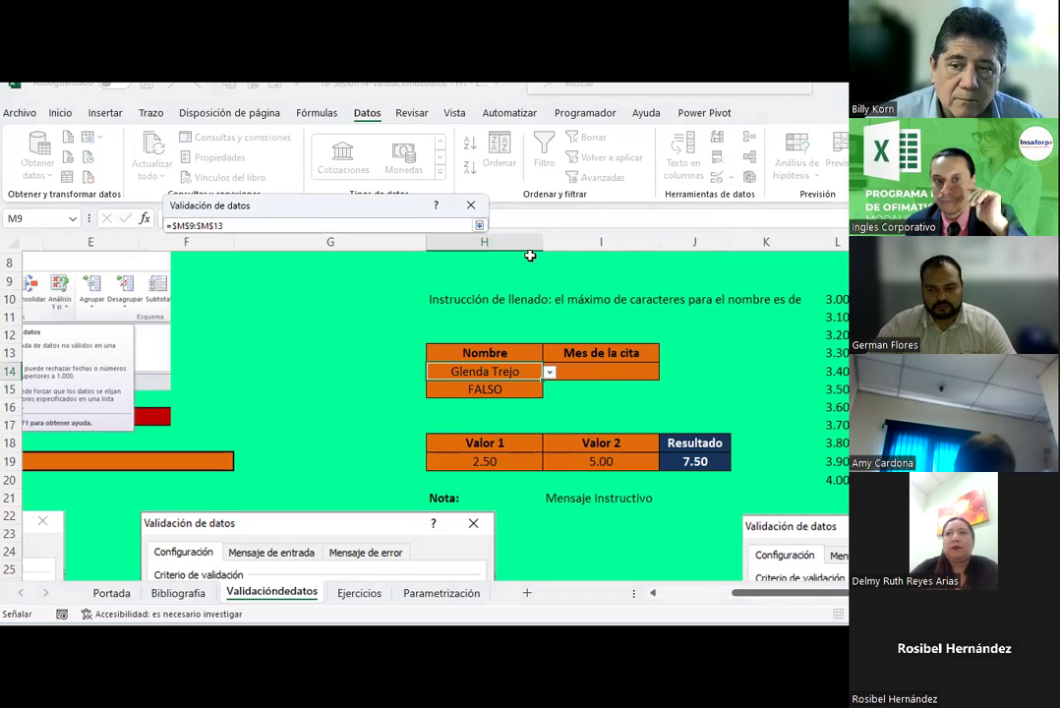
{"action": "left_click", "coordinate": [479, 225]}
{"action": "left_click", "coordinate": [385, 424]}
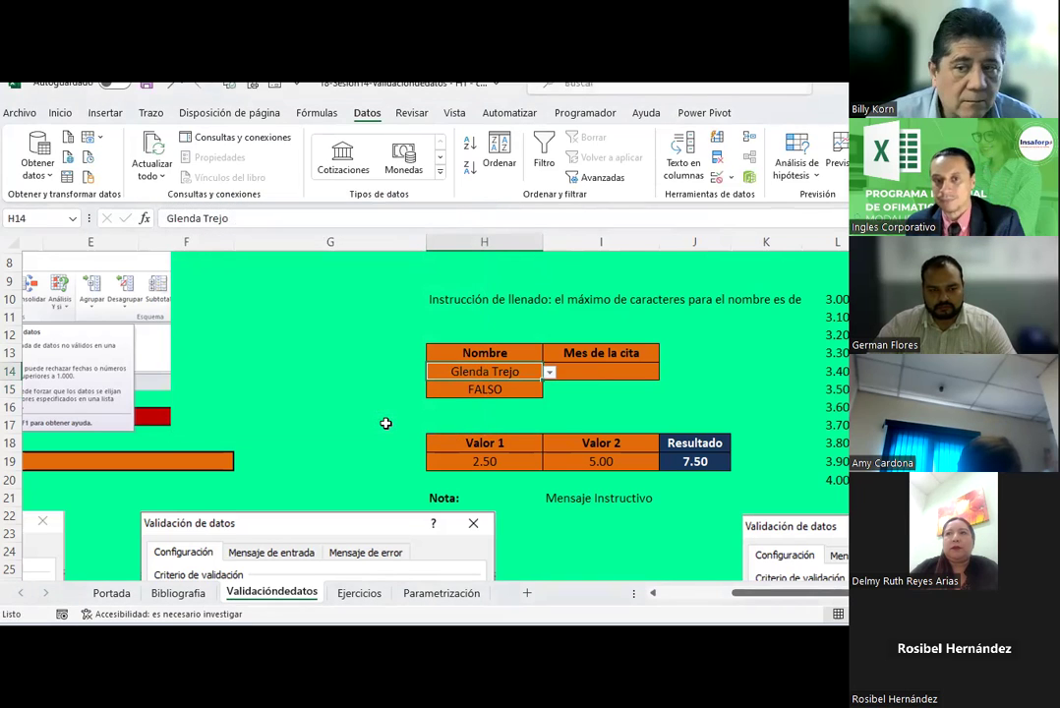
Step: Select the 3.50 cell L15 and save the workbook
{"action": "left_click", "coordinate": [808, 396]}
{"action": "key", "text": "ctrl+s"}
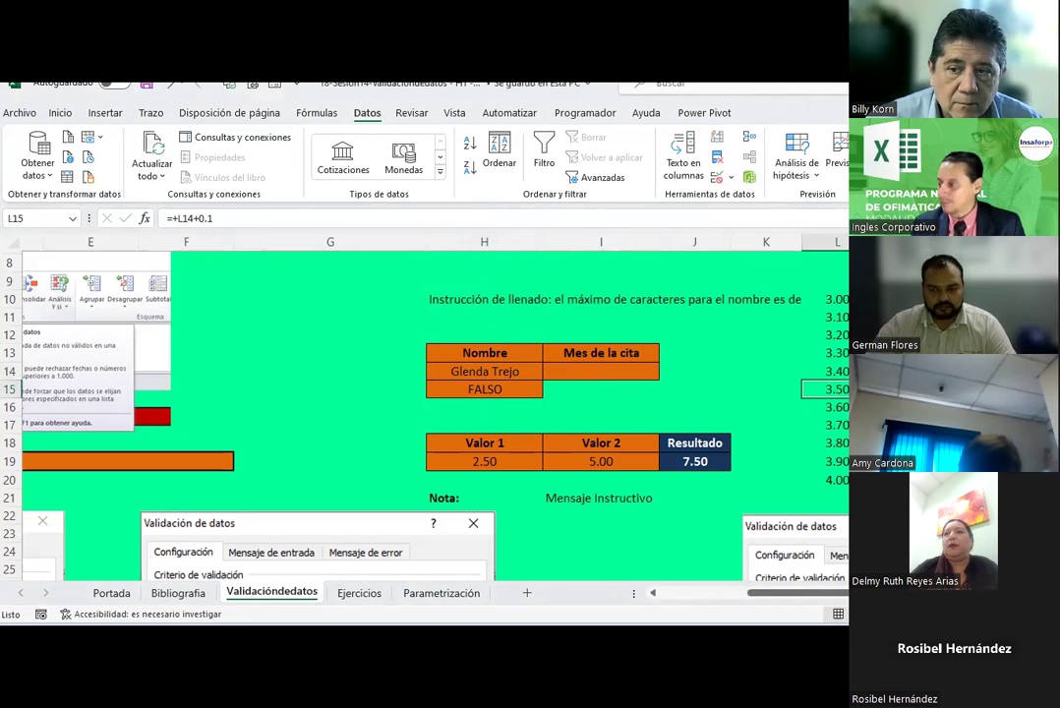
{"action": "key", "text": "alt+Tab"}
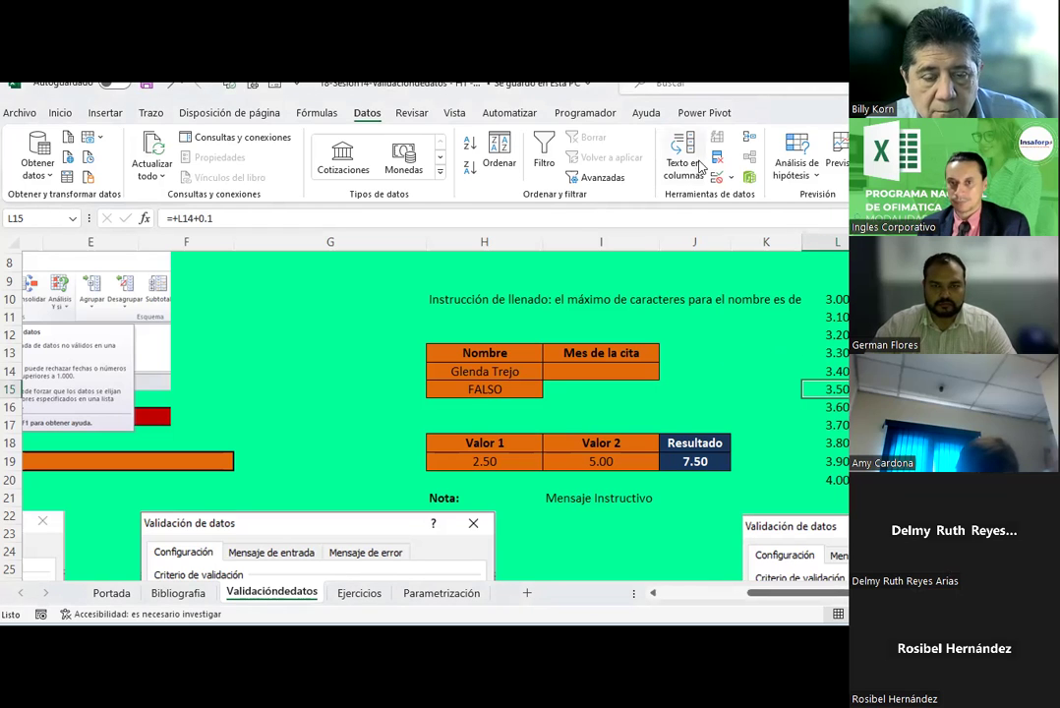
Step: Give G11:G19 a List validation sourced from M9:M13 and try G11's dropdown
{"action": "left_click", "coordinate": [733, 177]}
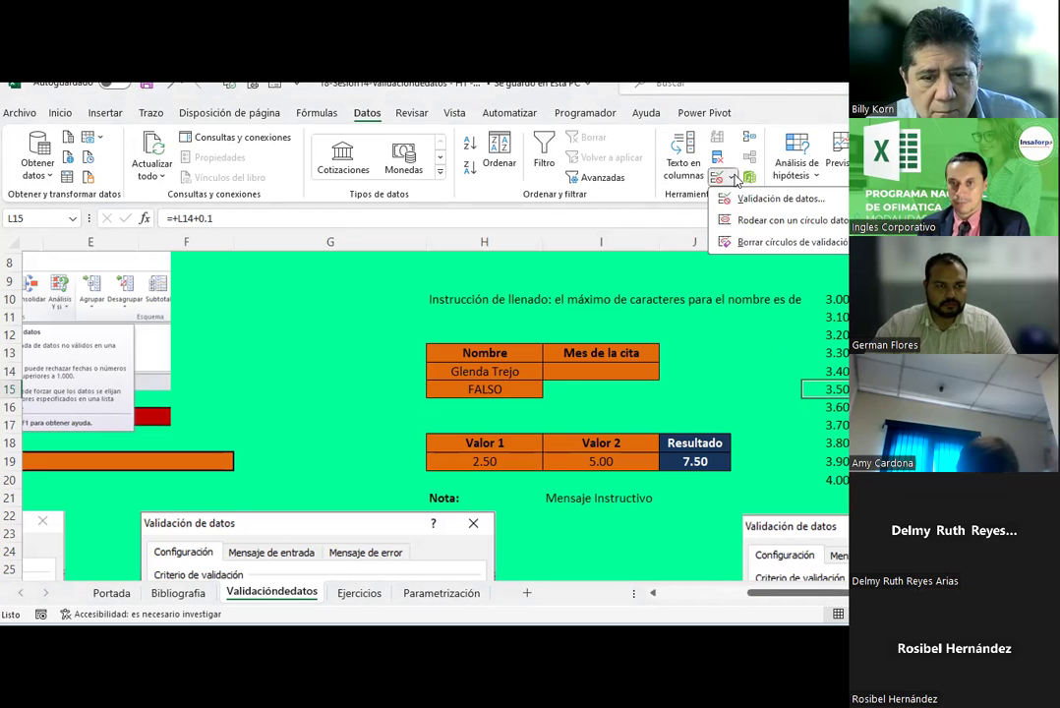
{"action": "left_click", "coordinate": [734, 179]}
{"action": "left_click", "coordinate": [734, 178]}
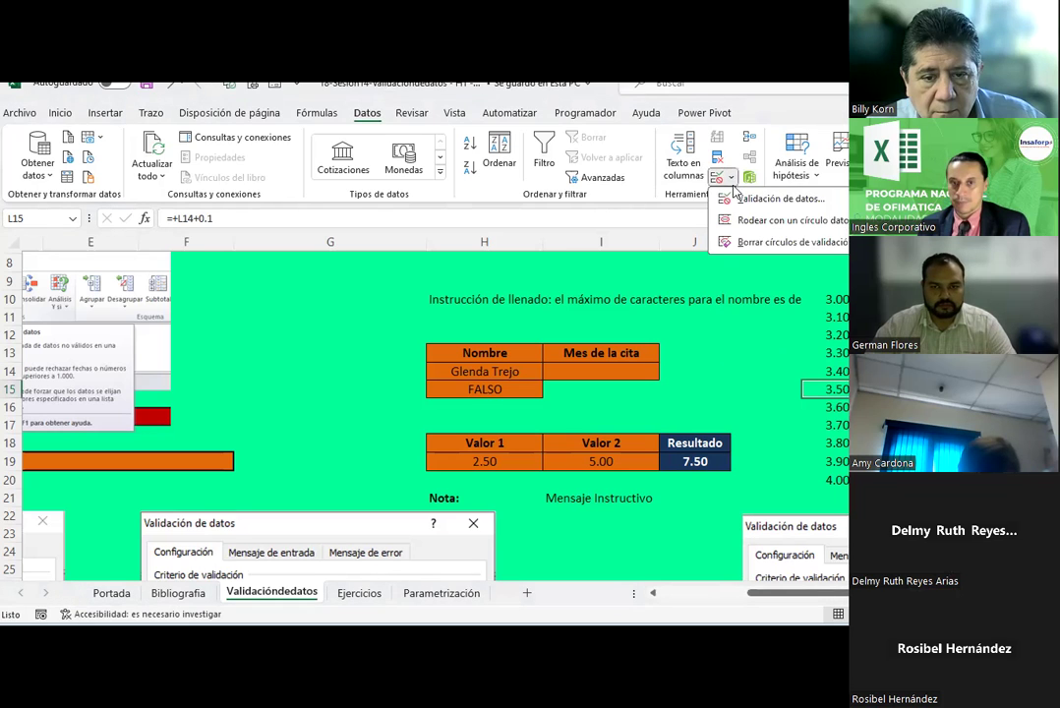
{"action": "left_click", "coordinate": [498, 371]}
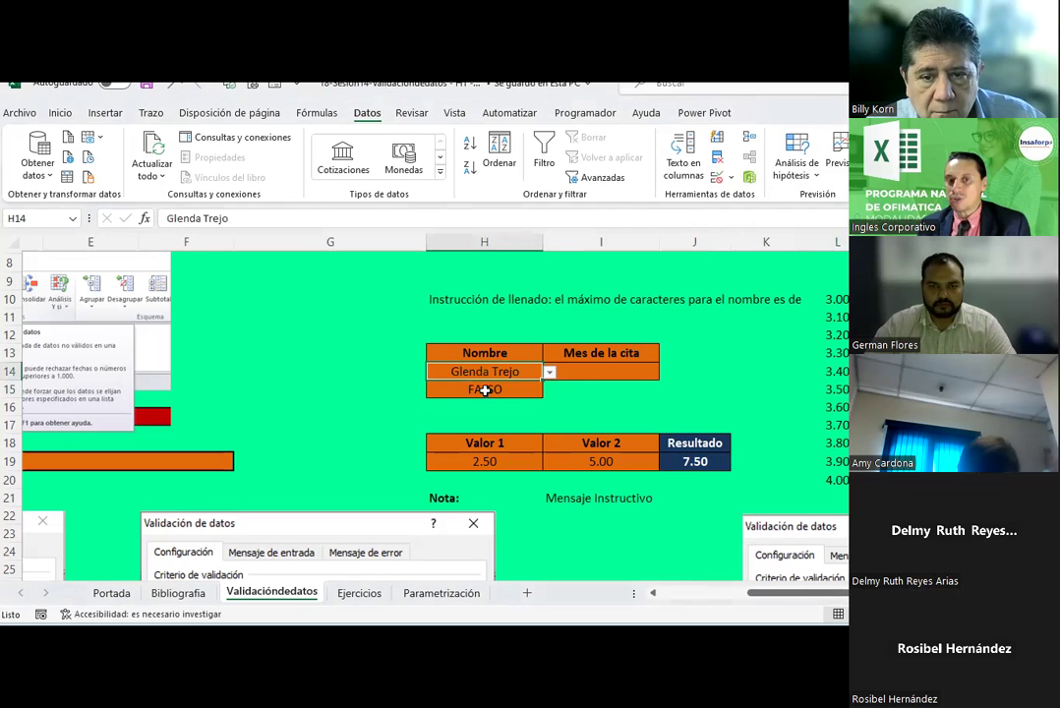
{"action": "left_click_drag", "start_coordinate": [330, 314], "coordinate": [334, 468]}
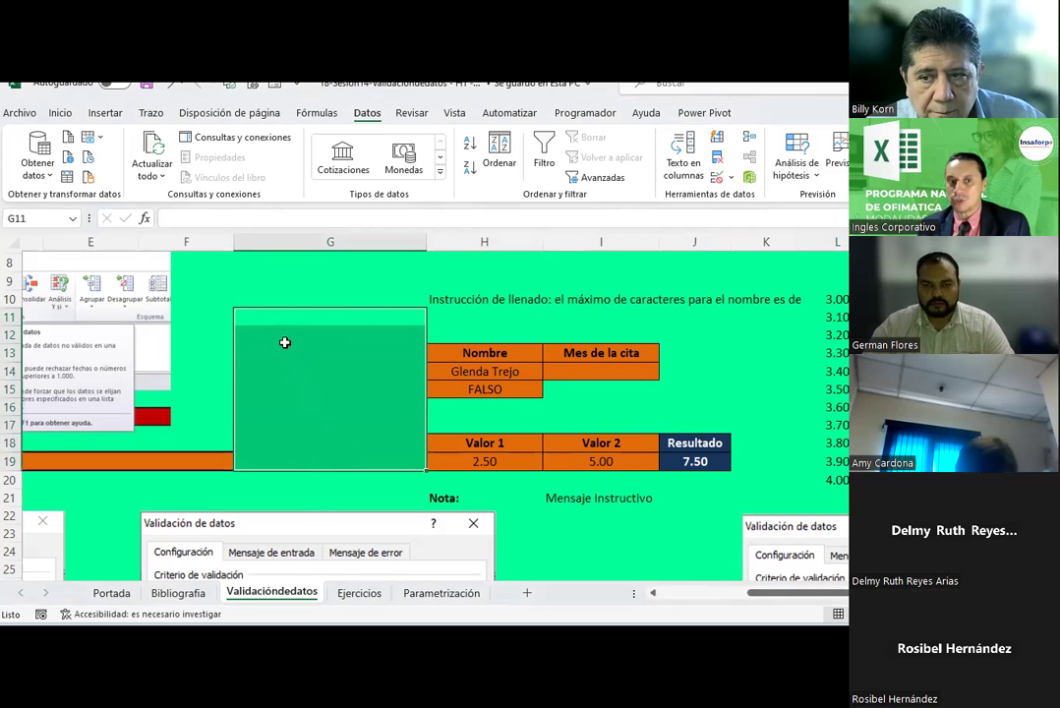
{"action": "left_click", "coordinate": [735, 178]}
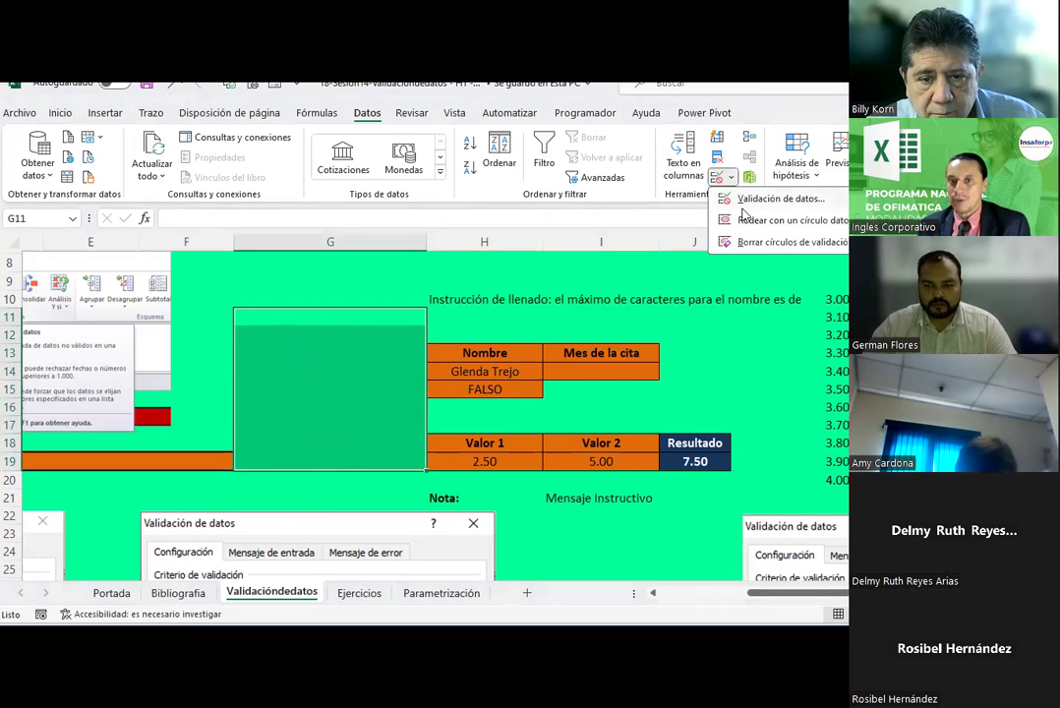
{"action": "left_click", "coordinate": [745, 202]}
{"action": "left_click", "coordinate": [244, 285]}
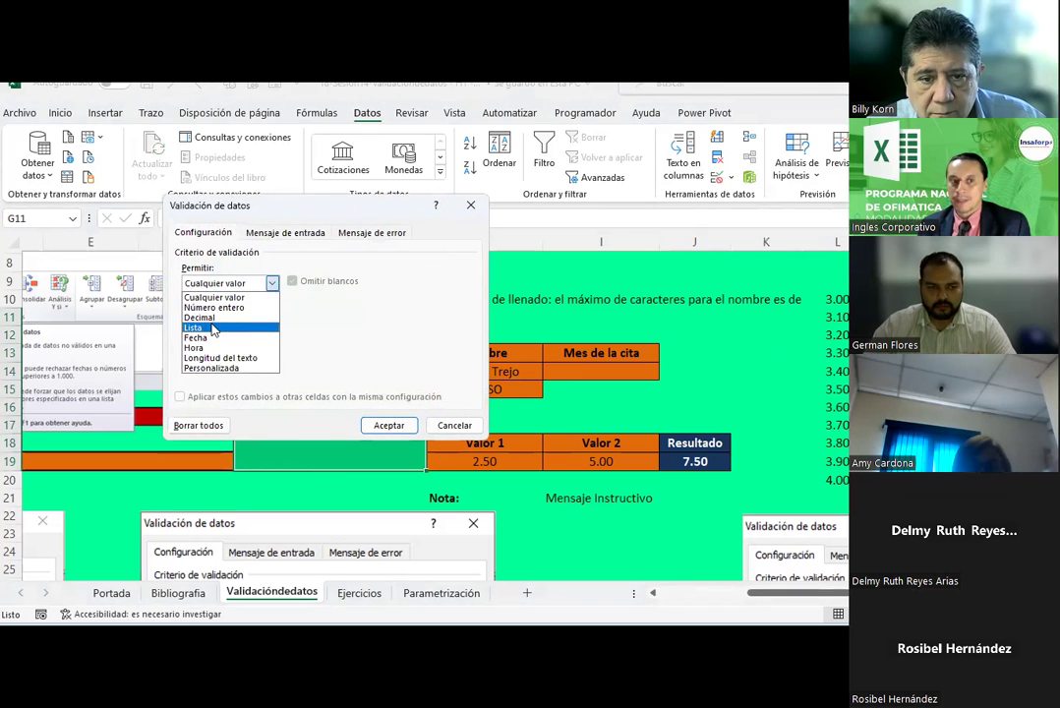
{"action": "left_click", "coordinate": [232, 328]}
{"action": "left_click", "coordinate": [907, 282]}
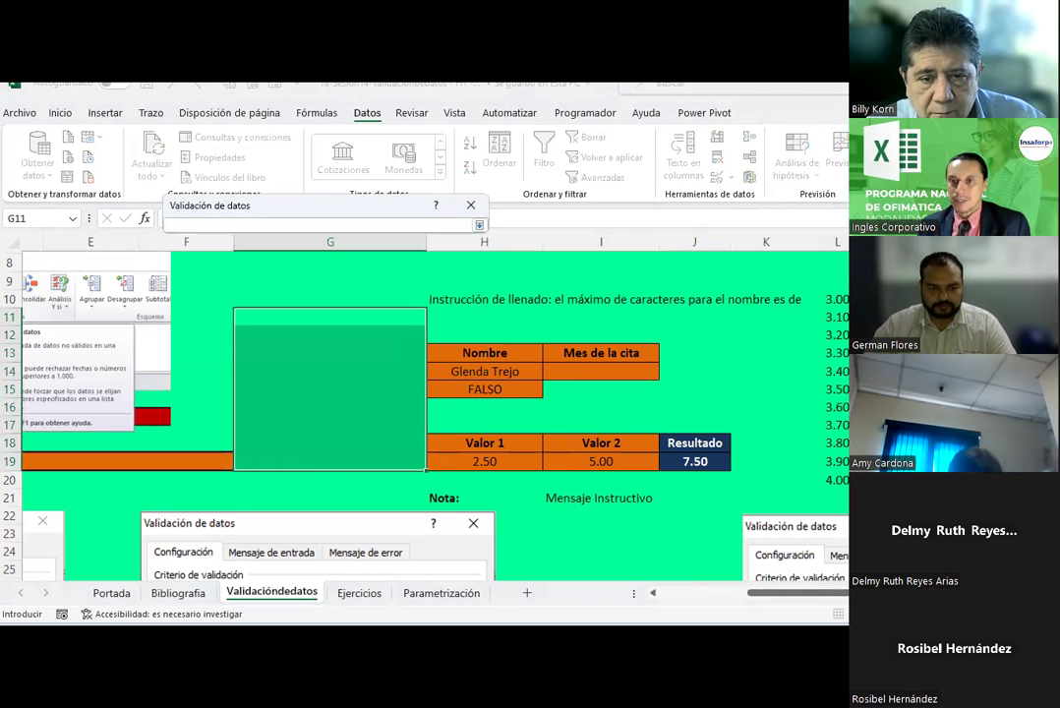
{"action": "left_click_drag", "start_coordinate": [908, 283], "coordinate": [908, 353]}
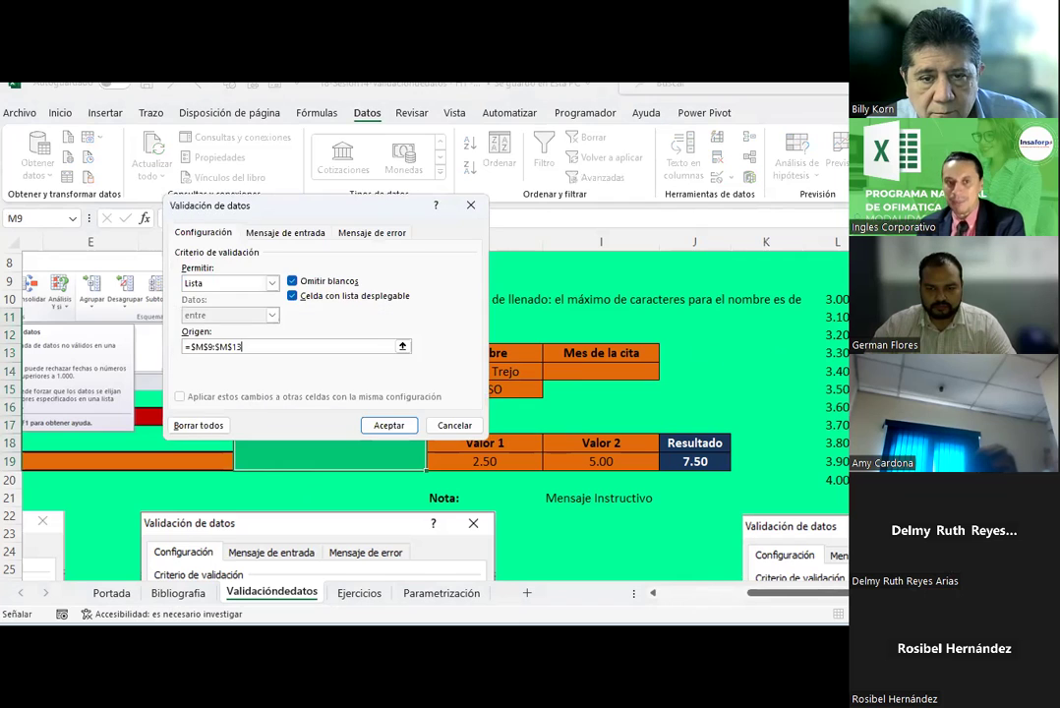
{"action": "left_click", "coordinate": [389, 425]}
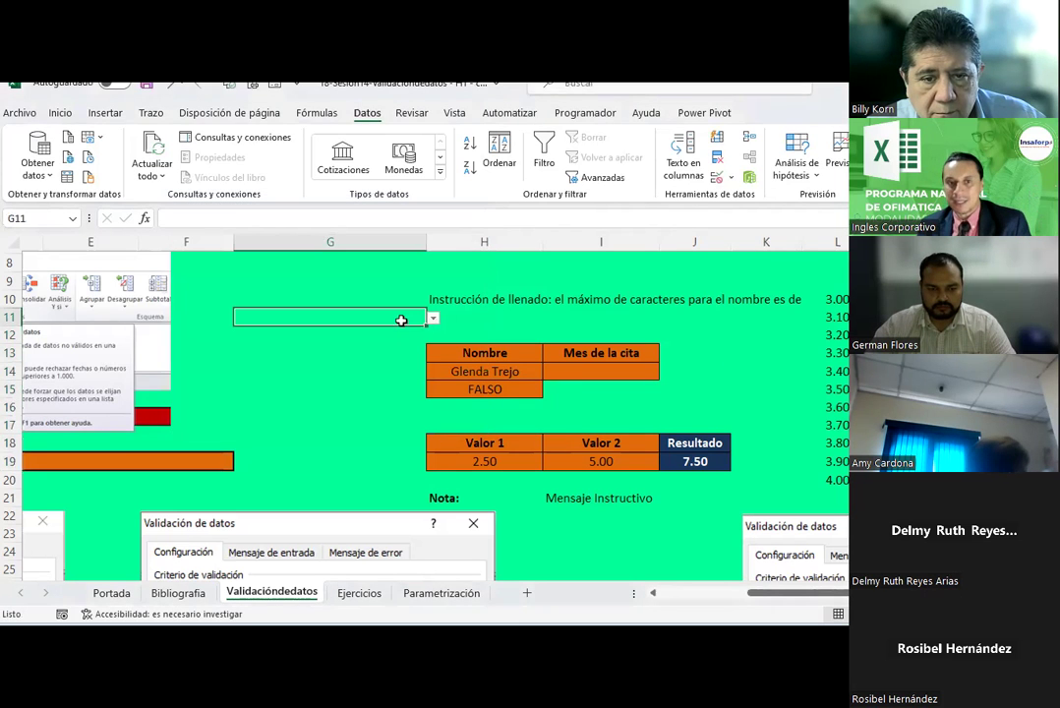
{"action": "left_click", "coordinate": [439, 315]}
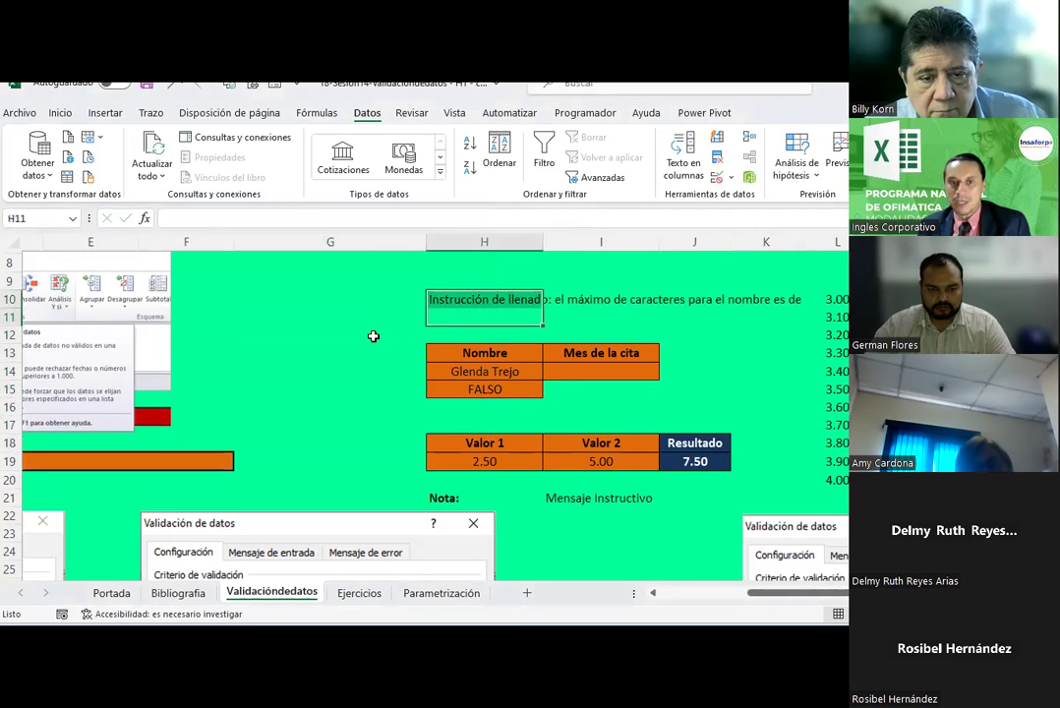
Step: Pick employee names for G12 and G11 from their dropdown lists
{"action": "left_click", "coordinate": [421, 345]}
{"action": "left_click", "coordinate": [430, 348]}
{"action": "left_click", "coordinate": [413, 336]}
{"action": "left_click", "coordinate": [432, 337]}
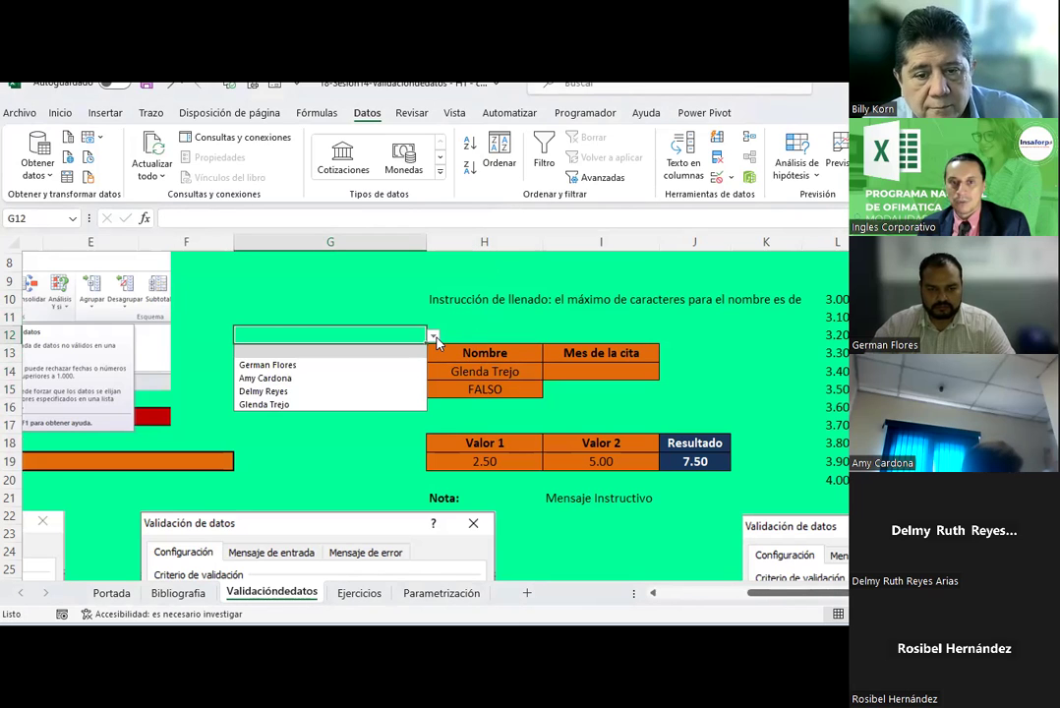
{"action": "left_click", "coordinate": [367, 403]}
{"action": "left_click", "coordinate": [396, 311]}
{"action": "left_click", "coordinate": [430, 313]}
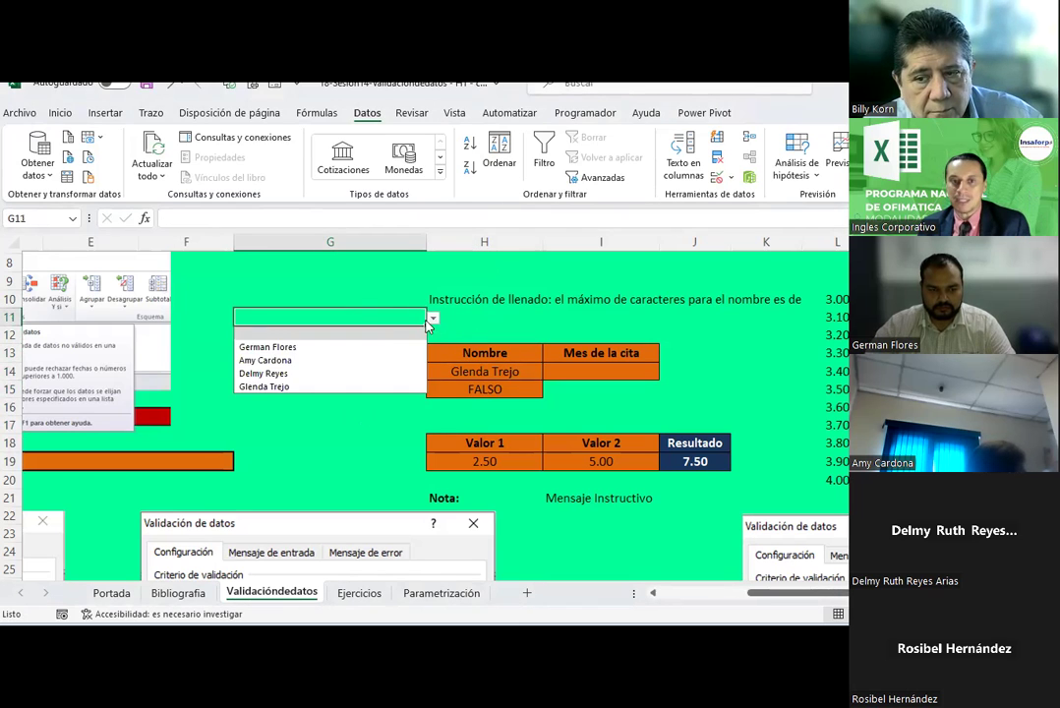
{"action": "left_click", "coordinate": [344, 343]}
Step: Pick employee names for G13, G14 and G15 from their dropdown lists
{"action": "left_click", "coordinate": [367, 353]}
{"action": "left_click", "coordinate": [433, 355]}
{"action": "left_click", "coordinate": [285, 393]}
{"action": "left_click", "coordinate": [378, 372]}
{"action": "left_click", "coordinate": [434, 375]}
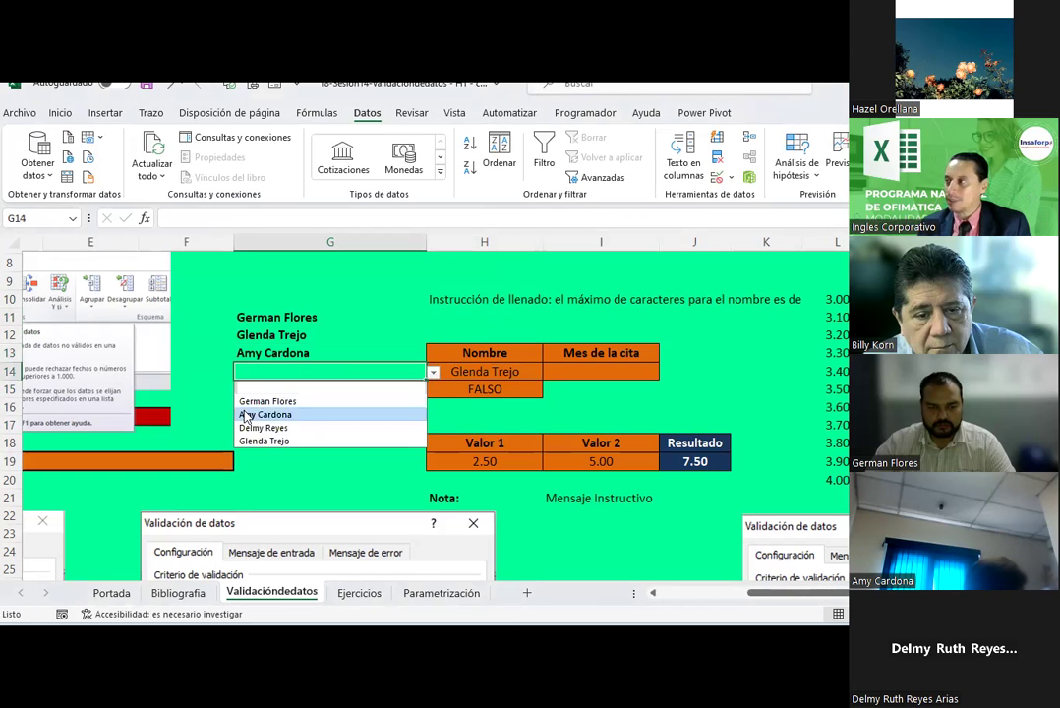
{"action": "left_click", "coordinate": [265, 413]}
{"action": "left_click", "coordinate": [374, 389]}
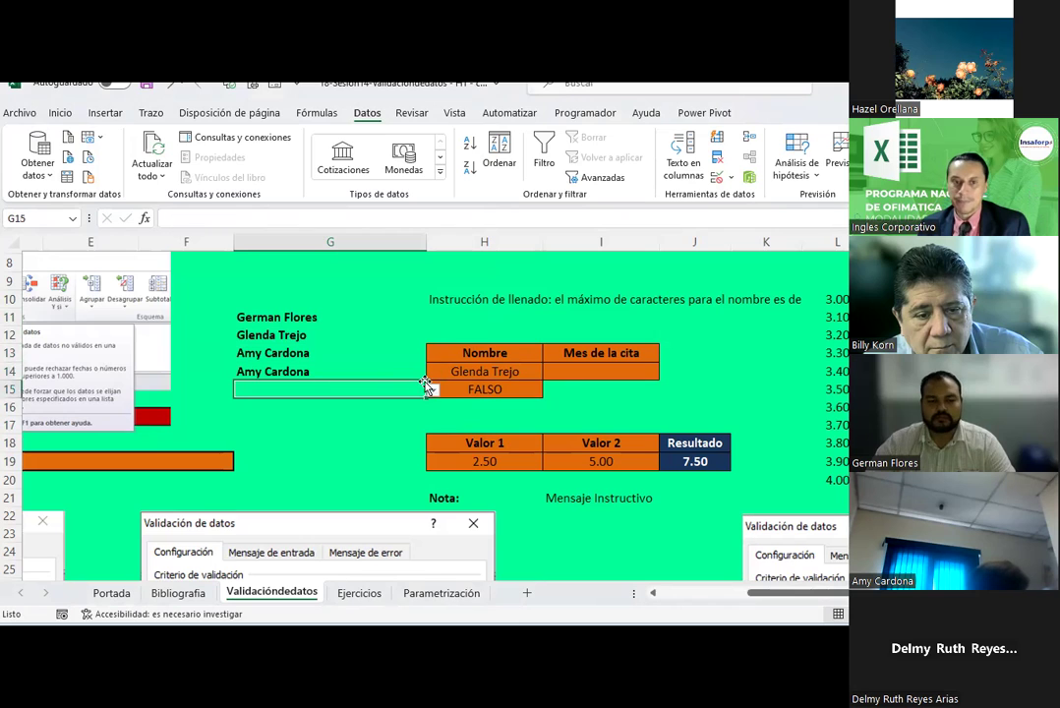
{"action": "left_click", "coordinate": [432, 391]}
{"action": "left_click", "coordinate": [271, 431]}
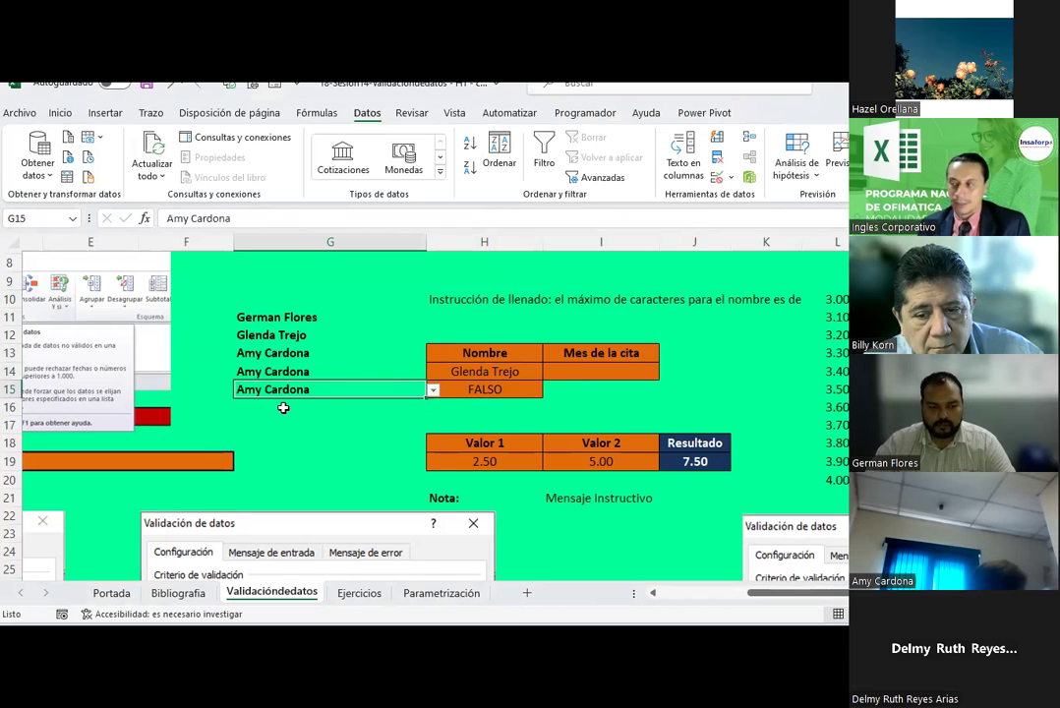
Step: Select the FALSO cell H15 and bring up the data validation options
{"action": "left_click", "coordinate": [283, 407]}
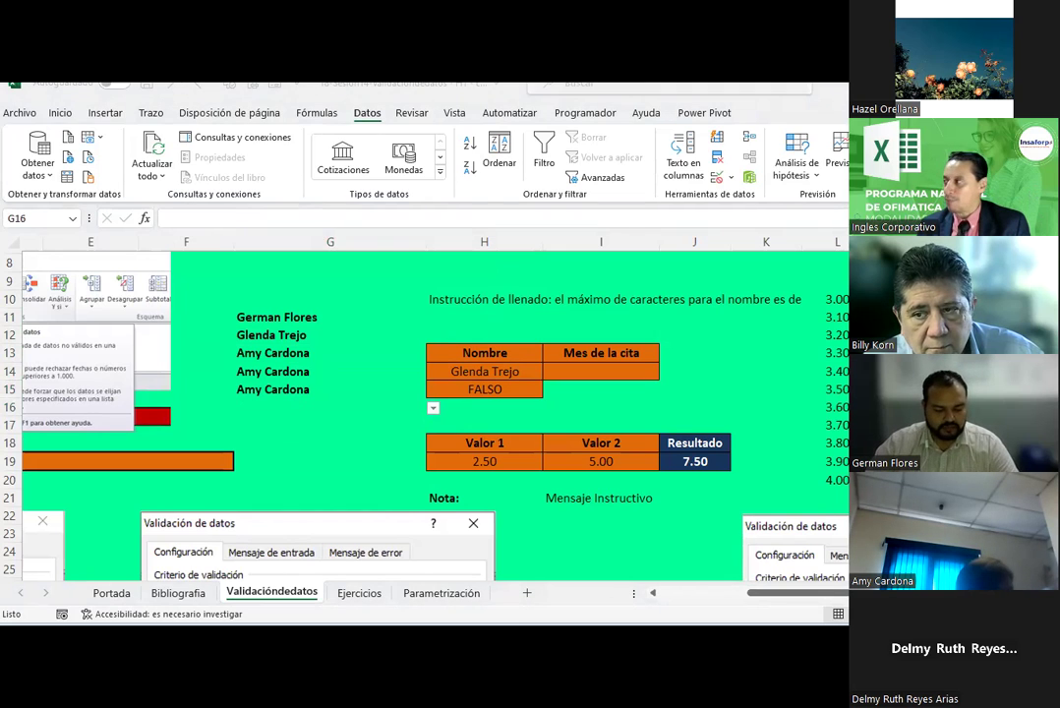
{"action": "left_click", "coordinate": [513, 393]}
{"action": "left_click", "coordinate": [512, 394]}
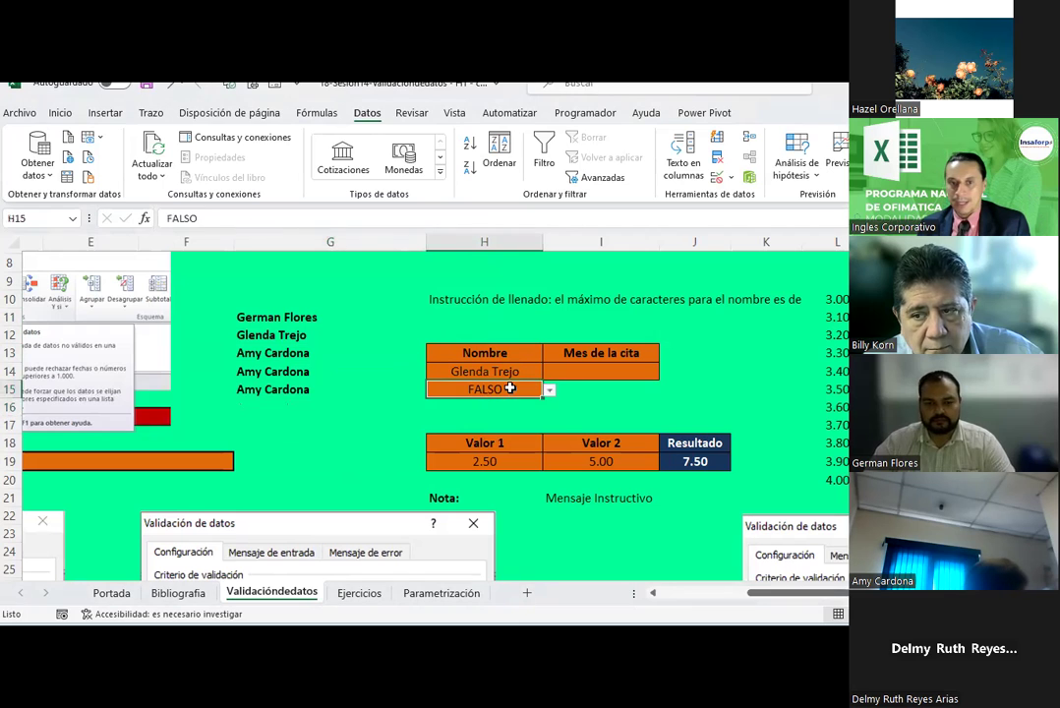
{"action": "left_click", "coordinate": [732, 179]}
Step: Open H15's data validation settings showing the List source Verdadero; Falso
{"action": "left_click", "coordinate": [753, 207]}
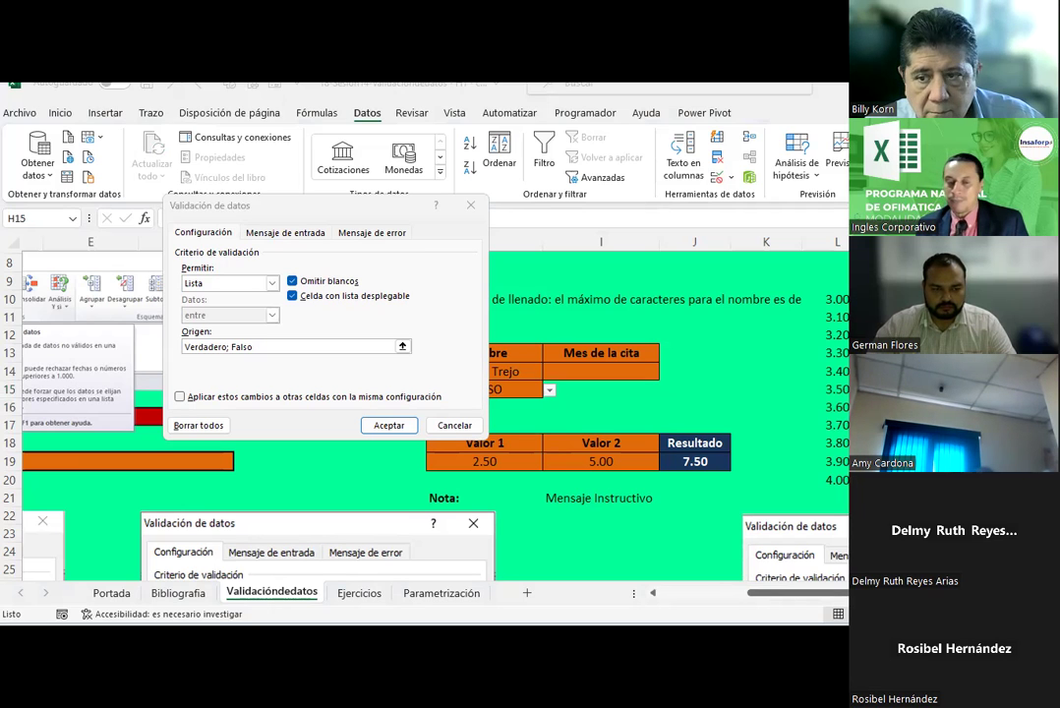
Step: Cancel the validation dialog, then inspect I14's allowed-value types and close without changes
{"action": "left_click", "coordinate": [455, 426]}
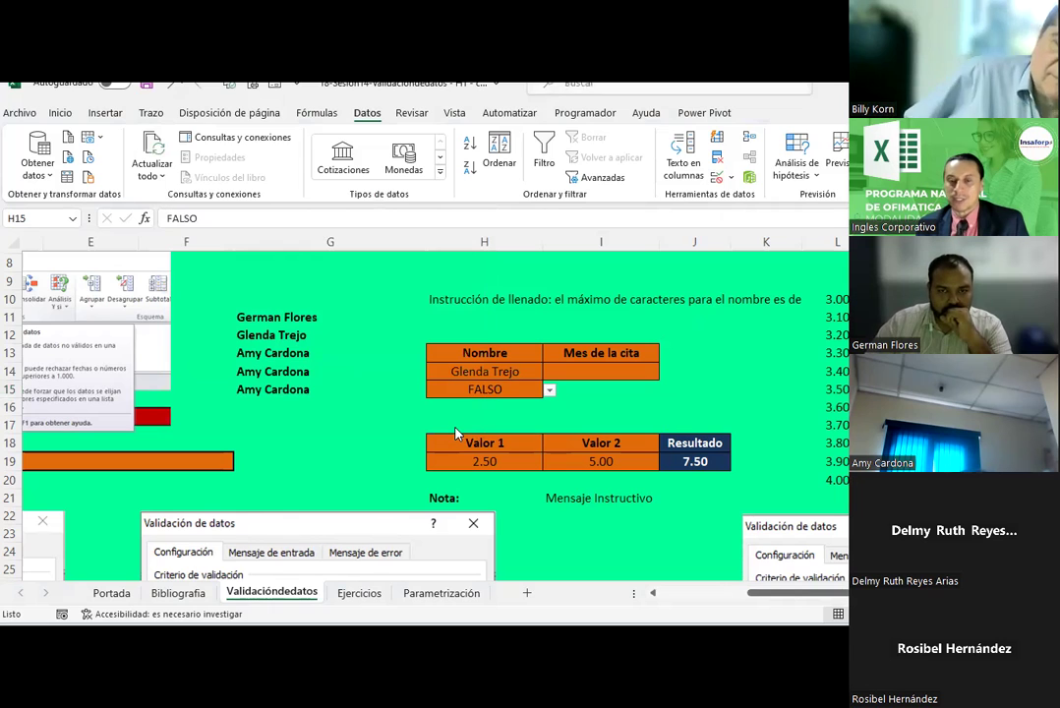
{"action": "left_click", "coordinate": [602, 373]}
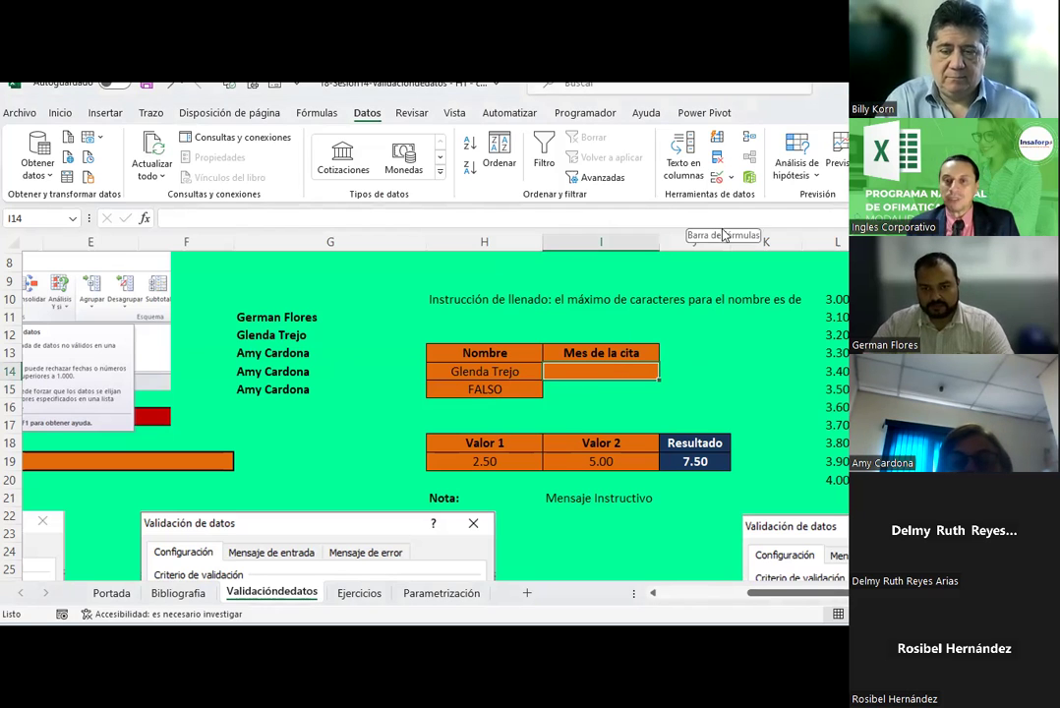
{"action": "left_click", "coordinate": [730, 177]}
{"action": "left_click", "coordinate": [745, 197]}
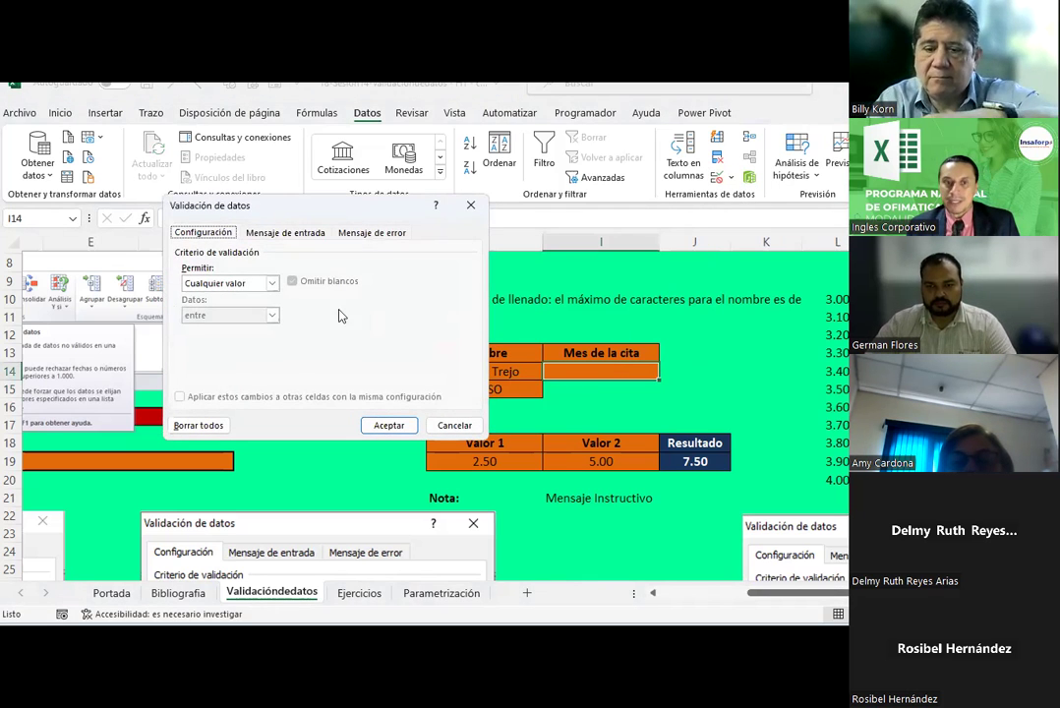
{"action": "left_click", "coordinate": [239, 285]}
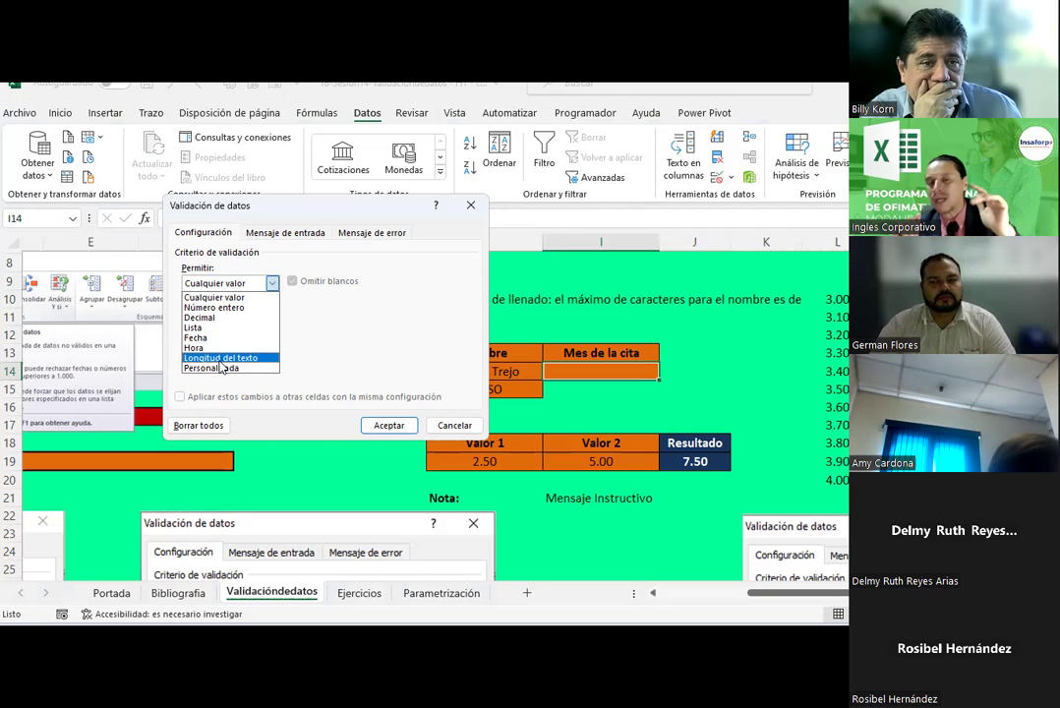
{"action": "key", "text": "Escape"}
{"action": "key", "text": "Escape"}
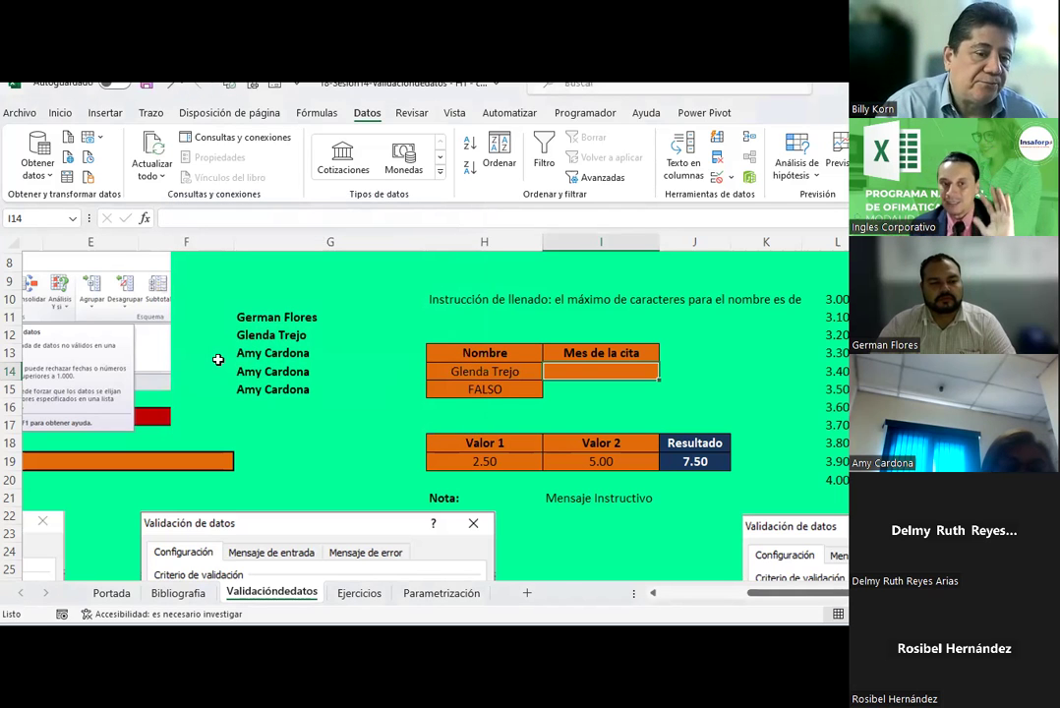
{"action": "scroll", "coordinate": [320, 324], "scroll_direction": "down", "scroll_amount": 1}
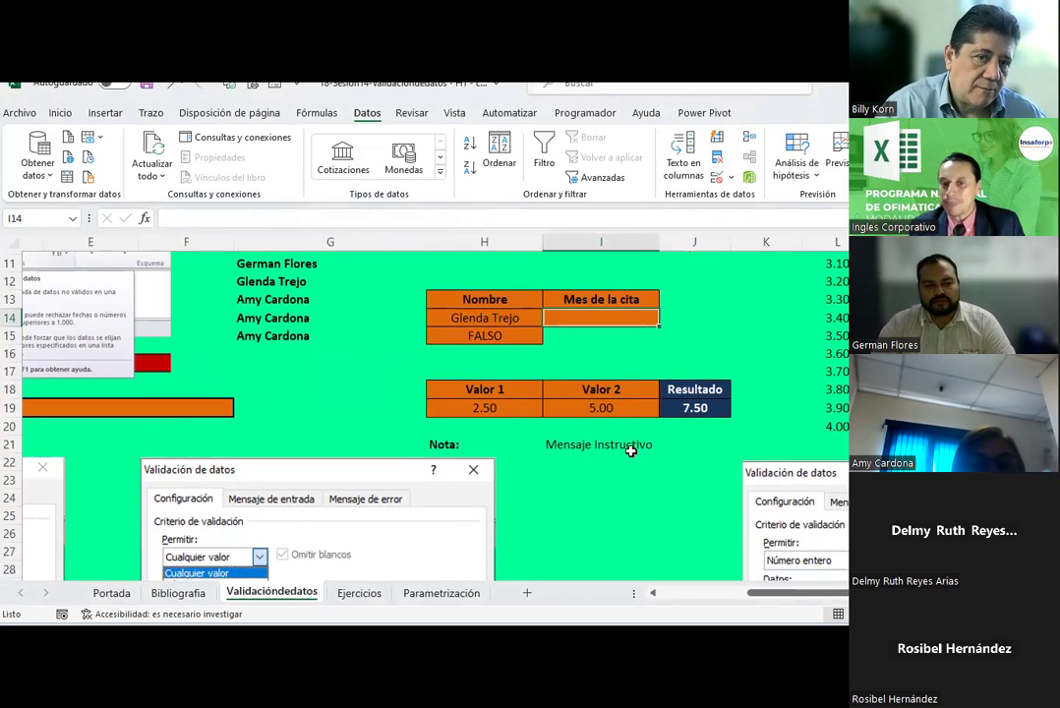
Step: Test J19 with 'd', which is rejected, then clear all of its data validation
{"action": "left_click", "coordinate": [707, 407]}
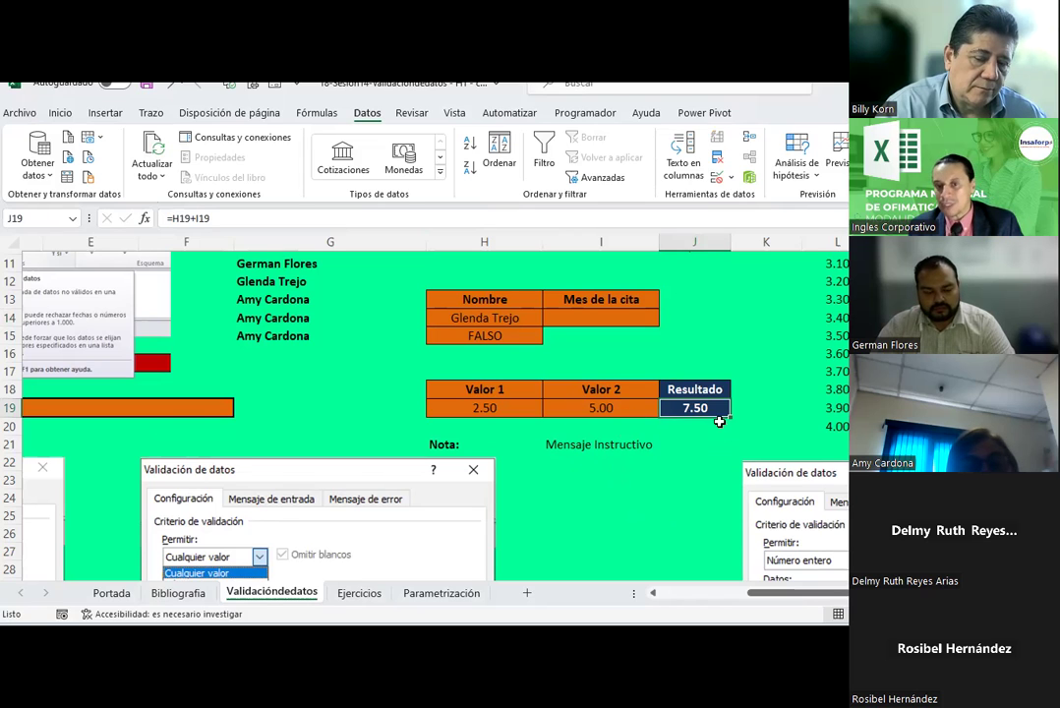
{"action": "type", "text": "d"}
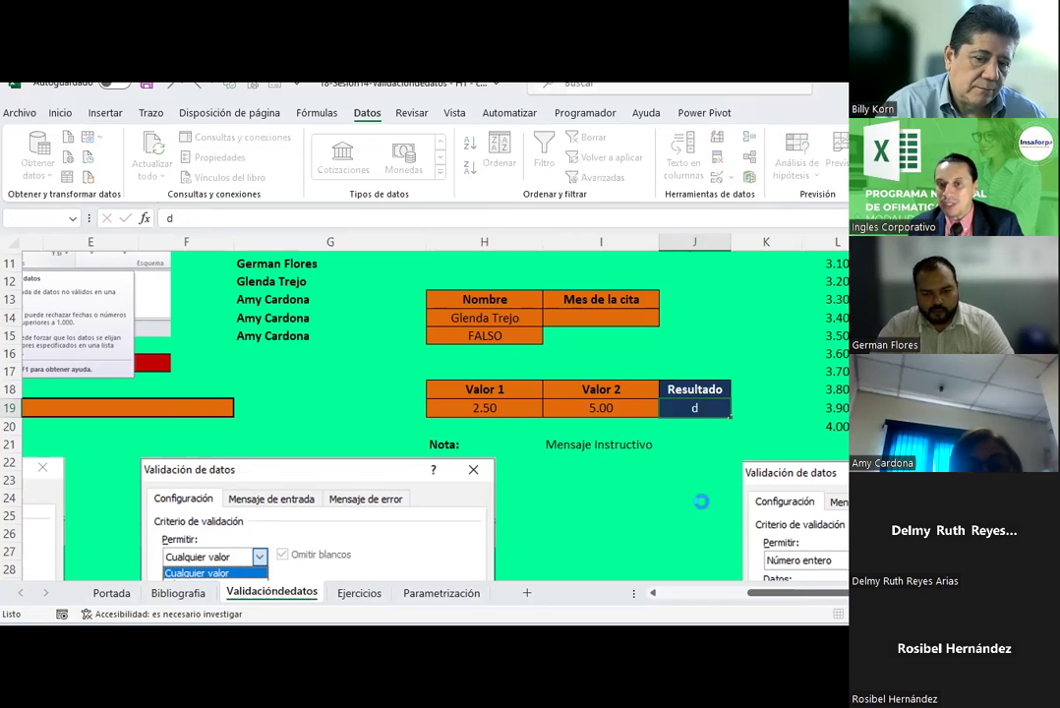
{"action": "key", "text": "Return"}
{"action": "left_click", "coordinate": [559, 395]}
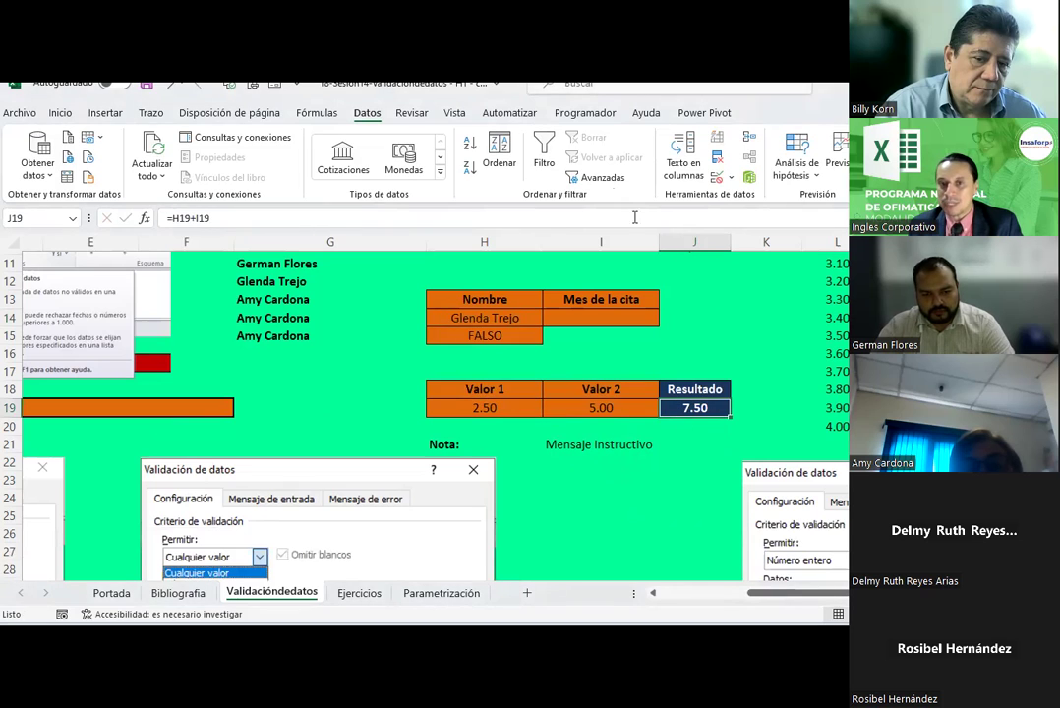
{"action": "left_click", "coordinate": [731, 176]}
{"action": "left_click", "coordinate": [756, 199]}
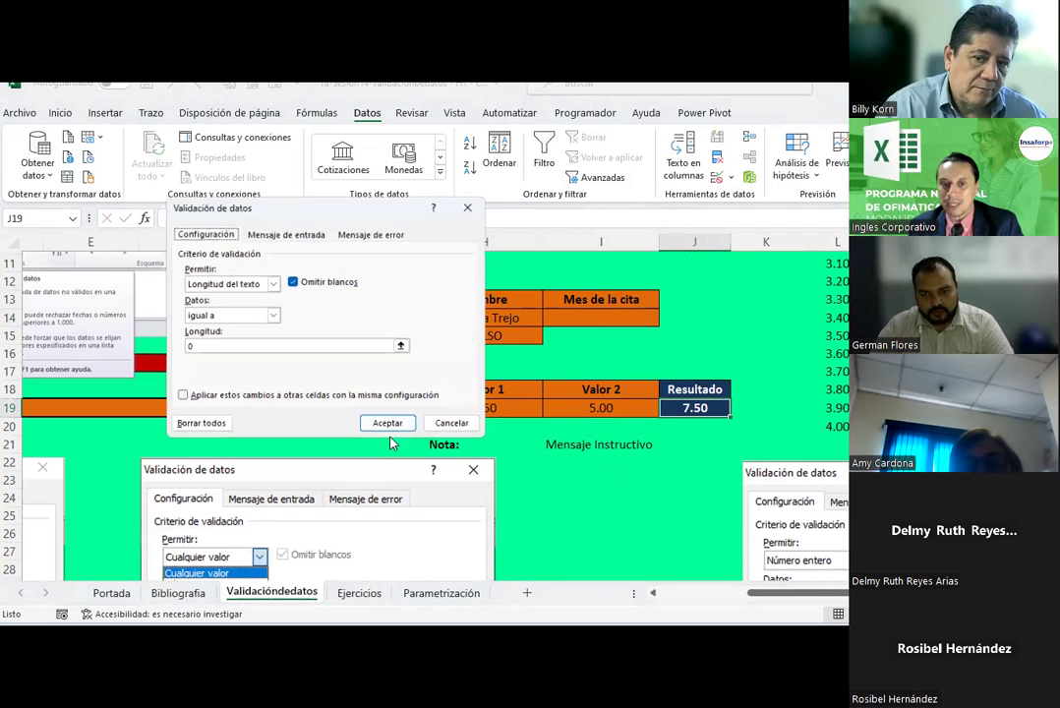
{"action": "left_click", "coordinate": [212, 427]}
{"action": "key", "text": "Return"}
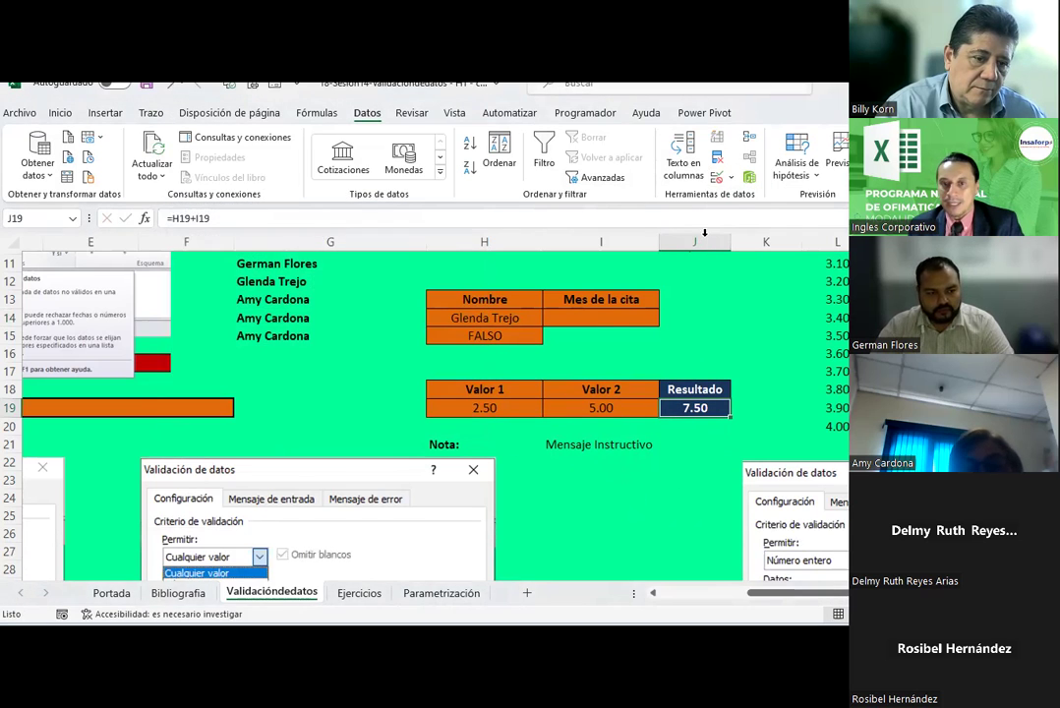
Step: Recheck J19's validation, enter 'd' as a test, then undo it back to 7.50
{"action": "left_click", "coordinate": [731, 177]}
{"action": "left_click", "coordinate": [758, 198]}
{"action": "left_click", "coordinate": [191, 424]}
{"action": "left_click", "coordinate": [411, 425]}
{"action": "type", "text": "d"}
{"action": "left_click", "coordinate": [696, 536]}
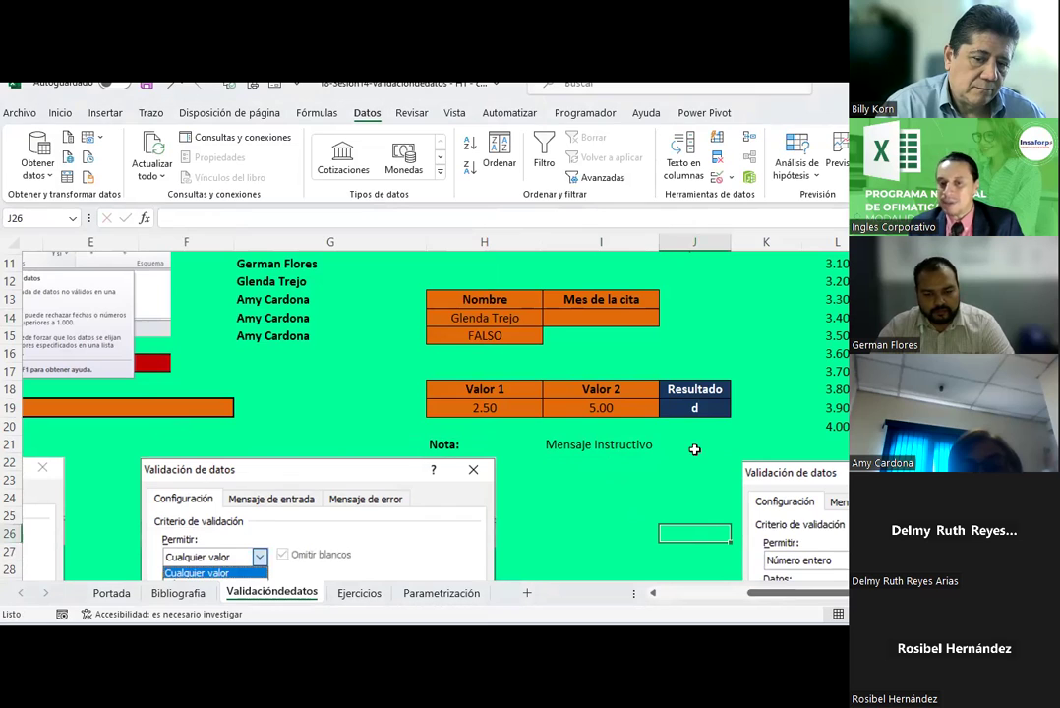
{"action": "key", "text": "ctrl+z"}
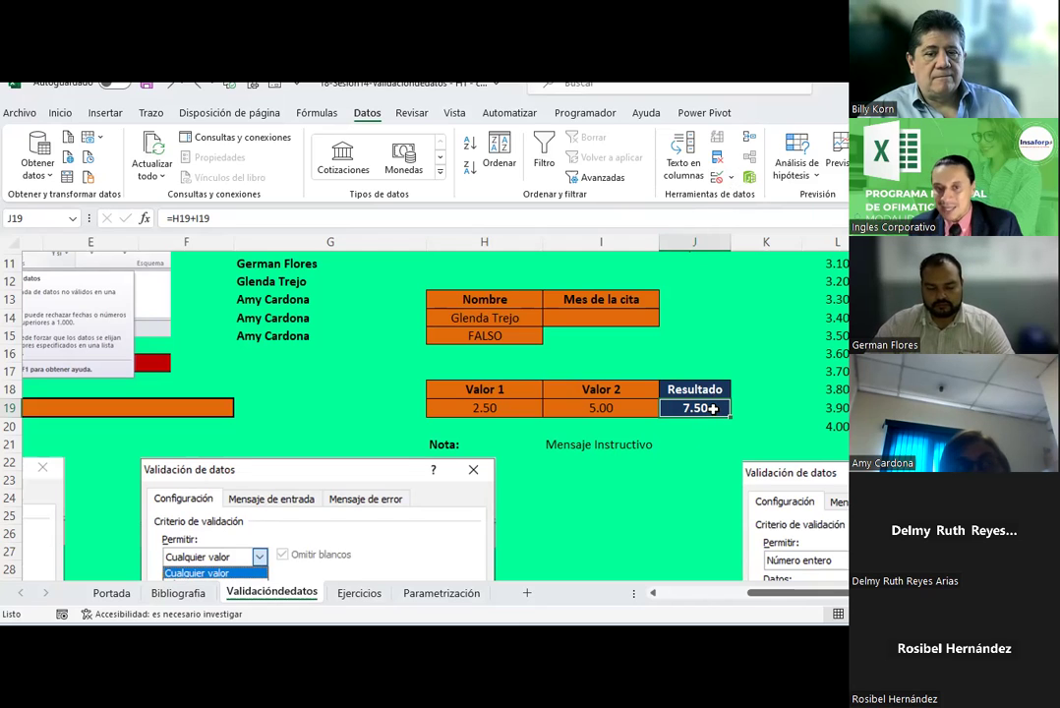
Step: Reopen J19's validation settings and confirm them with validation still cleared
{"action": "left_click", "coordinate": [730, 177]}
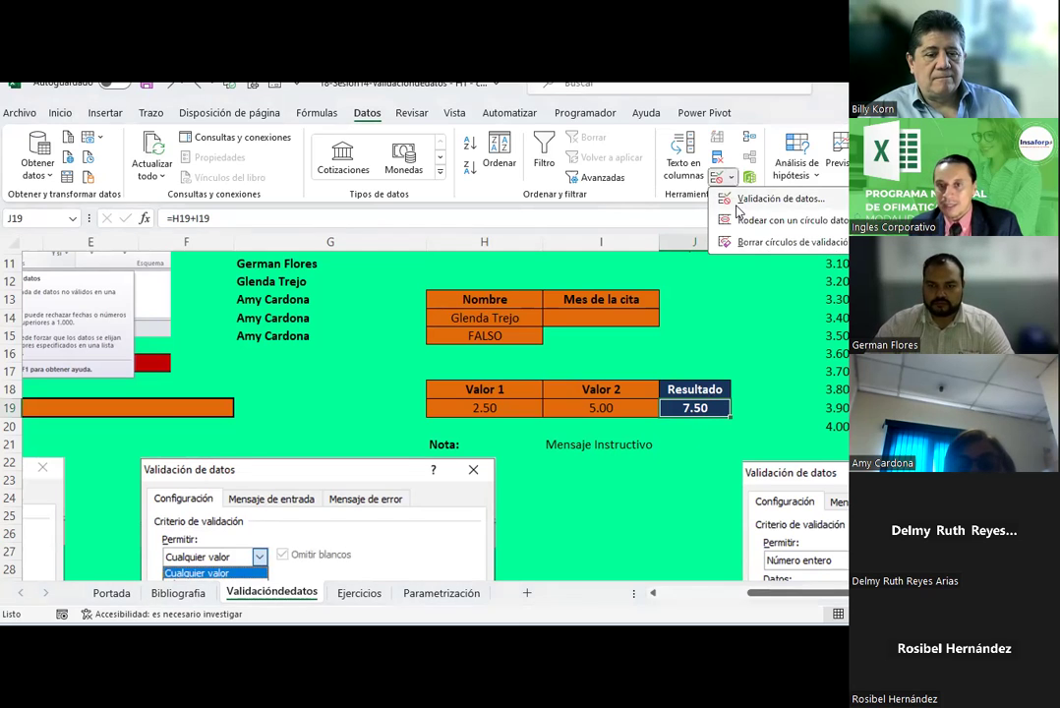
{"action": "left_click", "coordinate": [757, 197]}
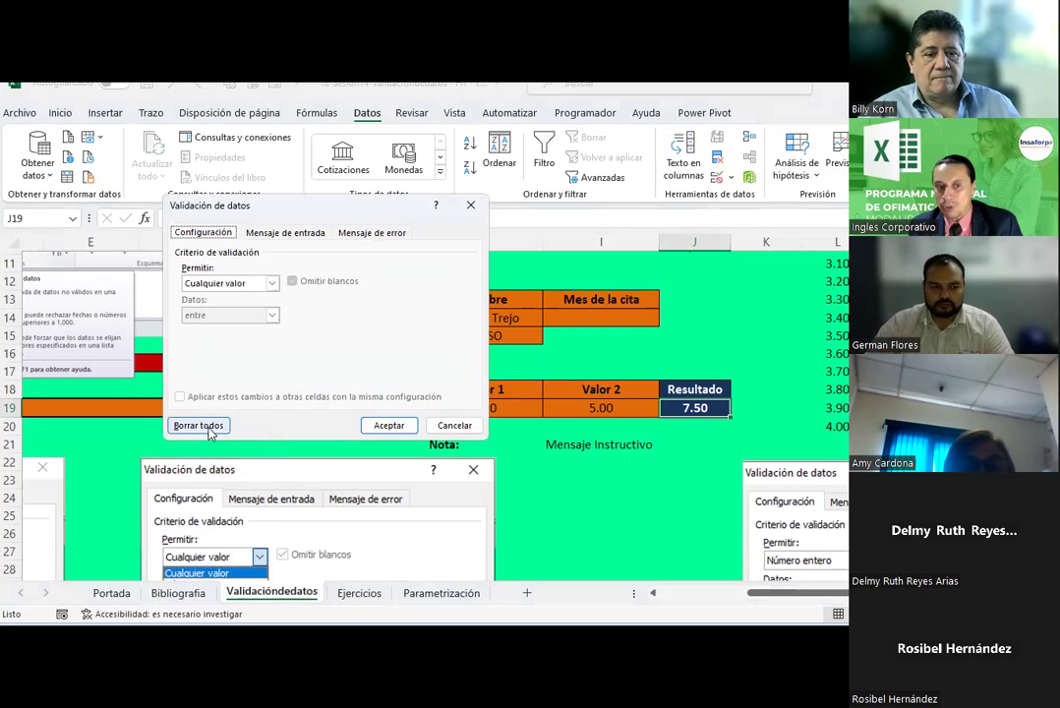
{"action": "left_click", "coordinate": [384, 427]}
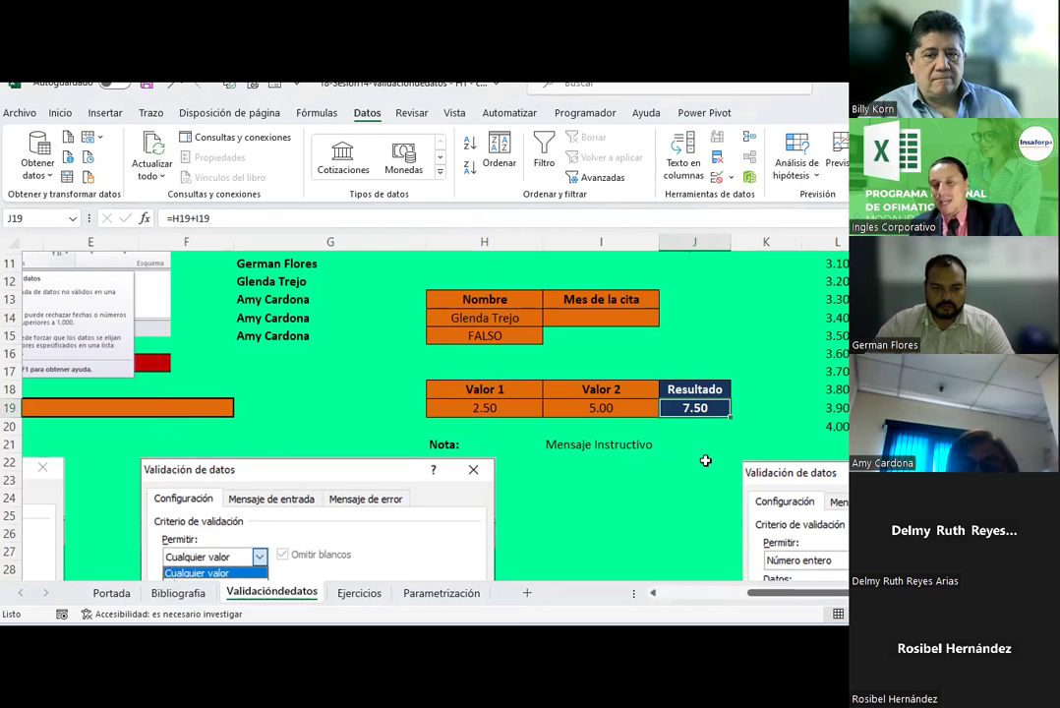
Step: Set J19's validation to Longitud del texto, igual a, with length 0
{"action": "left_click", "coordinate": [733, 181]}
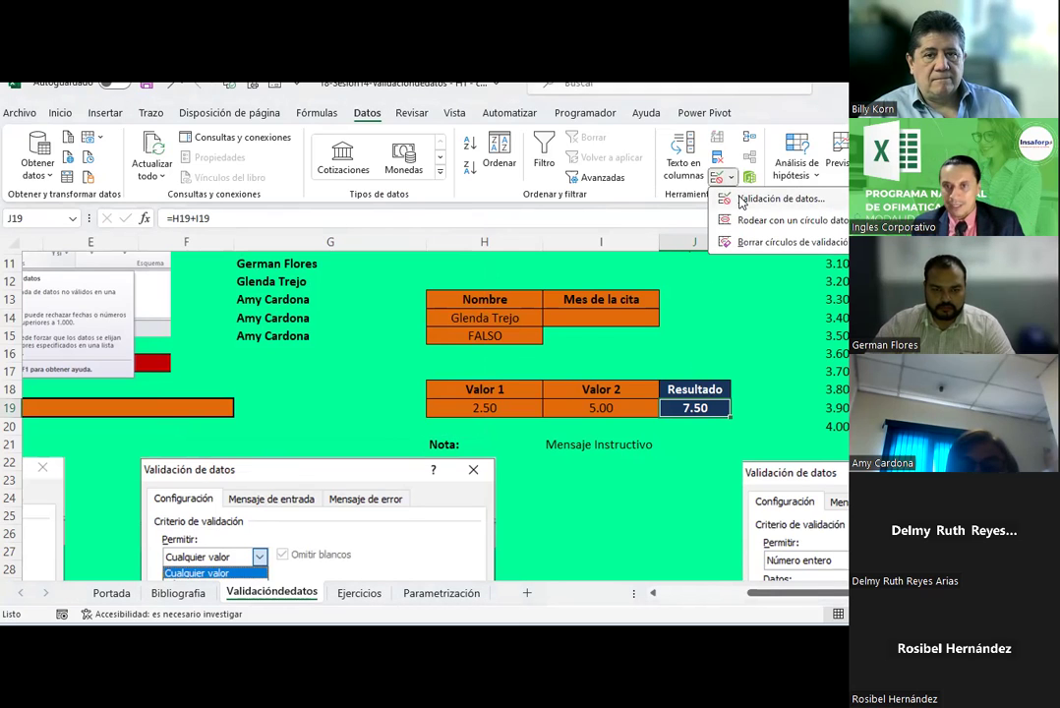
{"action": "left_click", "coordinate": [741, 200]}
{"action": "left_click", "coordinate": [213, 287]}
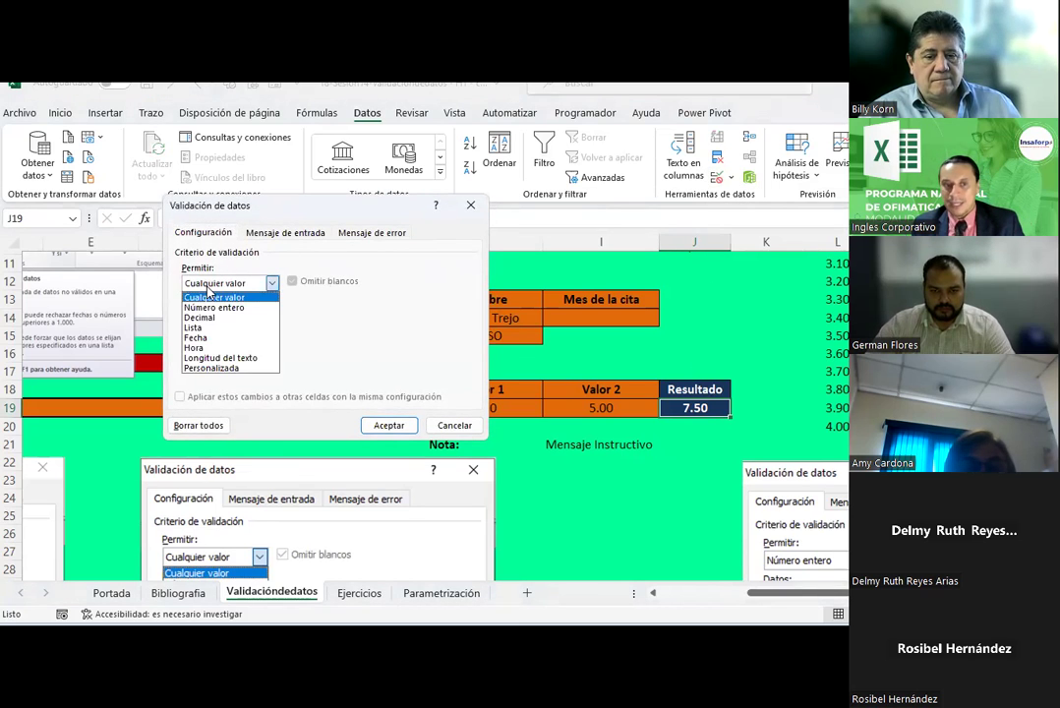
{"action": "left_click", "coordinate": [222, 358]}
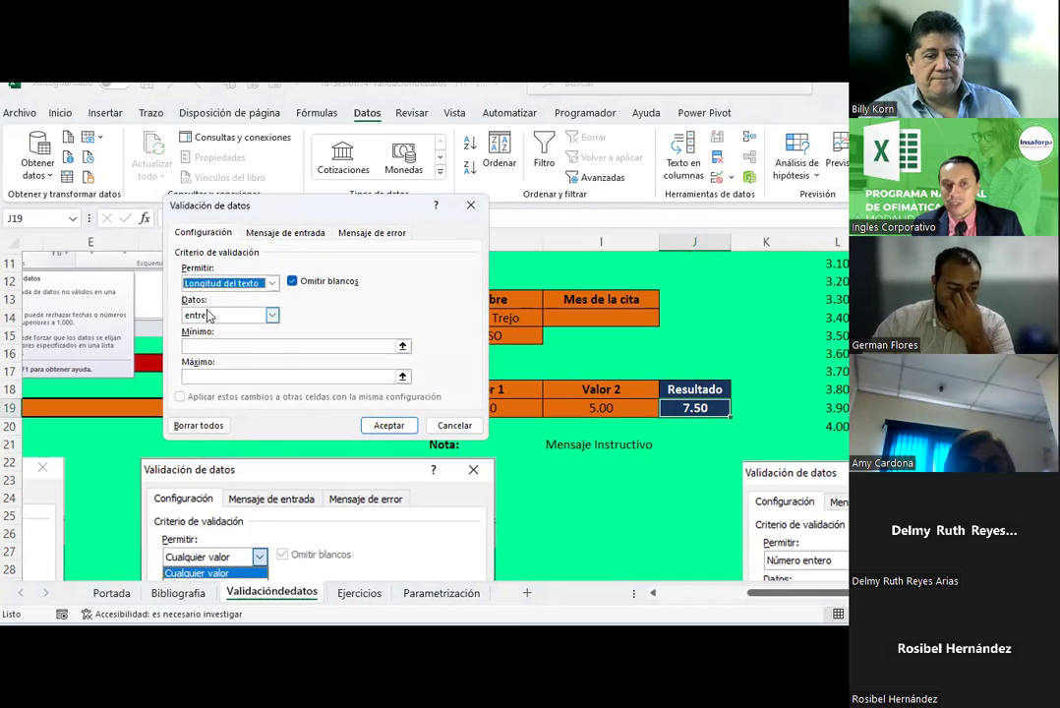
{"action": "left_click", "coordinate": [211, 315]}
{"action": "left_click", "coordinate": [213, 332]}
{"action": "left_click", "coordinate": [214, 348]}
{"action": "type", "text": "0"}
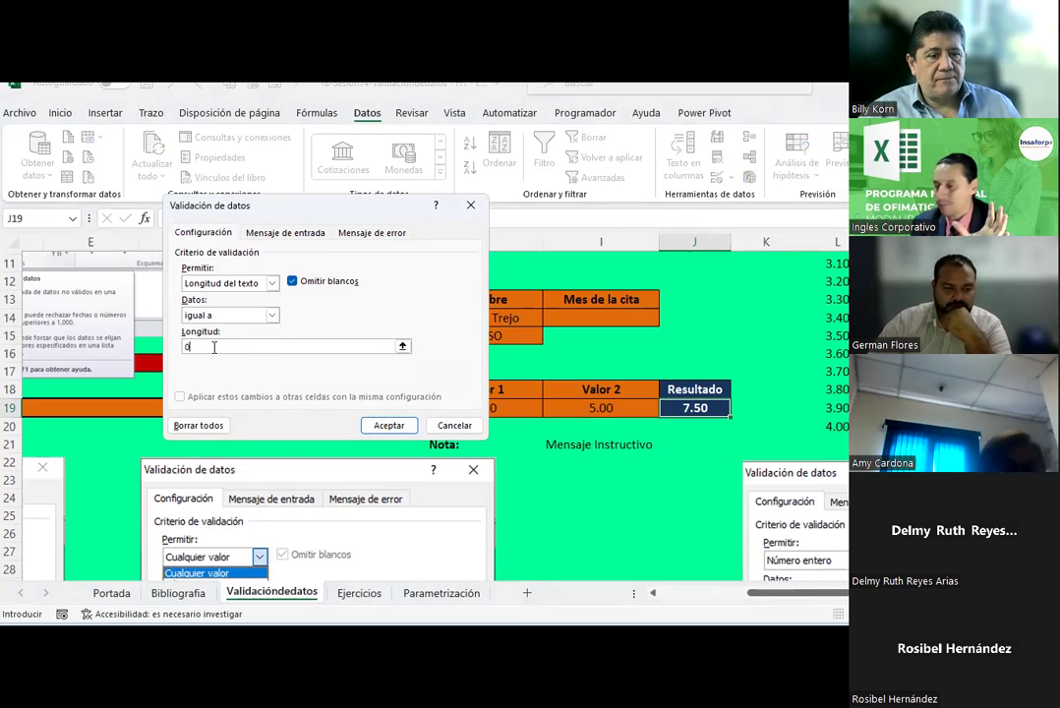
{"action": "left_click", "coordinate": [389, 425]}
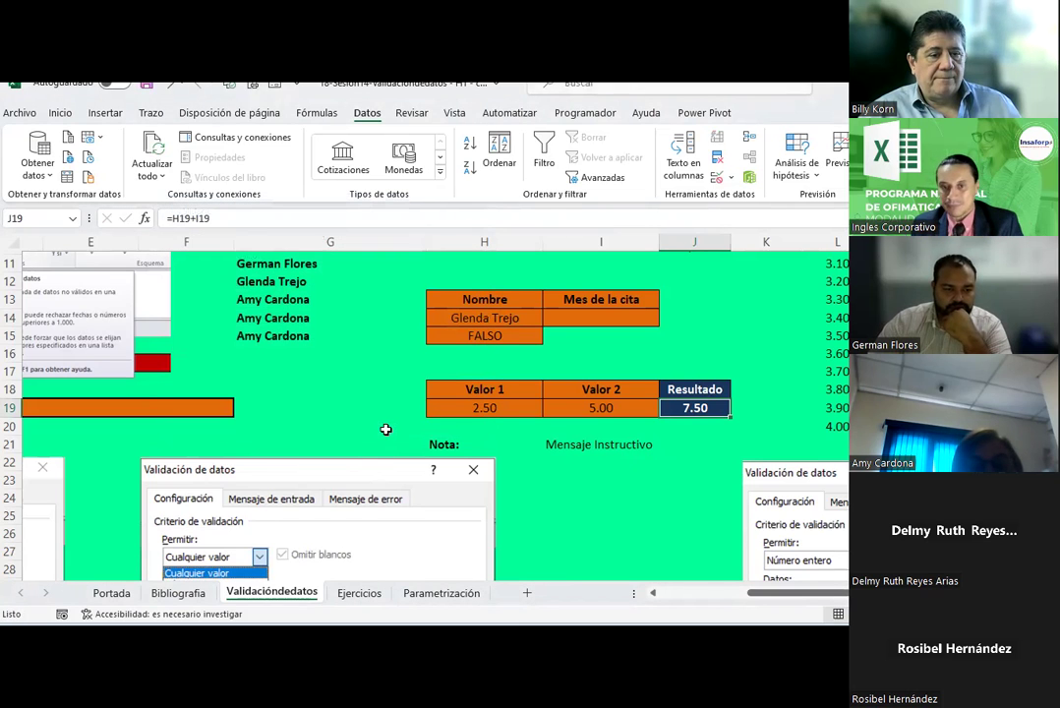
{"action": "left_click", "coordinate": [731, 177]}
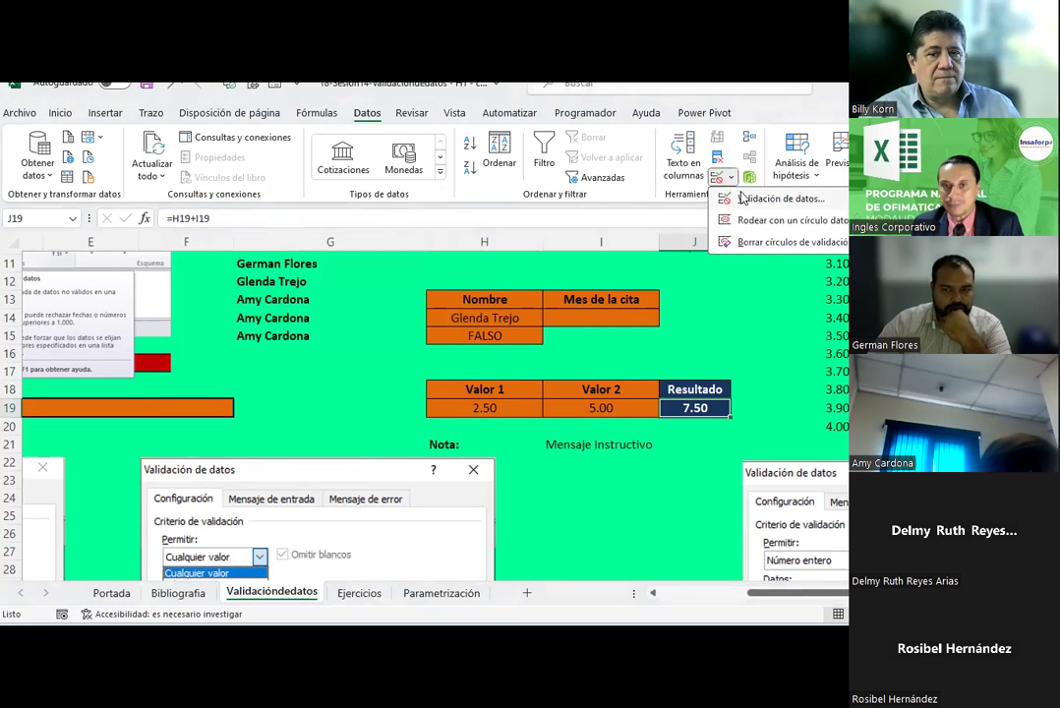
Step: On the Mensaje de error tab, set title Alto and message 'Zona bloqueada para digitar. Haga caso papito.'
{"action": "left_click", "coordinate": [767, 199]}
{"action": "left_click", "coordinate": [370, 233]}
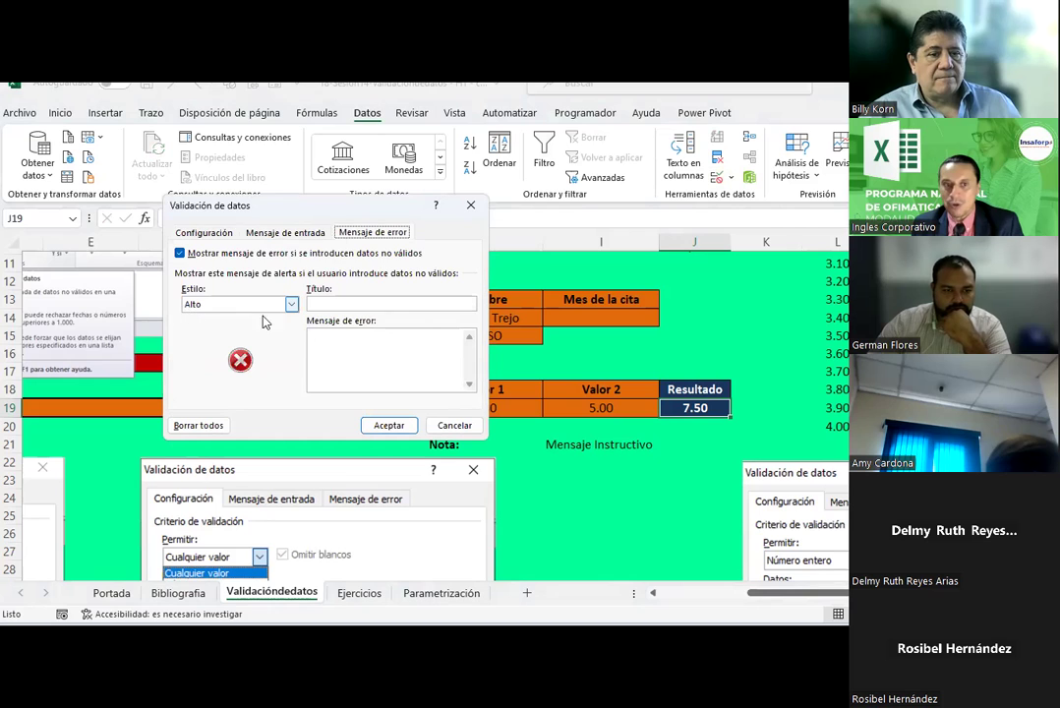
{"action": "left_click", "coordinate": [341, 305]}
{"action": "type", "text": "Alto"}
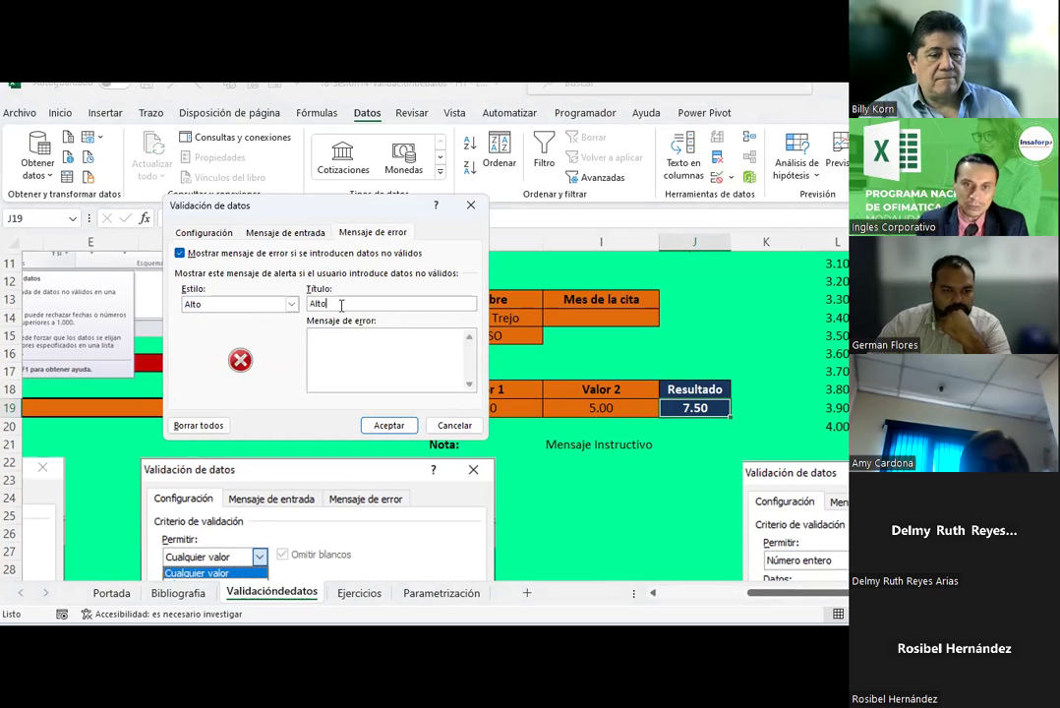
{"action": "left_click", "coordinate": [348, 351]}
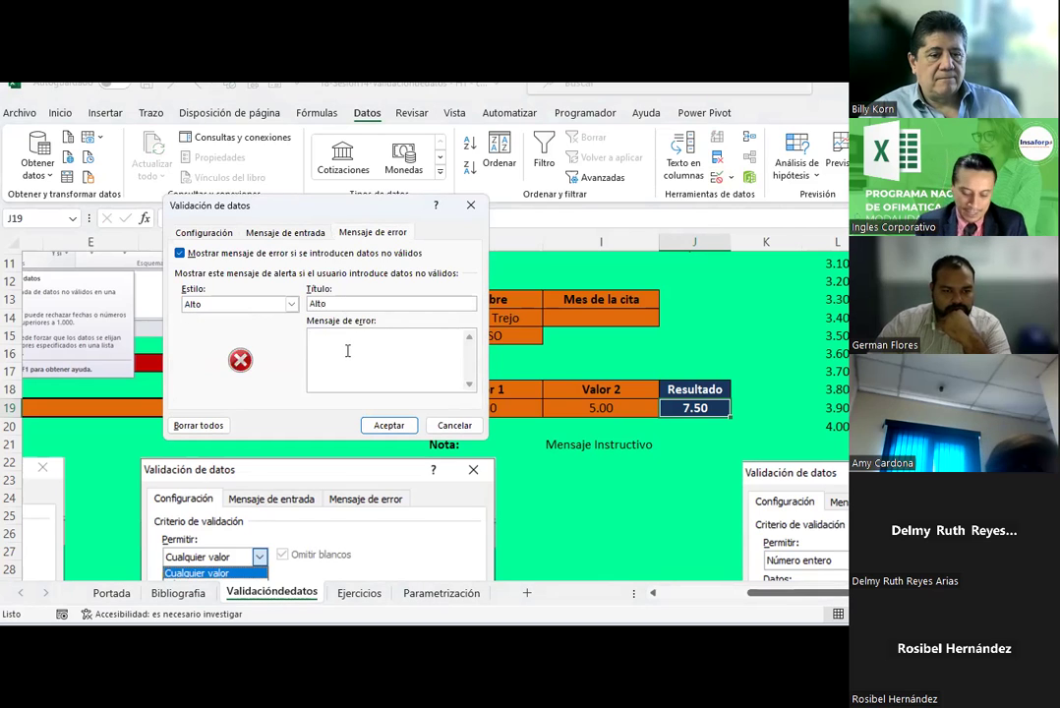
{"action": "type", "text": "Zona blo"}
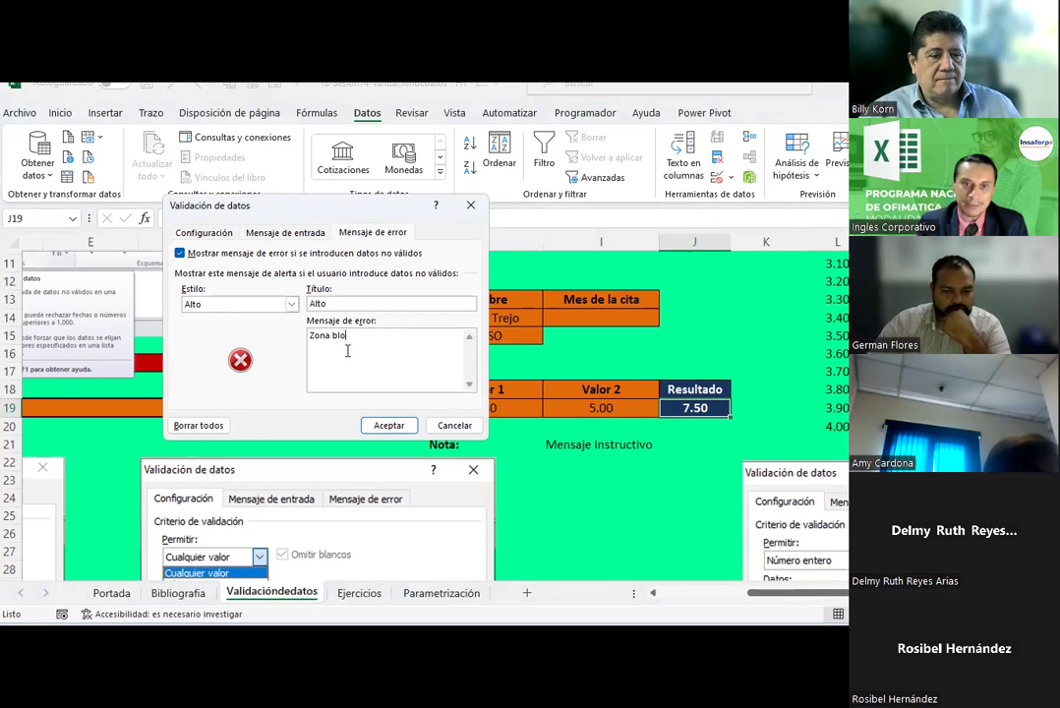
{"action": "type", "text": "queada para digitar. Haga"}
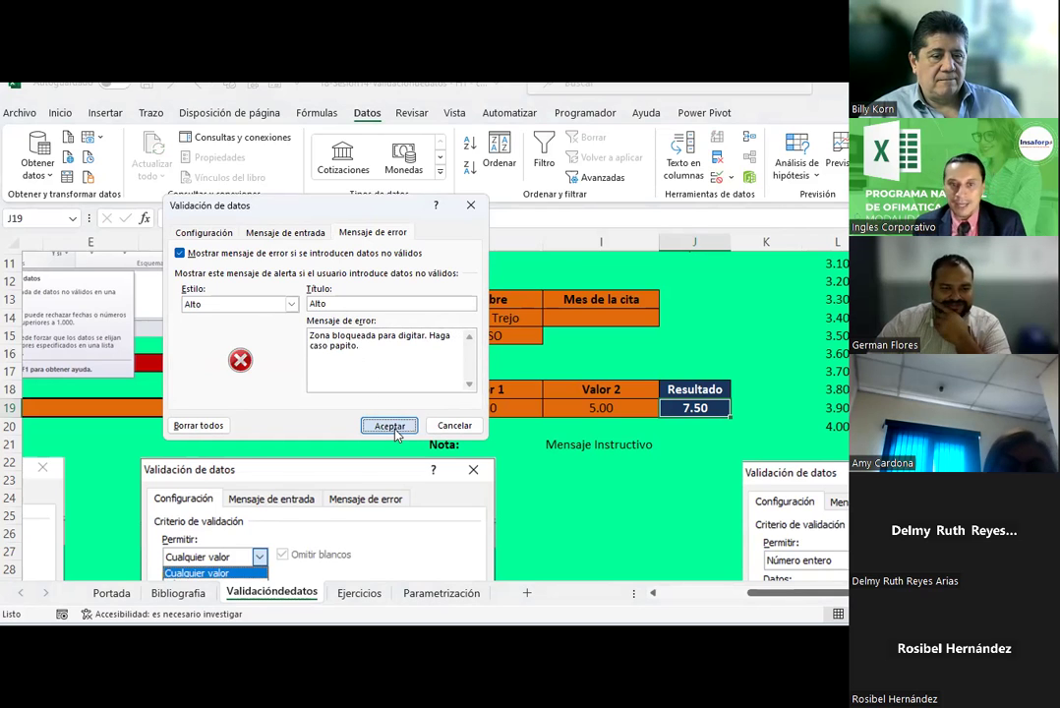
{"action": "left_click", "coordinate": [394, 427]}
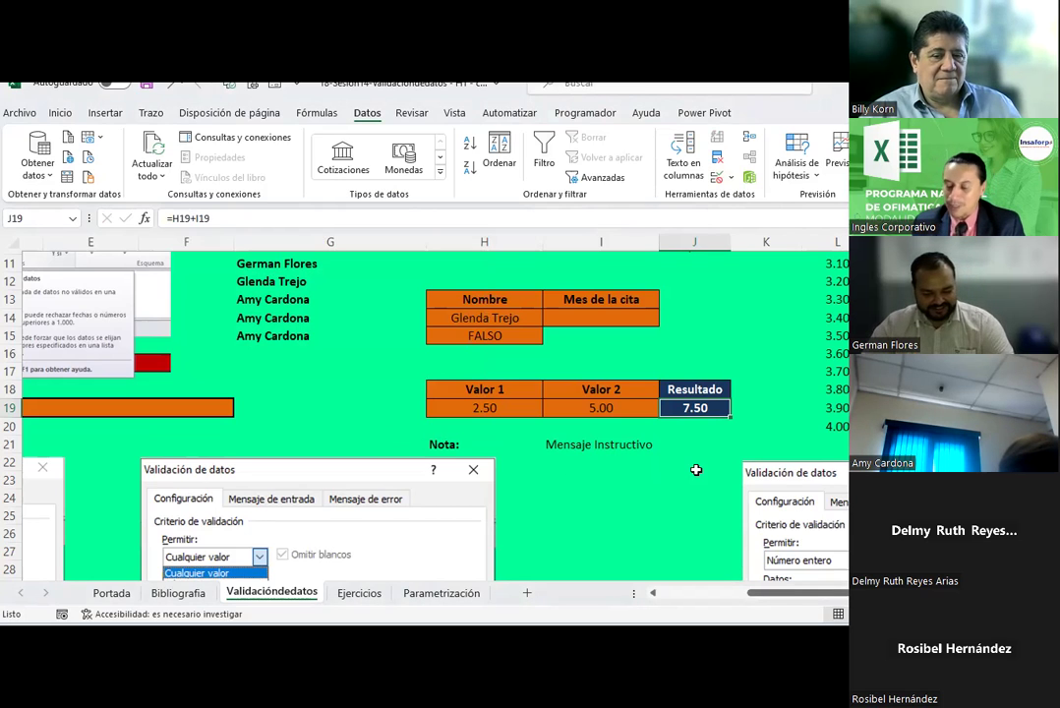
{"action": "type", "text": "12"}
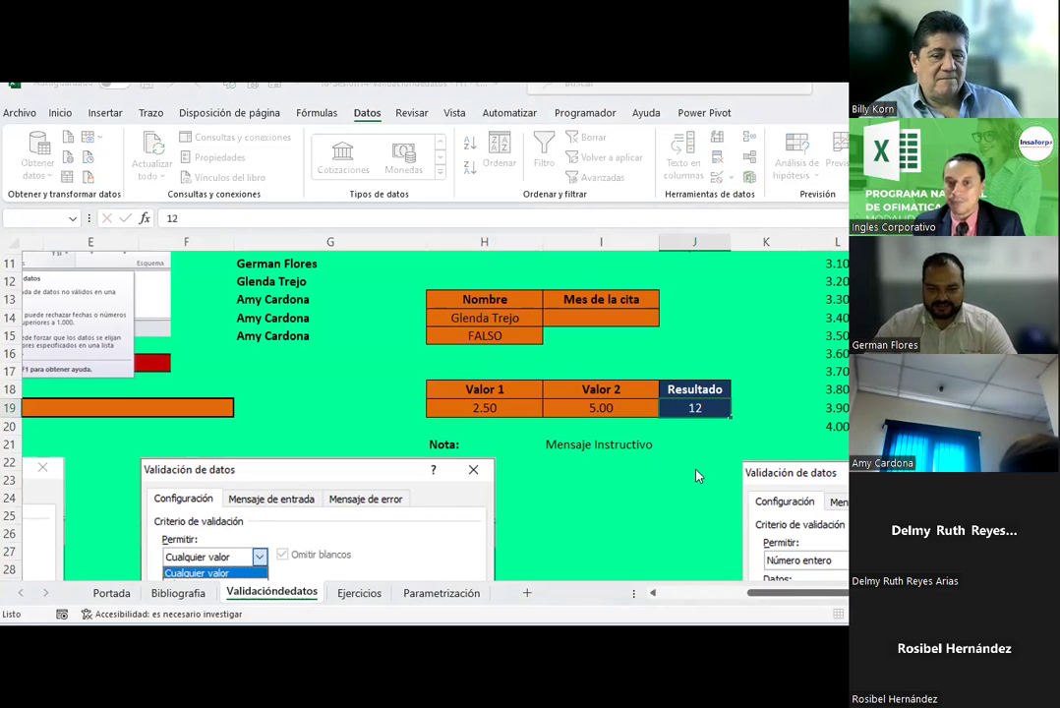
{"action": "key", "text": "Return"}
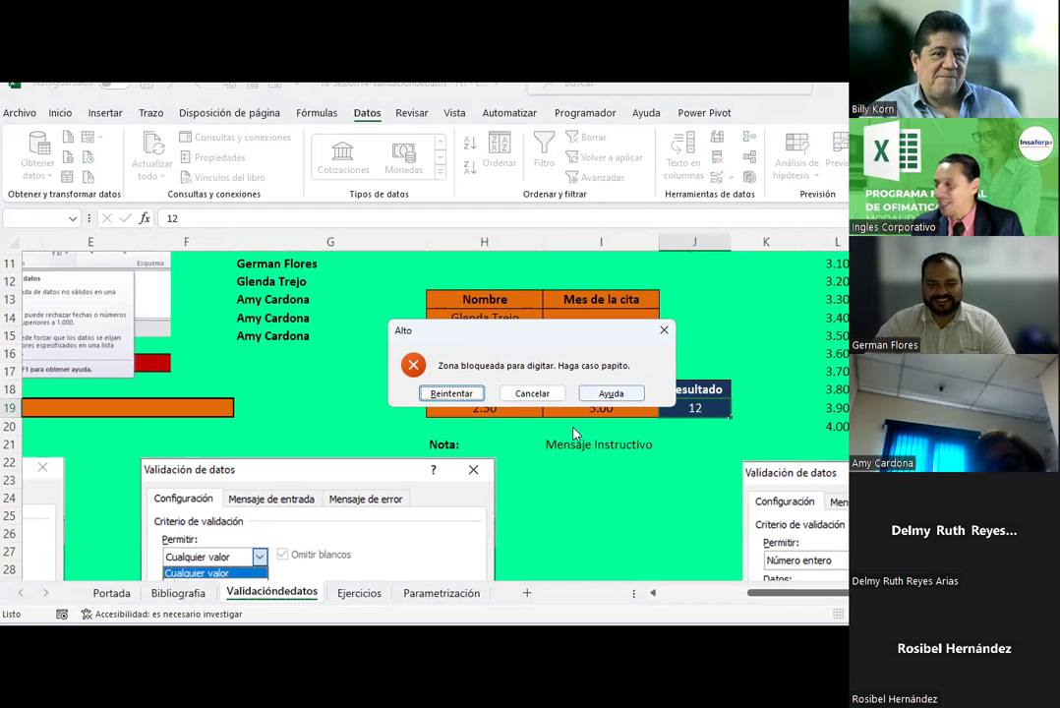
{"action": "left_click", "coordinate": [544, 393]}
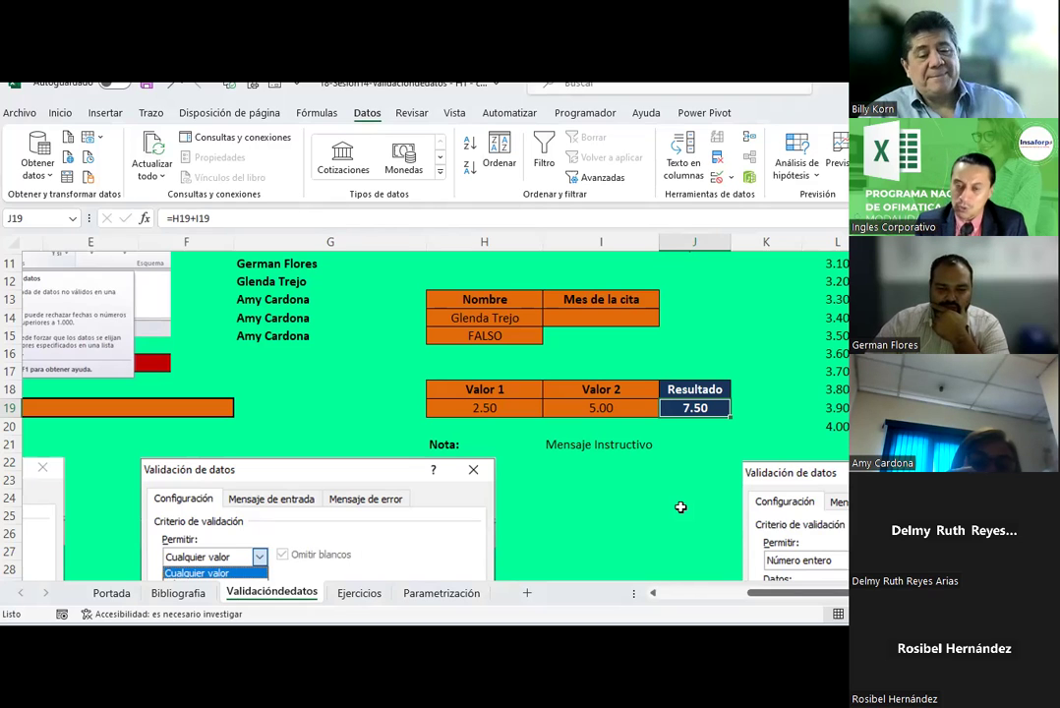
{"action": "key", "text": "Delete"}
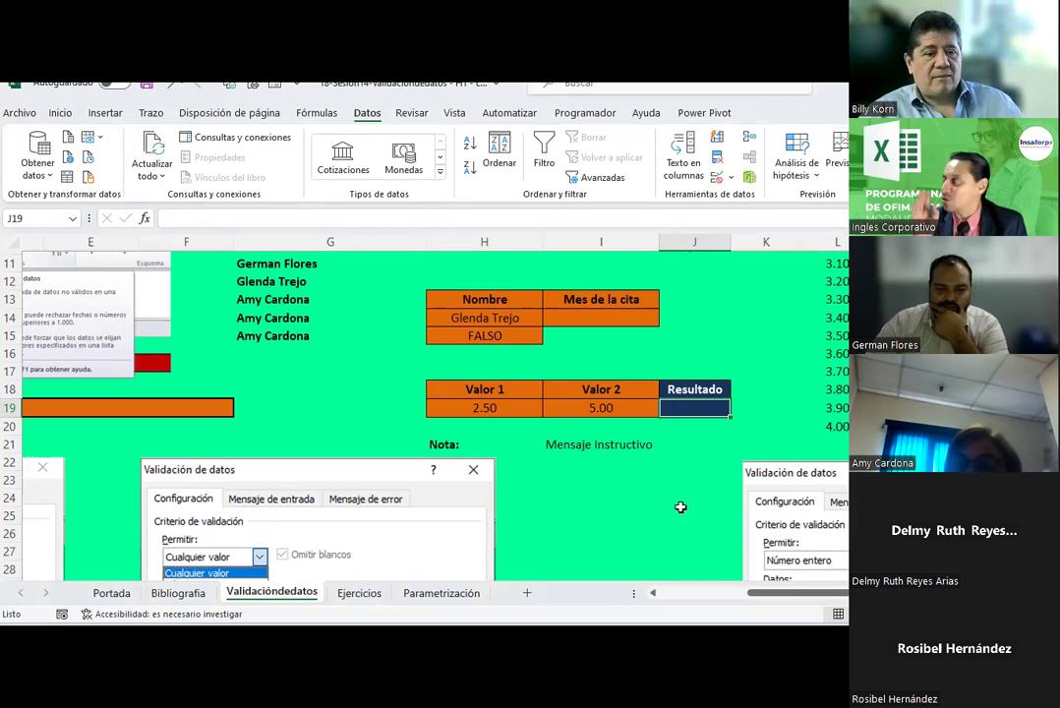
Step: Undo the deletion to restore 7.50 in J19, then reselect J19
{"action": "key", "text": "ctrl+z"}
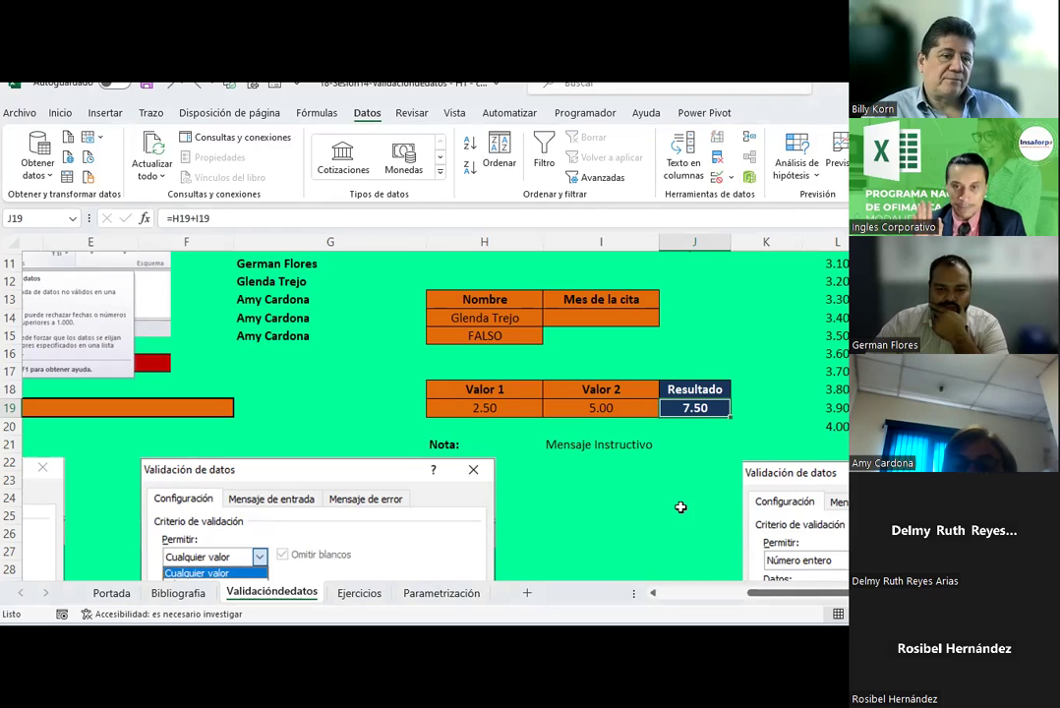
{"action": "left_click", "coordinate": [693, 244]}
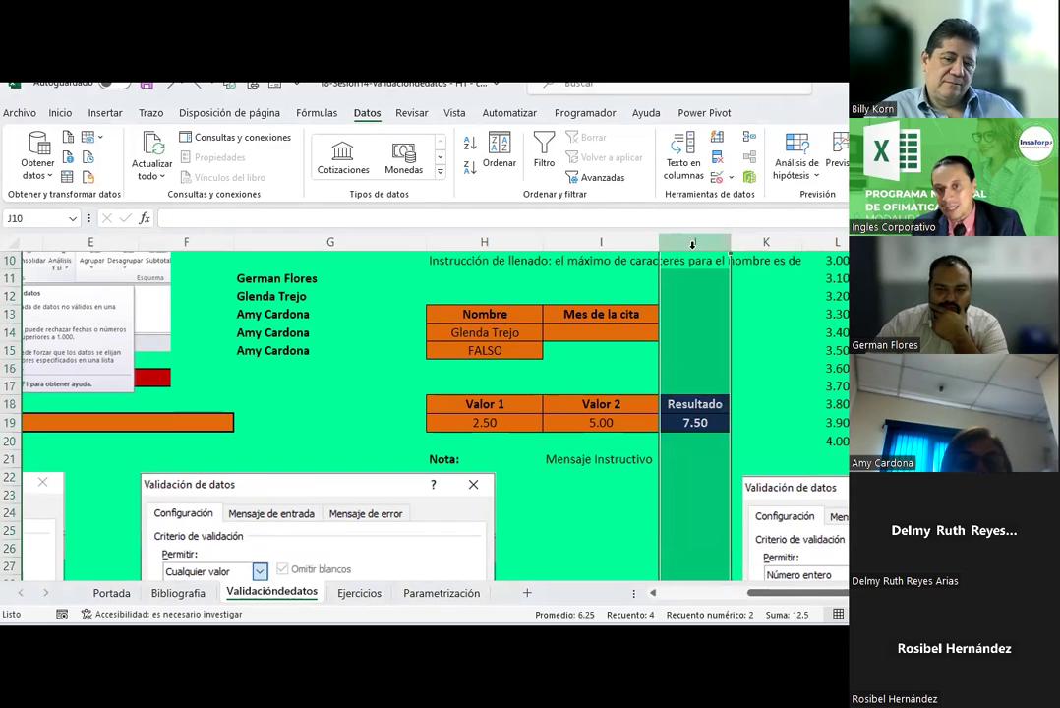
{"action": "right_click", "coordinate": [693, 244]}
{"action": "key", "text": "Escape"}
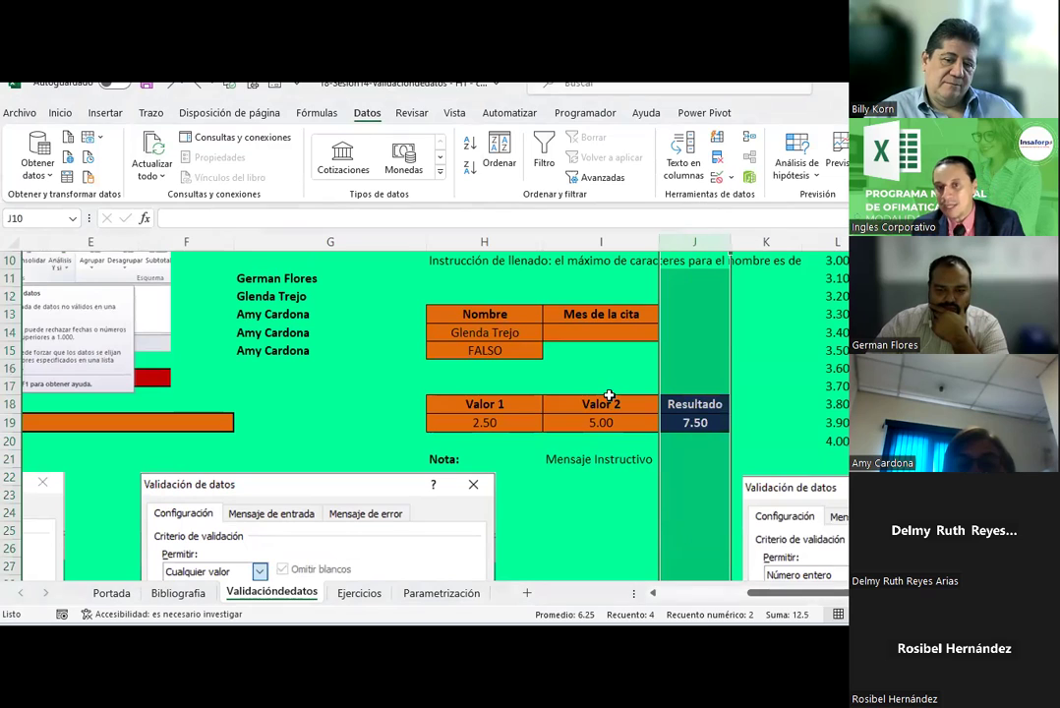
{"action": "left_click", "coordinate": [662, 367]}
{"action": "left_click", "coordinate": [683, 422]}
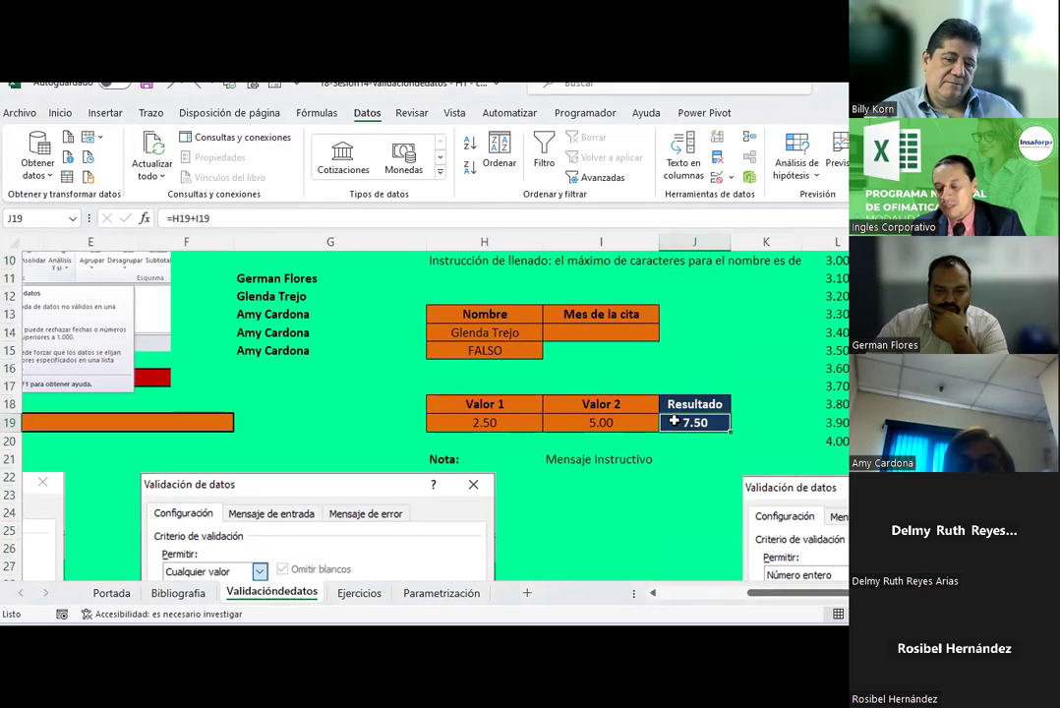
Step: View the Formato menu's formatting and protection options on the Inicio tab, then close it
{"action": "left_click", "coordinate": [509, 112]}
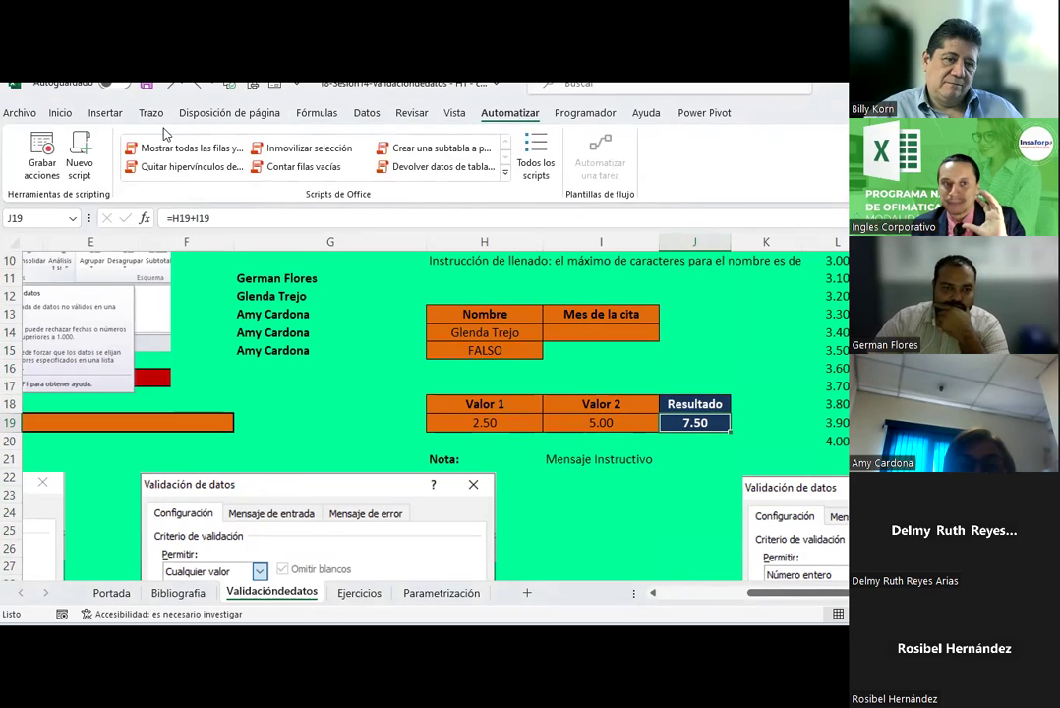
{"action": "left_click", "coordinate": [60, 112]}
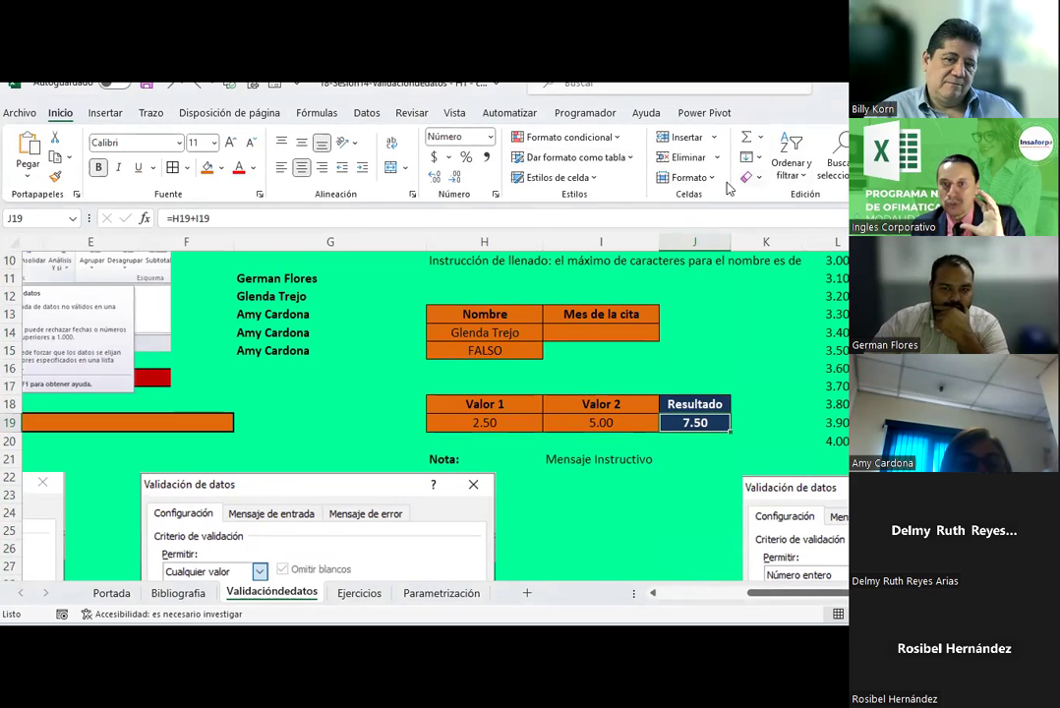
{"action": "left_click", "coordinate": [687, 177]}
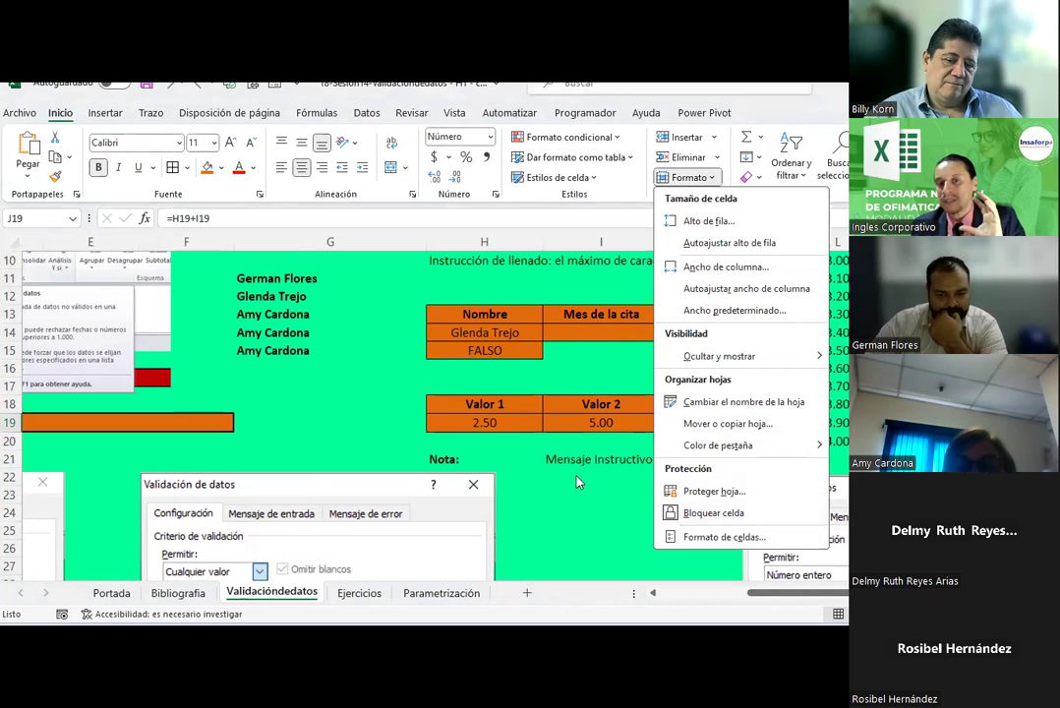
{"action": "left_click", "coordinate": [579, 482]}
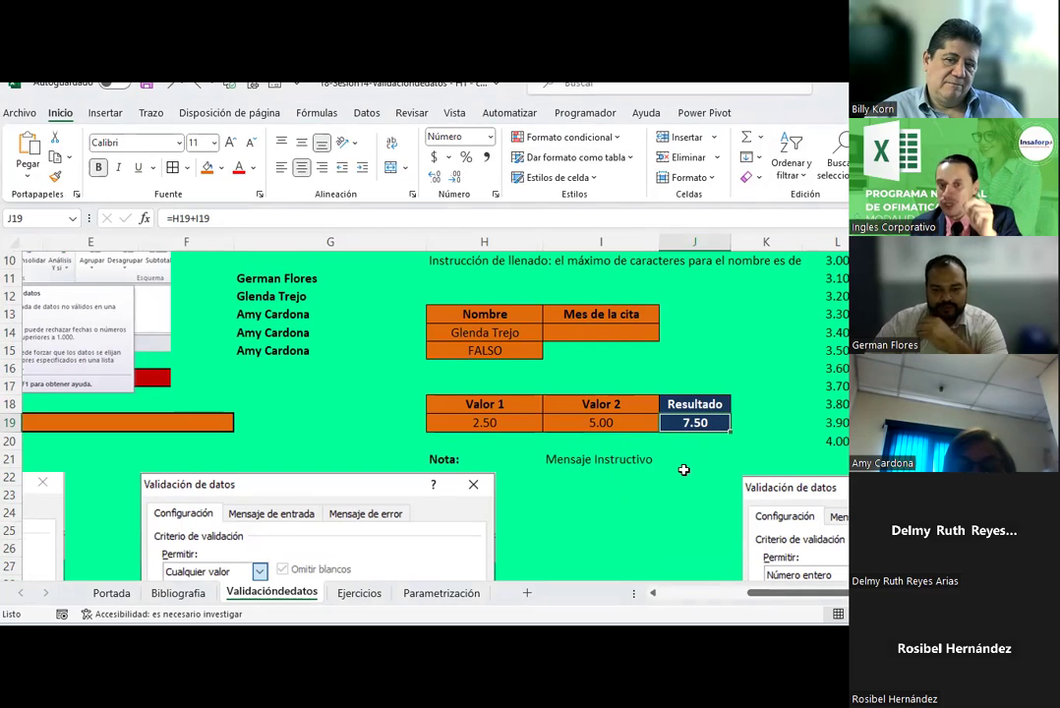
Step: Give cell I14 a Longitud del texto rule requiring exactly 3 characters
{"action": "left_click", "coordinate": [620, 333]}
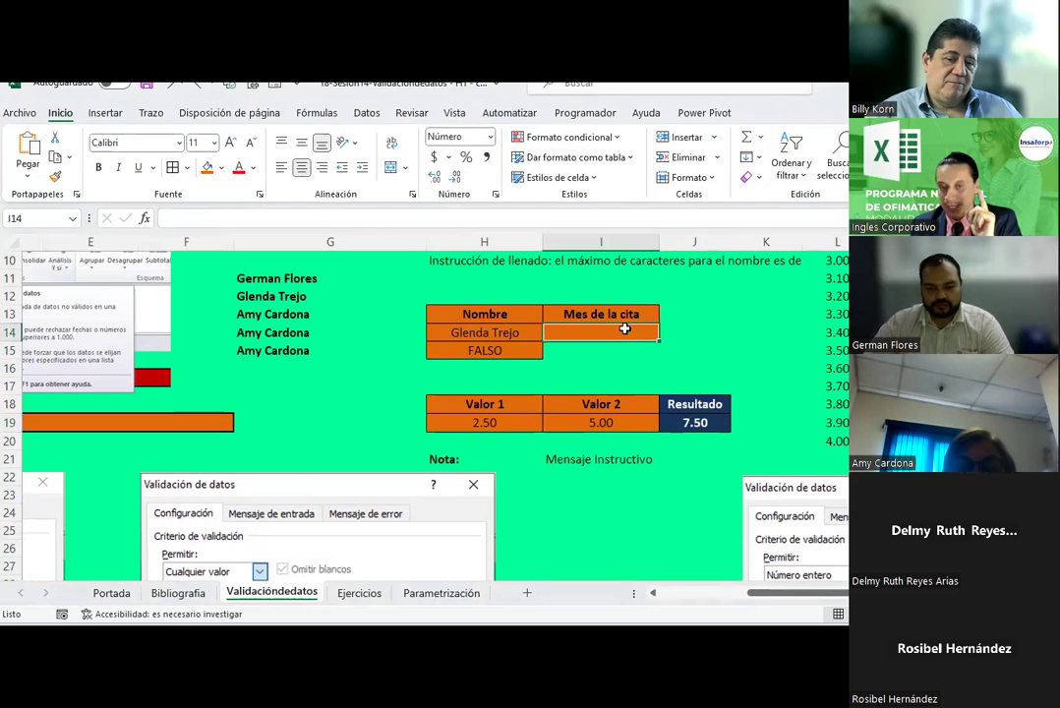
{"action": "left_click", "coordinate": [367, 113]}
{"action": "left_click", "coordinate": [728, 178]}
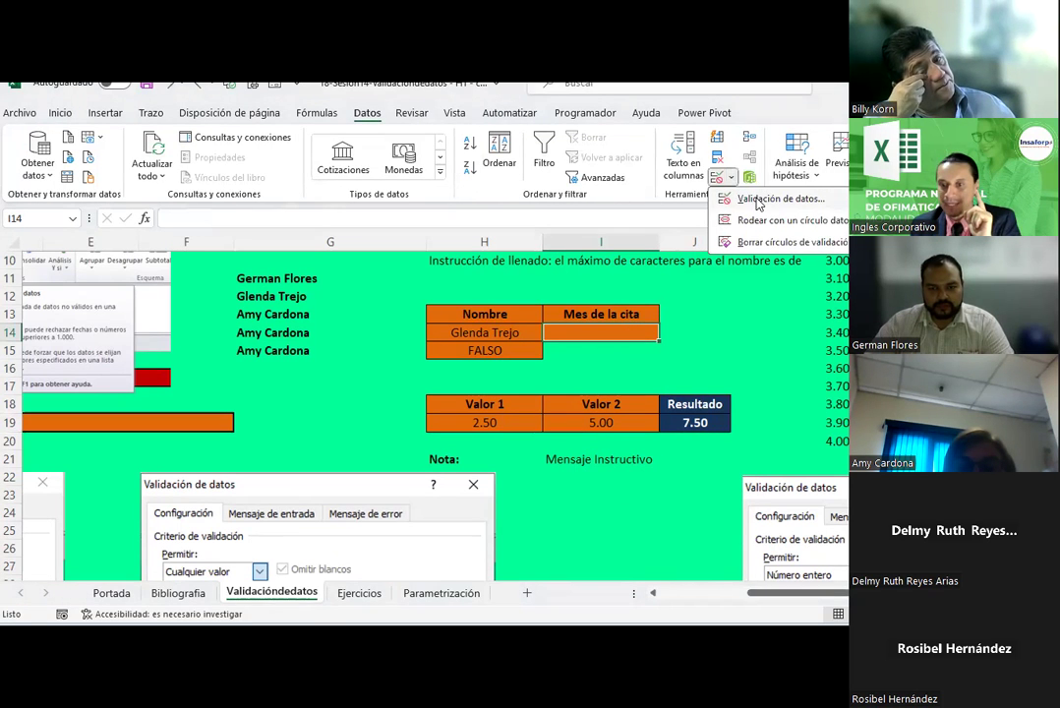
{"action": "left_click", "coordinate": [779, 199]}
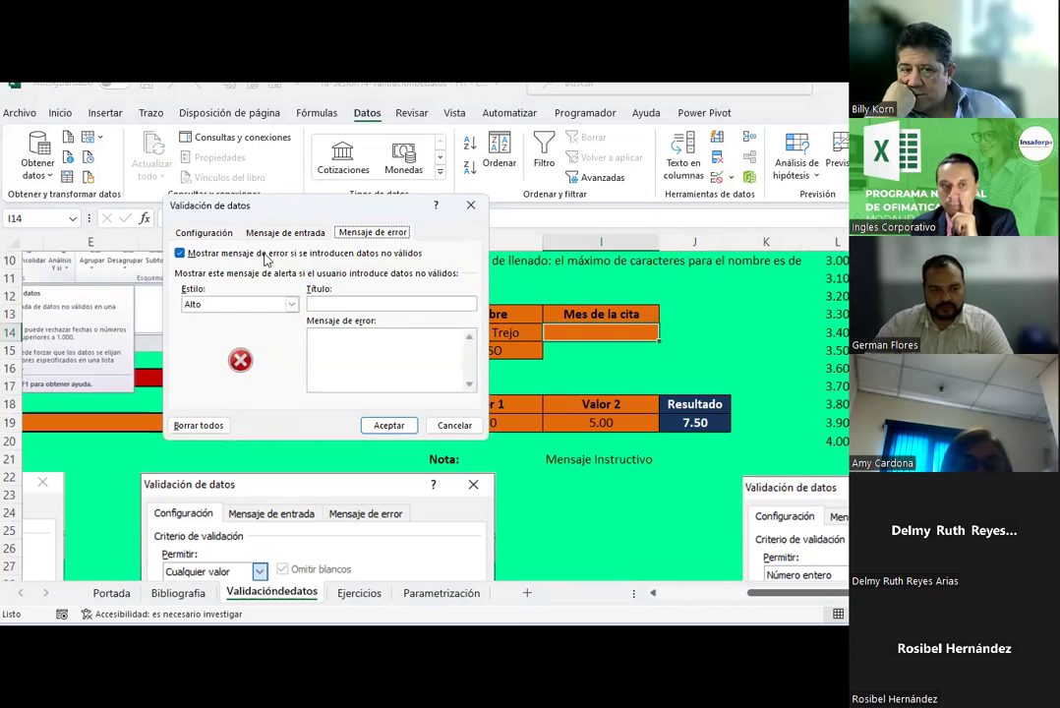
{"action": "left_click", "coordinate": [203, 232]}
{"action": "left_click", "coordinate": [234, 283]}
{"action": "left_click", "coordinate": [234, 359]}
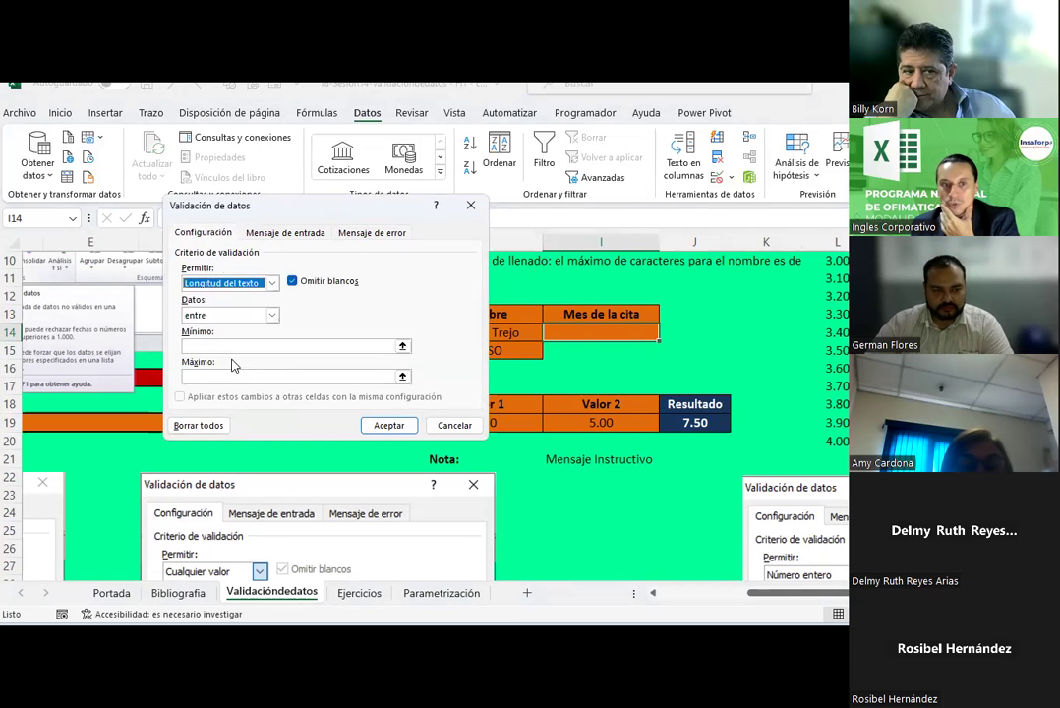
{"action": "left_click", "coordinate": [226, 315]}
{"action": "left_click", "coordinate": [207, 347]}
{"action": "left_click", "coordinate": [206, 347]}
{"action": "type", "text": "3"}
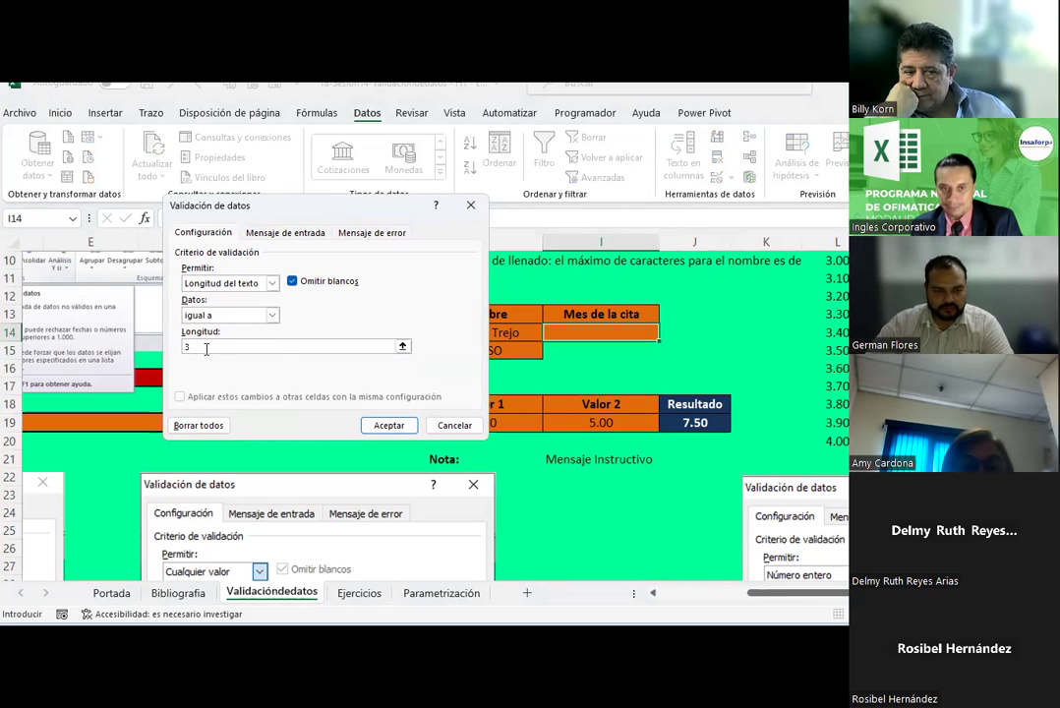
{"action": "left_click", "coordinate": [390, 426]}
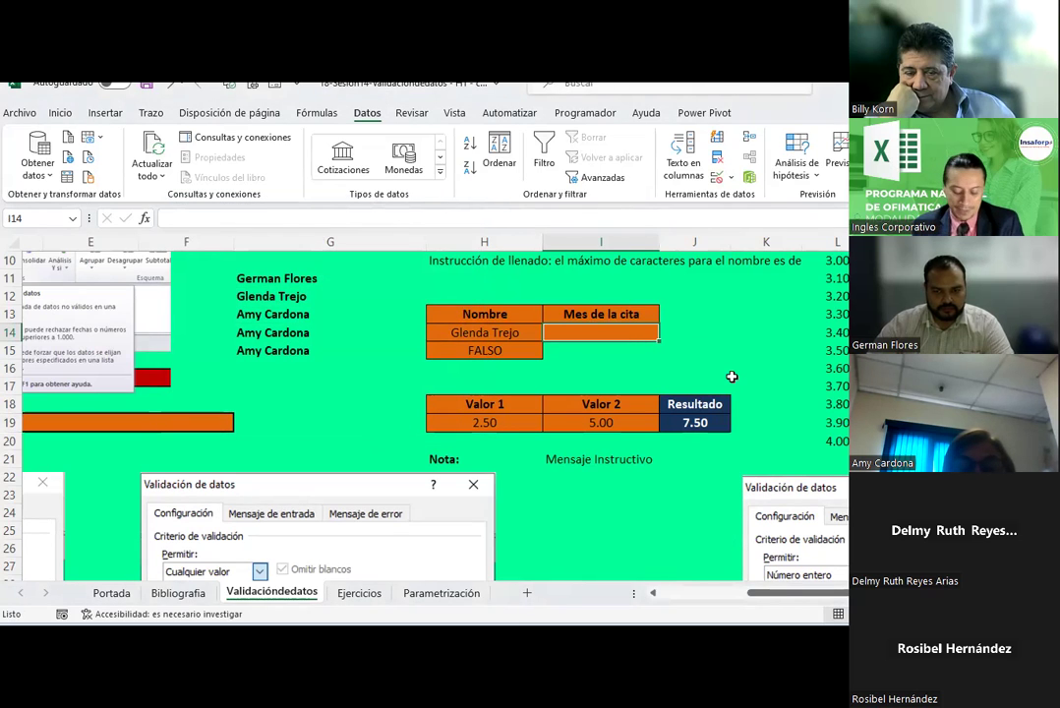
Step: Enter Noviembre in I14, which the 3-character rule rejects
{"action": "type", "text": "E"}
{"action": "key", "text": "BackSpace"}
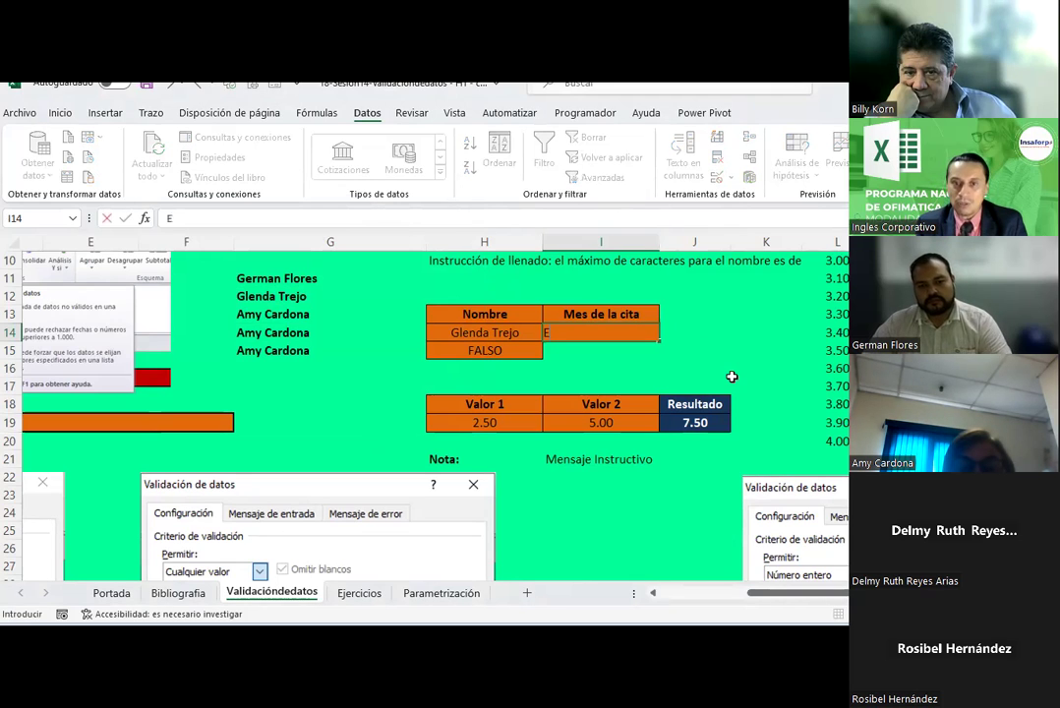
{"action": "type", "text": "Noviembre"}
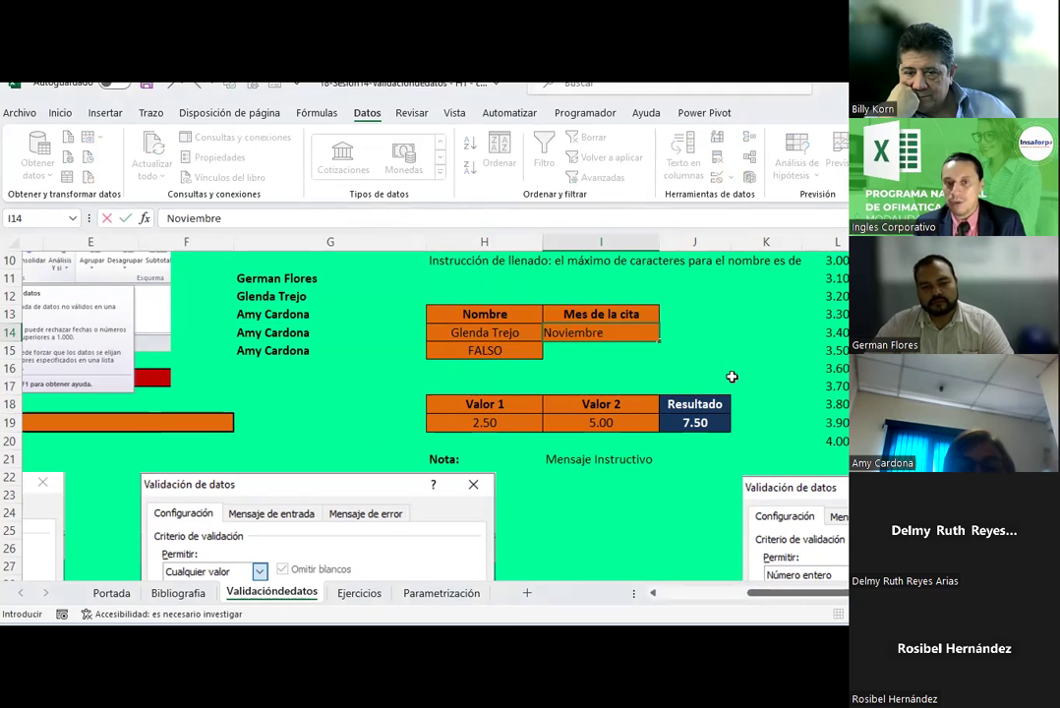
{"action": "key", "text": "Return"}
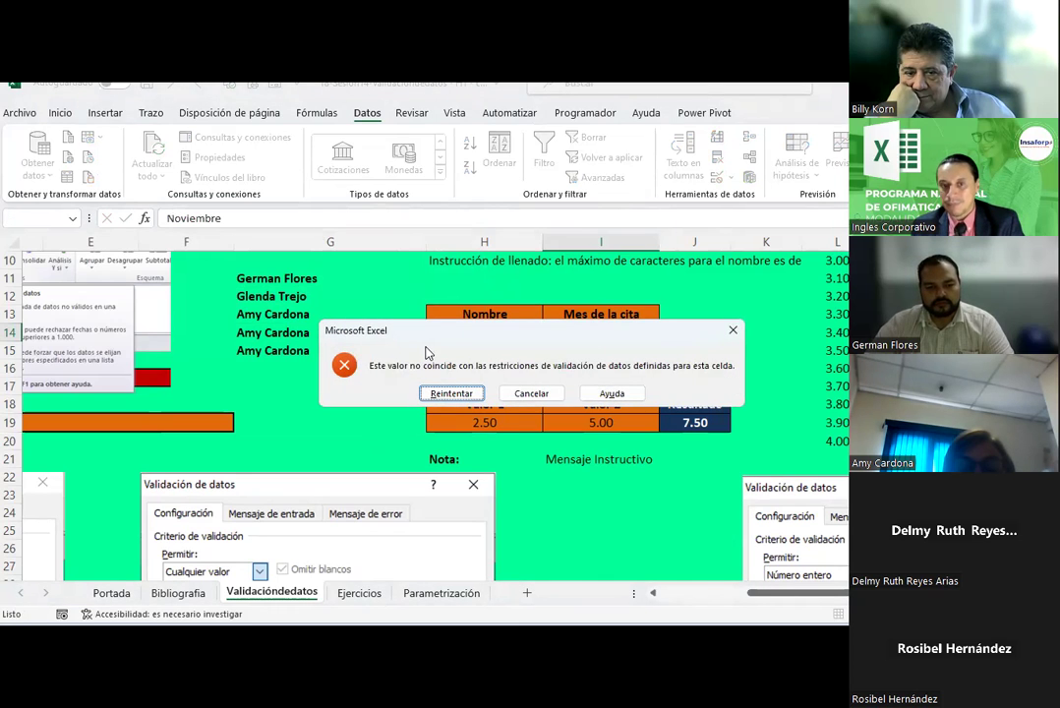
Step: Retry with Nov in I14 so it is accepted, then check the nearby cells
{"action": "left_click_drag", "start_coordinate": [414, 333], "coordinate": [465, 458]}
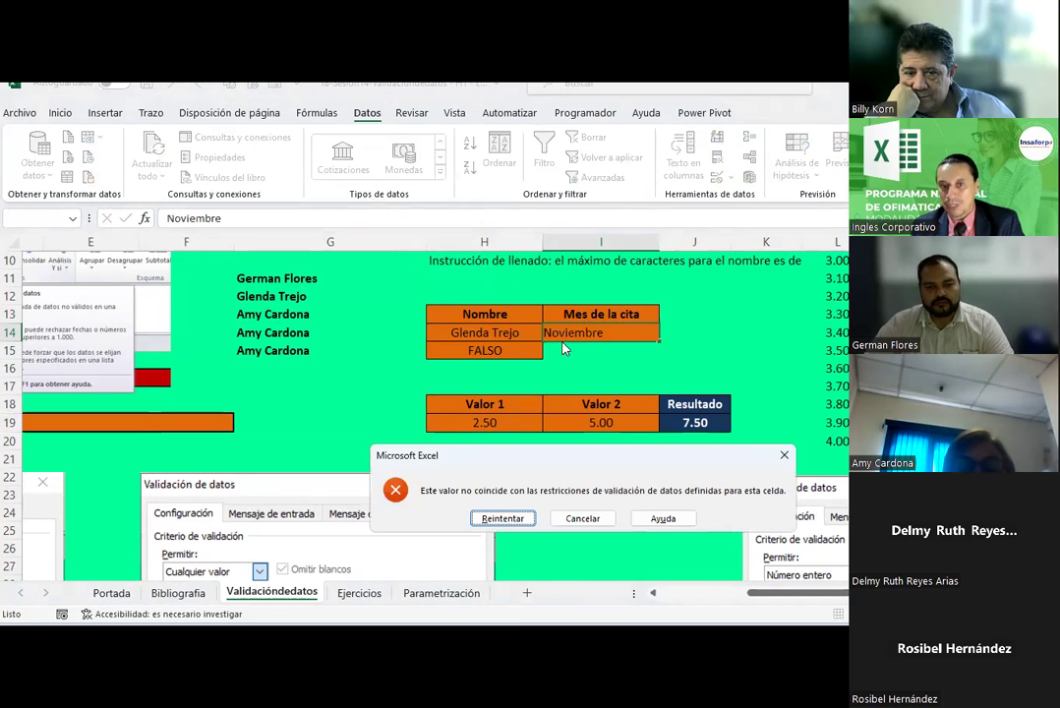
{"action": "left_click", "coordinate": [506, 521]}
{"action": "type", "text": "Nov"}
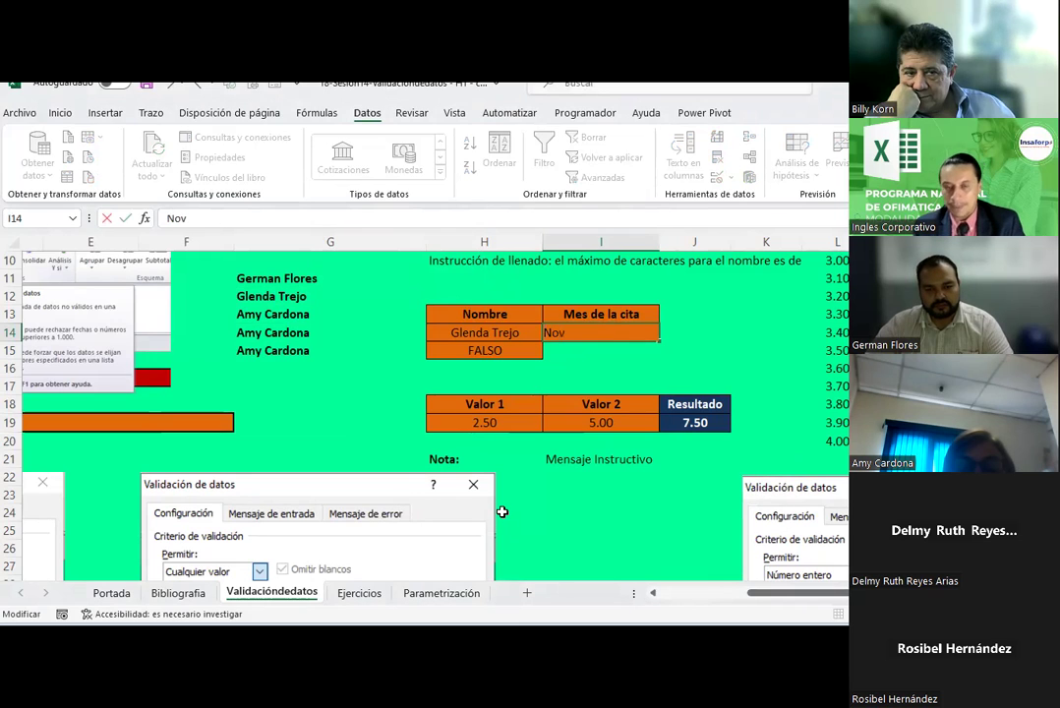
{"action": "key", "text": "Return"}
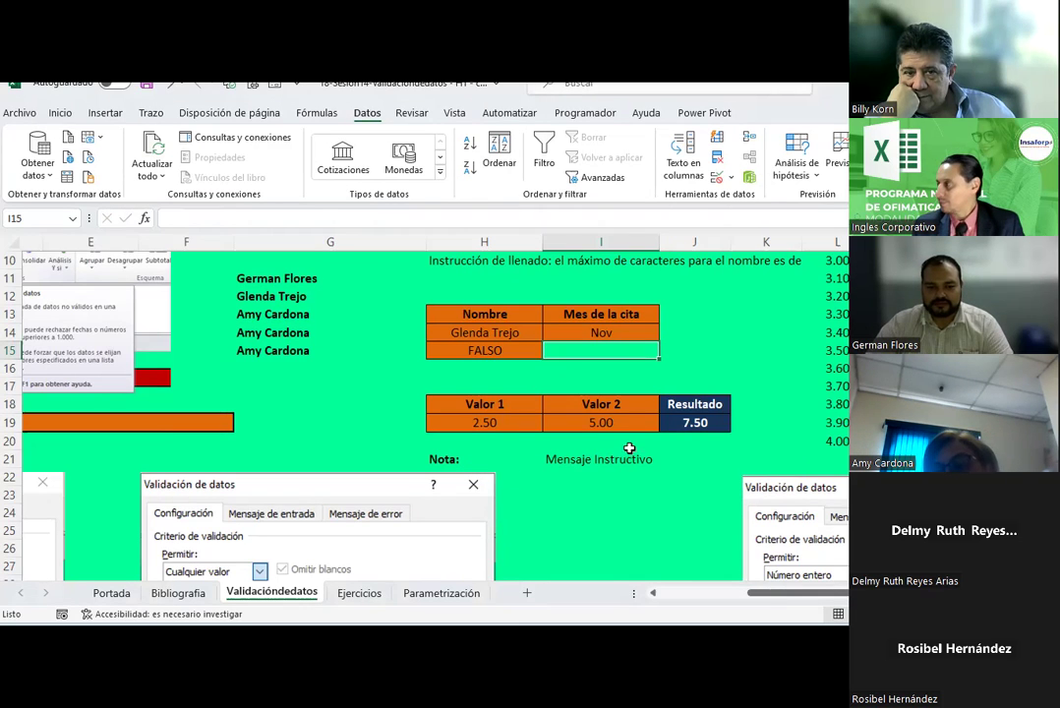
{"action": "left_click", "coordinate": [614, 332]}
{"action": "left_click", "coordinate": [695, 421]}
{"action": "left_click", "coordinate": [614, 339]}
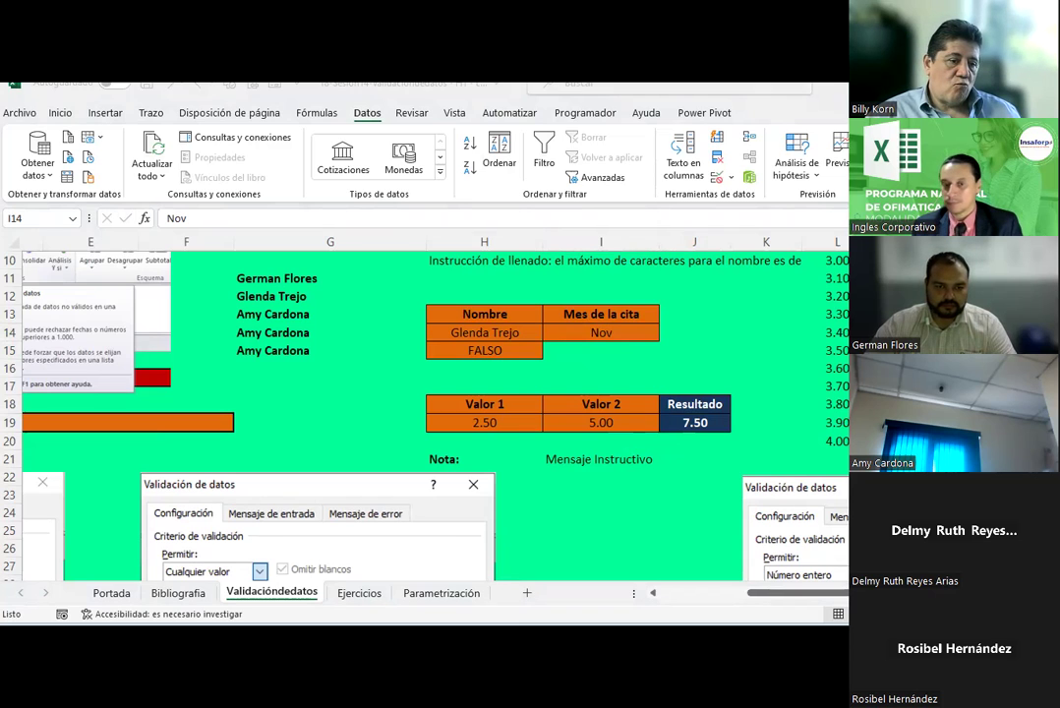
{"action": "left_click", "coordinate": [668, 447]}
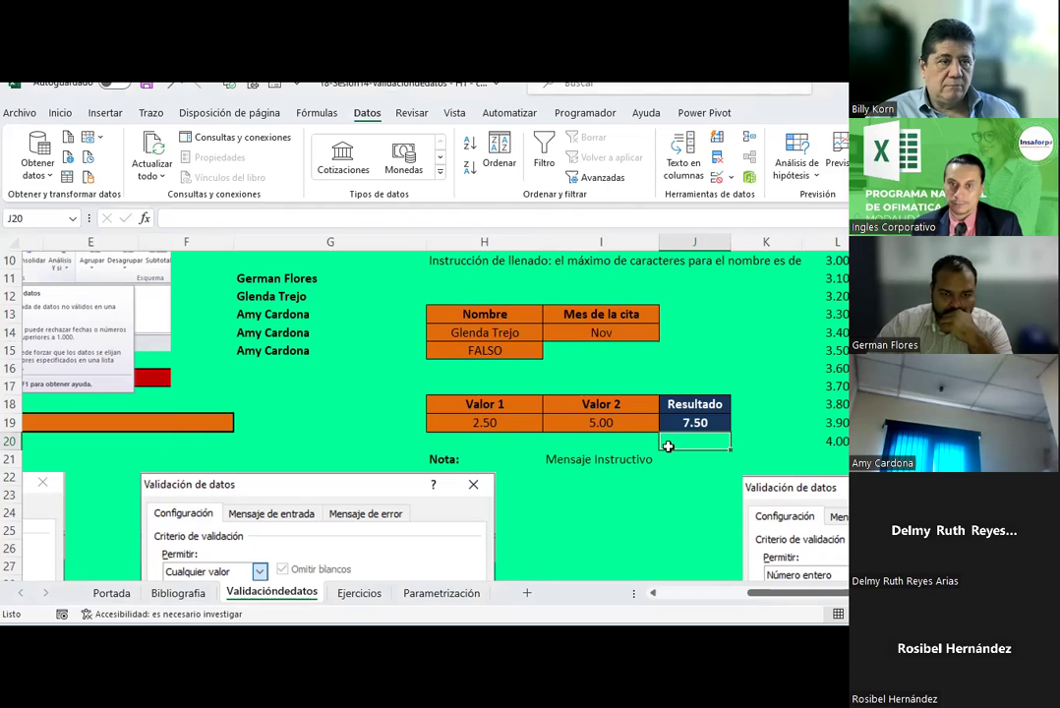
{"action": "left_click", "coordinate": [685, 426]}
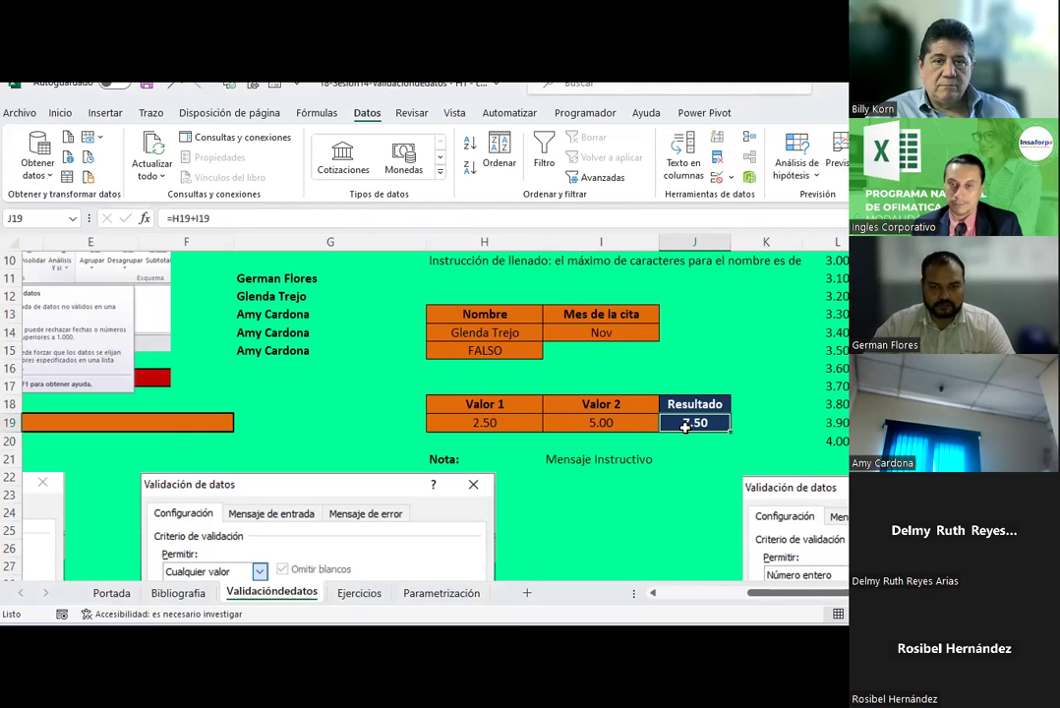
{"action": "left_click", "coordinate": [730, 177]}
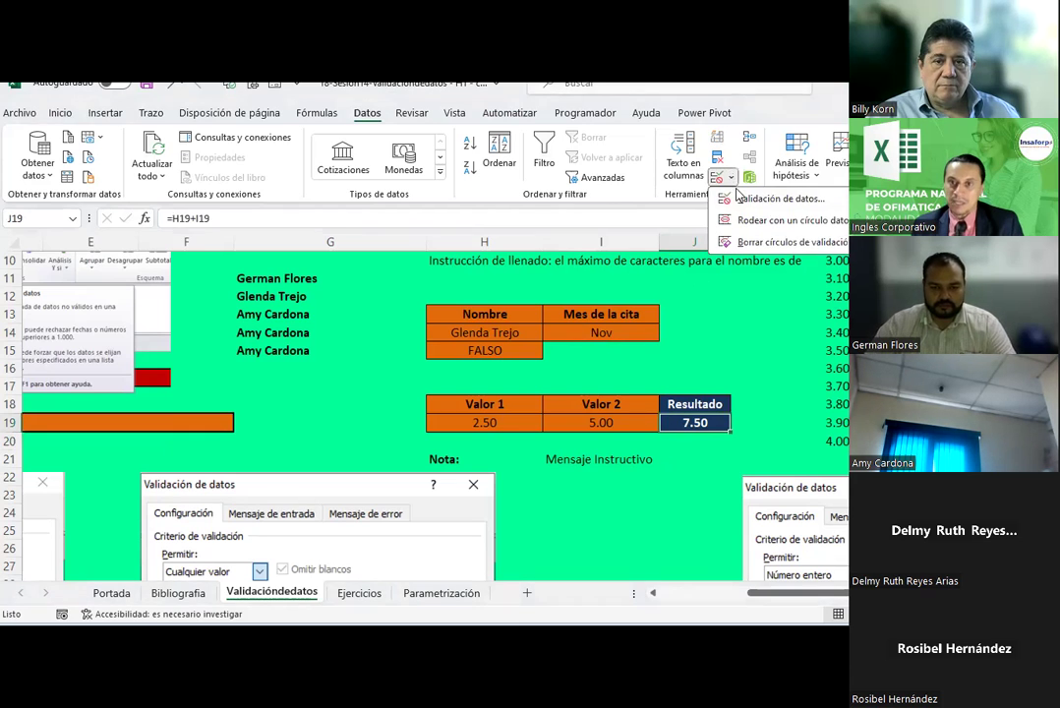
{"action": "left_click", "coordinate": [751, 200]}
{"action": "left_click", "coordinate": [372, 234]}
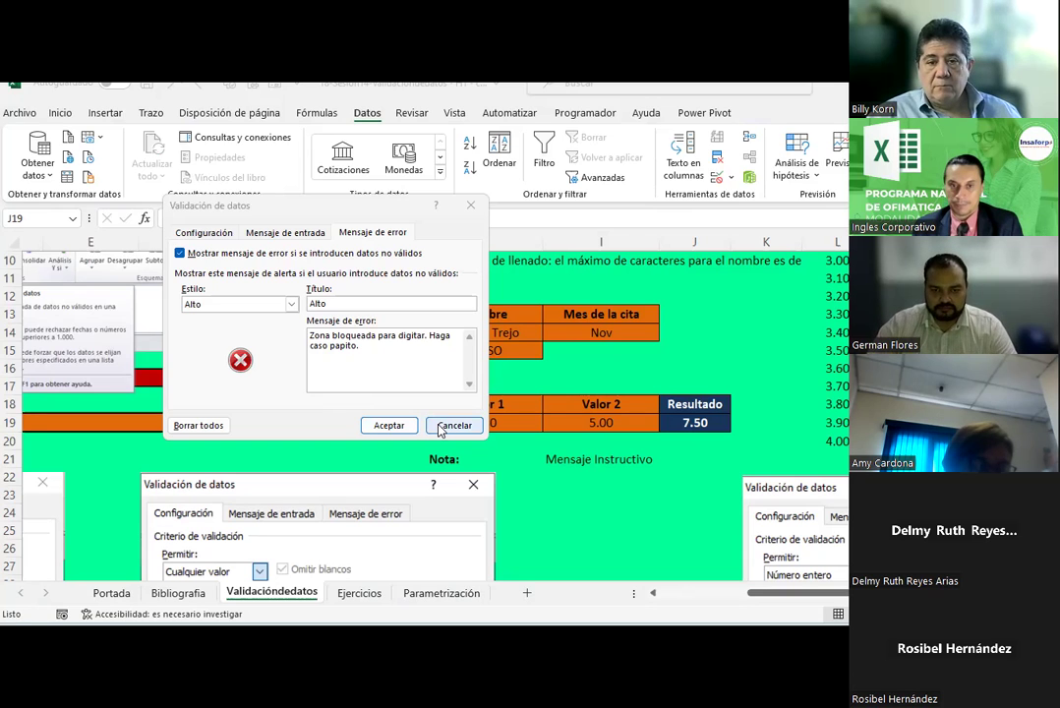
{"action": "left_click", "coordinate": [441, 430]}
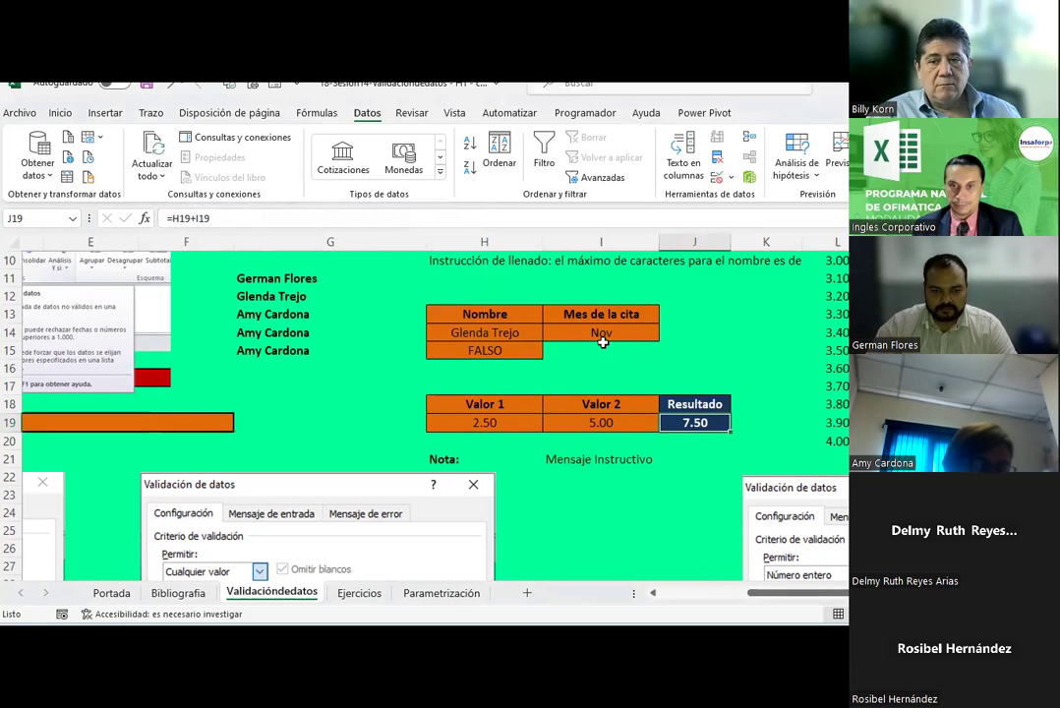
{"action": "left_click", "coordinate": [603, 344]}
{"action": "left_click", "coordinate": [382, 594]}
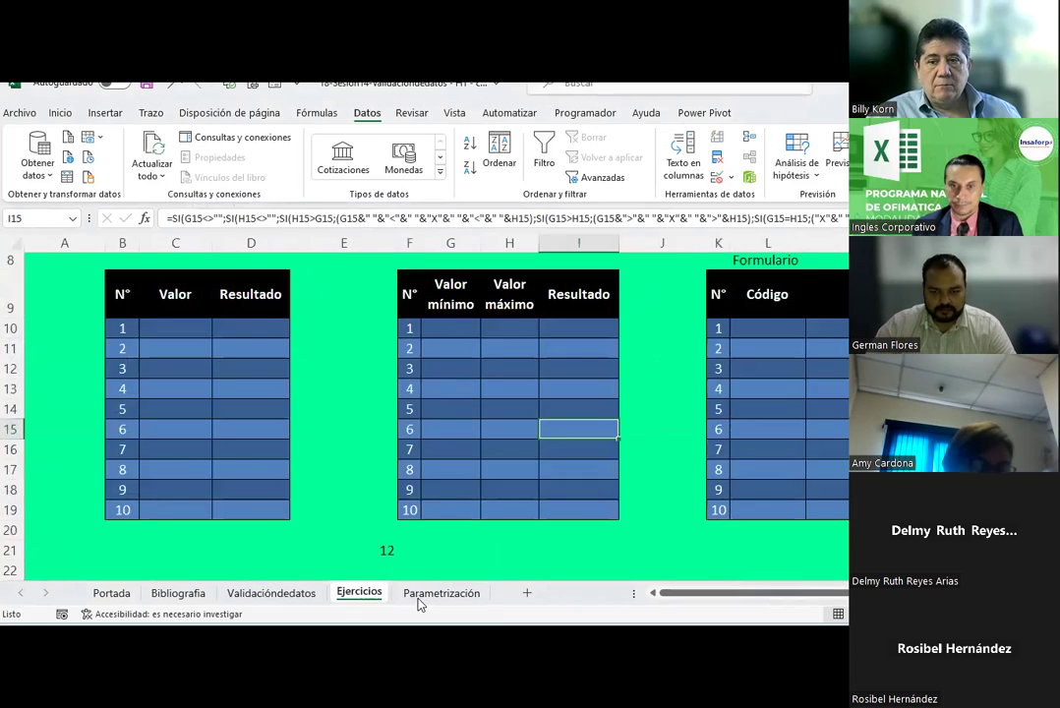
{"action": "left_click", "coordinate": [419, 598]}
{"action": "left_click", "coordinate": [360, 598]}
{"action": "left_click", "coordinate": [295, 596]}
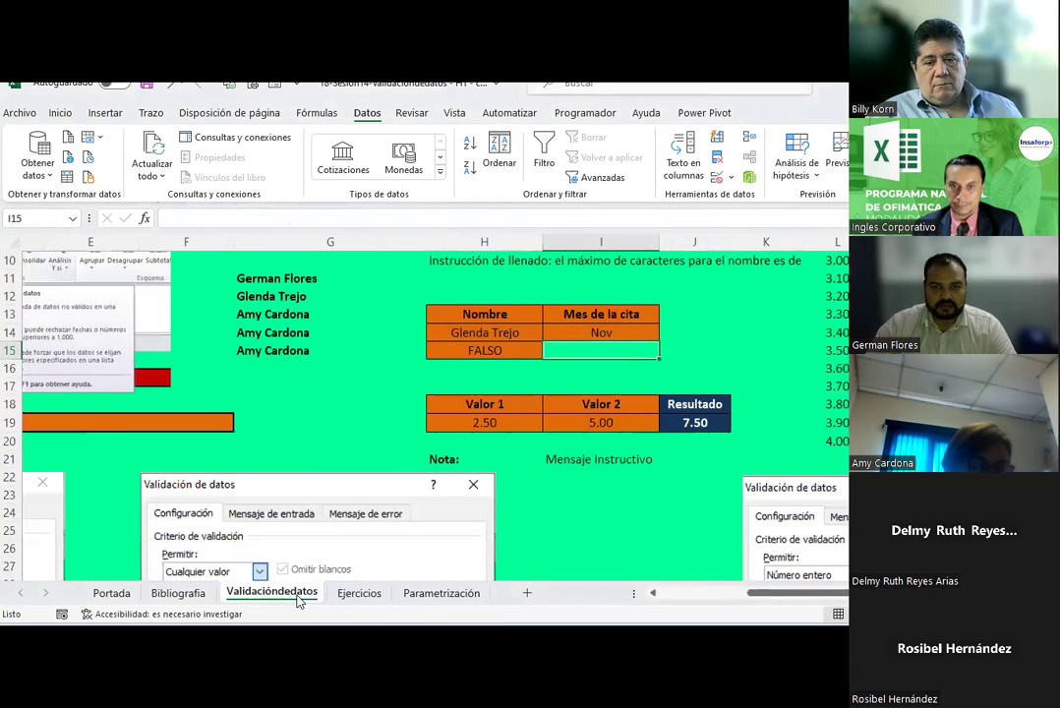
{"action": "left_click", "coordinate": [495, 350]}
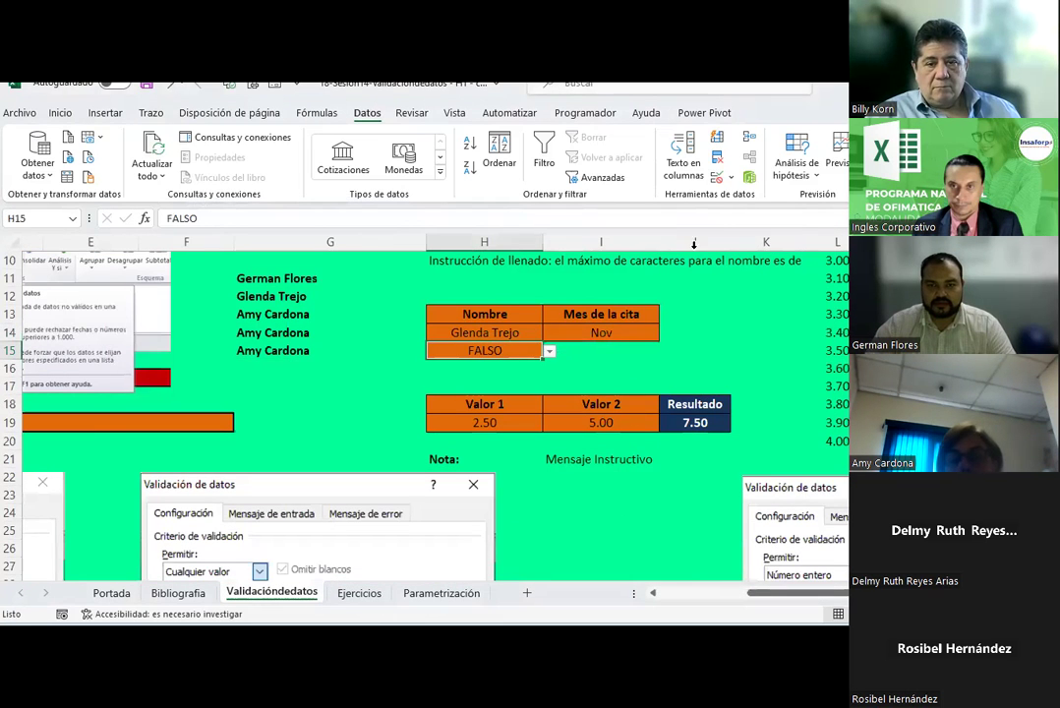
{"action": "left_click", "coordinate": [726, 177]}
{"action": "left_click", "coordinate": [751, 200]}
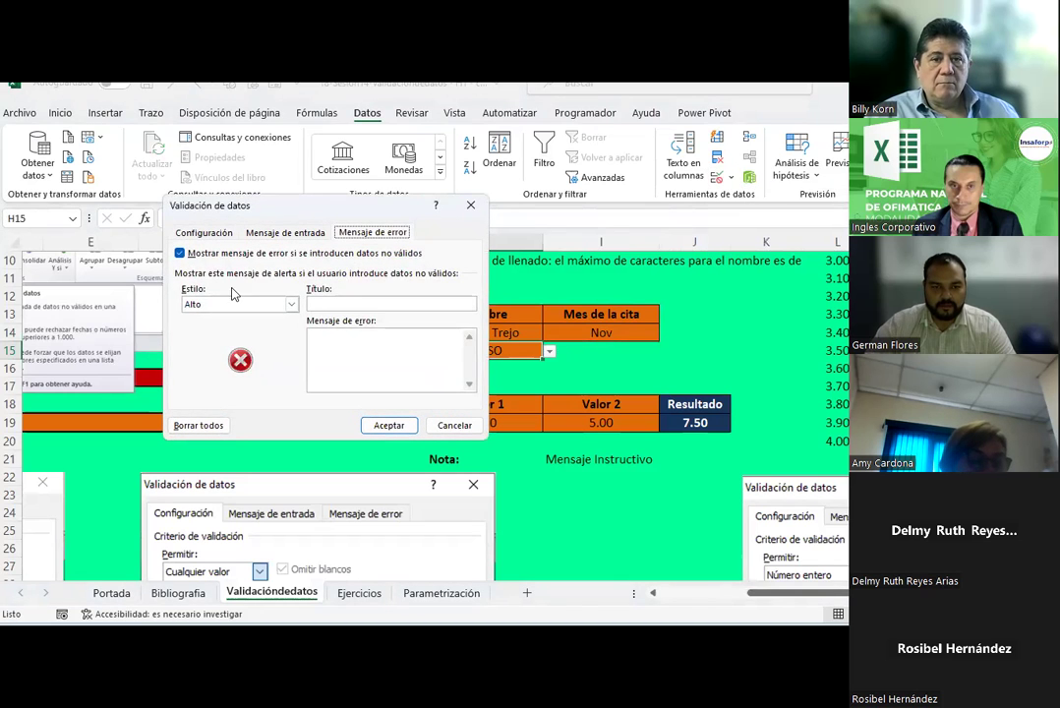
{"action": "left_click", "coordinate": [202, 232]}
{"action": "left_click", "coordinate": [272, 284]}
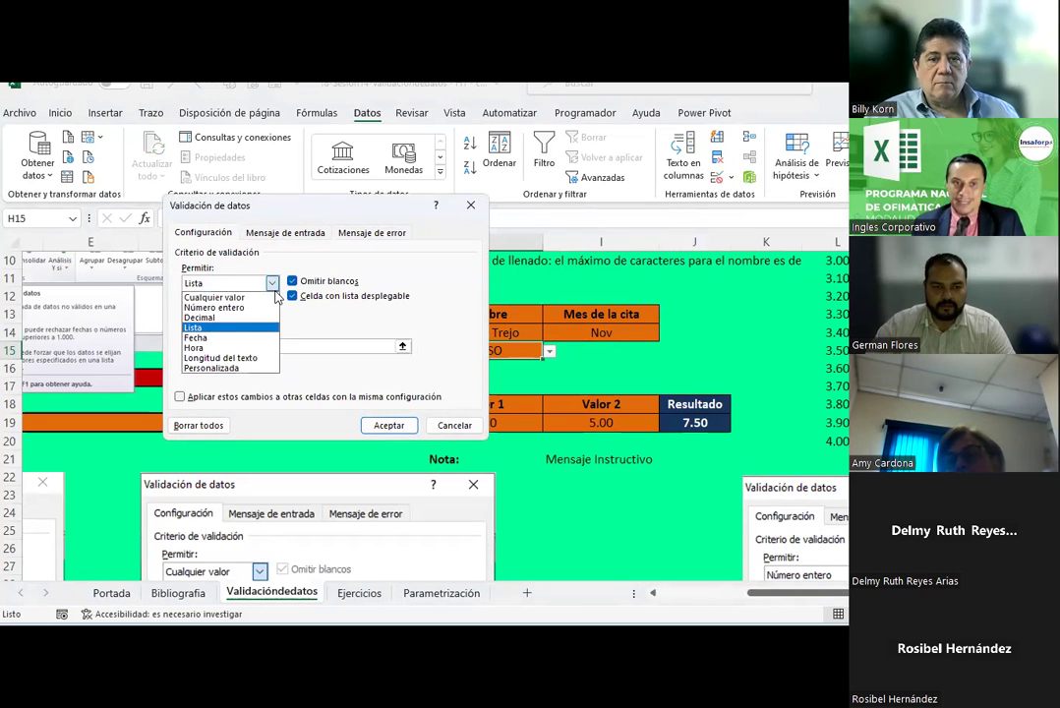
{"action": "left_click", "coordinate": [273, 285]}
{"action": "left_click", "coordinate": [273, 284]}
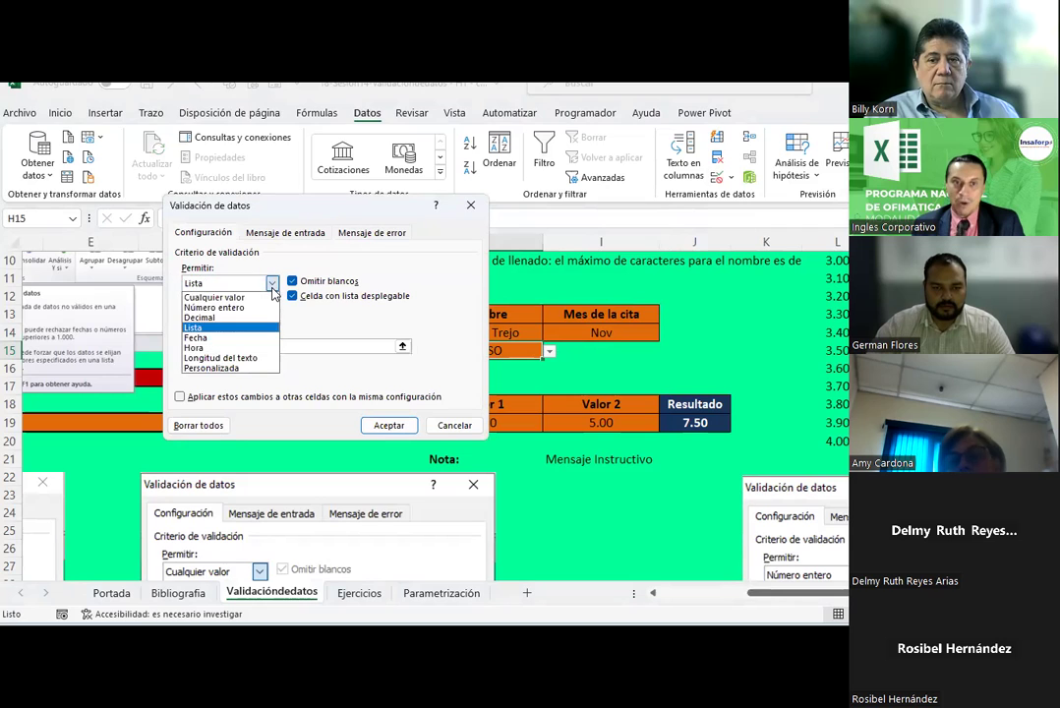
{"action": "left_click", "coordinate": [273, 289]}
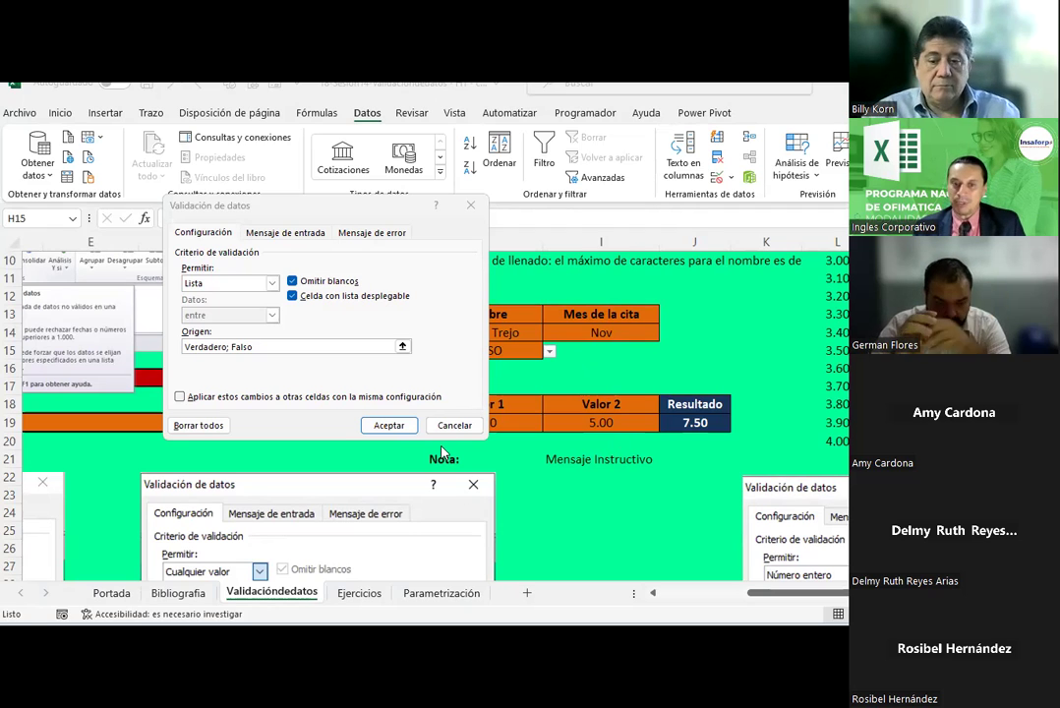
{"action": "left_click", "coordinate": [455, 425]}
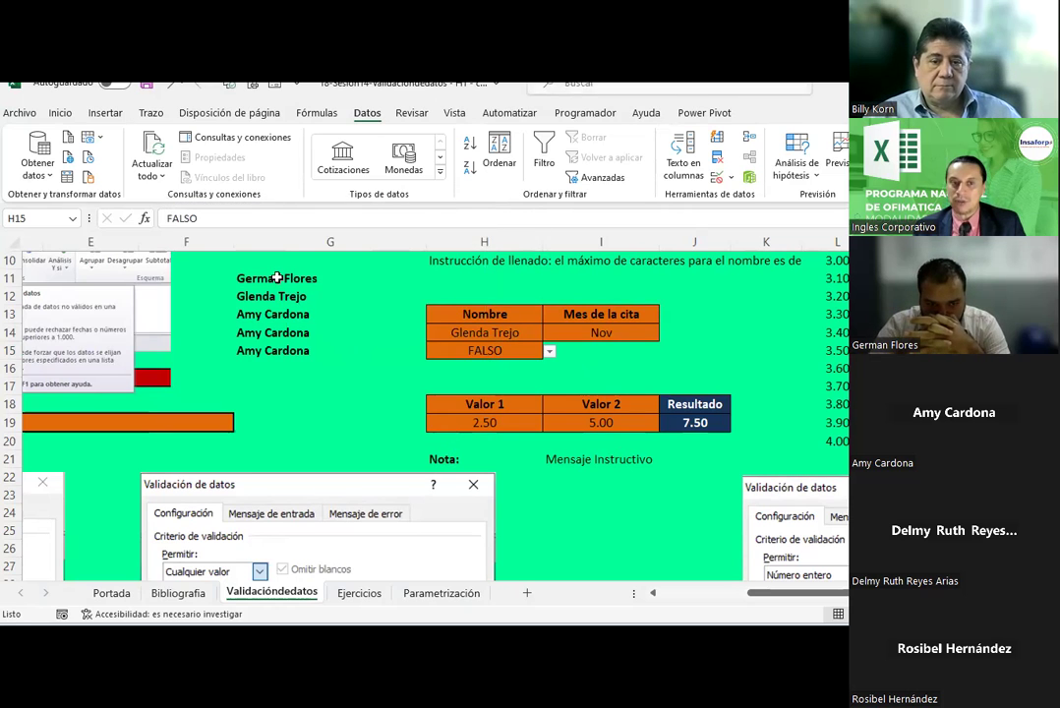
{"action": "left_click", "coordinate": [374, 315]}
{"action": "scroll", "coordinate": [317, 298], "scroll_direction": "up", "scroll_amount": 1}
{"action": "left_click", "coordinate": [252, 334]}
{"action": "left_click_drag", "start_coordinate": [251, 335], "coordinate": [244, 404]}
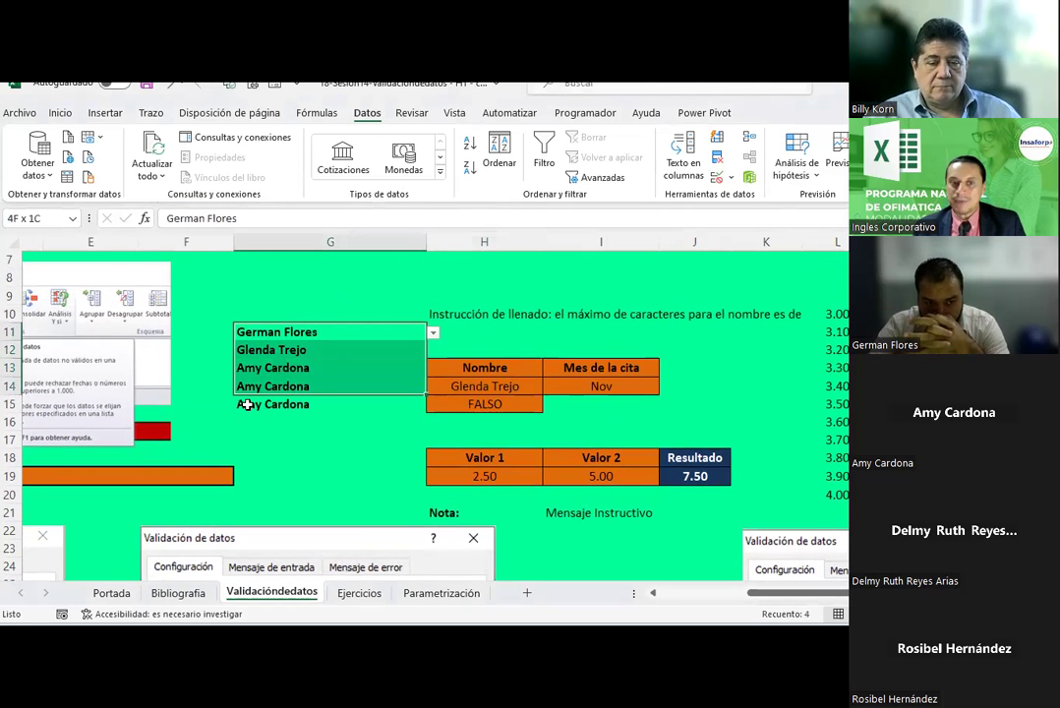
{"action": "left_click", "coordinate": [61, 114]}
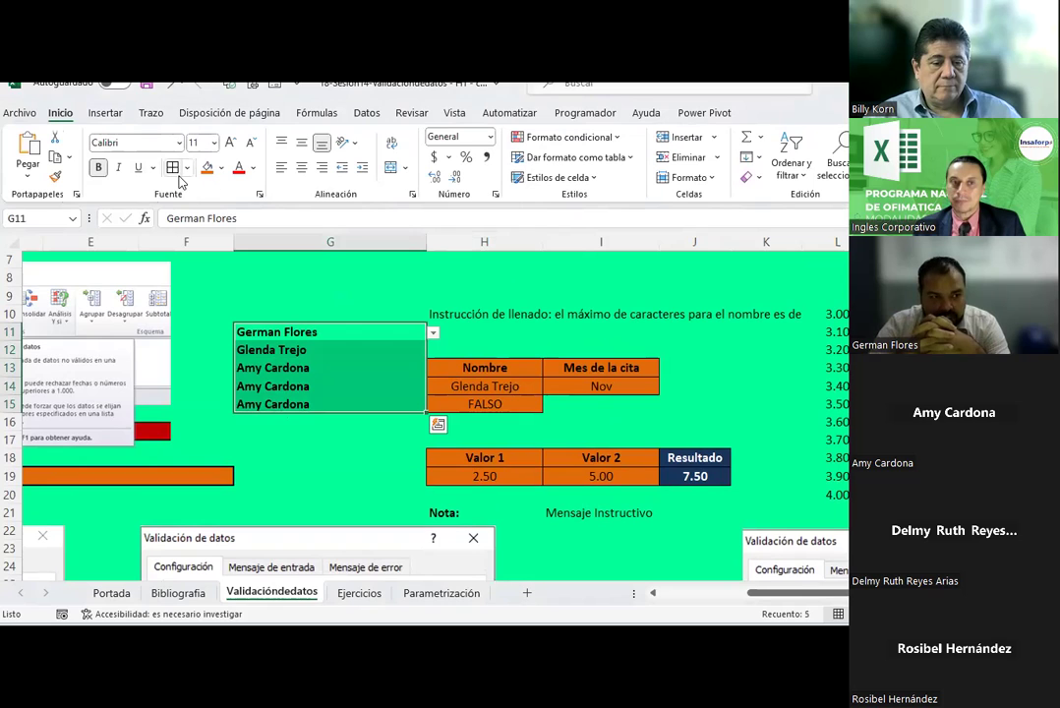
{"action": "left_click", "coordinate": [325, 438]}
{"action": "left_click", "coordinate": [291, 334]}
{"action": "left_click", "coordinate": [293, 350]}
{"action": "left_click_drag", "start_coordinate": [279, 332], "coordinate": [281, 401]}
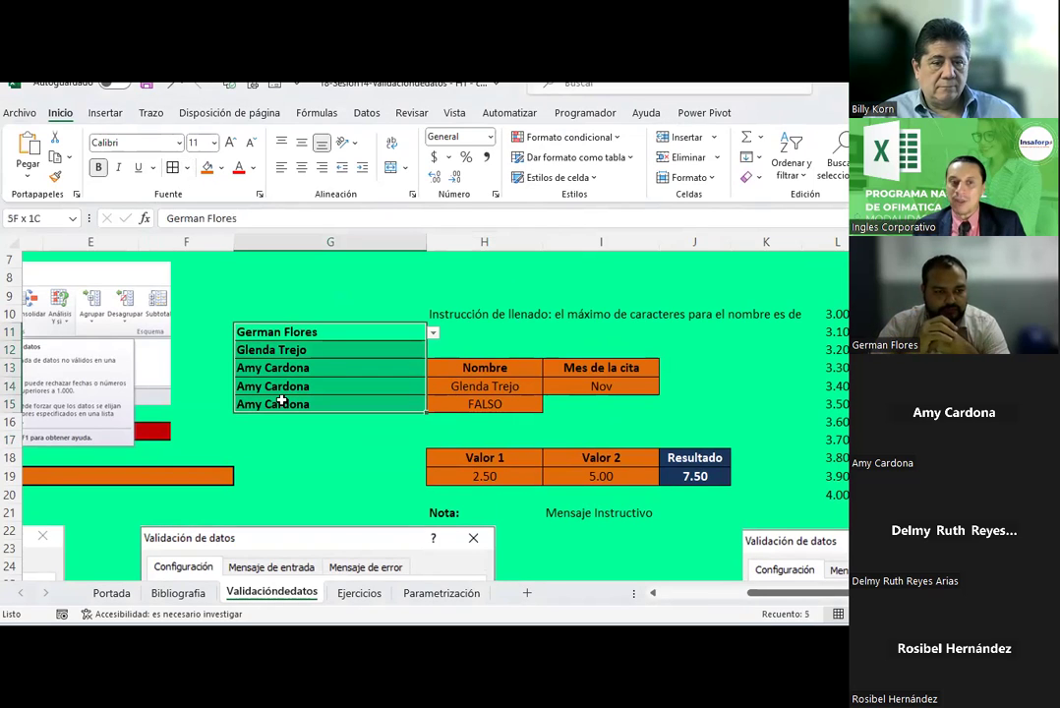
{"action": "left_click", "coordinate": [308, 330]}
{"action": "left_click", "coordinate": [377, 348]}
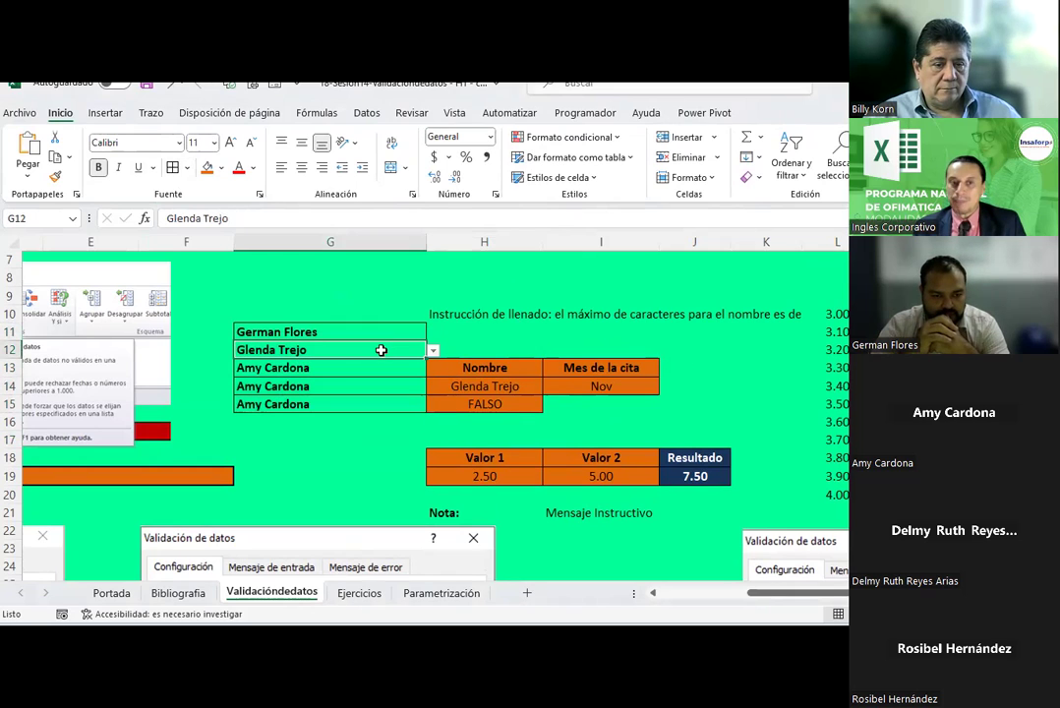
{"action": "left_click", "coordinate": [433, 350]}
{"action": "left_click", "coordinate": [288, 370]}
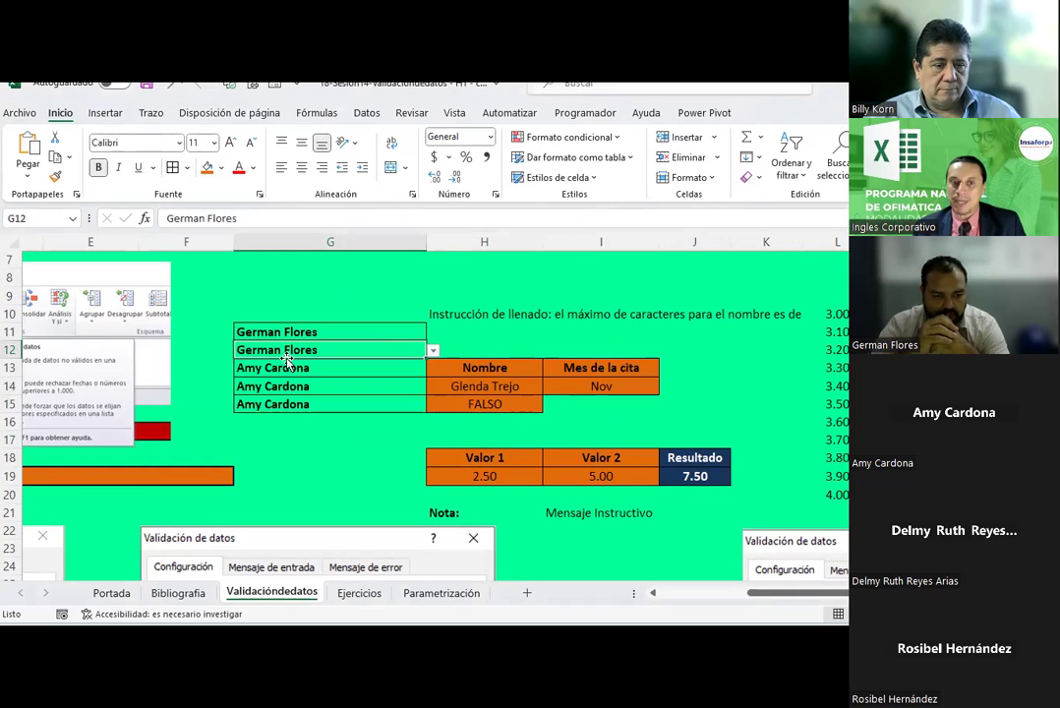
Step: Select the name cells G11:G15 and open their data validation settings
{"action": "left_click_drag", "start_coordinate": [274, 371], "coordinate": [266, 406]}
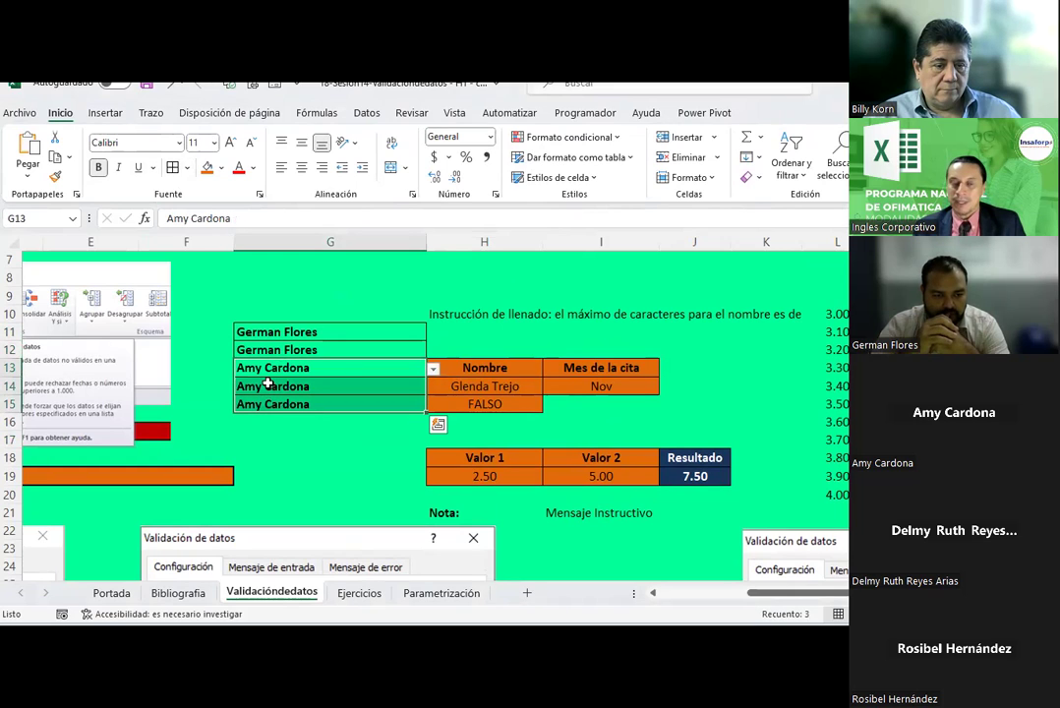
{"action": "left_click_drag", "start_coordinate": [335, 339], "coordinate": [316, 404]}
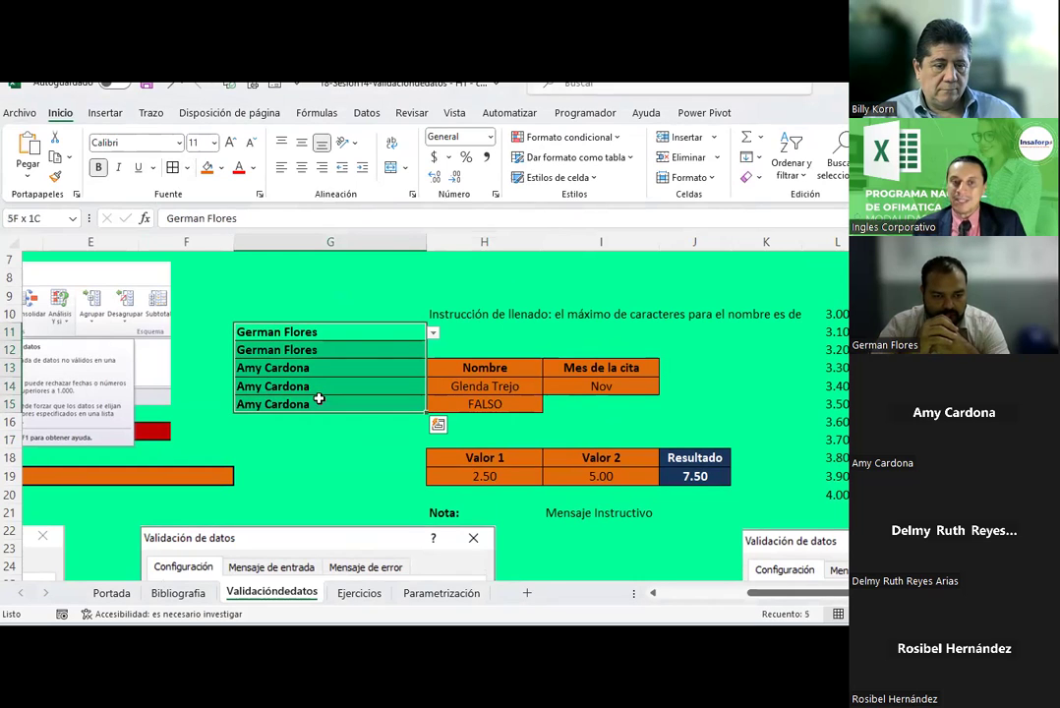
{"action": "left_click", "coordinate": [367, 113]}
{"action": "left_click", "coordinate": [730, 177]}
{"action": "left_click", "coordinate": [745, 199]}
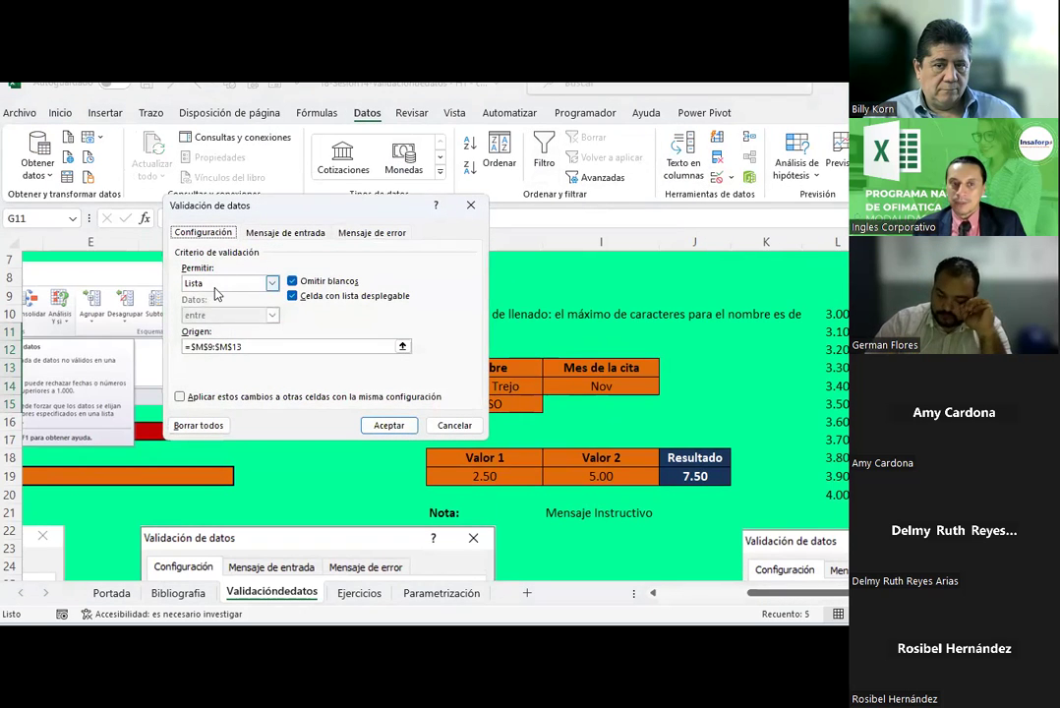
Step: Switch Permitir to Personalizada to view the formula, move the dialog aside, then close it
{"action": "left_click", "coordinate": [228, 283]}
{"action": "left_click", "coordinate": [226, 369]}
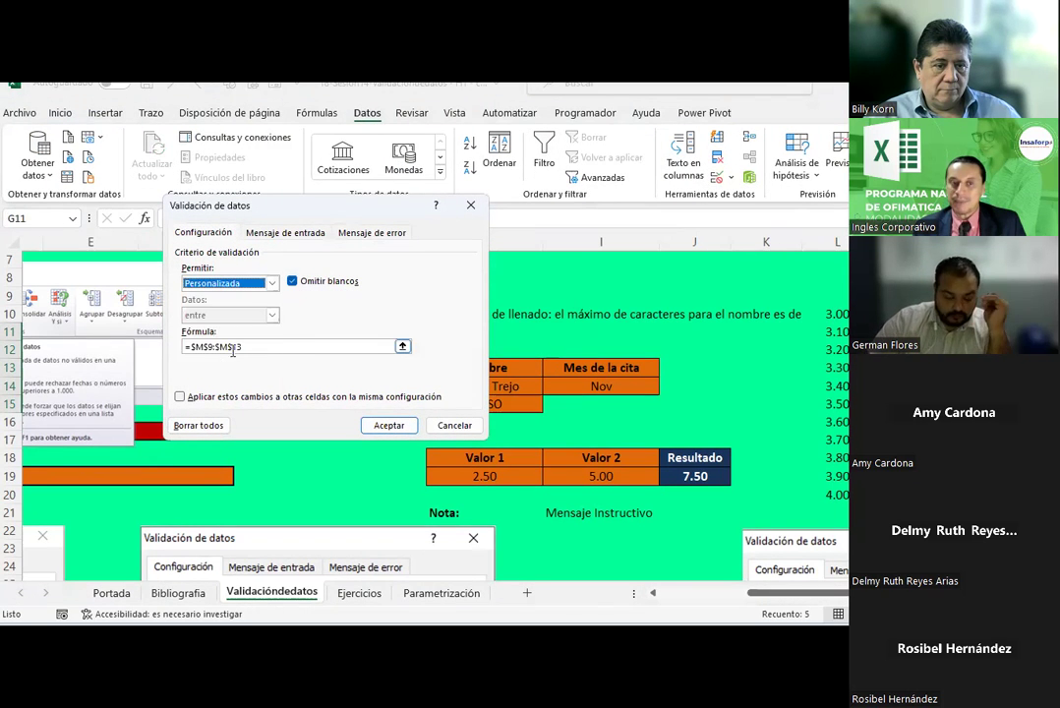
{"action": "left_click_drag", "start_coordinate": [258, 211], "coordinate": [611, 148]}
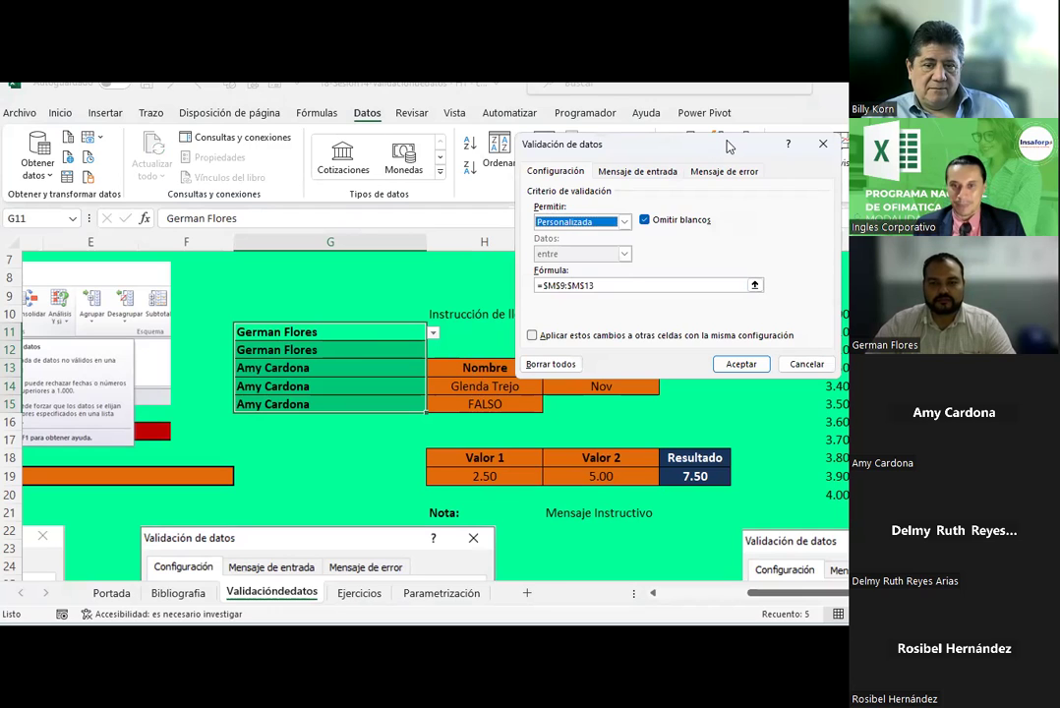
{"action": "left_click_drag", "start_coordinate": [728, 146], "coordinate": [827, 117]}
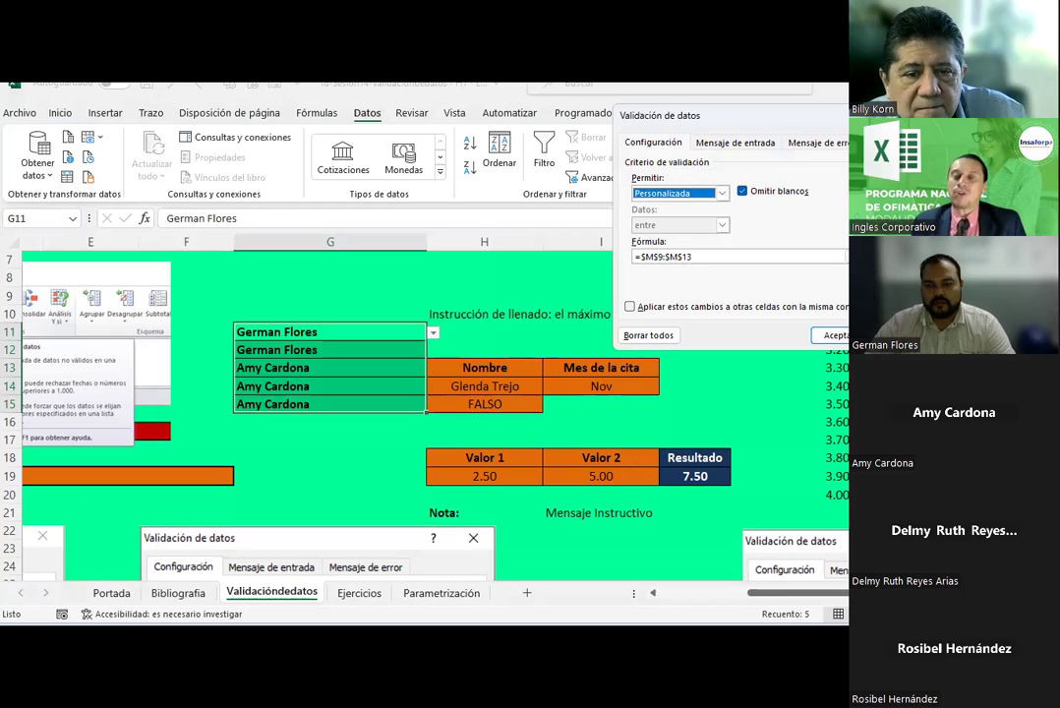
{"action": "key", "text": "Return"}
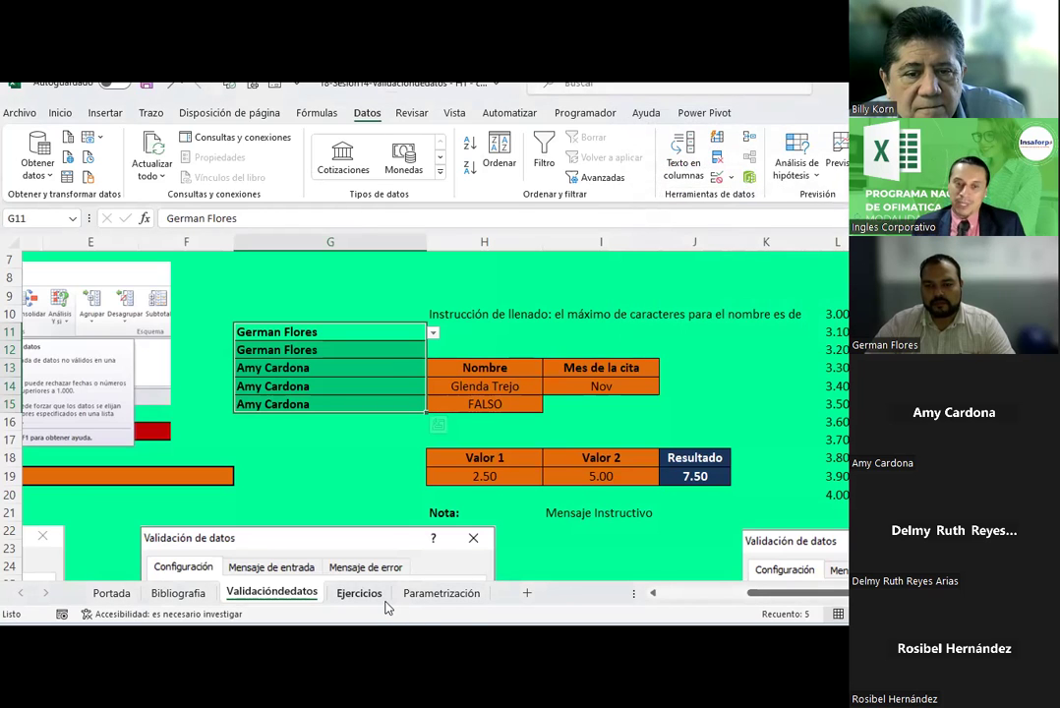
Step: Insert a new sheet after Ejercicios and rename it Formulario
{"action": "left_click", "coordinate": [383, 602]}
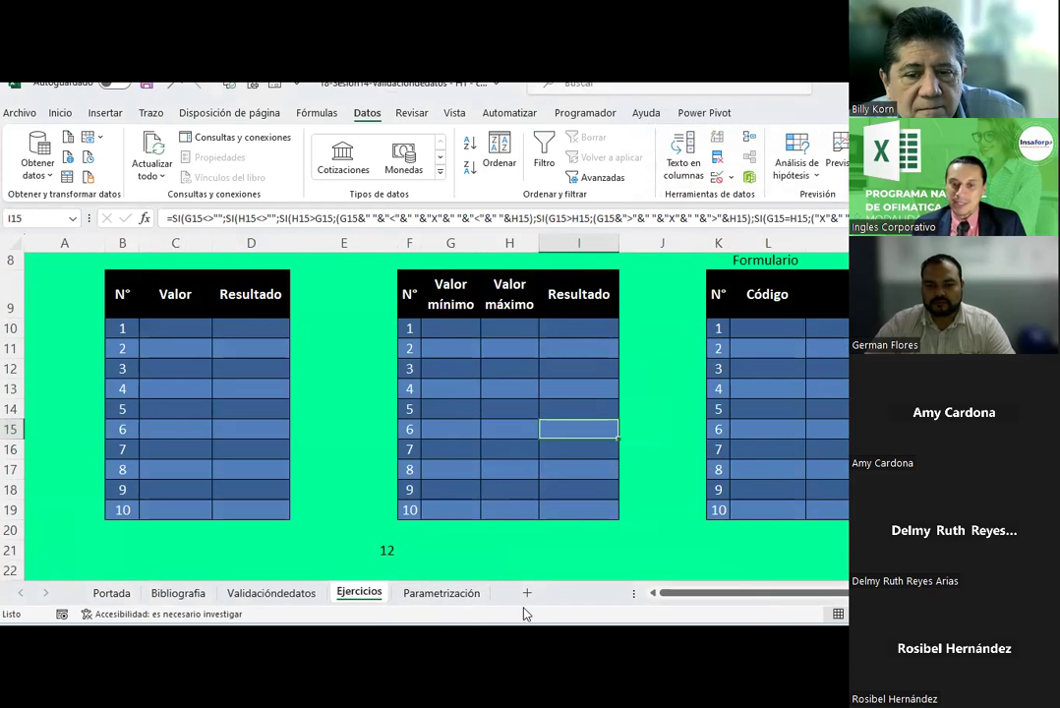
{"action": "left_click", "coordinate": [522, 594]}
{"action": "double_click", "coordinate": [413, 593]}
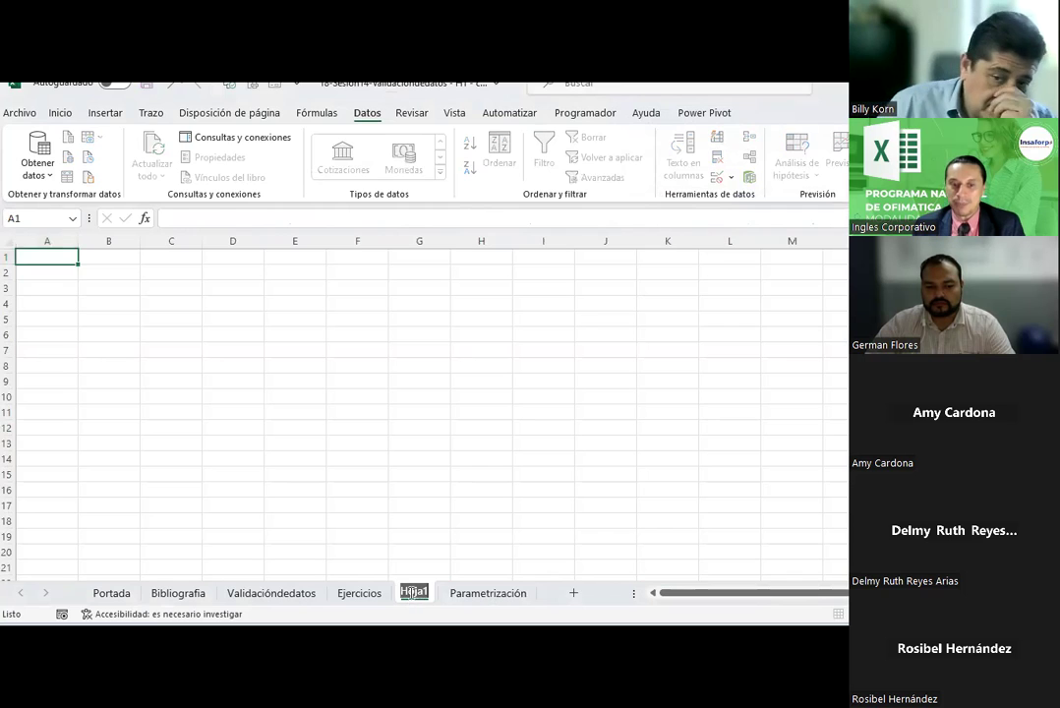
{"action": "type", "text": "Formulario"}
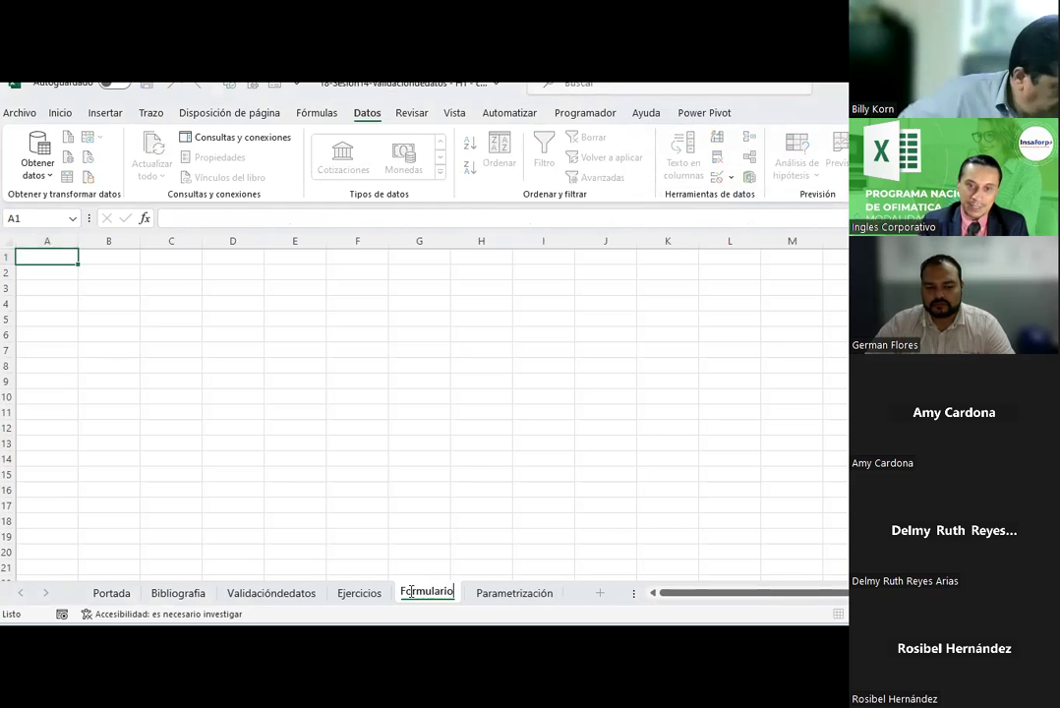
{"action": "key", "text": "Return"}
Step: Type the label 'Venta IVA' in cell C3 of the Formulario sheet
{"action": "left_click", "coordinate": [168, 289]}
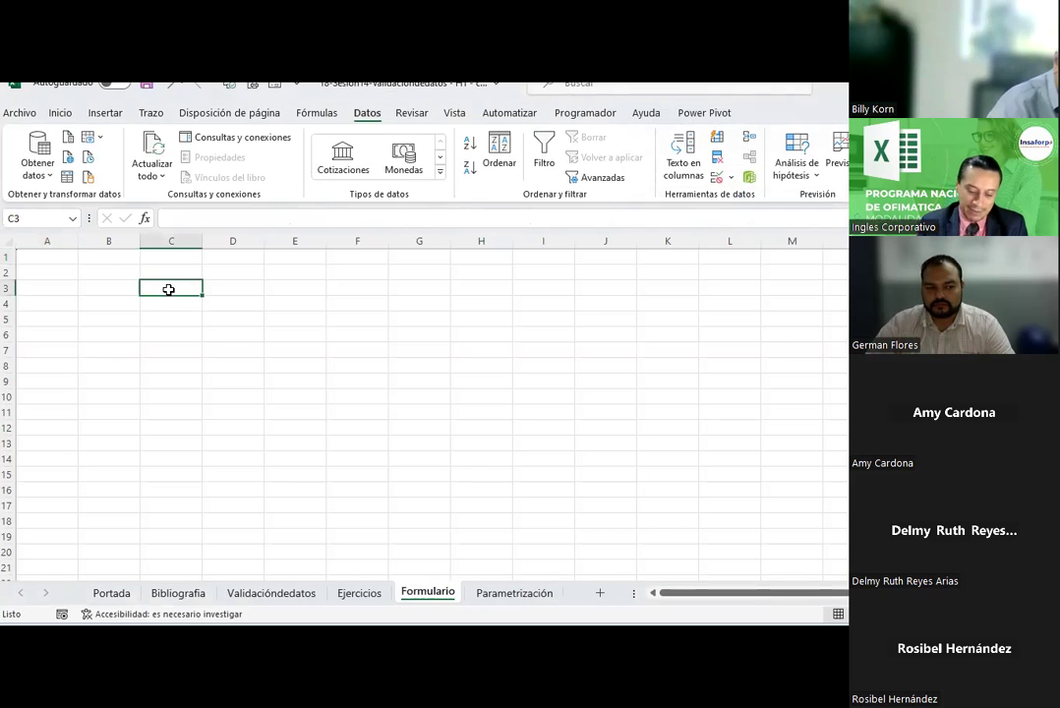
{"action": "type", "text": "Venta IVA"}
{"action": "key", "text": "Tab"}
{"action": "key", "text": "Down"}
{"action": "key", "text": "Up"}
{"action": "key", "text": "Down"}
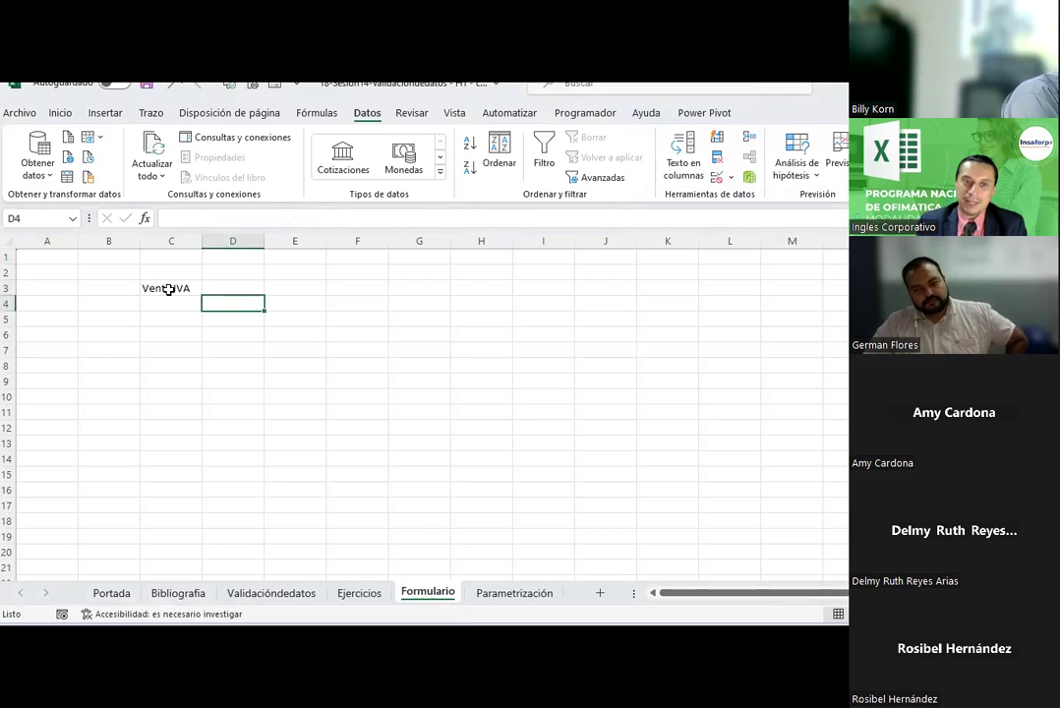
{"action": "key", "text": "Right"}
{"action": "key", "text": "Right"}
{"action": "key", "text": "Left"}
{"action": "key", "text": "Right"}
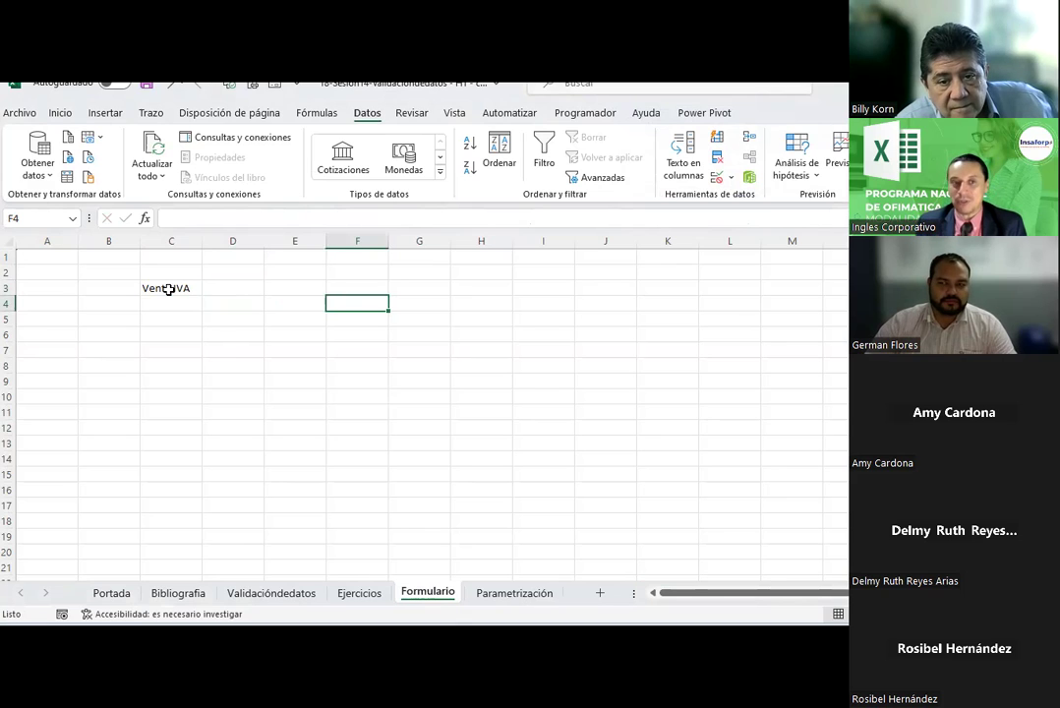
{"action": "left_click", "coordinate": [169, 289]}
{"action": "left_click", "coordinate": [166, 302]}
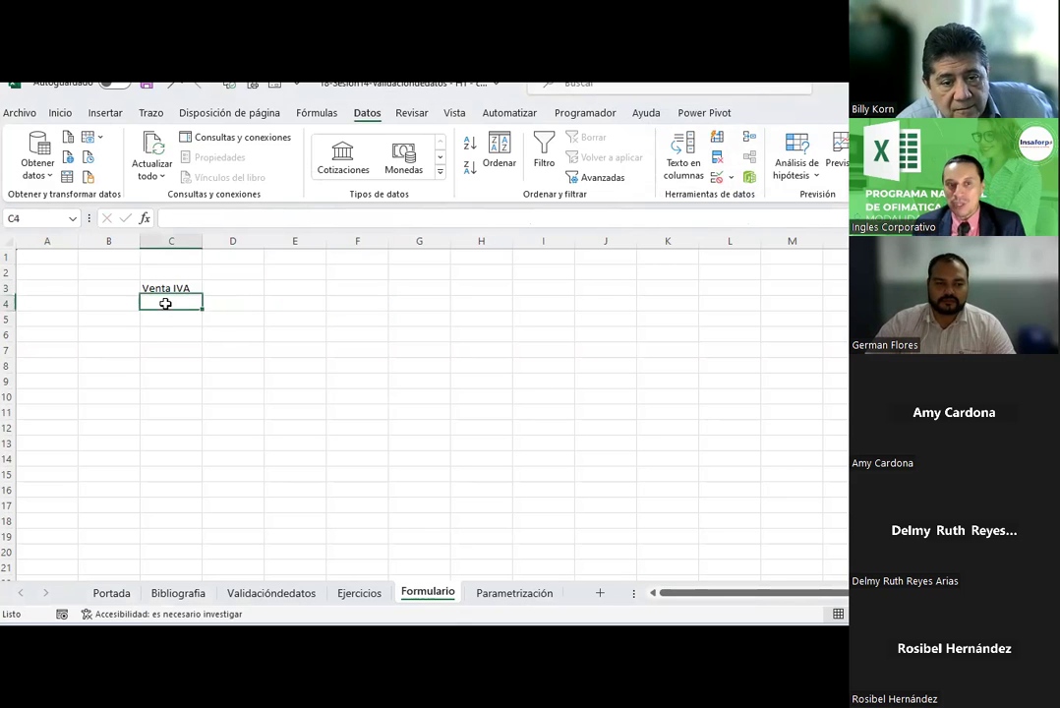
Step: Add a new sheet after Formulario and rename it Reporte
{"action": "left_click", "coordinate": [601, 593]}
{"action": "double_click", "coordinate": [488, 593]}
{"action": "type", "text": "Reporte"}
{"action": "key", "text": "Return"}
Step: Select cells C4 and B3, check the Formulario sheet, then return to Reporte
{"action": "left_click", "coordinate": [167, 302]}
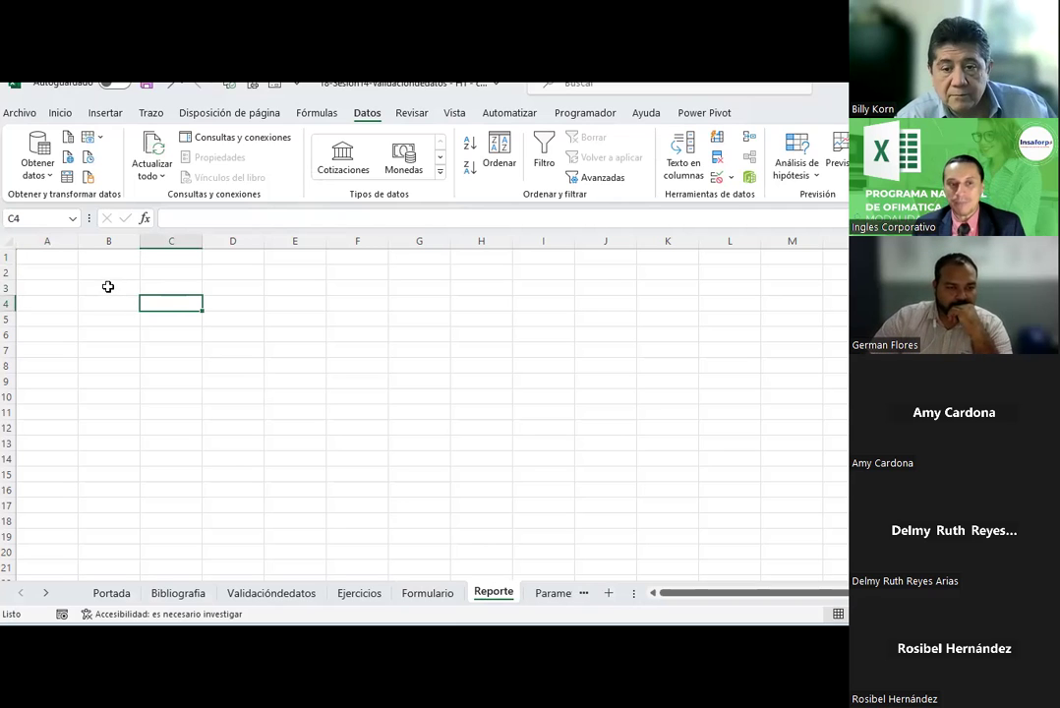
{"action": "left_click", "coordinate": [108, 286]}
{"action": "left_click", "coordinate": [421, 595]}
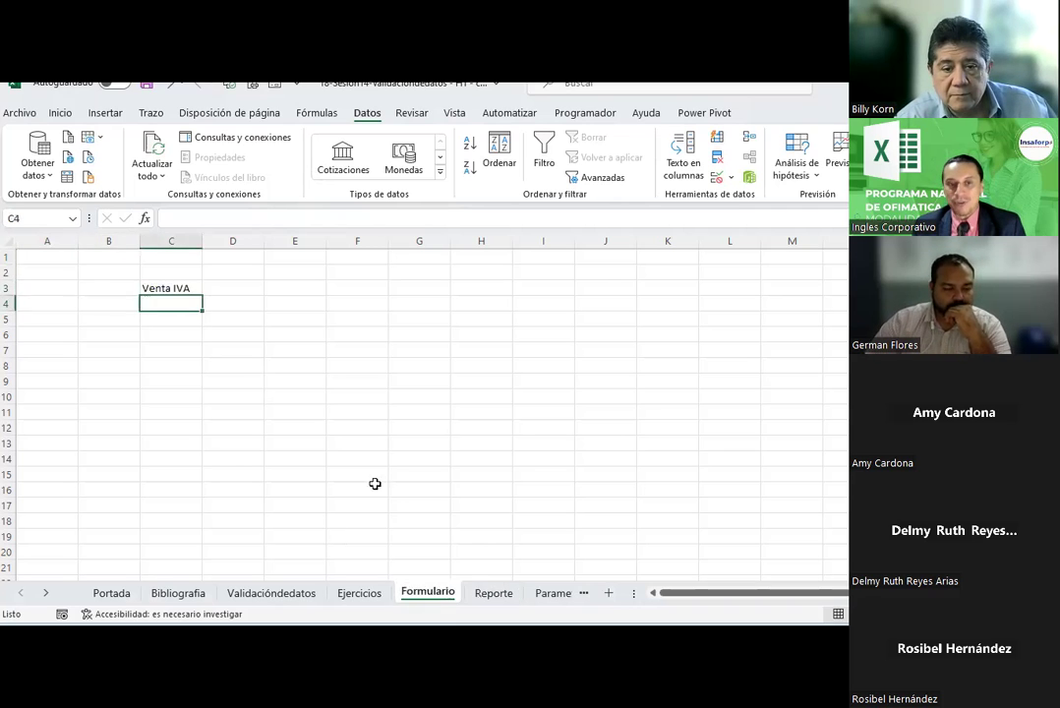
{"action": "key", "text": "ctrl+Page_Down"}
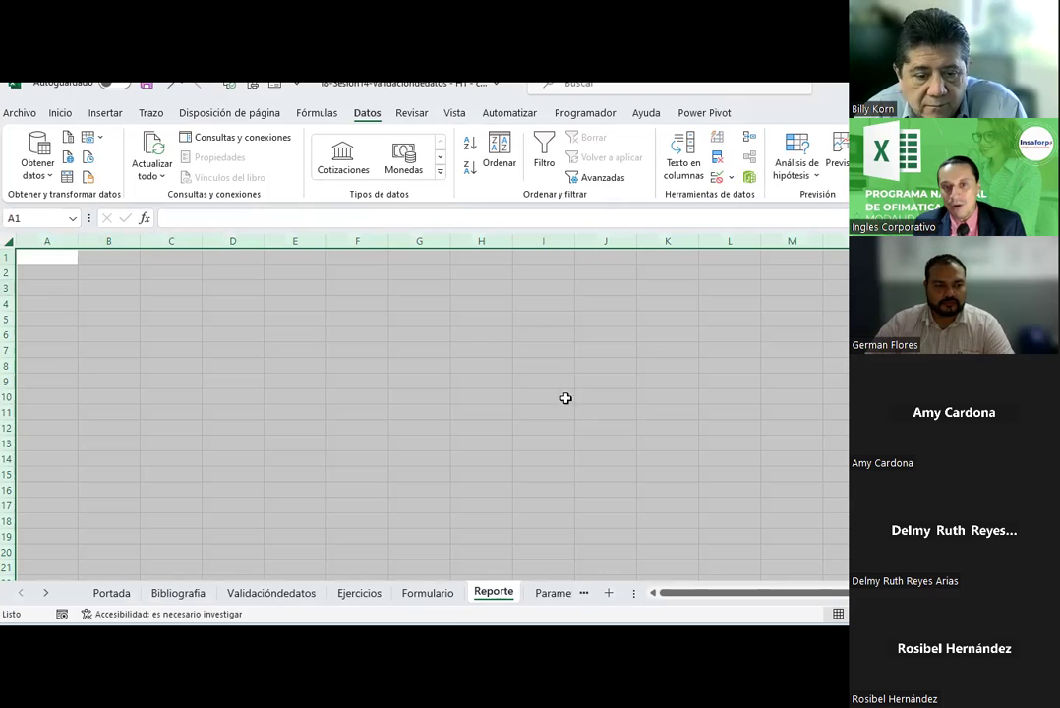
Step: Apply a Longitud del texto validation rule, igual a 3, to every Reporte cell
{"action": "left_click", "coordinate": [732, 180]}
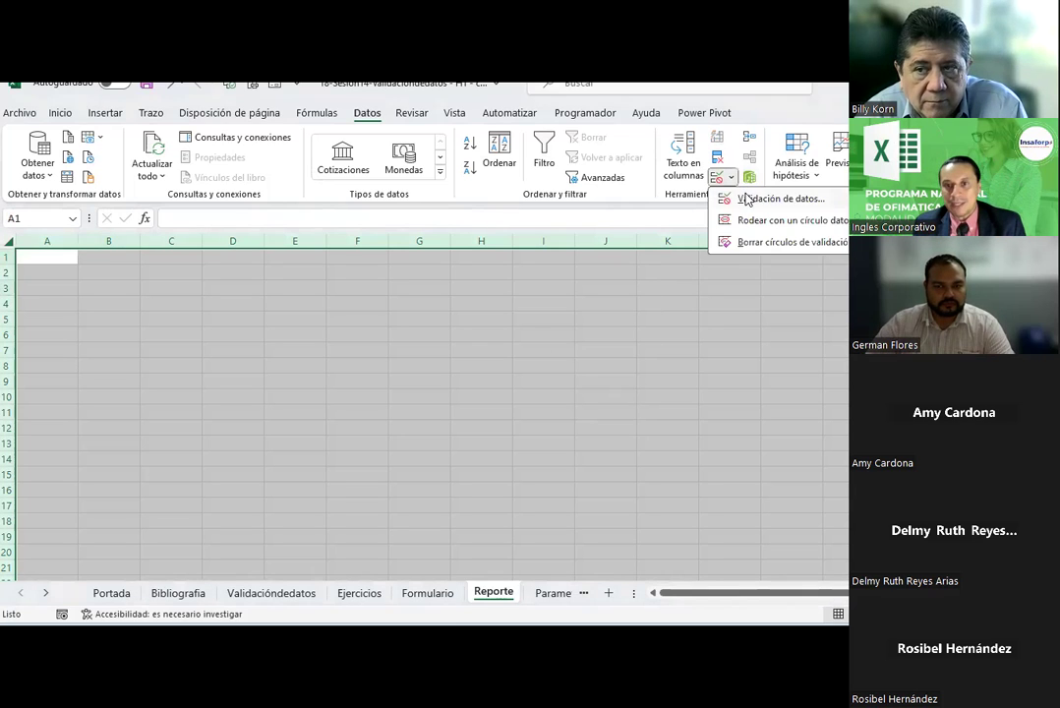
{"action": "left_click", "coordinate": [748, 199]}
{"action": "left_click", "coordinate": [678, 193]}
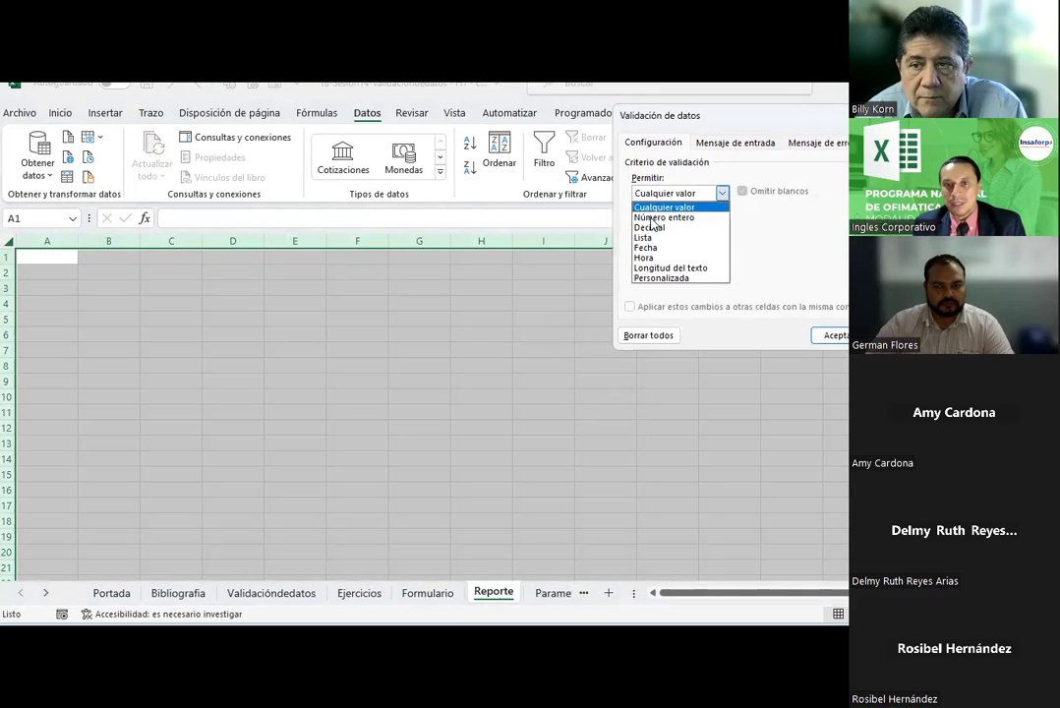
{"action": "left_click", "coordinate": [670, 268]}
{"action": "left_click", "coordinate": [678, 225]}
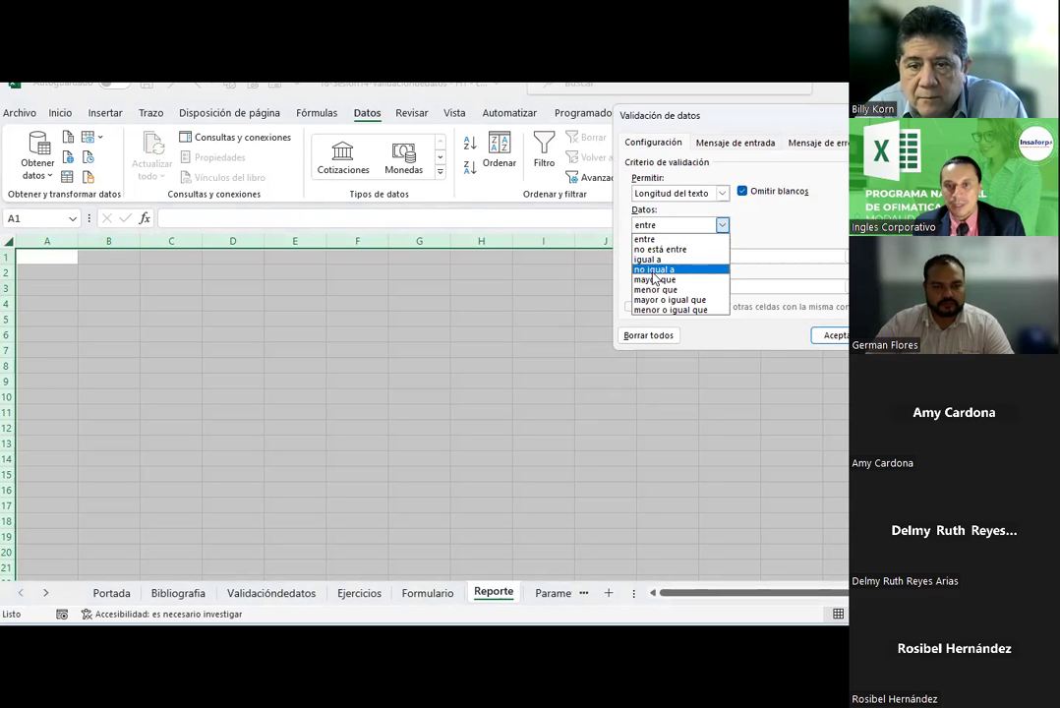
{"action": "left_click", "coordinate": [651, 260]}
{"action": "type", "text": "3"}
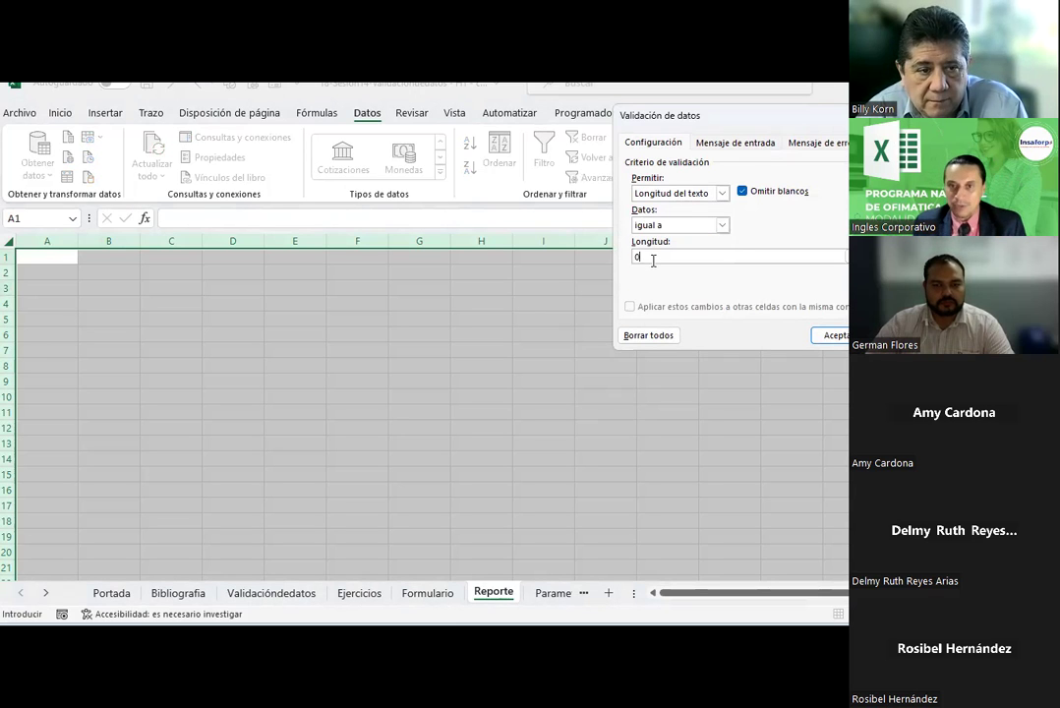
{"action": "key", "text": "Return"}
Step: Test the rule by entering 'sad' in J7 and 'dasd' in I15, dismissing each rejection
{"action": "left_click", "coordinate": [586, 350]}
{"action": "type", "text": "sad"}
{"action": "key", "text": "Return"}
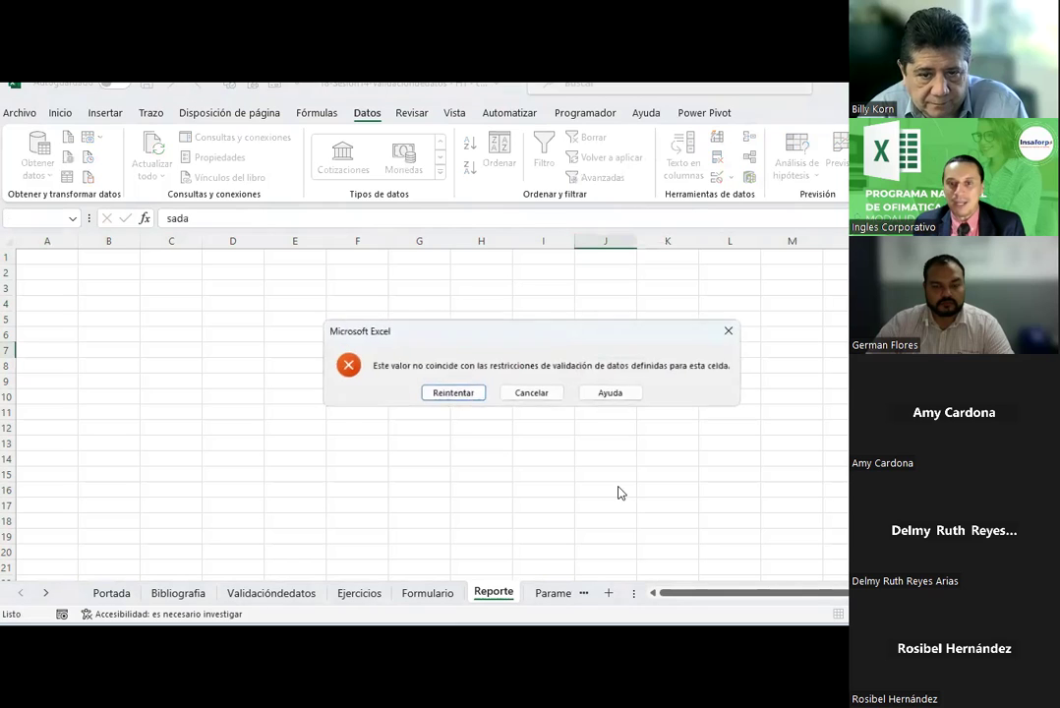
{"action": "left_click", "coordinate": [543, 399]}
{"action": "left_click", "coordinate": [573, 475]}
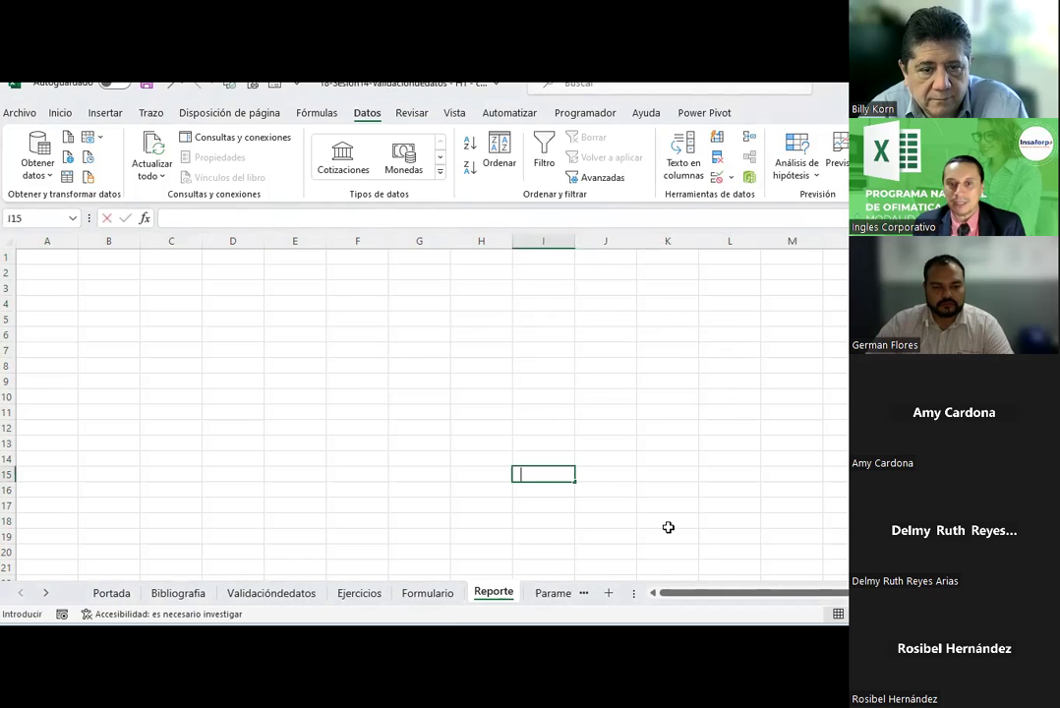
{"action": "type", "text": "dasd"}
{"action": "key", "text": "Return"}
{"action": "left_click", "coordinate": [544, 398]}
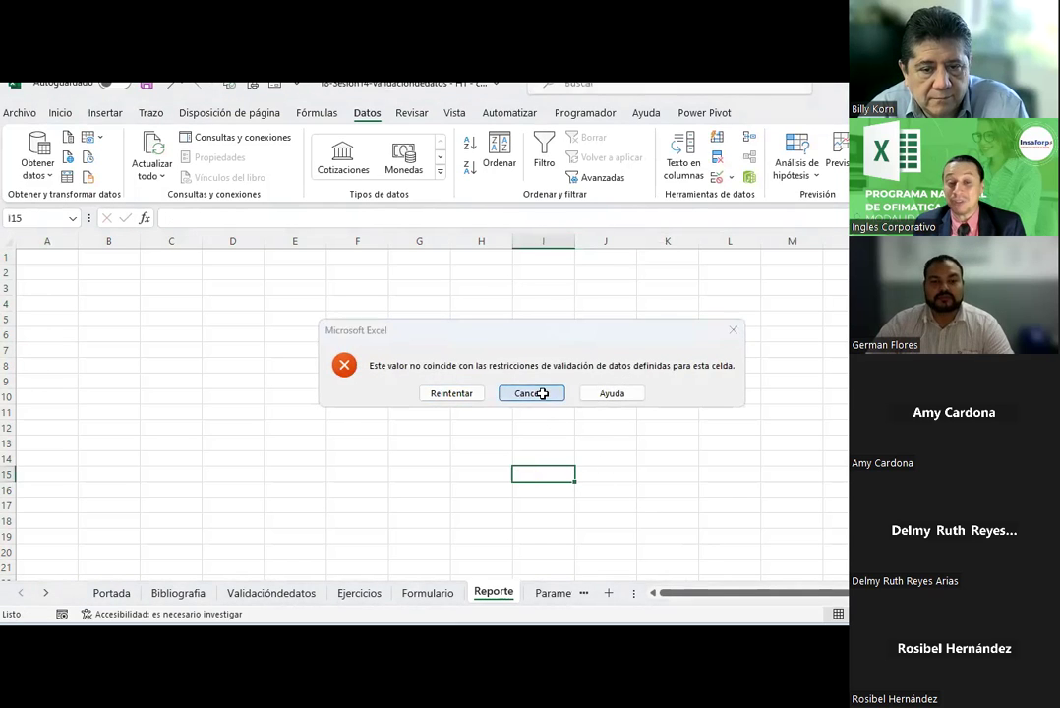
Step: Try 'asdasd' in K11, then cancel the rejected entry and the unfinished rule
{"action": "left_click", "coordinate": [686, 413]}
{"action": "type", "text": "asdasd"}
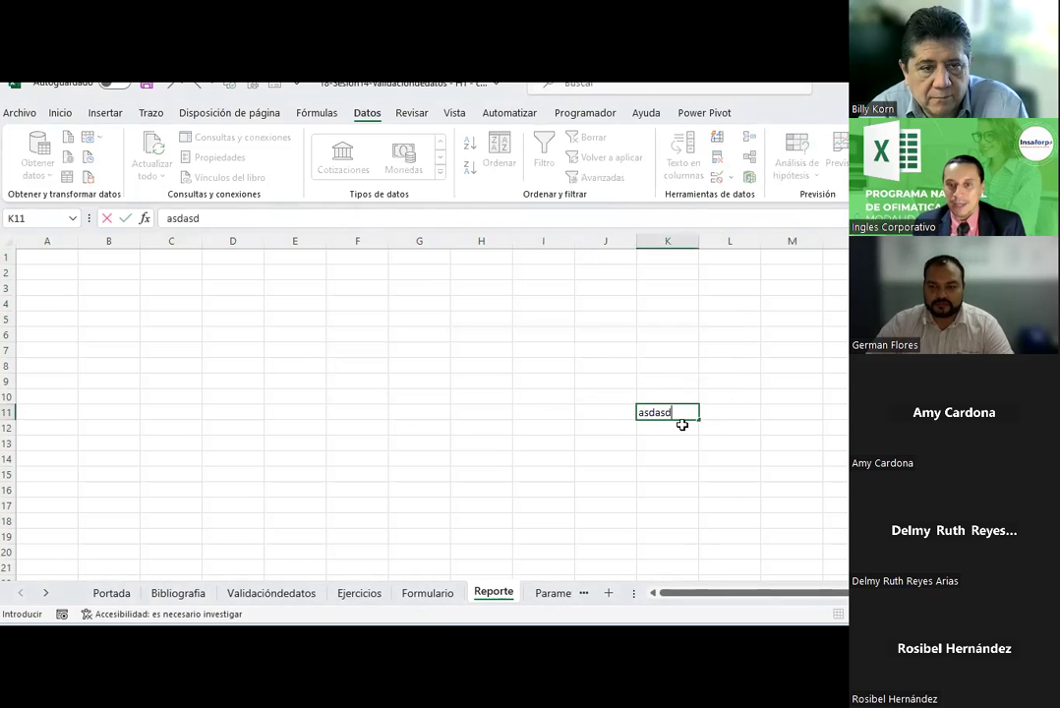
{"action": "key", "text": "Return"}
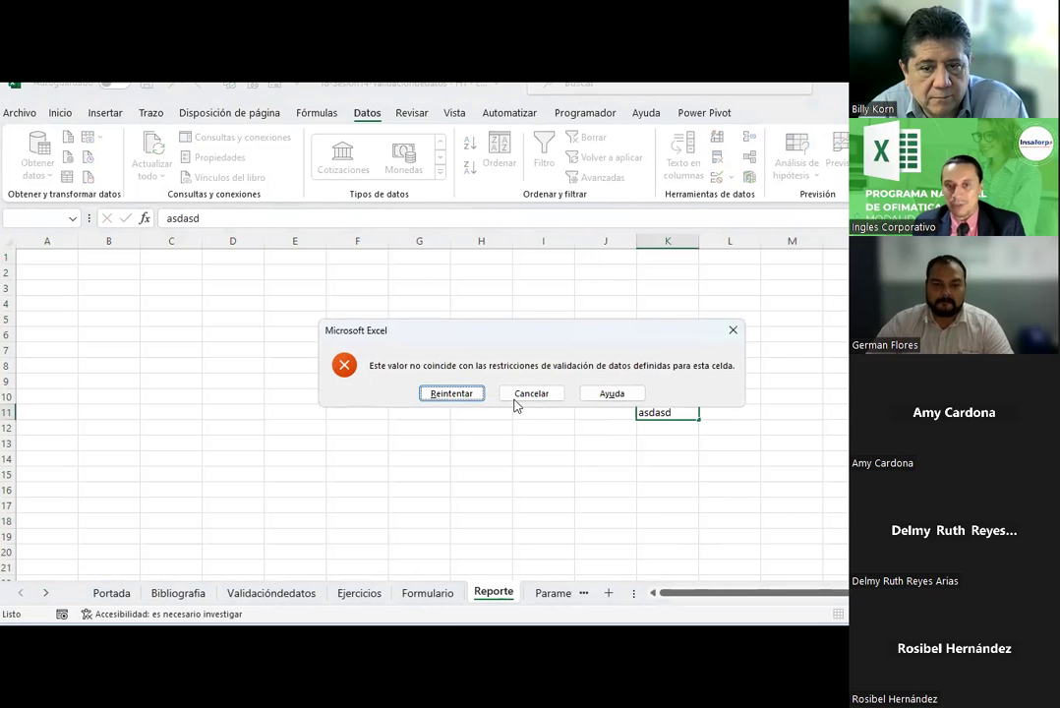
{"action": "left_click", "coordinate": [527, 392]}
{"action": "left_click", "coordinate": [587, 491]}
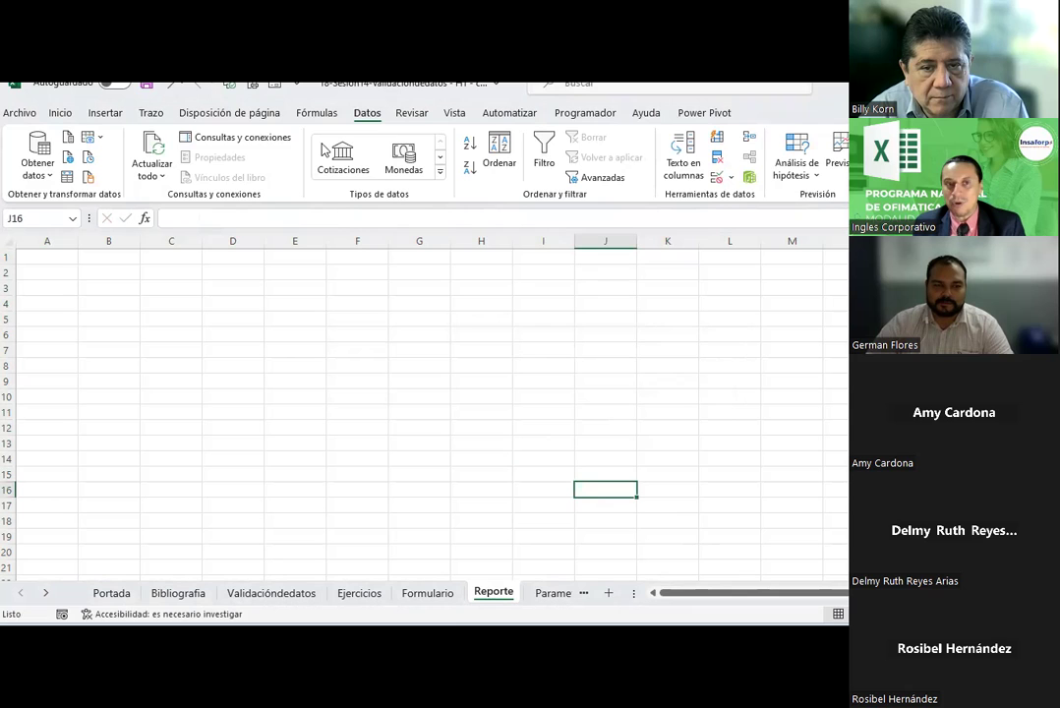
Step: Look at Inicio > Formato without changing anything, then select the entire Reporte sheet
{"action": "left_click", "coordinate": [60, 112]}
{"action": "left_click", "coordinate": [689, 177]}
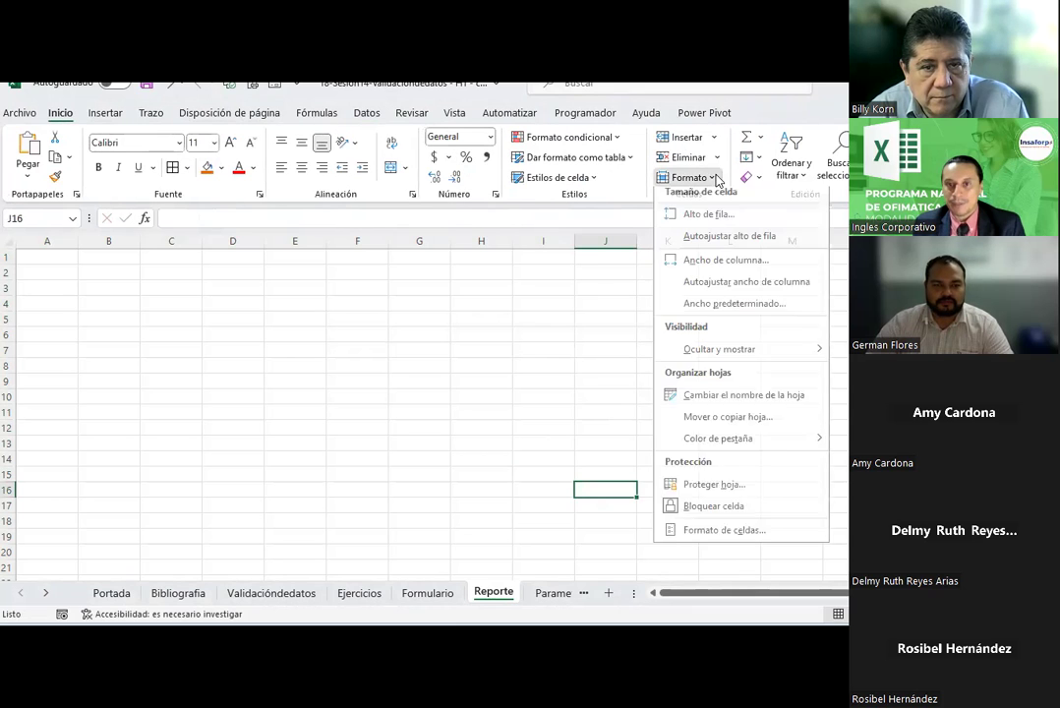
{"action": "left_click", "coordinate": [476, 467]}
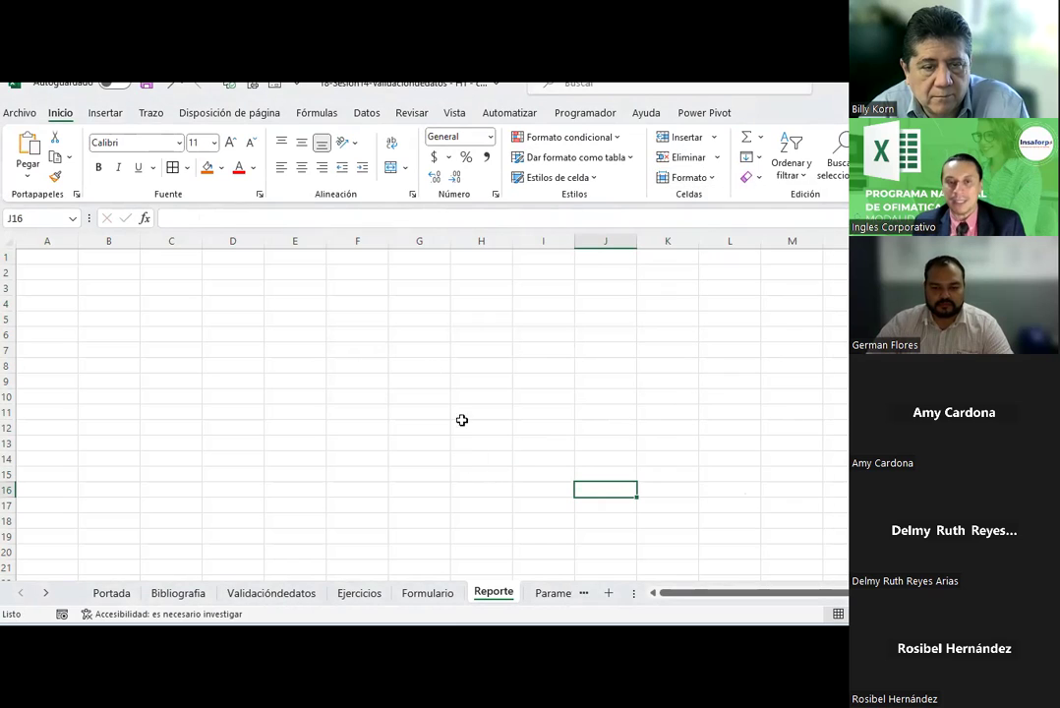
{"action": "left_click", "coordinate": [433, 367]}
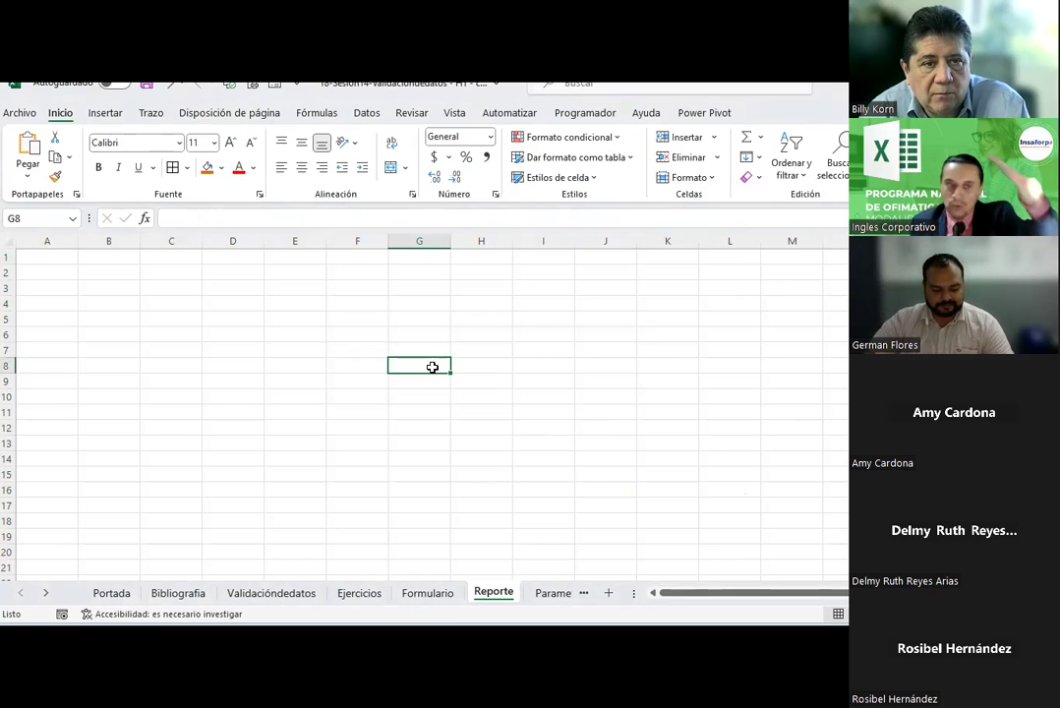
{"action": "left_click", "coordinate": [8, 242]}
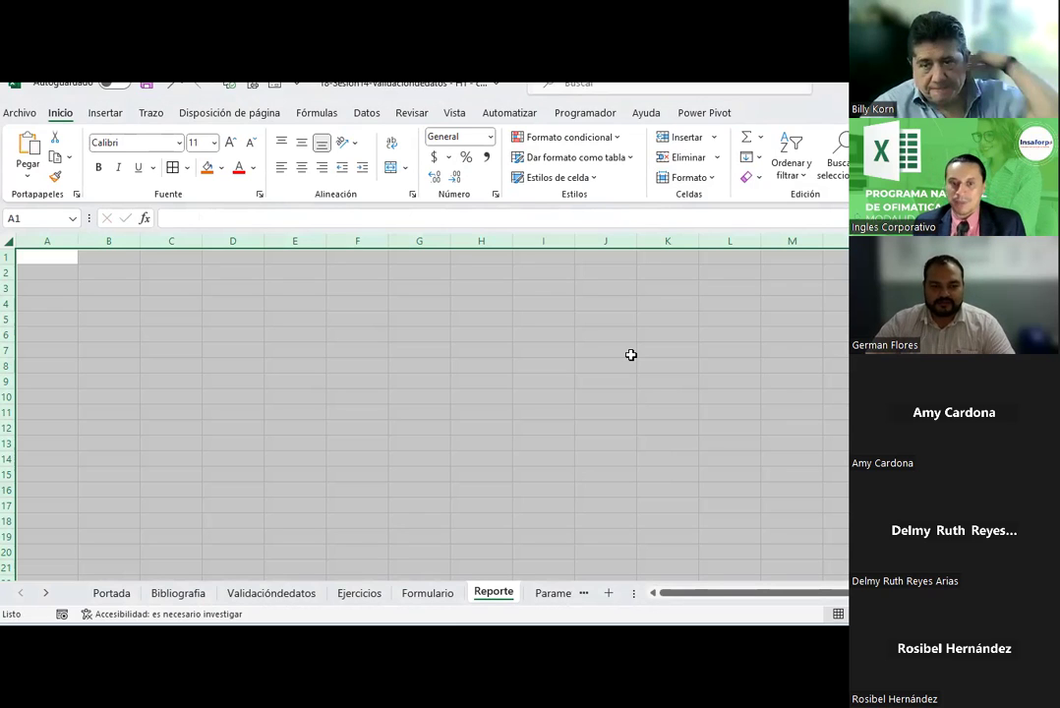
Step: Delete the Reporte sheet, confirming the permanent deletion
{"action": "left_click", "coordinate": [544, 413]}
{"action": "right_click", "coordinate": [506, 596]}
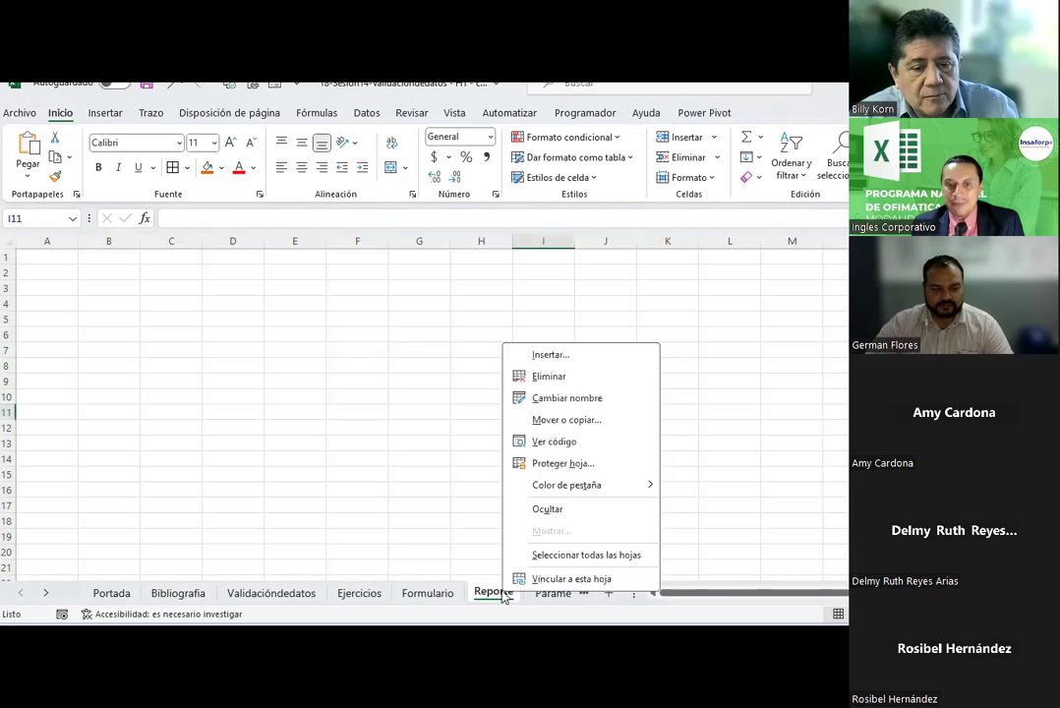
{"action": "left_click", "coordinate": [548, 375]}
{"action": "left_click", "coordinate": [516, 394]}
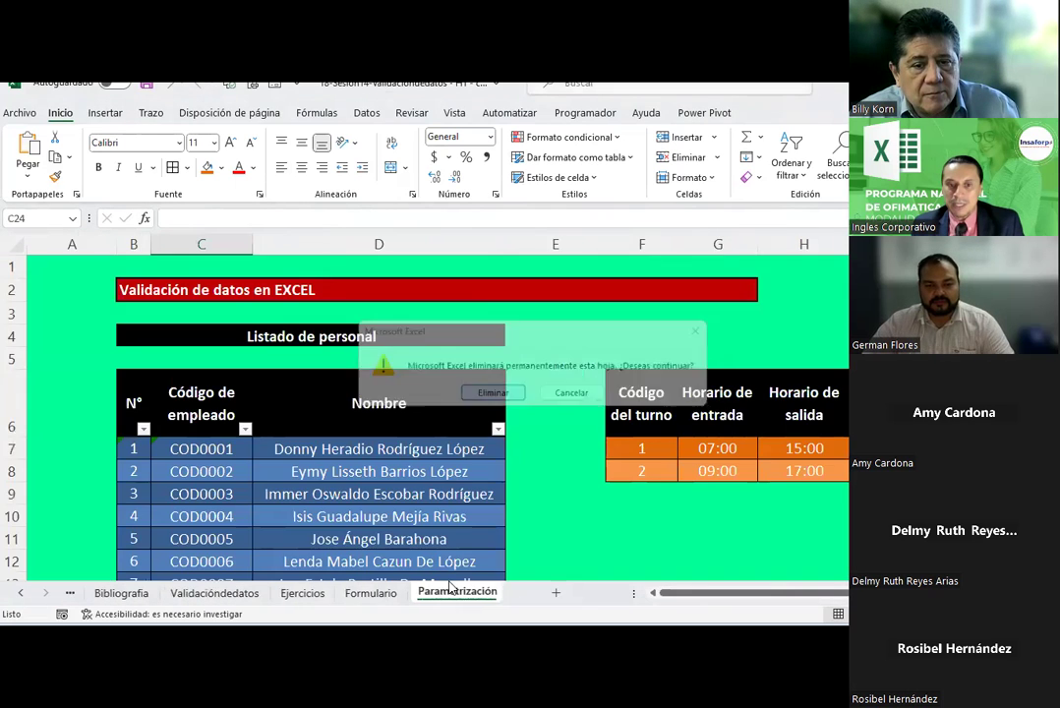
Step: Delete the Formulario sheet as well, leaving the Ejercicios sheet showing
{"action": "left_click", "coordinate": [393, 598]}
{"action": "right_click", "coordinate": [390, 598]}
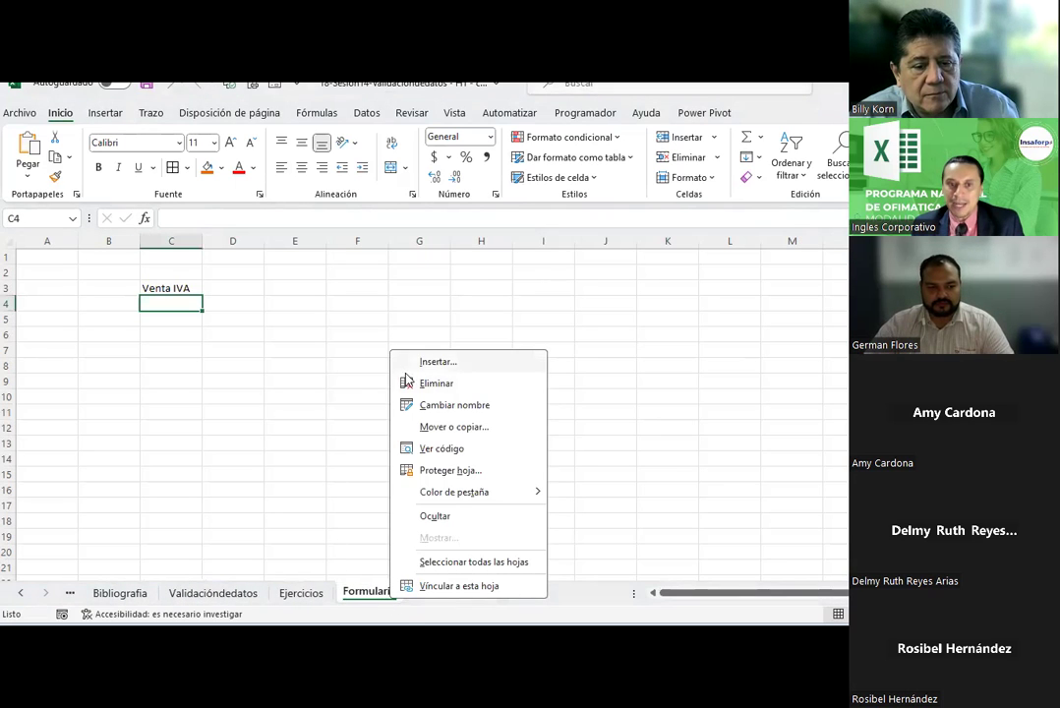
{"action": "left_click", "coordinate": [407, 383]}
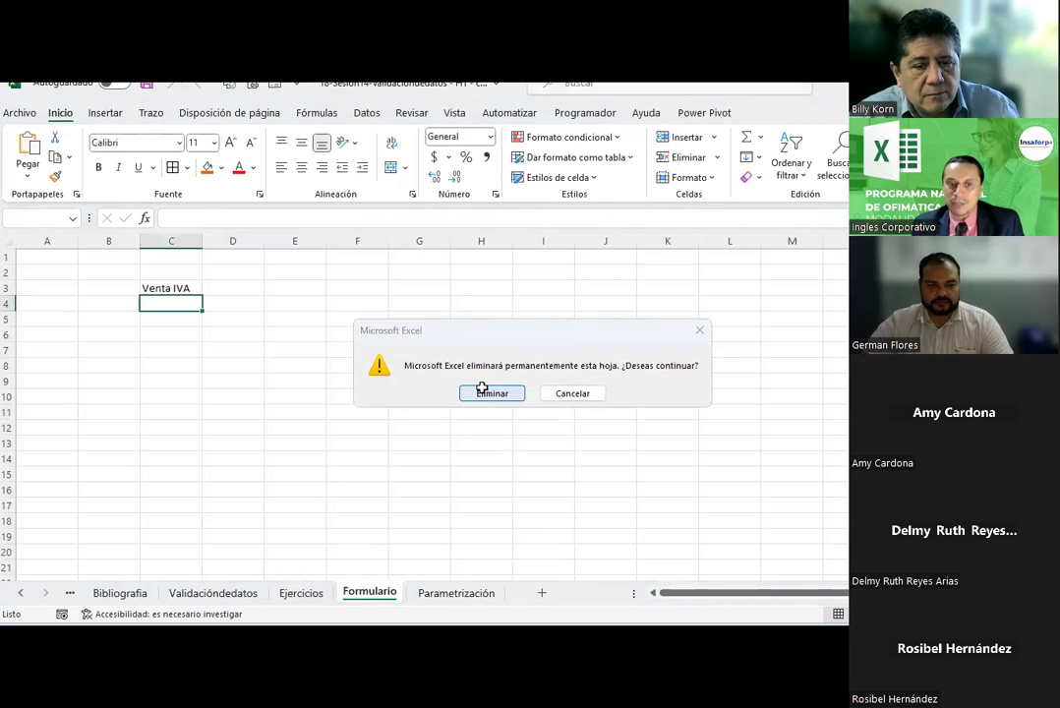
{"action": "left_click", "coordinate": [483, 391]}
{"action": "left_click", "coordinate": [323, 597]}
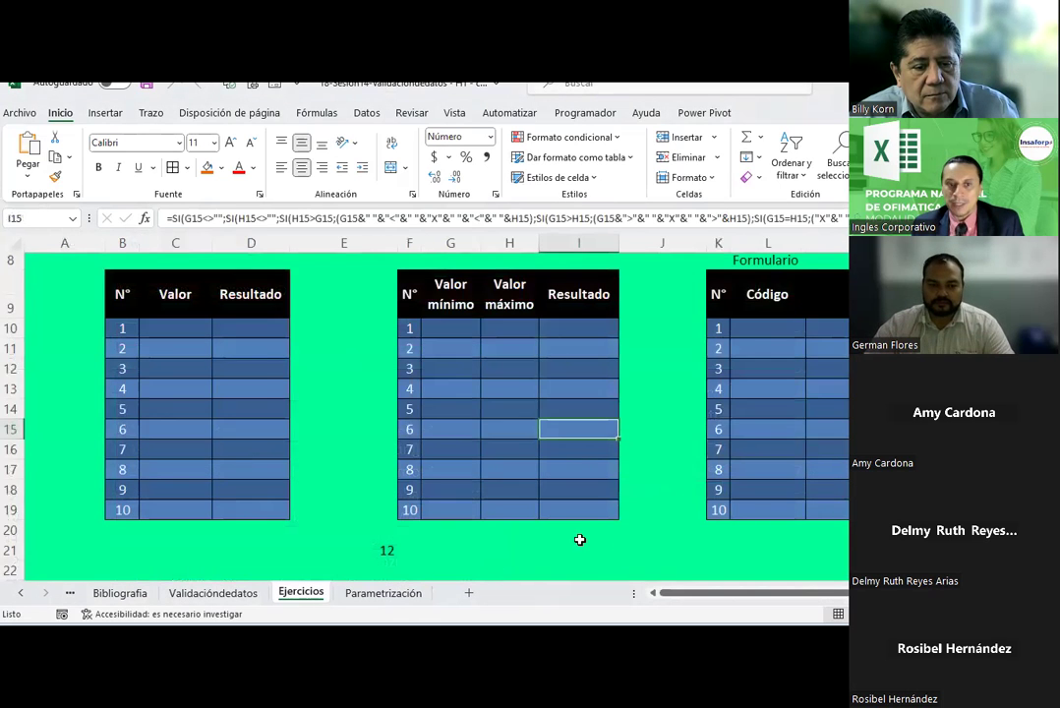
{"action": "scroll", "coordinate": [261, 379], "scroll_direction": "up", "scroll_amount": 1}
{"action": "scroll", "coordinate": [308, 461], "scroll_direction": "up", "scroll_amount": 1}
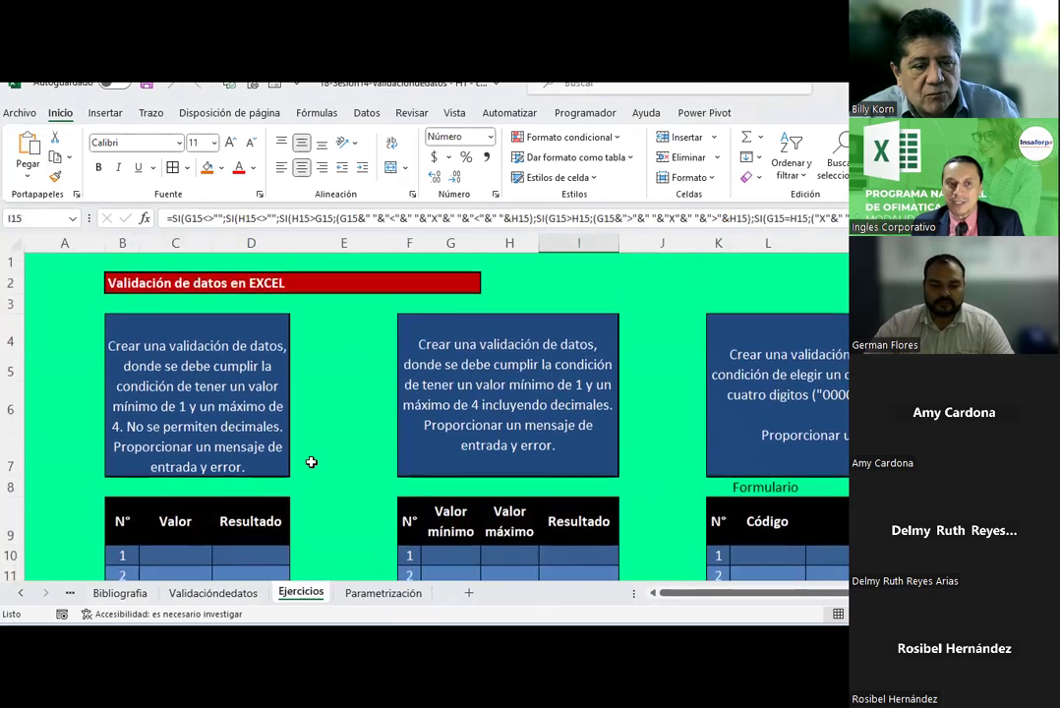
{"action": "scroll", "coordinate": [307, 461], "scroll_direction": "down", "scroll_amount": 2}
{"action": "left_click", "coordinate": [196, 332]}
{"action": "scroll", "coordinate": [197, 332], "scroll_direction": "down", "scroll_amount": 1}
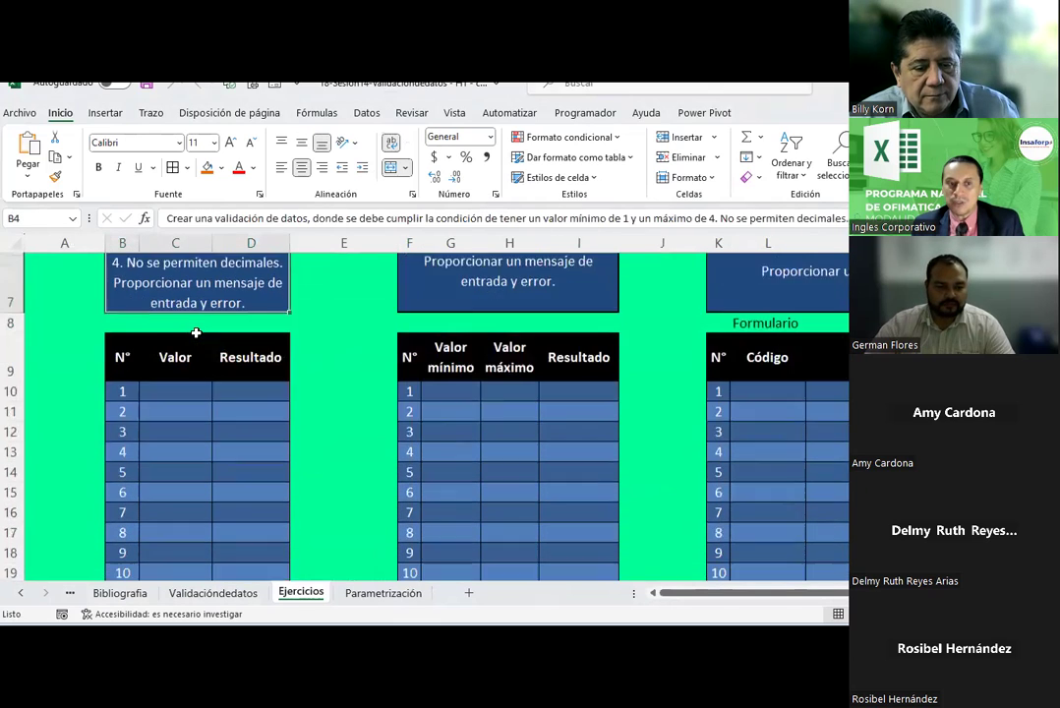
{"action": "scroll", "coordinate": [197, 334], "scroll_direction": "up", "scroll_amount": 1}
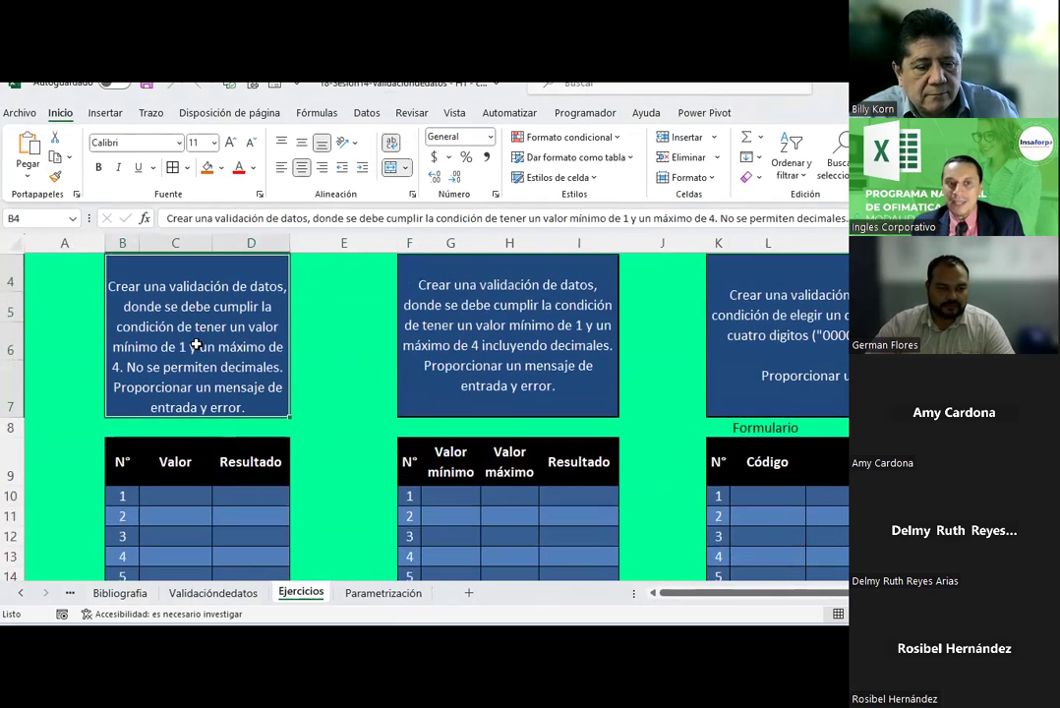
{"action": "scroll", "coordinate": [197, 344], "scroll_direction": "down", "scroll_amount": 1}
{"action": "left_click", "coordinate": [247, 435]}
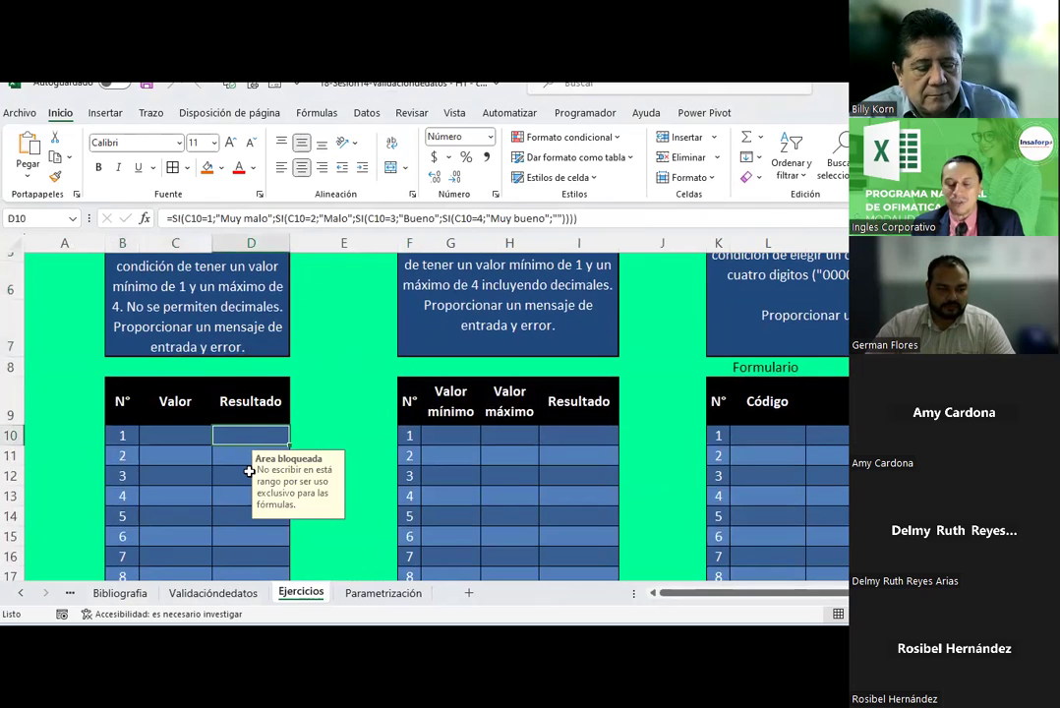
{"action": "left_click", "coordinate": [238, 458]}
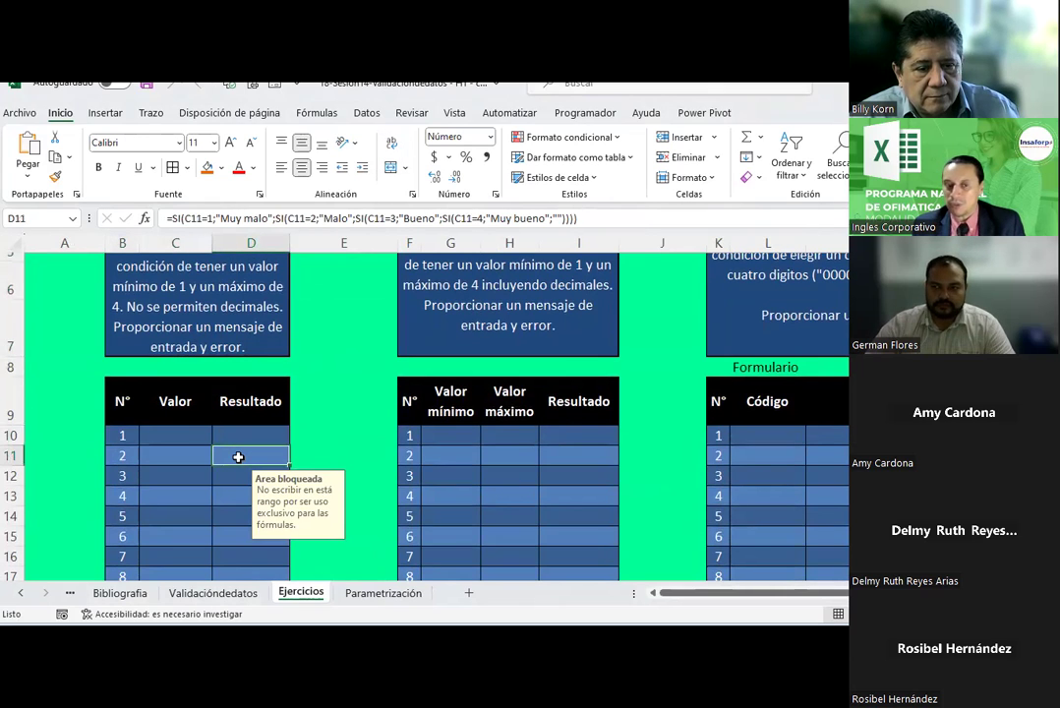
{"action": "left_click", "coordinate": [233, 479]}
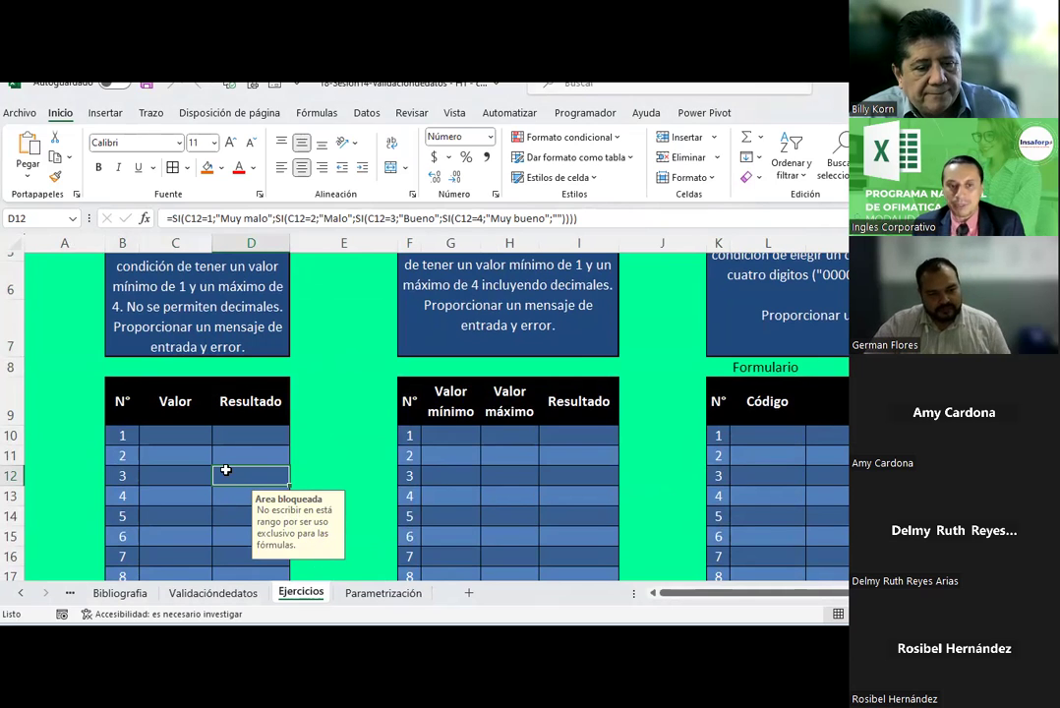
{"action": "type", "text": "sds"}
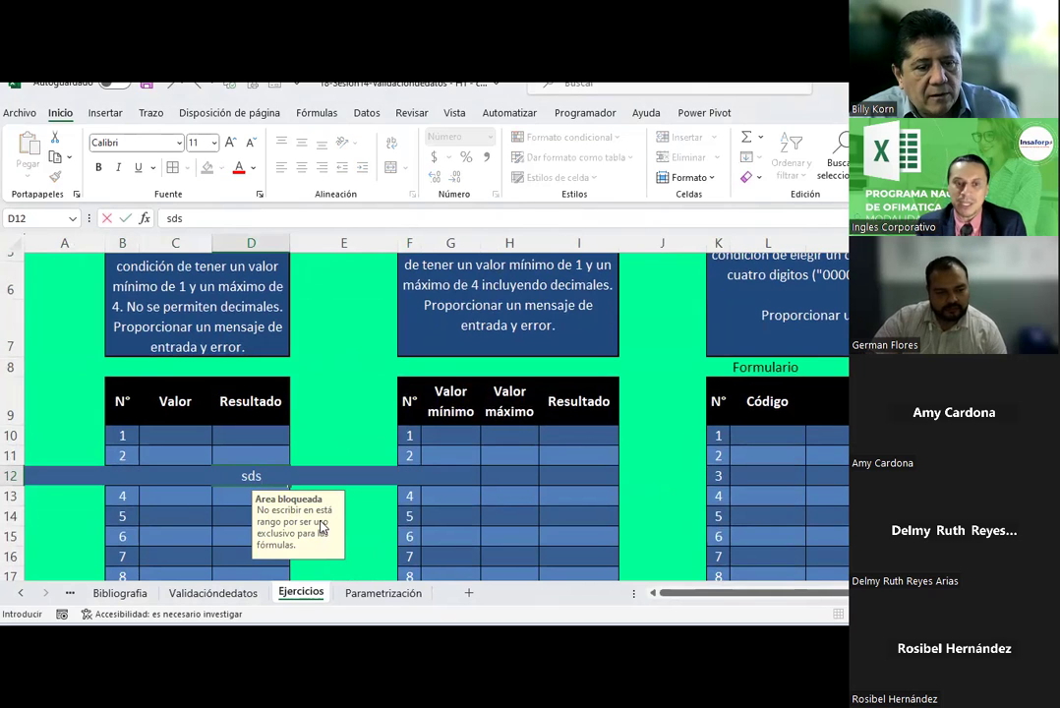
{"action": "key", "text": "Return"}
{"action": "key", "text": "Escape"}
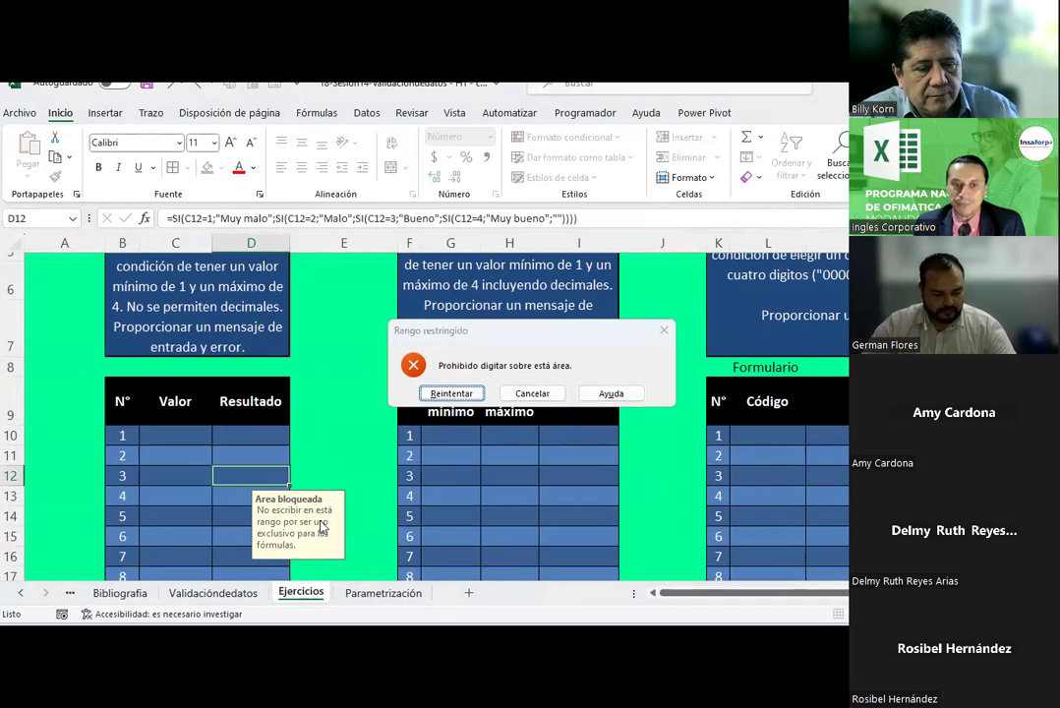
{"action": "key", "text": "Escape"}
{"action": "left_click", "coordinate": [165, 392]}
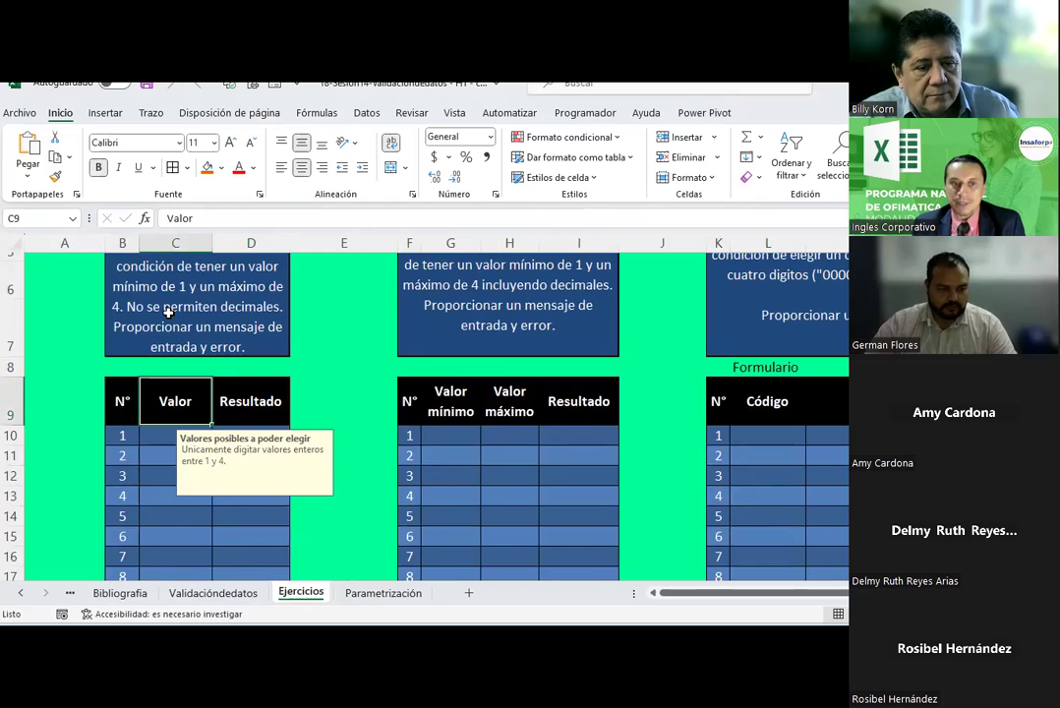
{"action": "scroll", "coordinate": [167, 311], "scroll_direction": "up", "scroll_amount": 1}
{"action": "scroll", "coordinate": [164, 326], "scroll_direction": "down", "scroll_amount": 2}
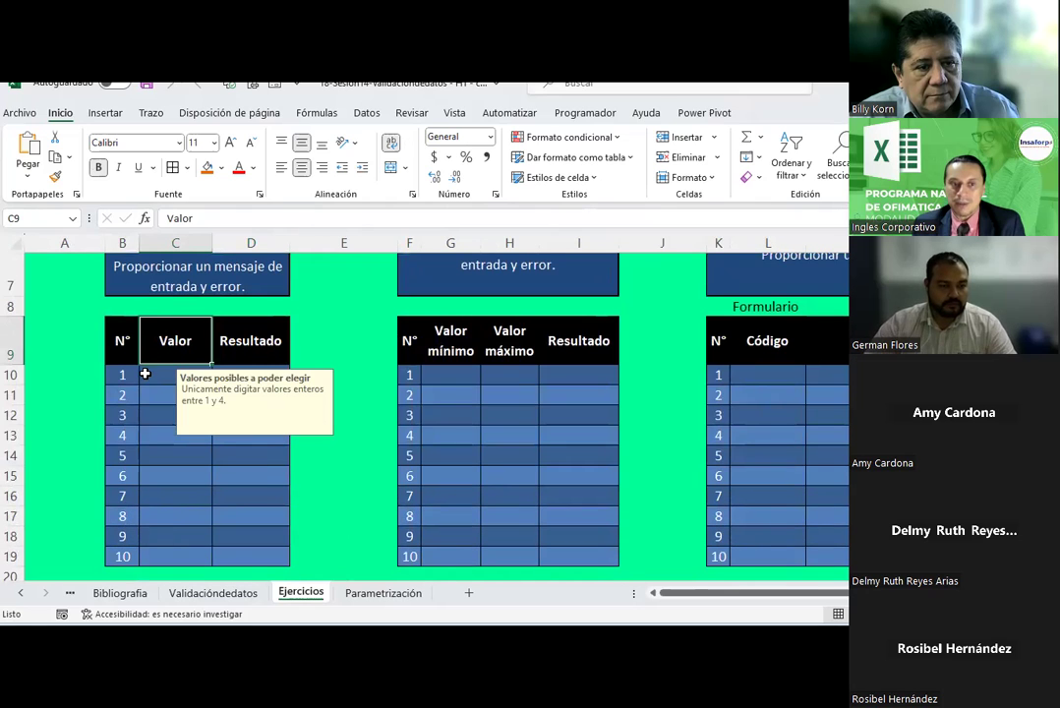
{"action": "left_click_drag", "start_coordinate": [145, 373], "coordinate": [168, 556]}
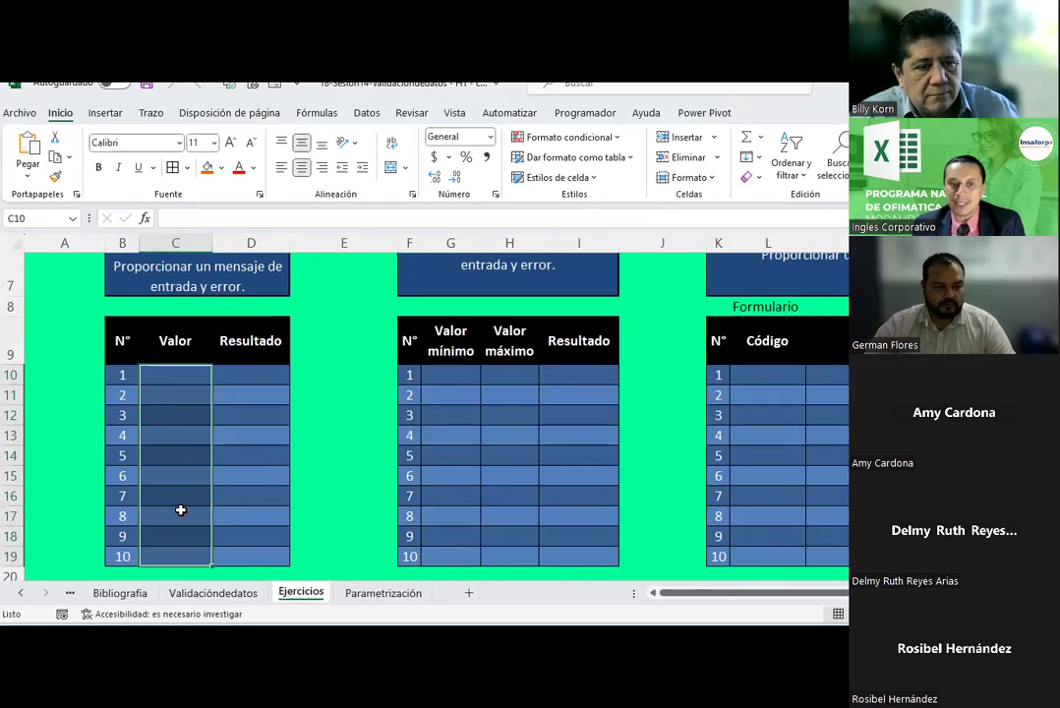
{"action": "scroll", "coordinate": [187, 479], "scroll_direction": "up", "scroll_amount": 2}
{"action": "scroll", "coordinate": [188, 479], "scroll_direction": "up", "scroll_amount": 1}
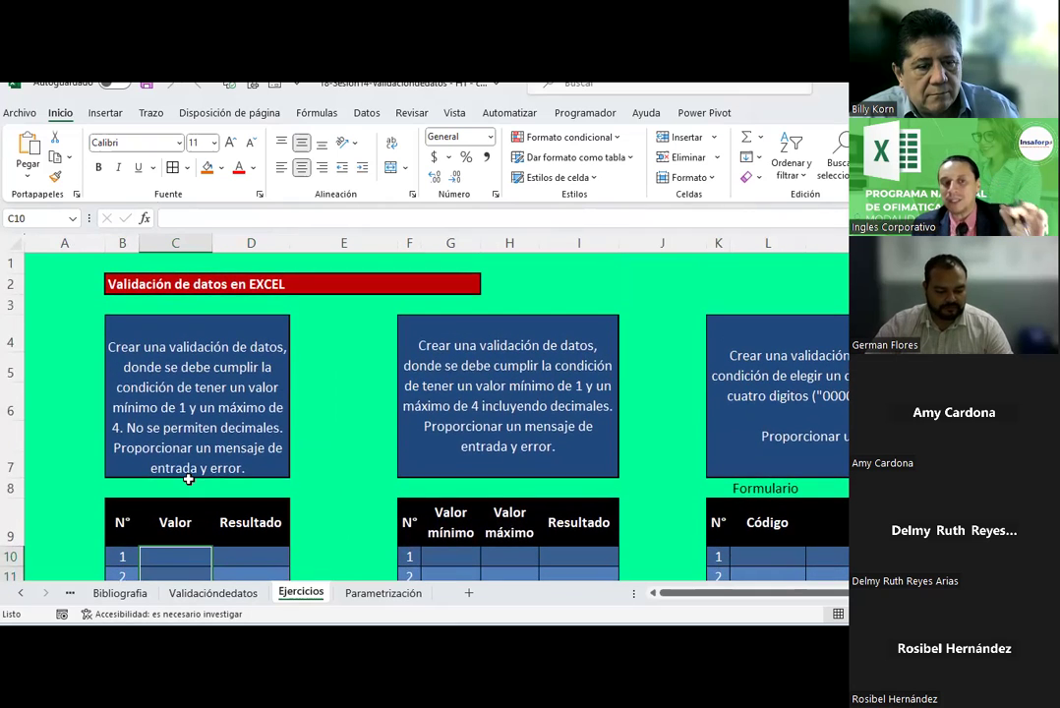
{"action": "scroll", "coordinate": [188, 479], "scroll_direction": "down", "scroll_amount": 2}
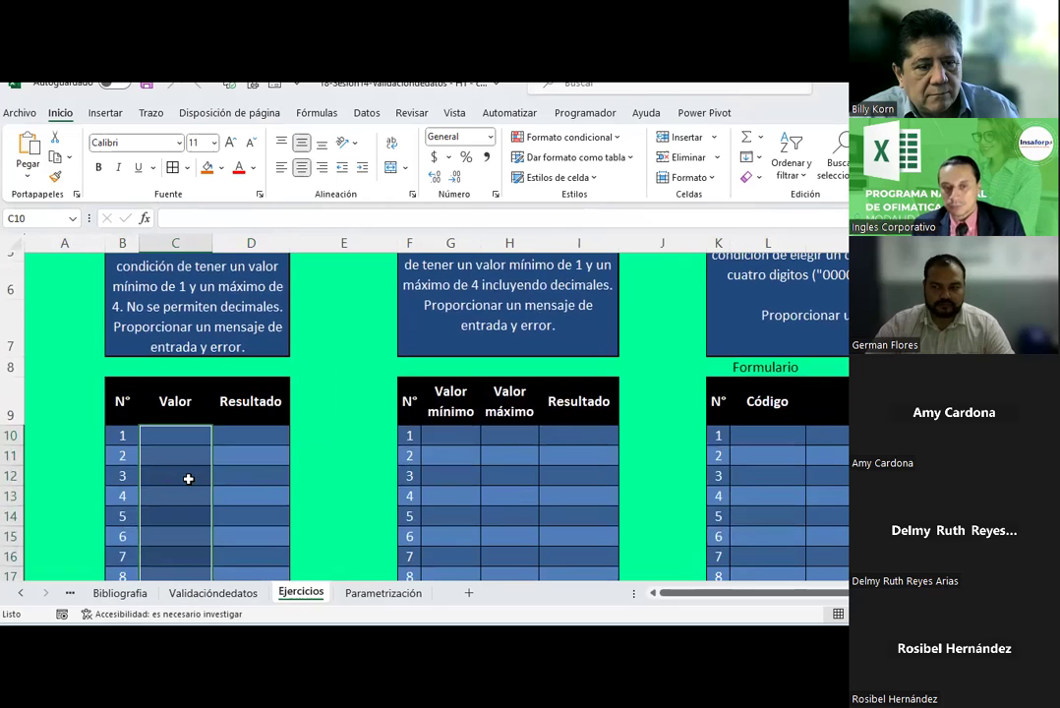
{"action": "left_click", "coordinate": [239, 440]}
{"action": "left_click", "coordinate": [220, 480]}
{"action": "left_click", "coordinate": [178, 456]}
{"action": "left_click", "coordinate": [195, 469]}
{"action": "left_click", "coordinate": [175, 435]}
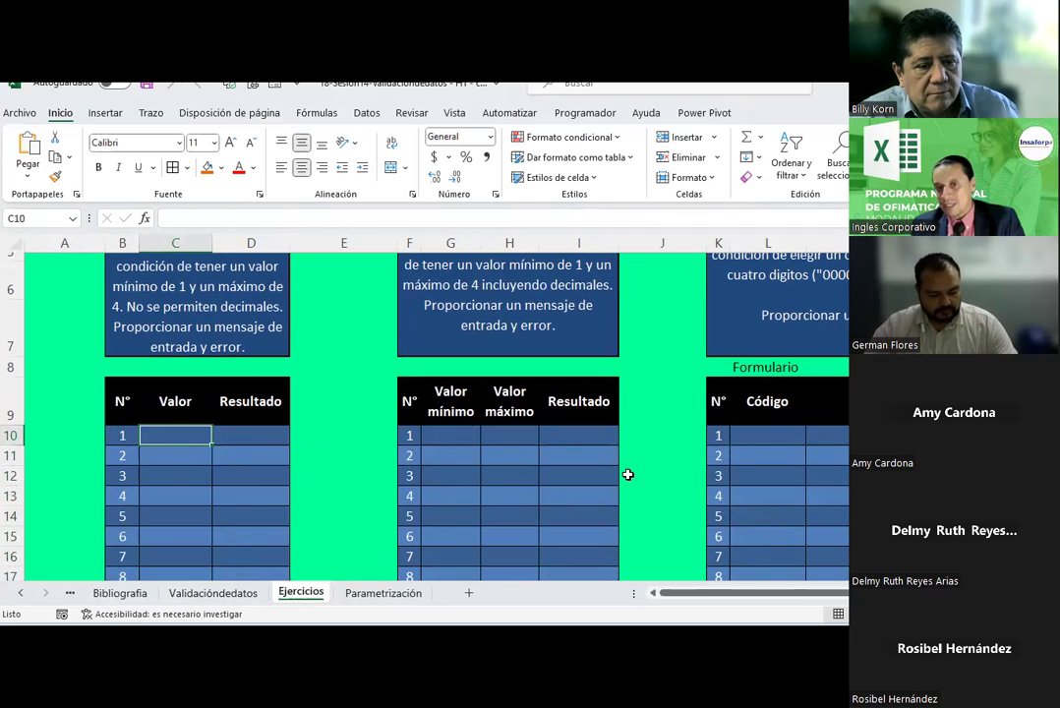
{"action": "scroll", "coordinate": [629, 472], "scroll_direction": "up", "scroll_amount": 1}
{"action": "scroll", "coordinate": [632, 465], "scroll_direction": "up", "scroll_amount": 1}
{"action": "scroll", "coordinate": [632, 465], "scroll_direction": "down", "scroll_amount": 1}
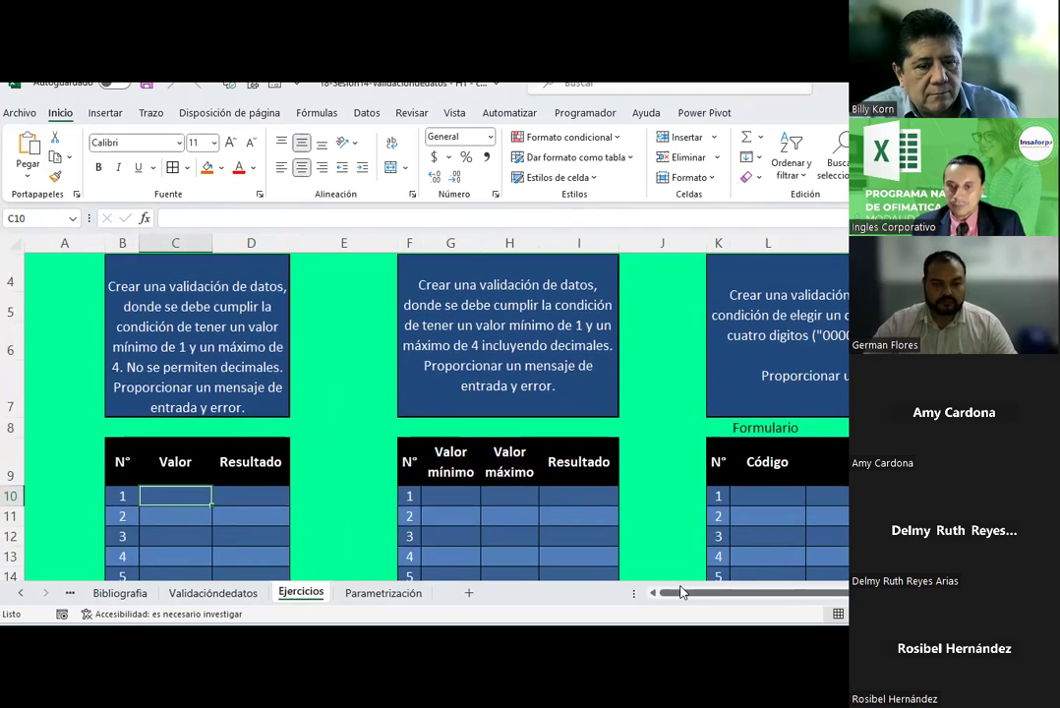
{"action": "left_click_drag", "start_coordinate": [681, 591], "coordinate": [781, 601]}
{"action": "scroll", "coordinate": [644, 465], "scroll_direction": "down", "scroll_amount": 1}
{"action": "scroll", "coordinate": [644, 465], "scroll_direction": "up", "scroll_amount": 2}
Step: Inspect the K4 instructions, the parameter table's employee names and the linked report cells
{"action": "left_click", "coordinate": [415, 396]}
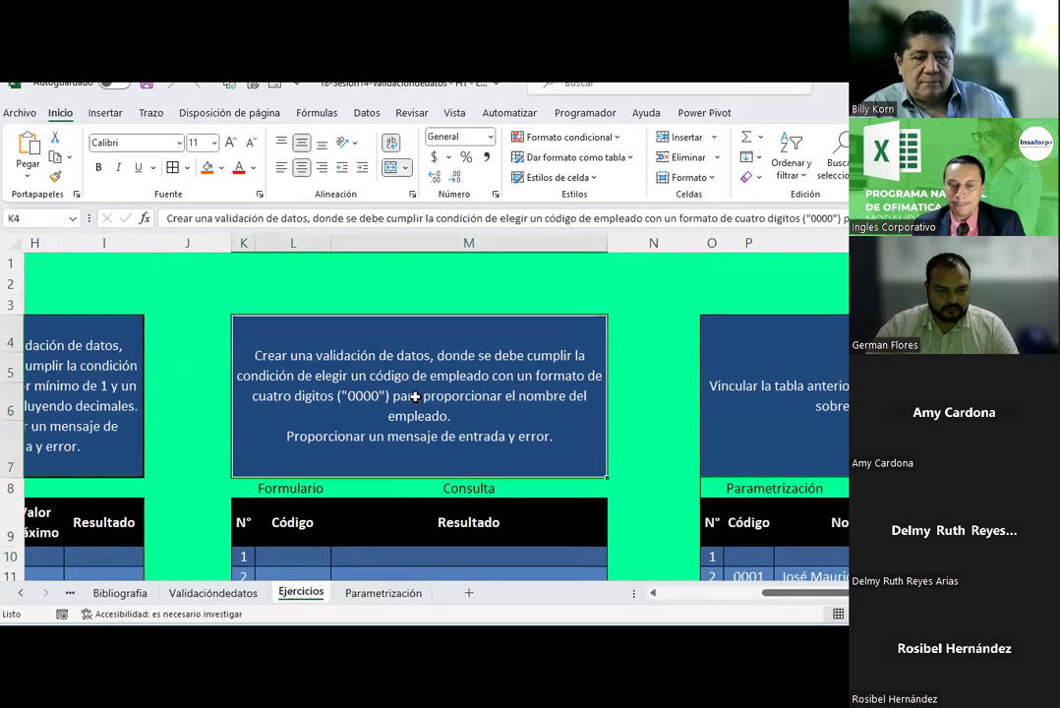
{"action": "scroll", "coordinate": [482, 414], "scroll_direction": "down", "scroll_amount": 1}
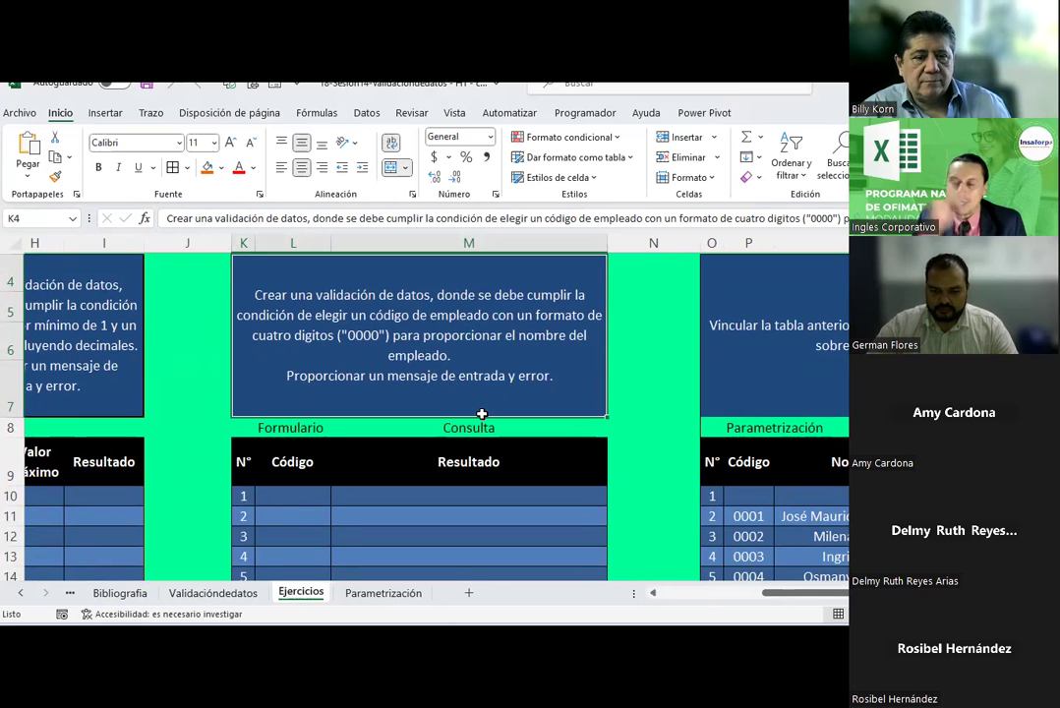
{"action": "scroll", "coordinate": [654, 393], "scroll_direction": "down", "scroll_amount": 1}
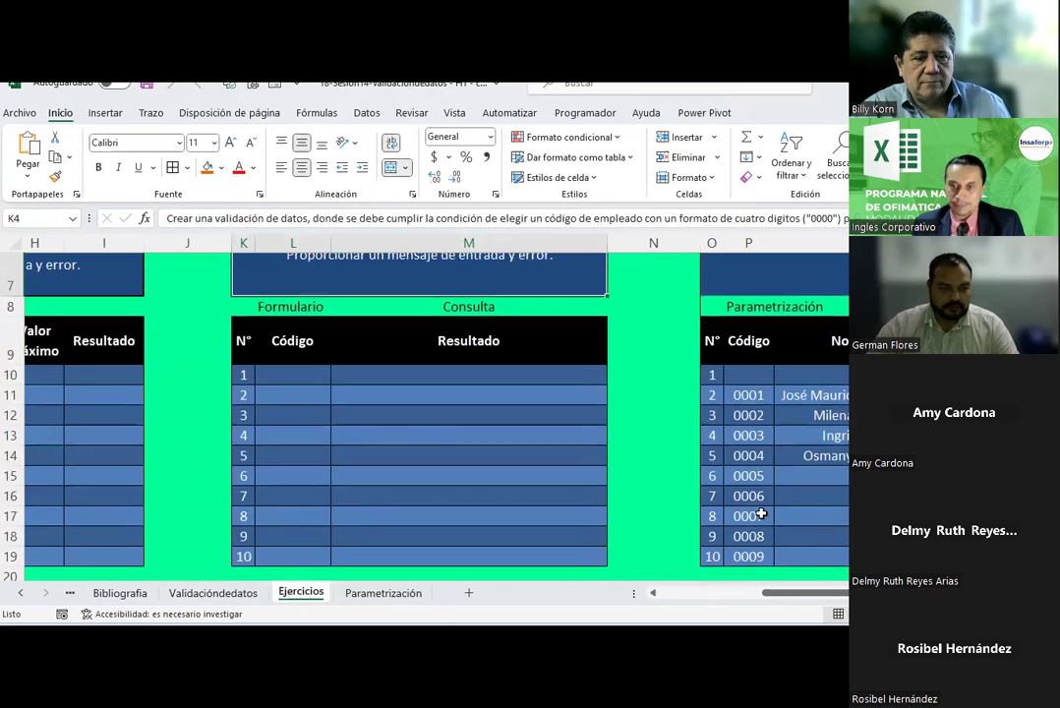
{"action": "left_click_drag", "start_coordinate": [792, 593], "coordinate": [836, 593]}
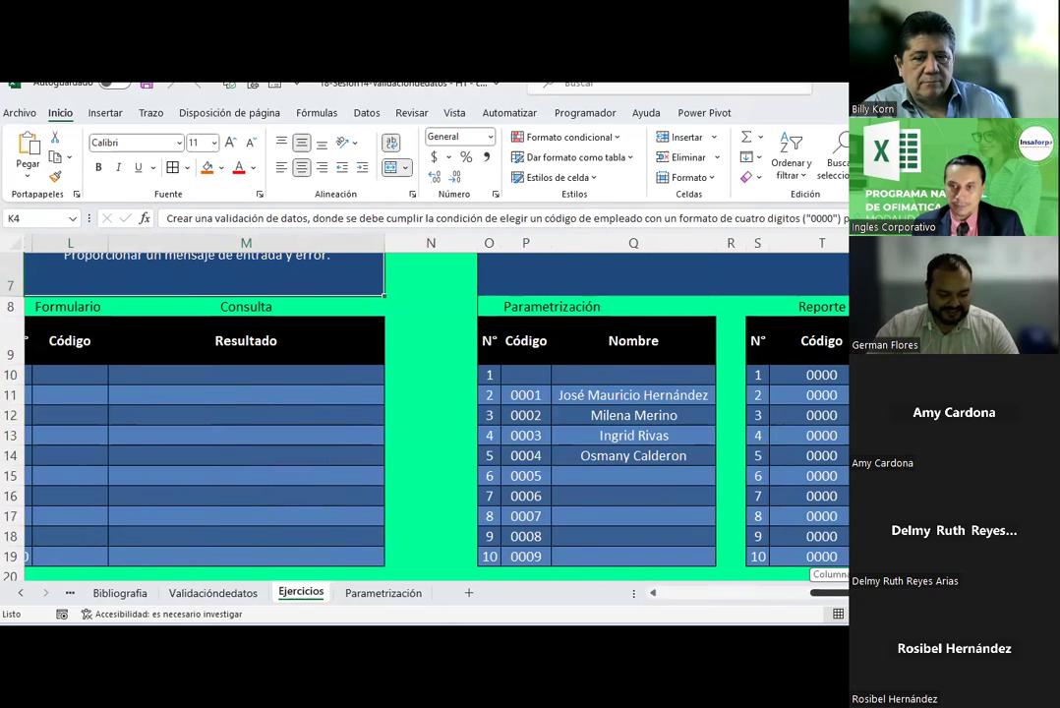
{"action": "left_click", "coordinate": [626, 393]}
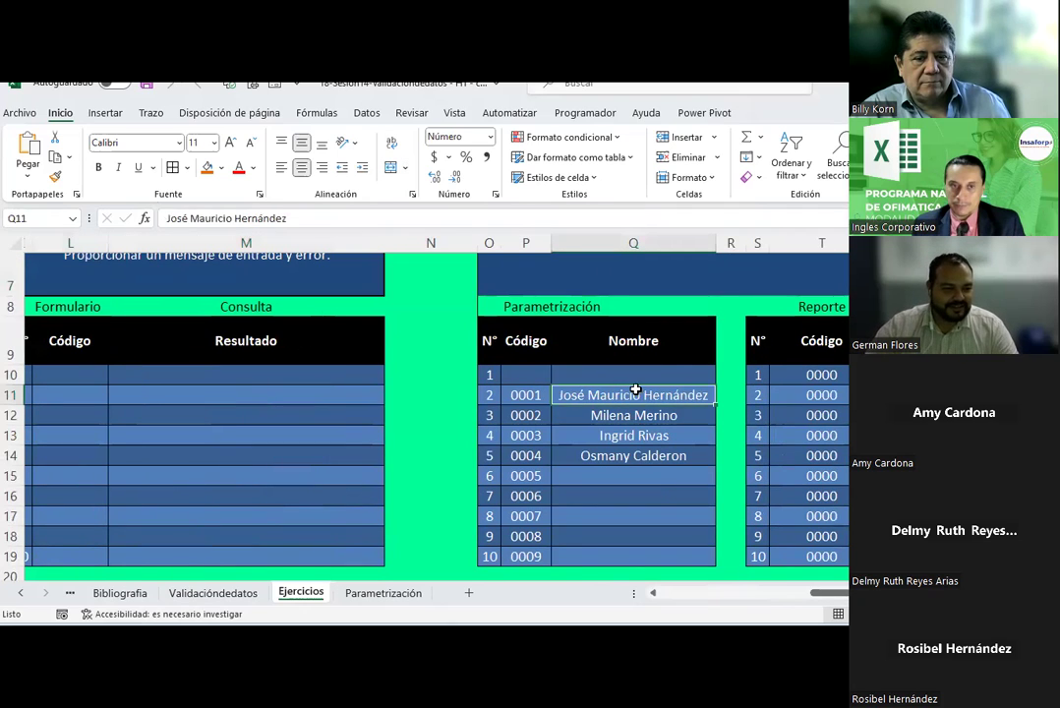
{"action": "left_click", "coordinate": [657, 409]}
{"action": "left_click", "coordinate": [810, 414]}
{"action": "key", "text": "Right"}
{"action": "key", "text": "Down"}
{"action": "key", "text": "Down"}
{"action": "key", "text": "Down"}
{"action": "key", "text": "Left"}
{"action": "key", "text": "Down"}
Step: Review the SI.ERROR lookup formulas in Resultado, then scroll back to columns A–L
{"action": "left_click", "coordinate": [246, 375]}
{"action": "left_click", "coordinate": [231, 415]}
{"action": "left_click", "coordinate": [231, 435]}
{"action": "left_click", "coordinate": [232, 495]}
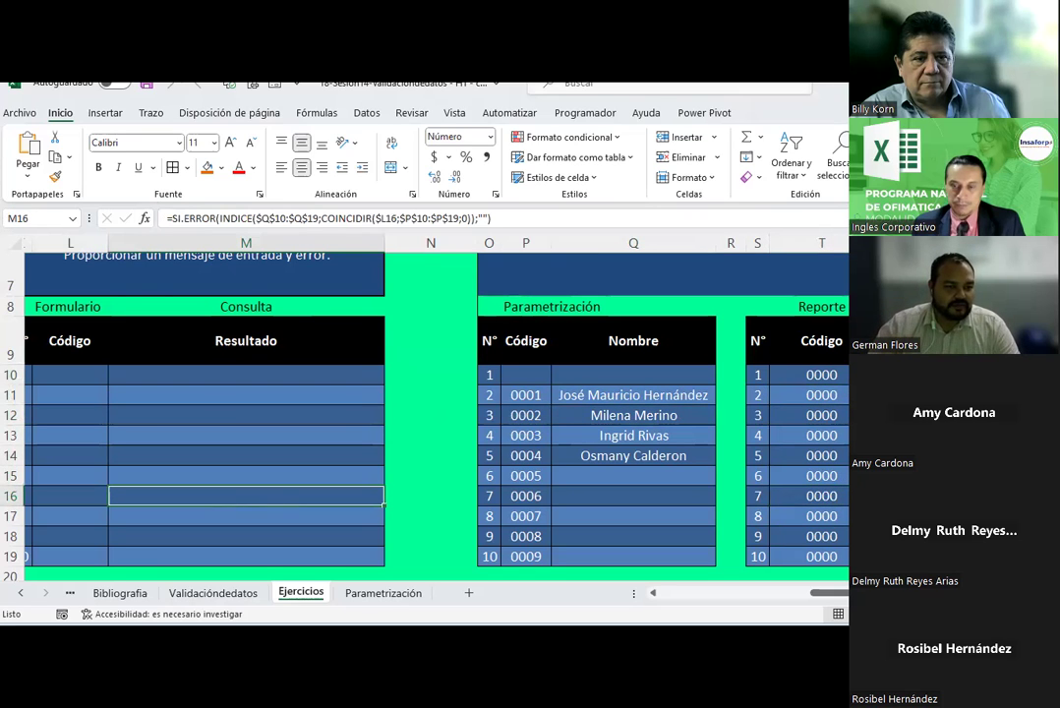
{"action": "left_click", "coordinate": [846, 374]}
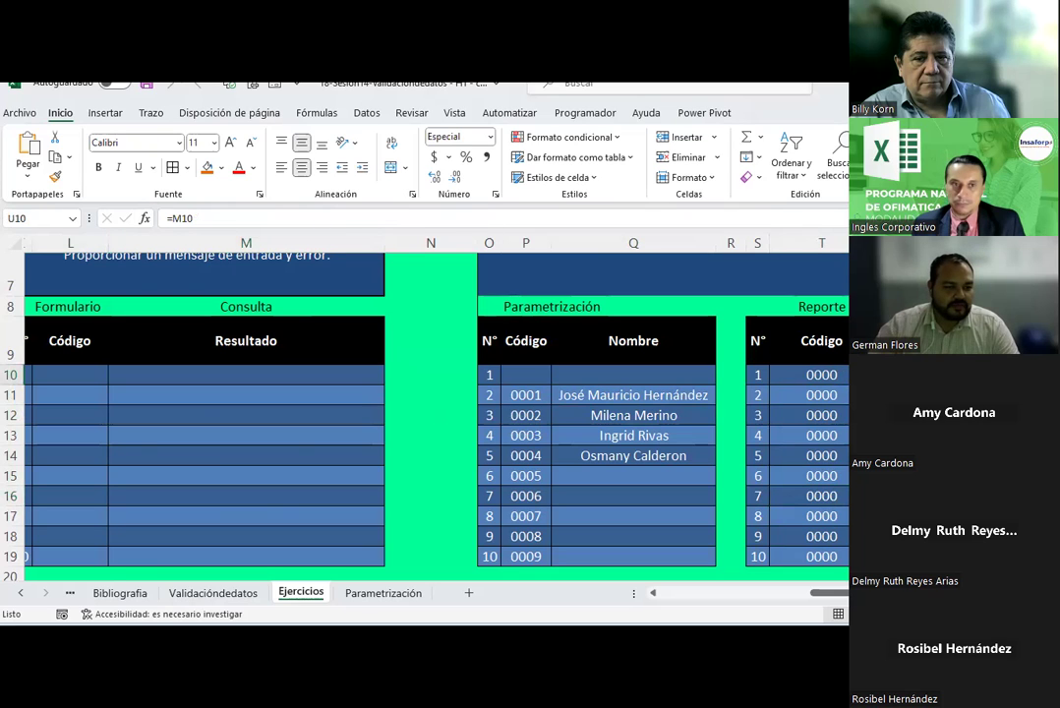
{"action": "left_click", "coordinate": [795, 594]}
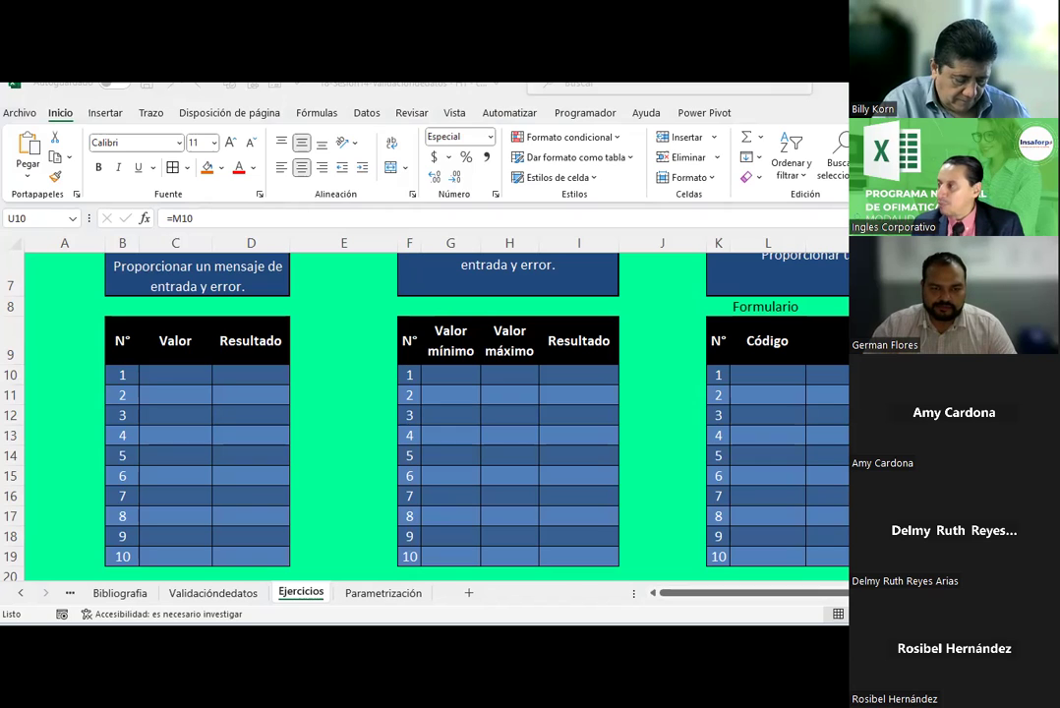
Step: Select the Valor cells C10:C19 and bring up Datos > Validación de datos
{"action": "scroll", "coordinate": [275, 354], "scroll_direction": "up", "scroll_amount": 1}
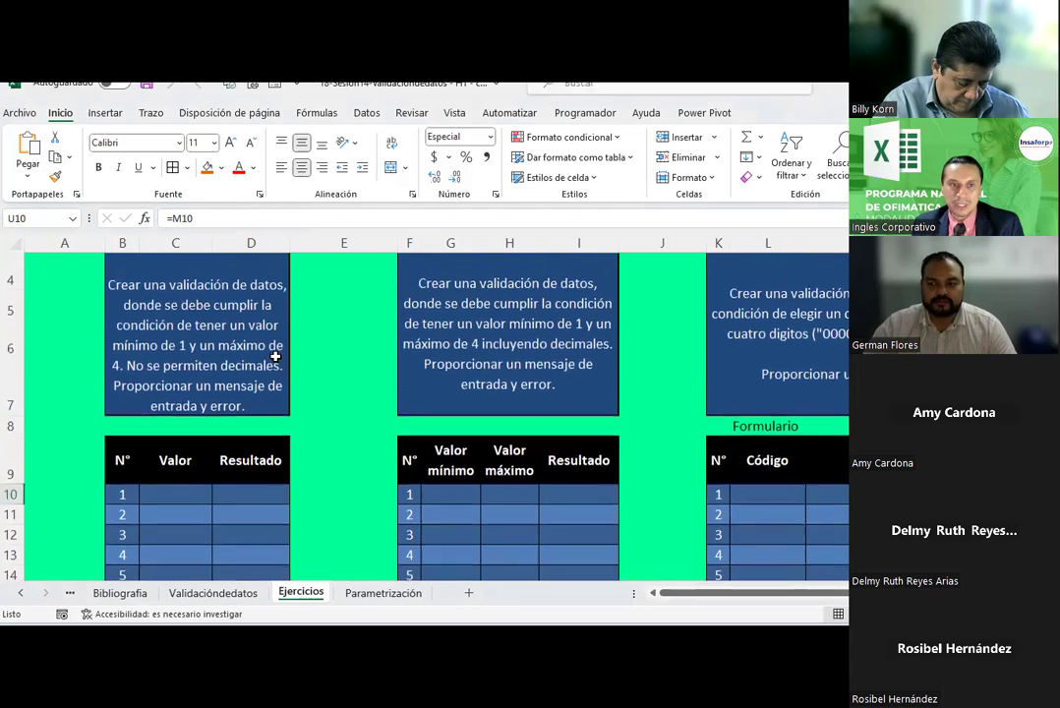
{"action": "scroll", "coordinate": [276, 356], "scroll_direction": "down", "scroll_amount": 1}
{"action": "left_click_drag", "start_coordinate": [173, 372], "coordinate": [183, 551]}
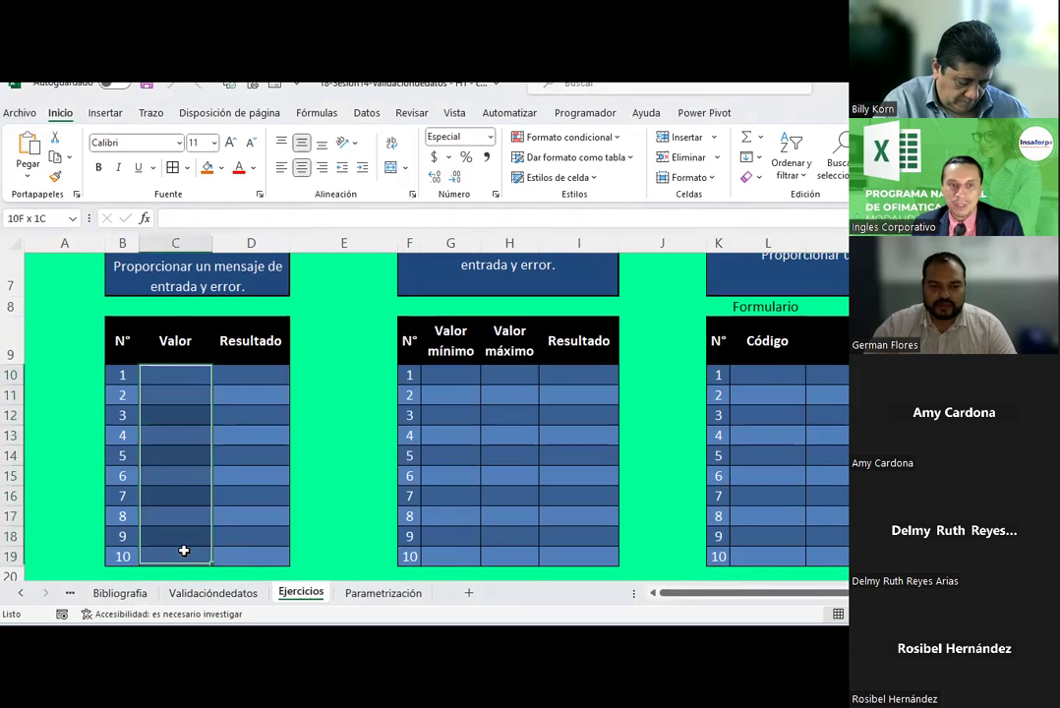
{"action": "left_click", "coordinate": [367, 112]}
{"action": "left_click", "coordinate": [719, 177]}
{"action": "left_click", "coordinate": [741, 199]}
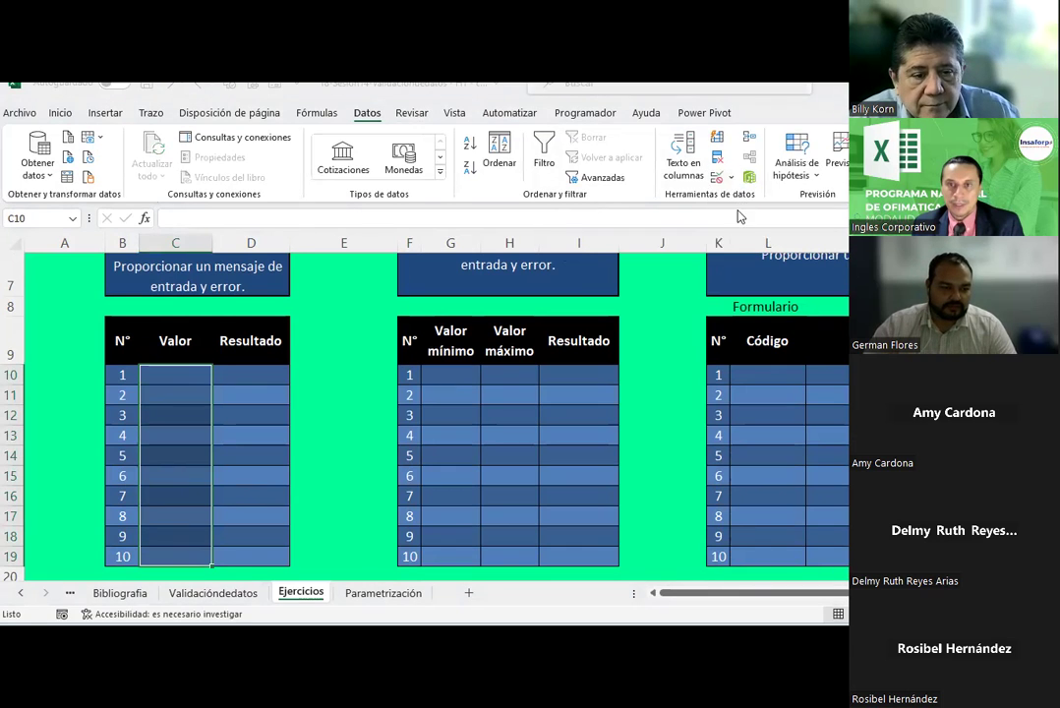
Step: Allow only whole numbers between minimum 1 and maximum 4
{"action": "left_click", "coordinate": [679, 193]}
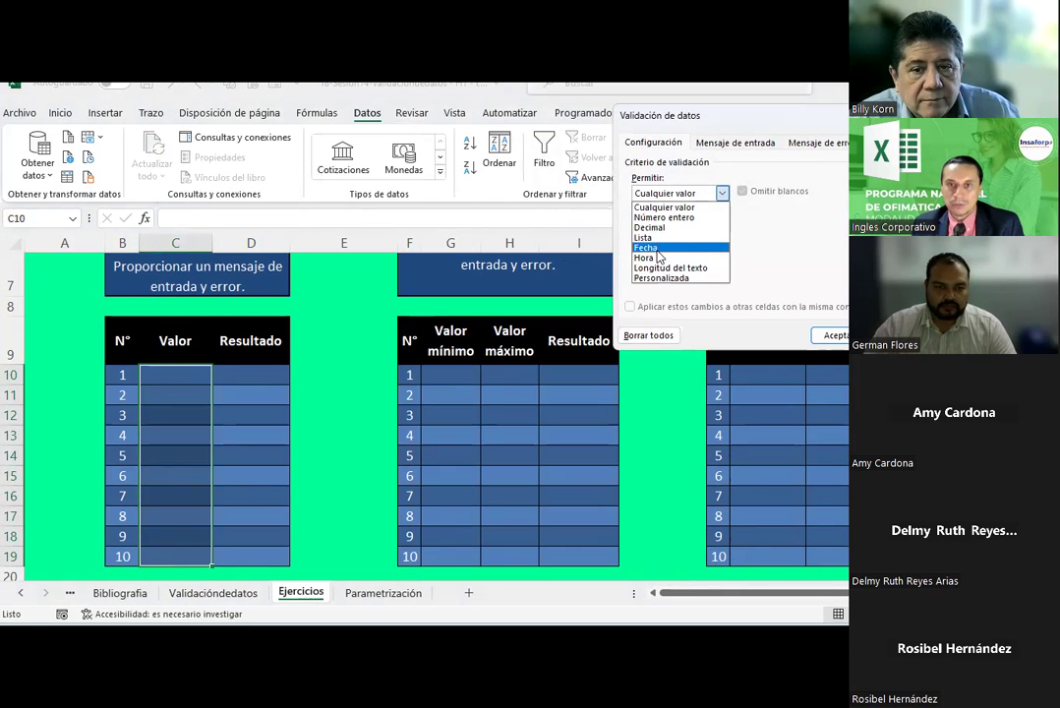
{"action": "left_click", "coordinate": [649, 227]}
{"action": "left_click", "coordinate": [649, 192]}
{"action": "left_click", "coordinate": [659, 217]}
{"action": "left_click", "coordinate": [679, 225]}
{"action": "left_click", "coordinate": [649, 236]}
{"action": "left_click", "coordinate": [651, 257]}
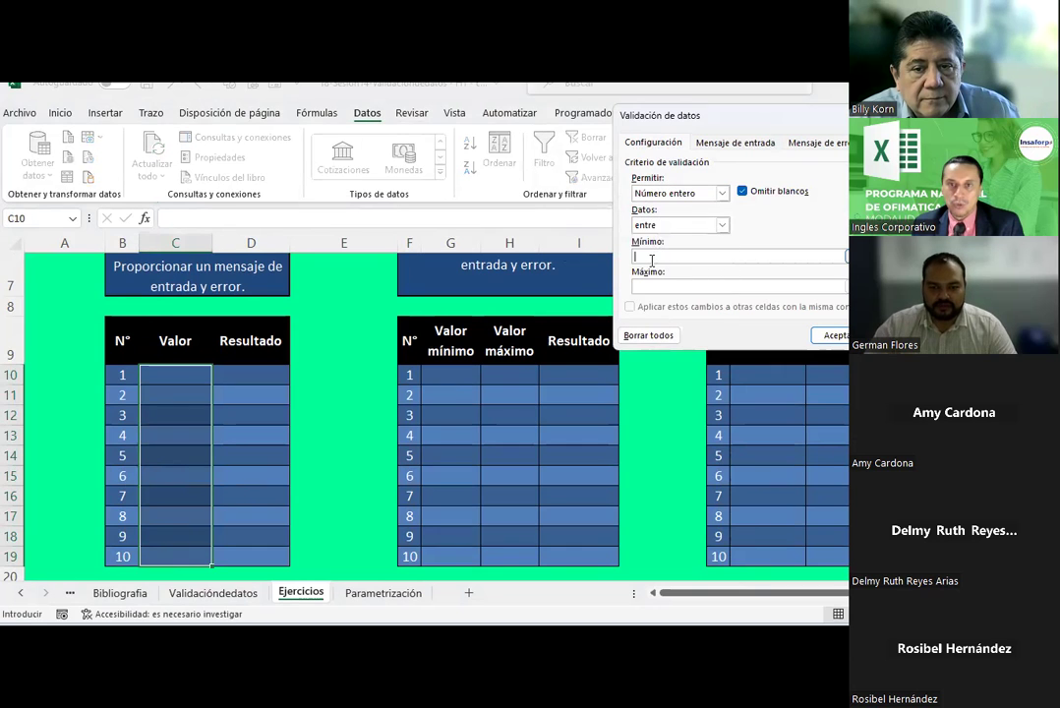
{"action": "type", "text": "1"}
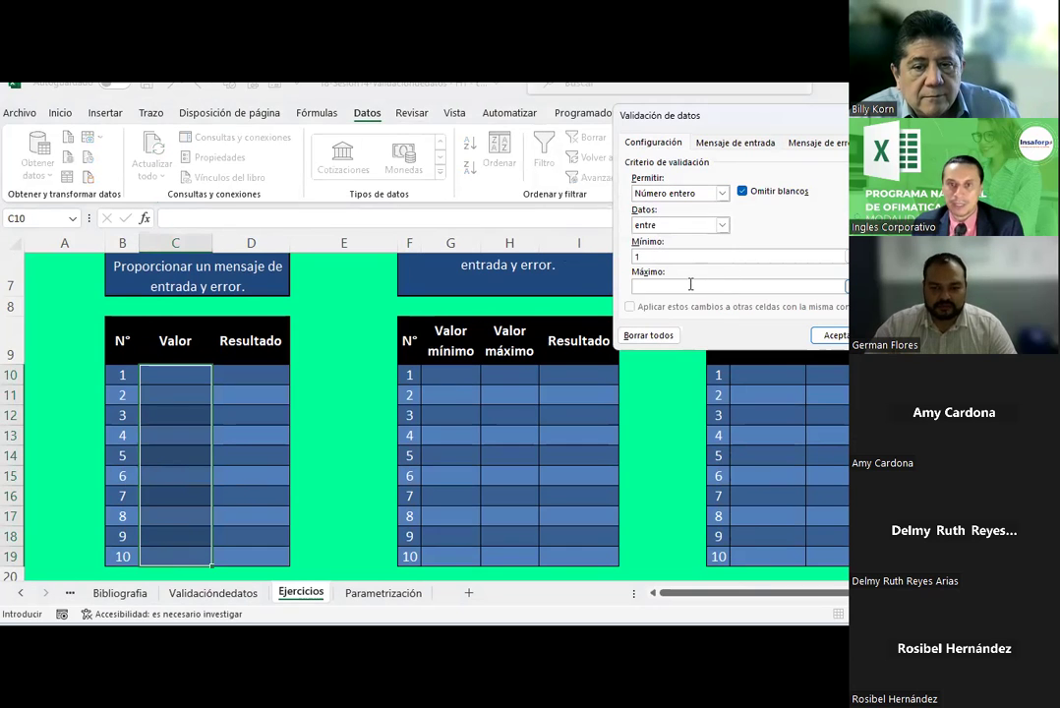
{"action": "type", "text": "4"}
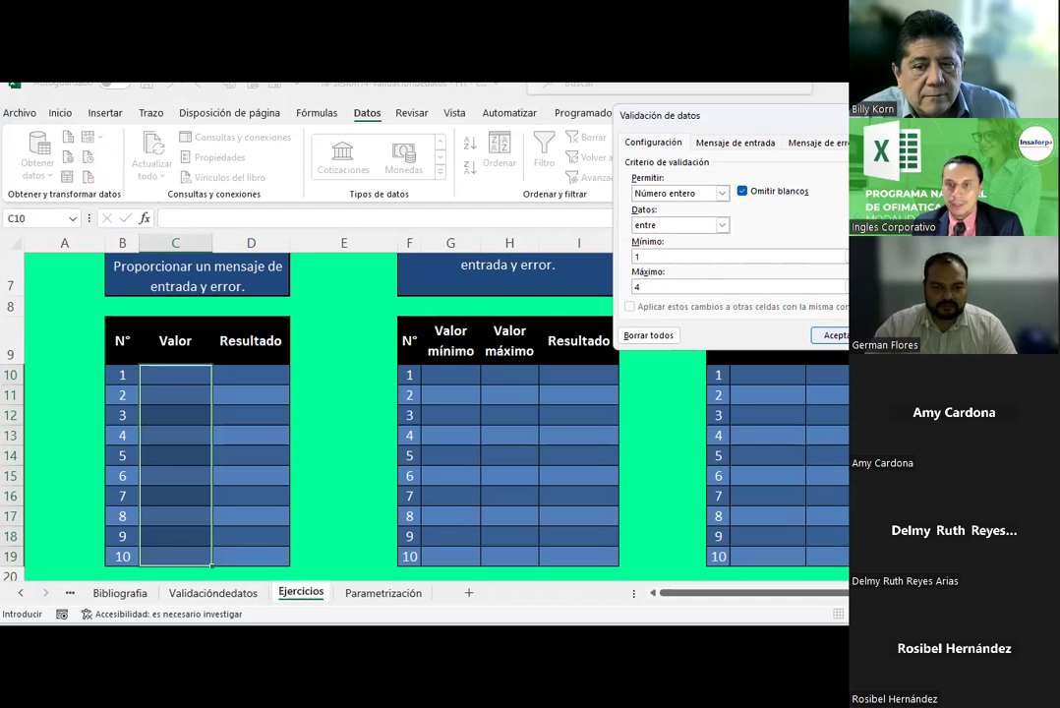
{"action": "key", "text": "Return"}
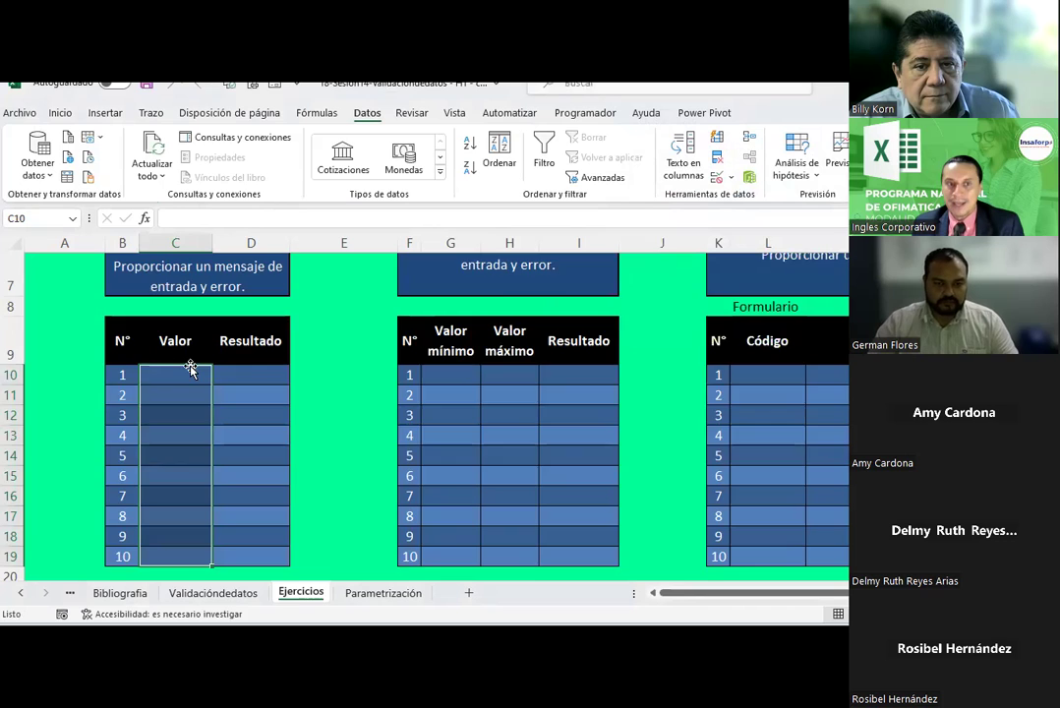
{"action": "scroll", "coordinate": [190, 369], "scroll_direction": "up", "scroll_amount": 1}
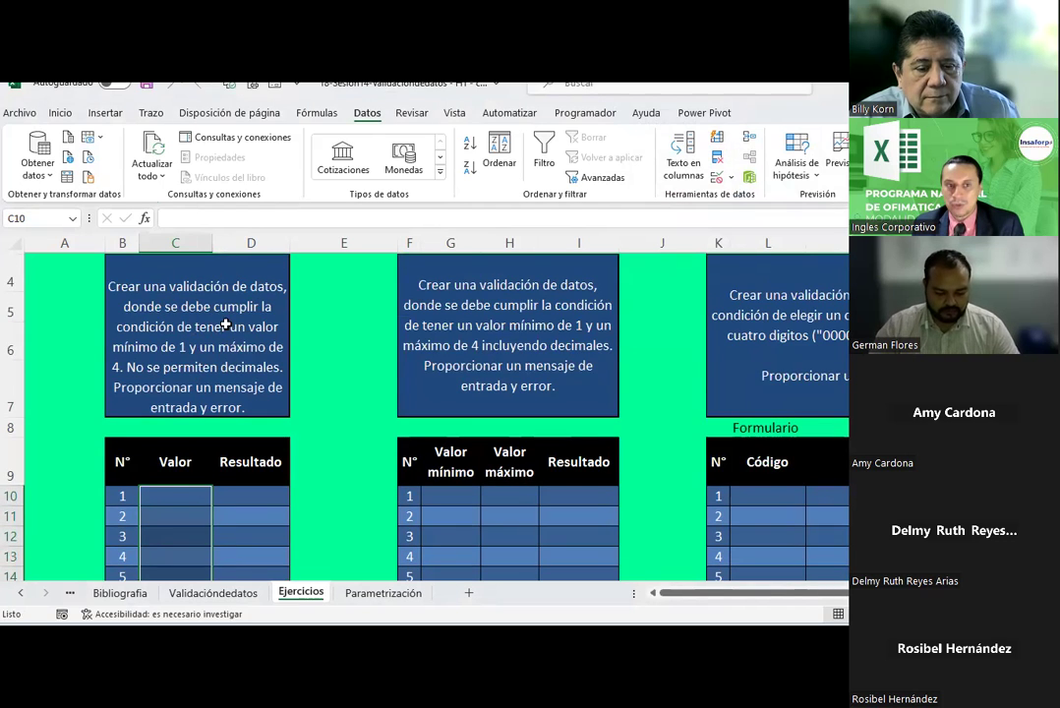
{"action": "scroll", "coordinate": [187, 374], "scroll_direction": "down", "scroll_amount": 1}
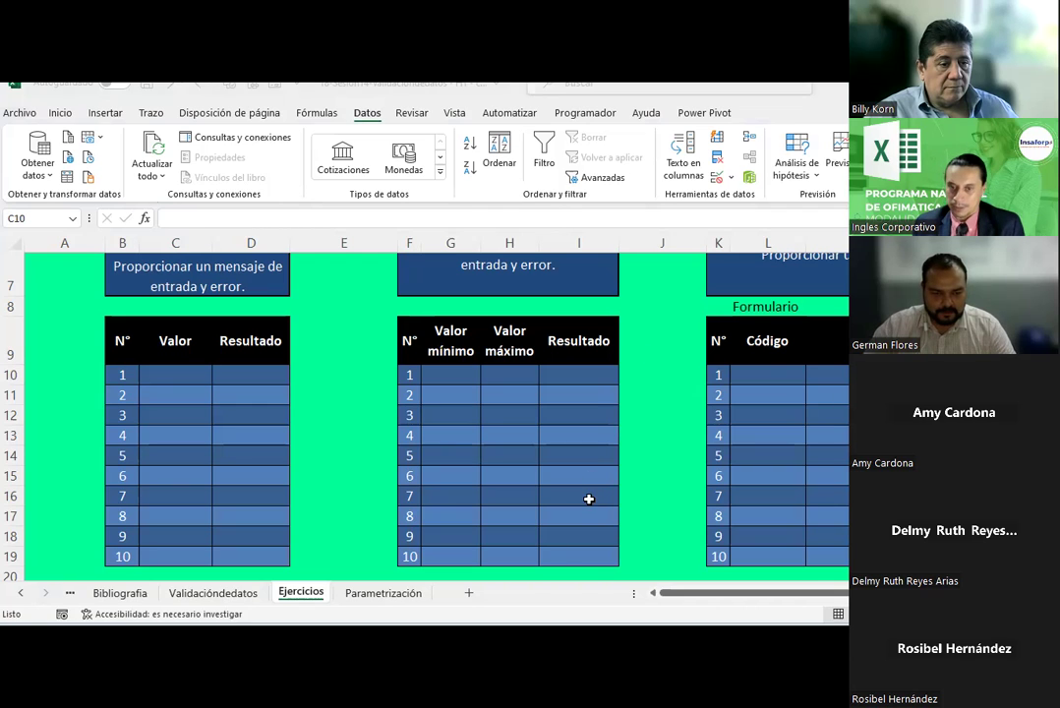
{"action": "left_click_drag", "start_coordinate": [806, 599], "coordinate": [692, 594]}
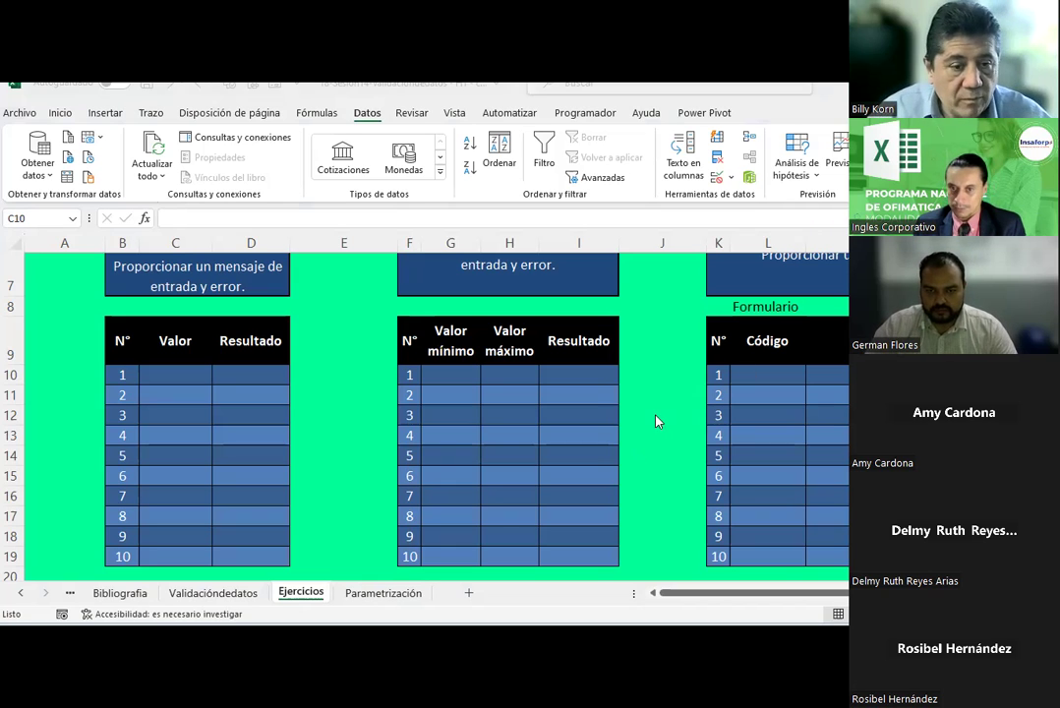
Step: Scroll the Ejercicios sheet so columns G–P show the Parametrización and Reporte tables
{"action": "left_click", "coordinate": [650, 371]}
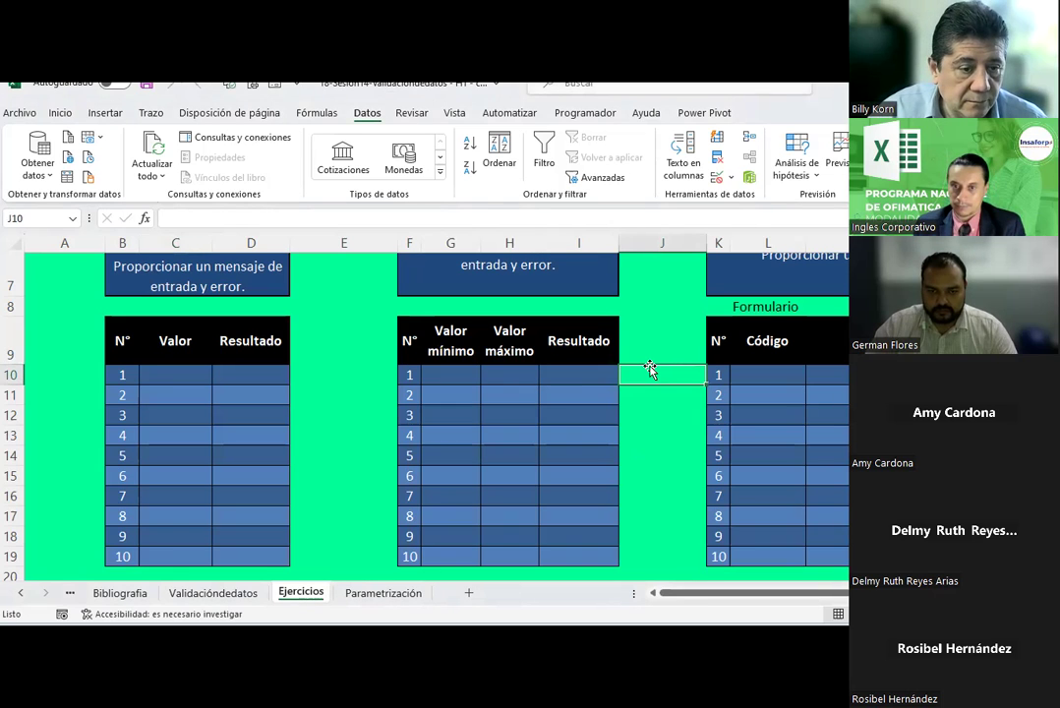
{"action": "scroll", "coordinate": [667, 482], "scroll_direction": "up", "scroll_amount": 2}
{"action": "scroll", "coordinate": [667, 481], "scroll_direction": "down", "scroll_amount": 2}
{"action": "scroll", "coordinate": [667, 481], "scroll_direction": "down", "scroll_amount": 1}
{"action": "scroll", "coordinate": [667, 482], "scroll_direction": "up", "scroll_amount": 1}
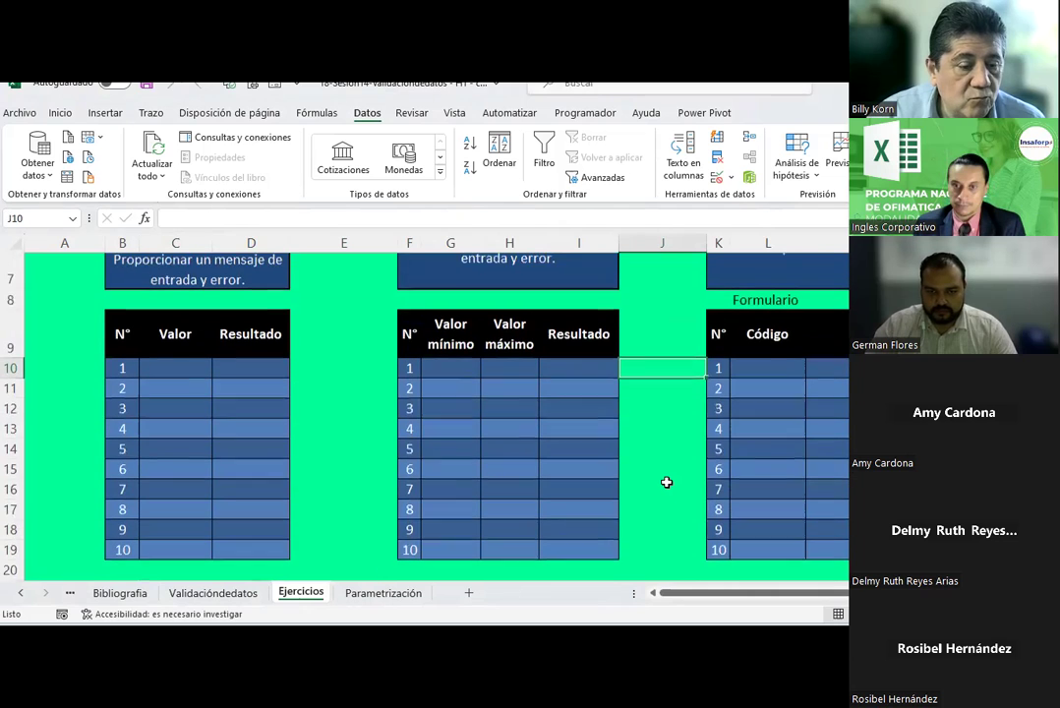
{"action": "scroll", "coordinate": [667, 482], "scroll_direction": "up", "scroll_amount": 1}
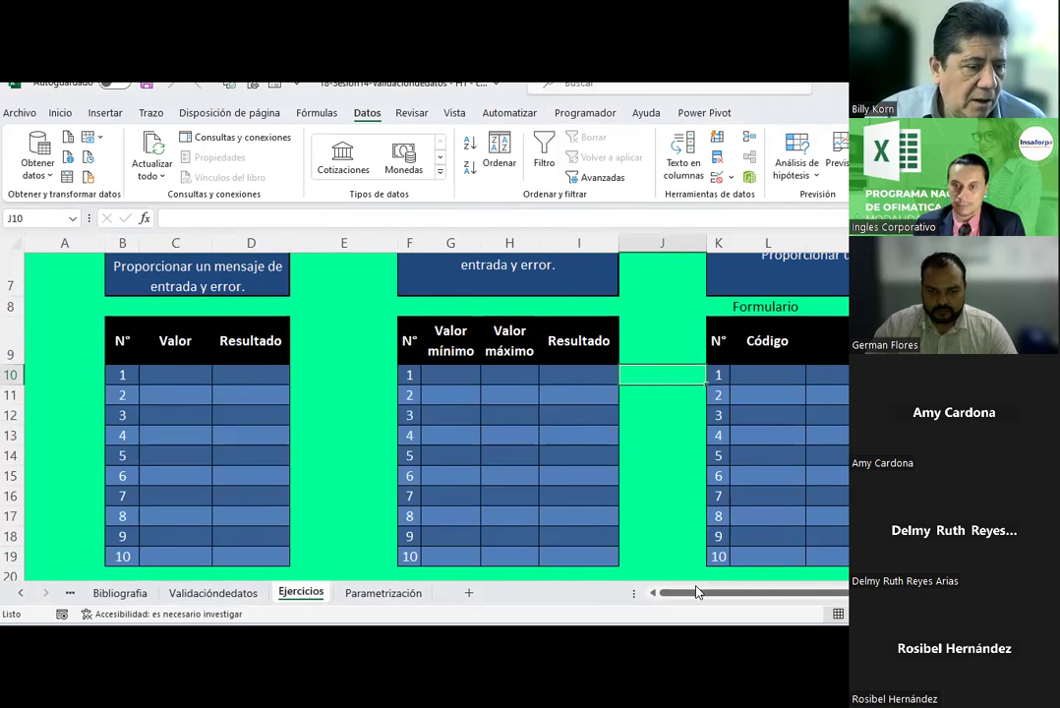
{"action": "left_click_drag", "start_coordinate": [695, 592], "coordinate": [725, 594]}
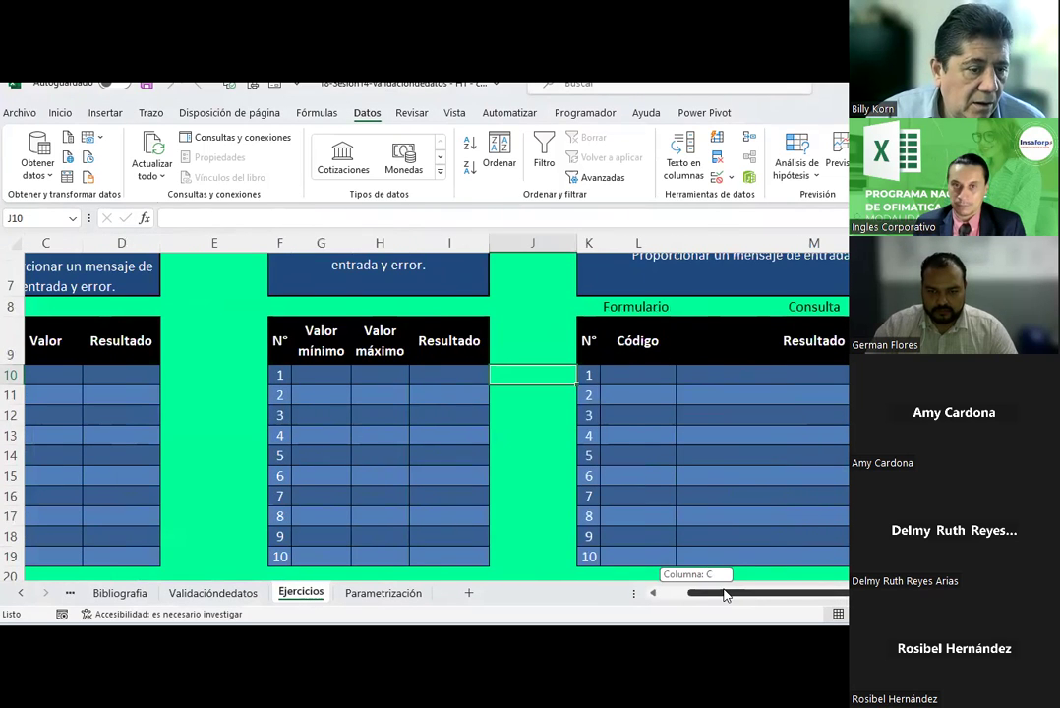
{"action": "left_click_drag", "start_coordinate": [725, 594], "coordinate": [831, 593]}
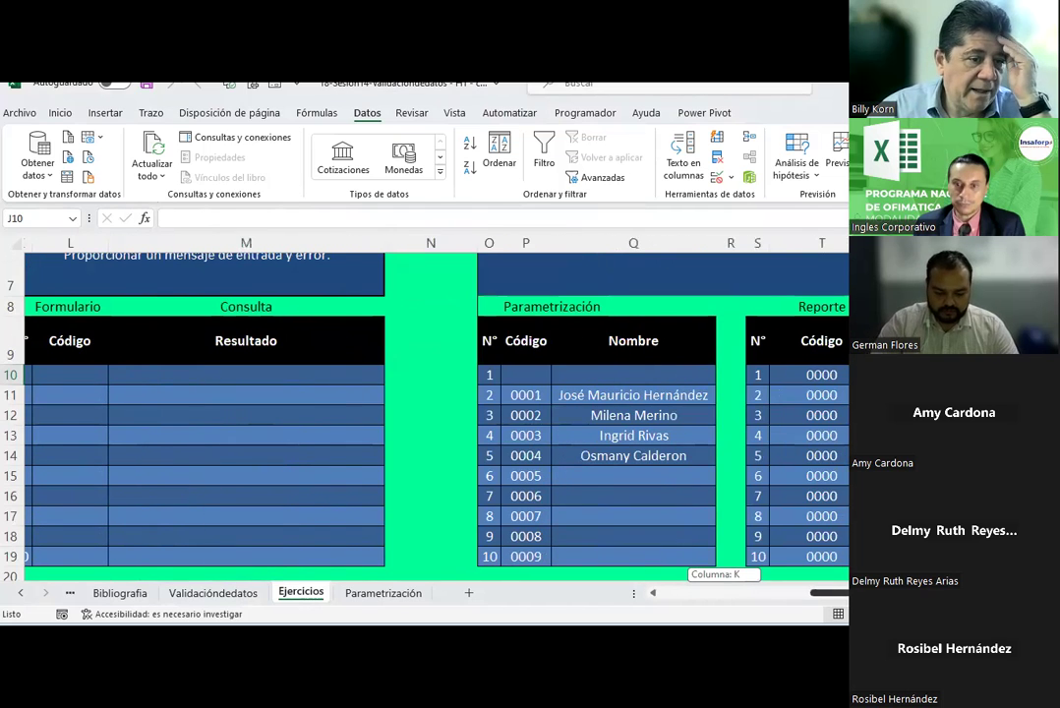
{"action": "left_click_drag", "start_coordinate": [831, 593], "coordinate": [780, 613]}
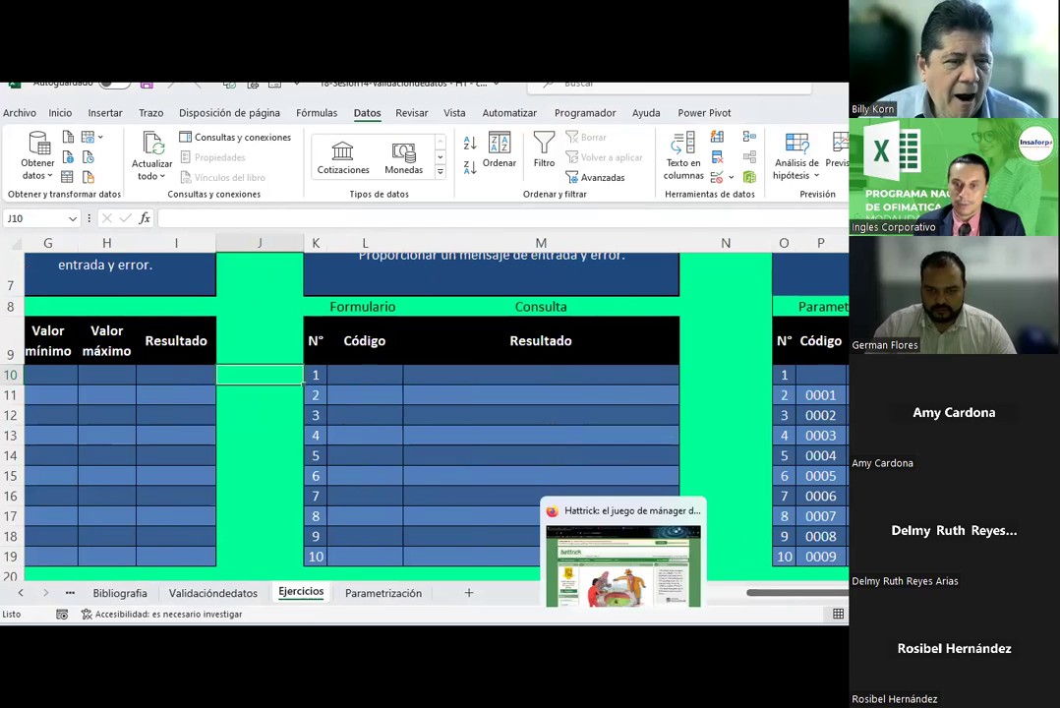
Step: Switch to the browser and open the Inglés Corporativo Online login page
{"action": "left_click", "coordinate": [663, 569]}
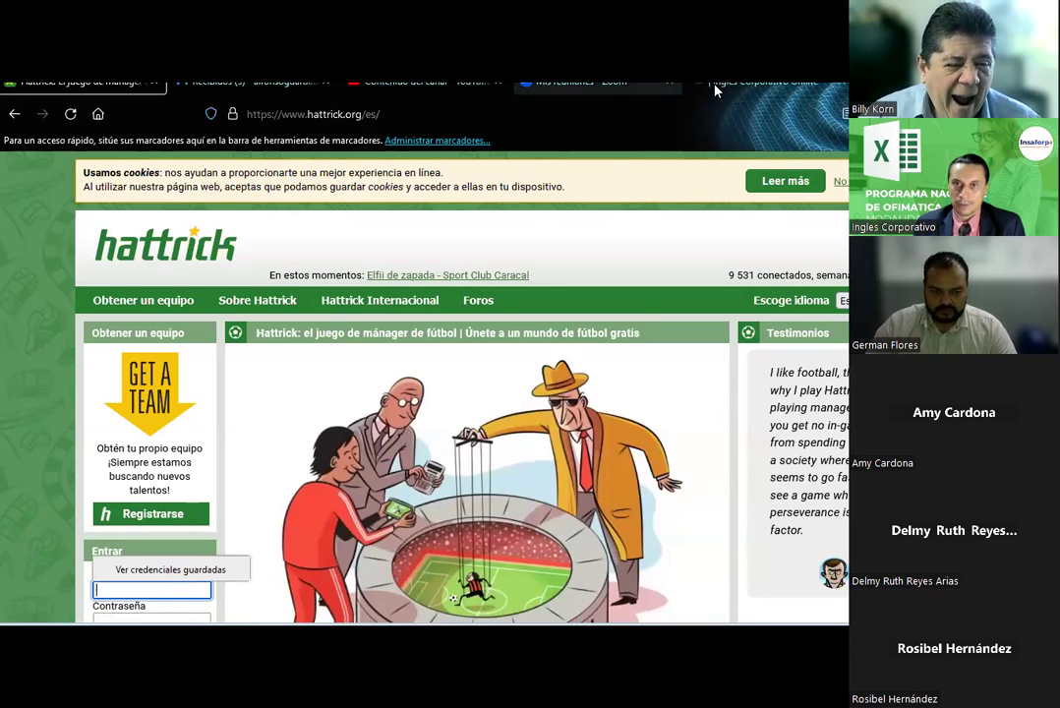
{"action": "left_click", "coordinate": [747, 82]}
{"action": "left_click", "coordinate": [600, 258]}
Step: Enter the account e-mail and password and submit the login form
{"action": "left_click", "coordinate": [214, 441]}
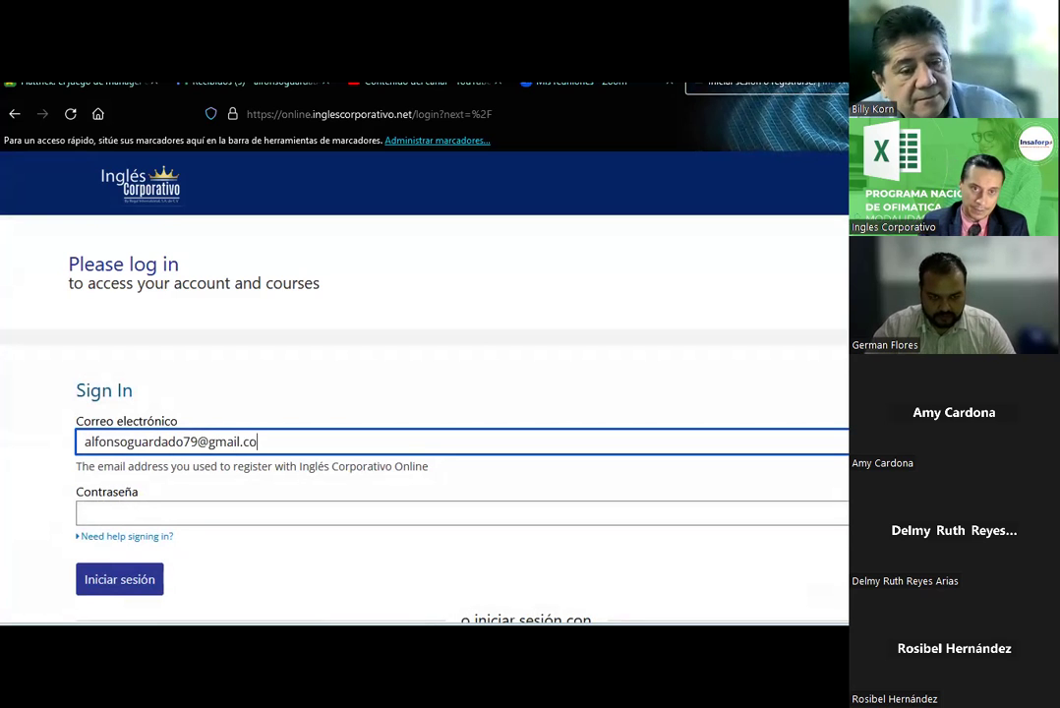
{"action": "key", "text": "Tab"}
{"action": "type", "text": "••••••••••••"}
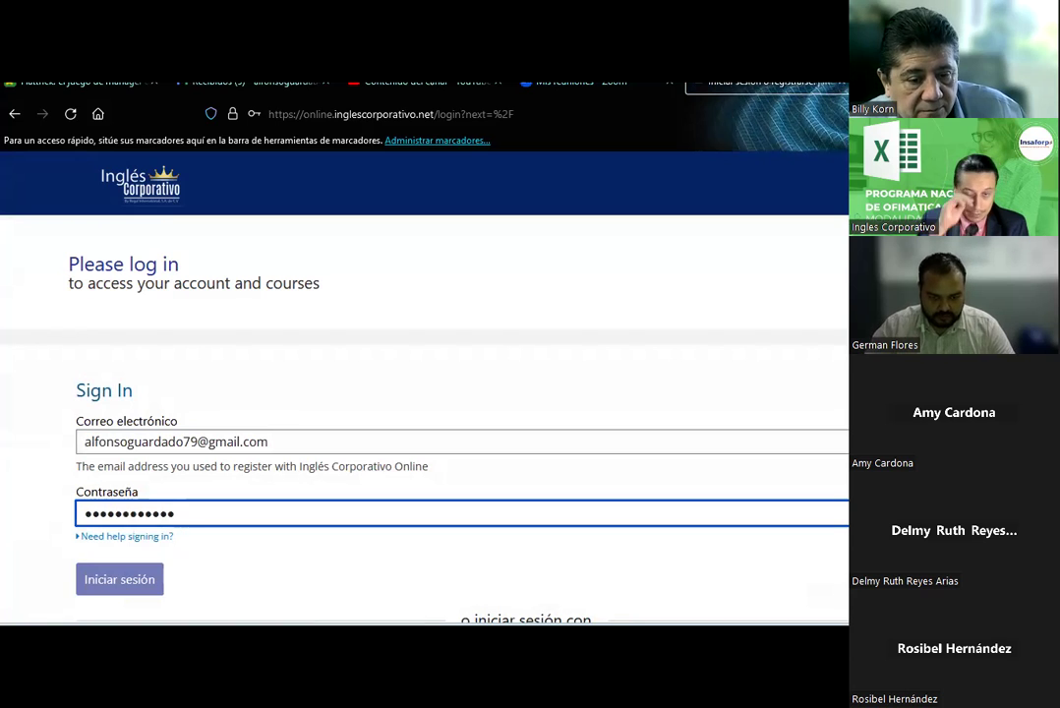
{"action": "key", "text": "Return"}
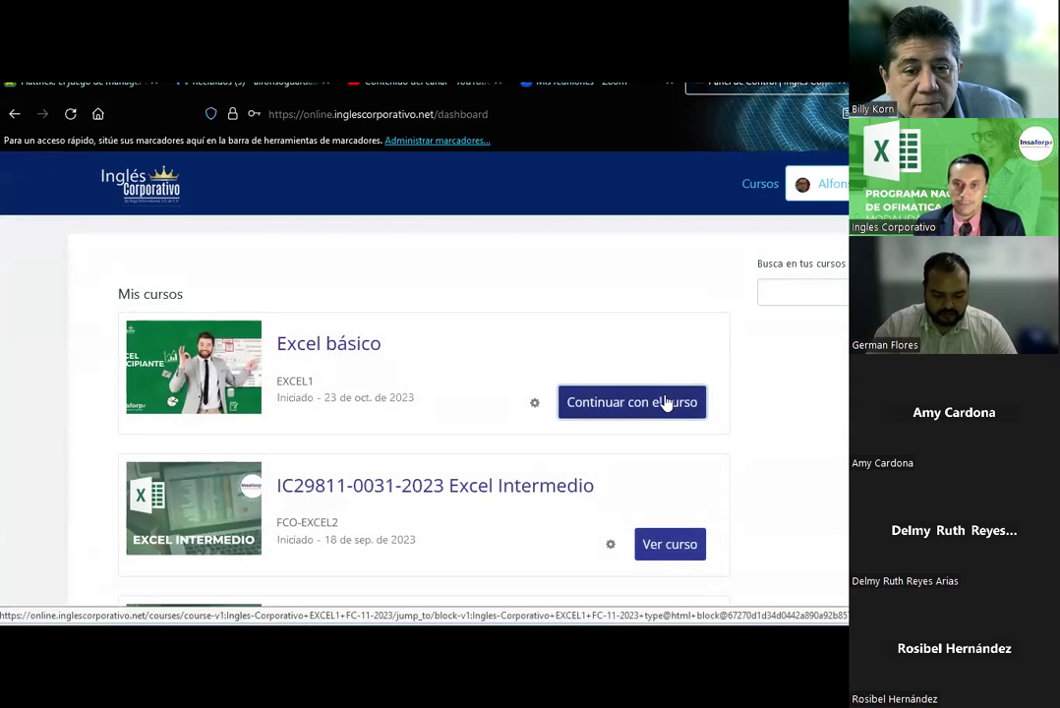
Step: Continue the course and browse lessons 4.1 on Excel tables and 4.3 Buscar y reemplazar
{"action": "left_click", "coordinate": [666, 403]}
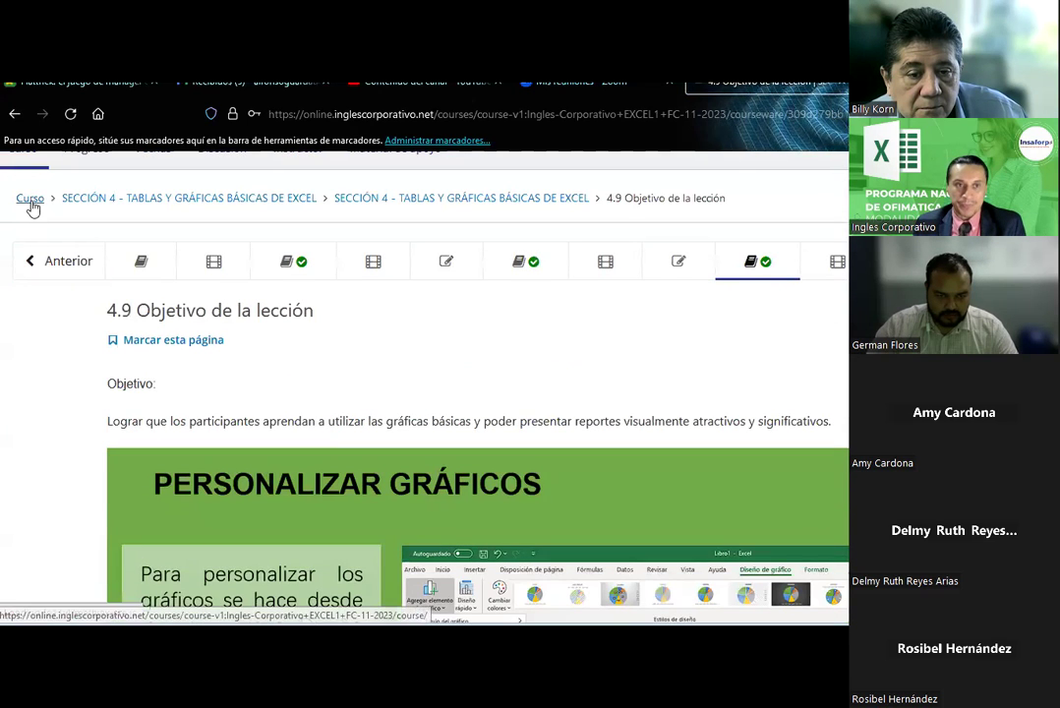
{"action": "left_click", "coordinate": [135, 263]}
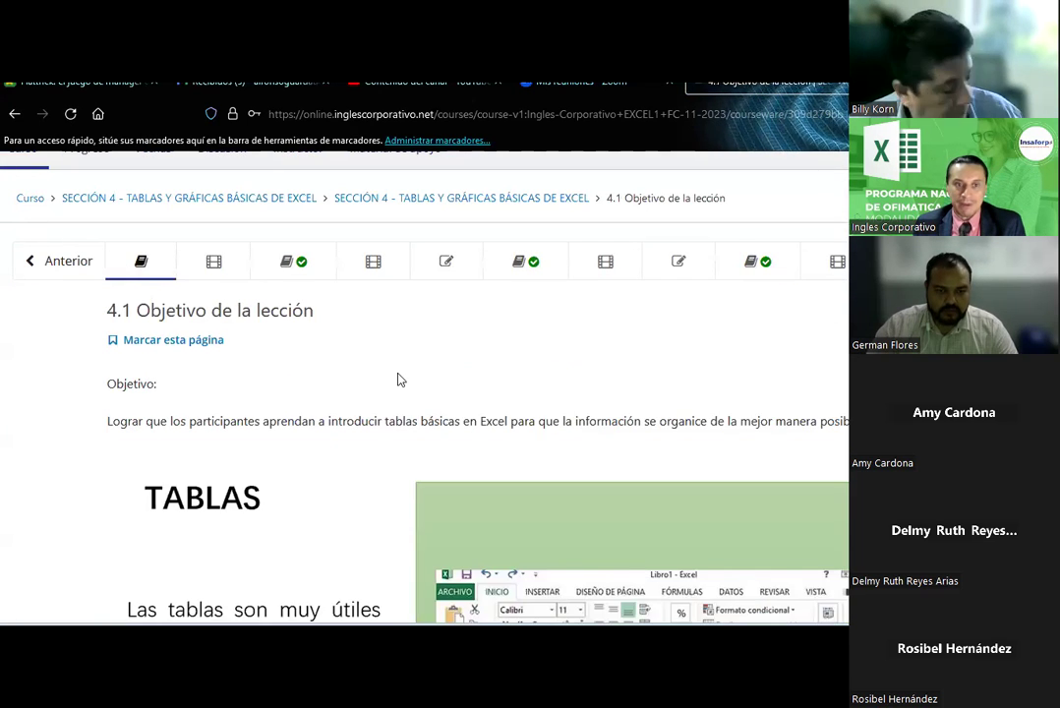
{"action": "scroll", "coordinate": [398, 379], "scroll_direction": "down", "scroll_amount": 3}
{"action": "scroll", "coordinate": [399, 376], "scroll_direction": "up", "scroll_amount": 3}
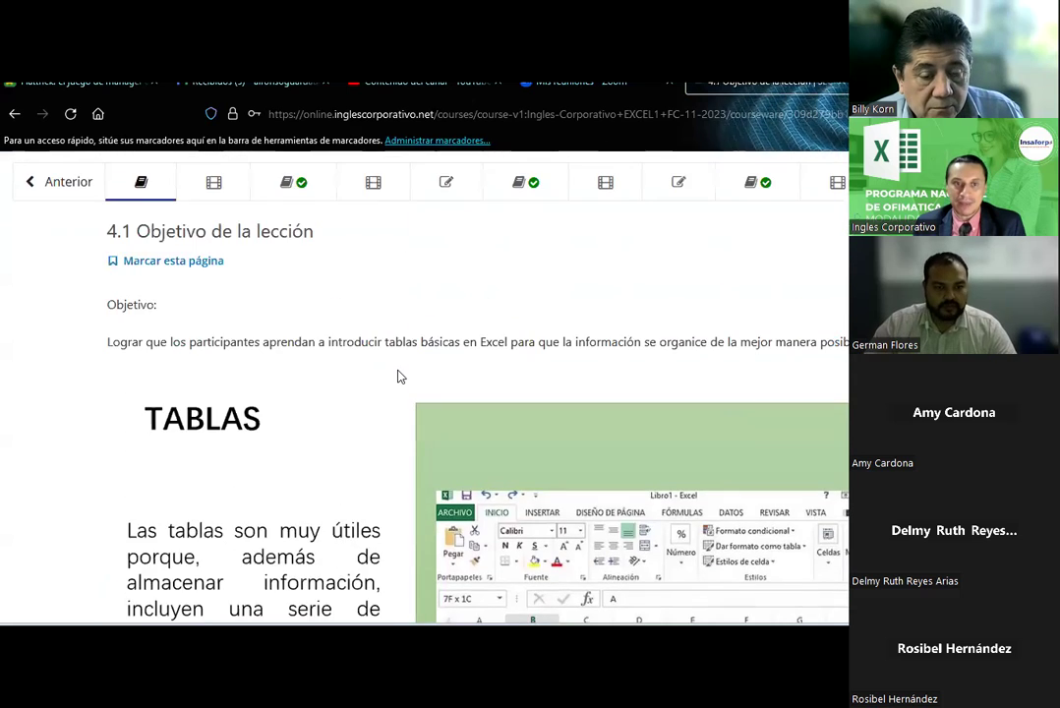
{"action": "left_click", "coordinate": [307, 275]}
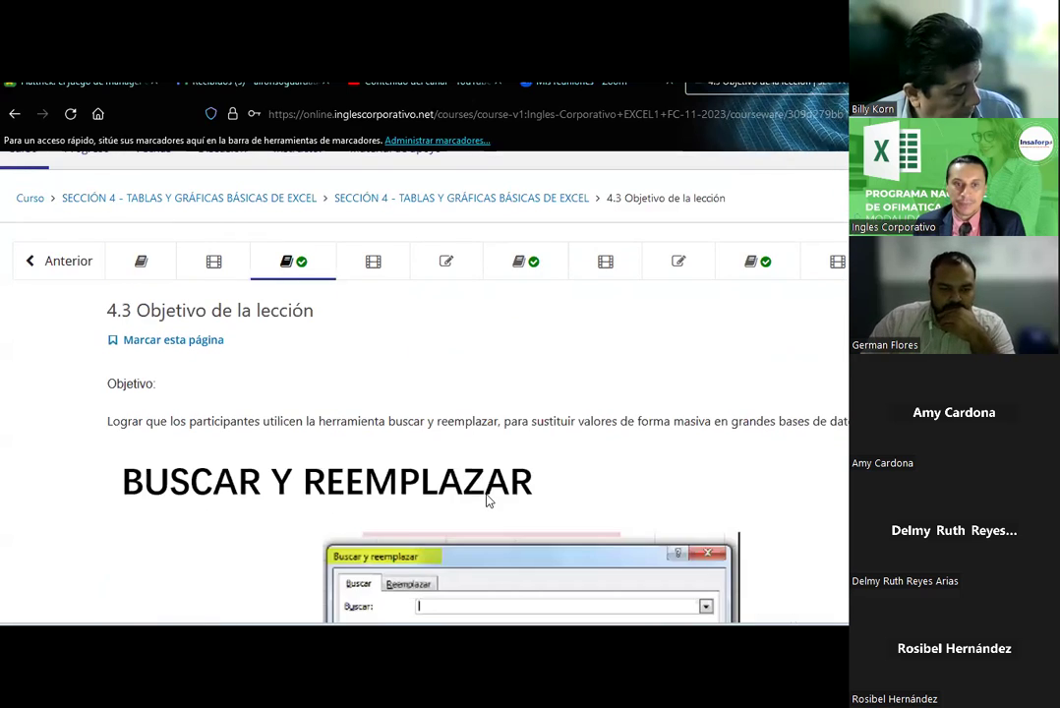
{"action": "scroll", "coordinate": [488, 501], "scroll_direction": "down", "scroll_amount": 2}
{"action": "scroll", "coordinate": [487, 501], "scroll_direction": "up", "scroll_amount": 2}
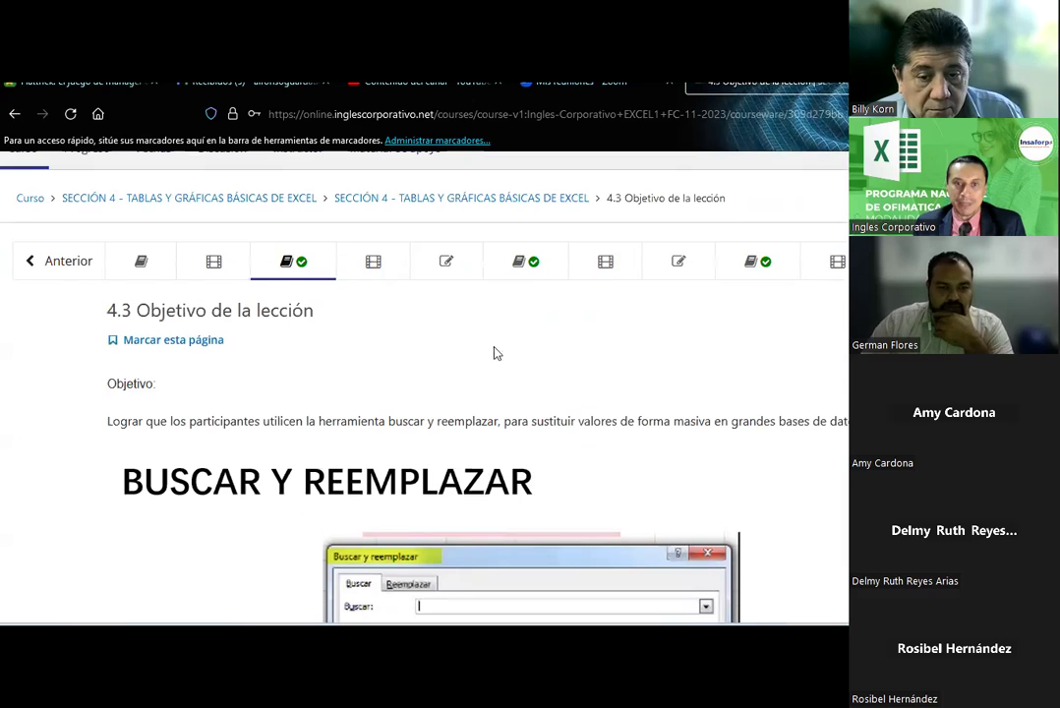
Step: Read the 4.6 lesson objective page, then move to 4.9 Objetivo de la lección
{"action": "left_click", "coordinate": [525, 263]}
{"action": "scroll", "coordinate": [481, 455], "scroll_direction": "down", "scroll_amount": 1}
{"action": "scroll", "coordinate": [481, 456], "scroll_direction": "down", "scroll_amount": 2}
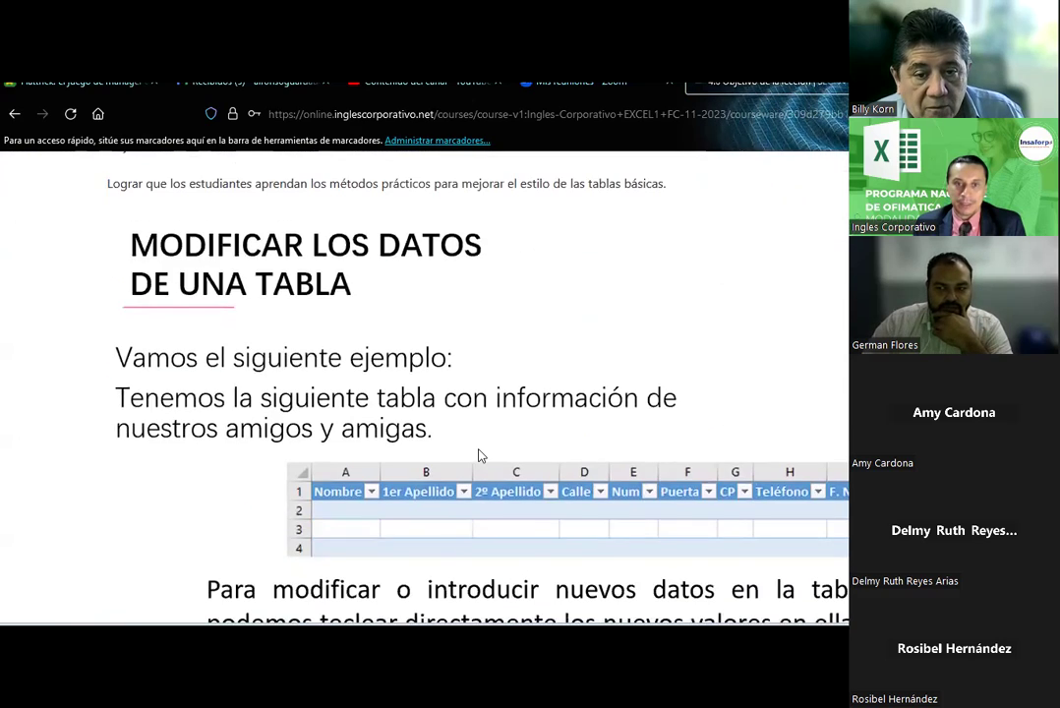
{"action": "scroll", "coordinate": [481, 455], "scroll_direction": "down", "scroll_amount": 3}
{"action": "scroll", "coordinate": [481, 455], "scroll_direction": "down", "scroll_amount": 3}
{"action": "scroll", "coordinate": [481, 455], "scroll_direction": "up", "scroll_amount": 4}
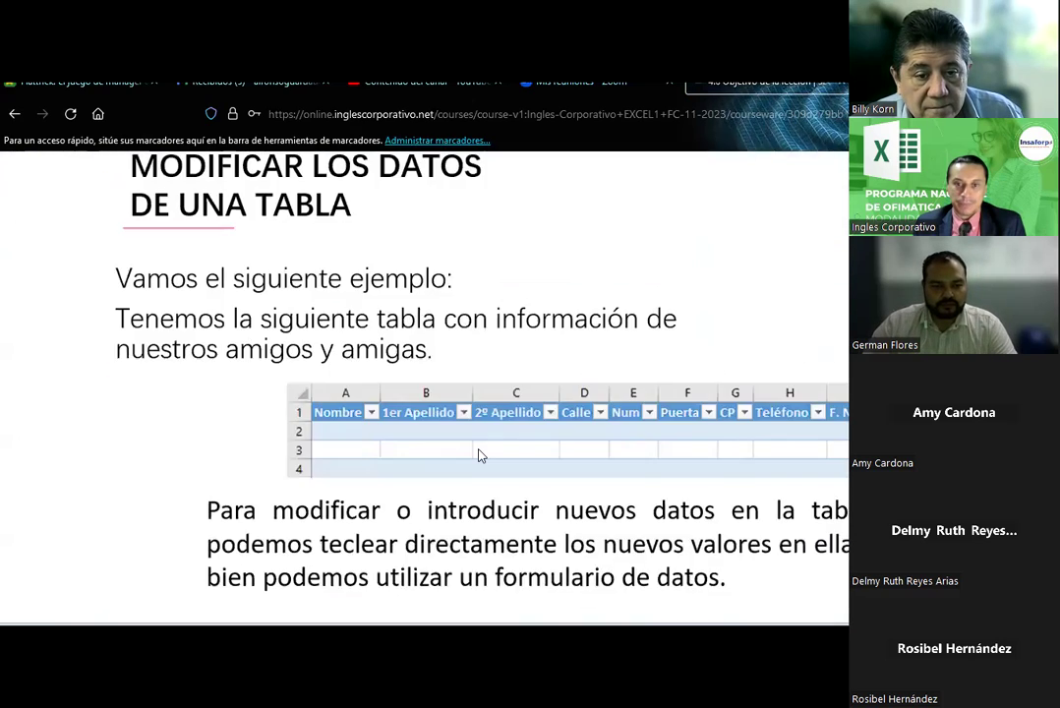
{"action": "scroll", "coordinate": [481, 456], "scroll_direction": "up", "scroll_amount": 2}
{"action": "scroll", "coordinate": [481, 455], "scroll_direction": "up", "scroll_amount": 1}
{"action": "scroll", "coordinate": [481, 455], "scroll_direction": "up", "scroll_amount": 1}
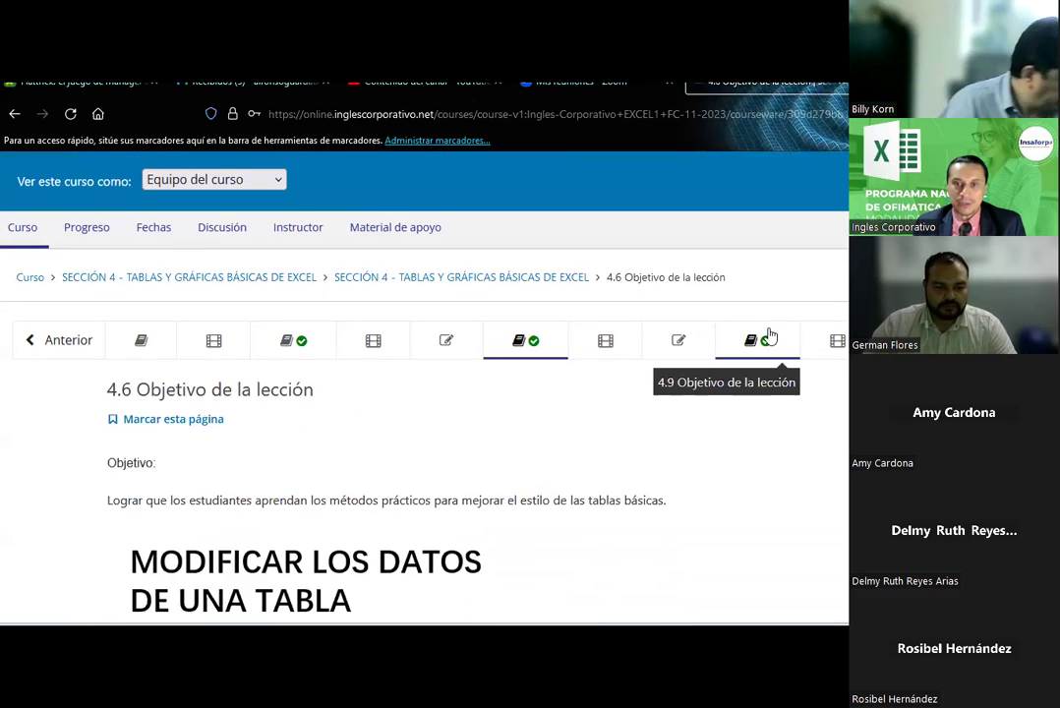
{"action": "left_click", "coordinate": [767, 340]}
{"action": "scroll", "coordinate": [573, 455], "scroll_direction": "down", "scroll_amount": 3}
{"action": "scroll", "coordinate": [574, 455], "scroll_direction": "down", "scroll_amount": 3}
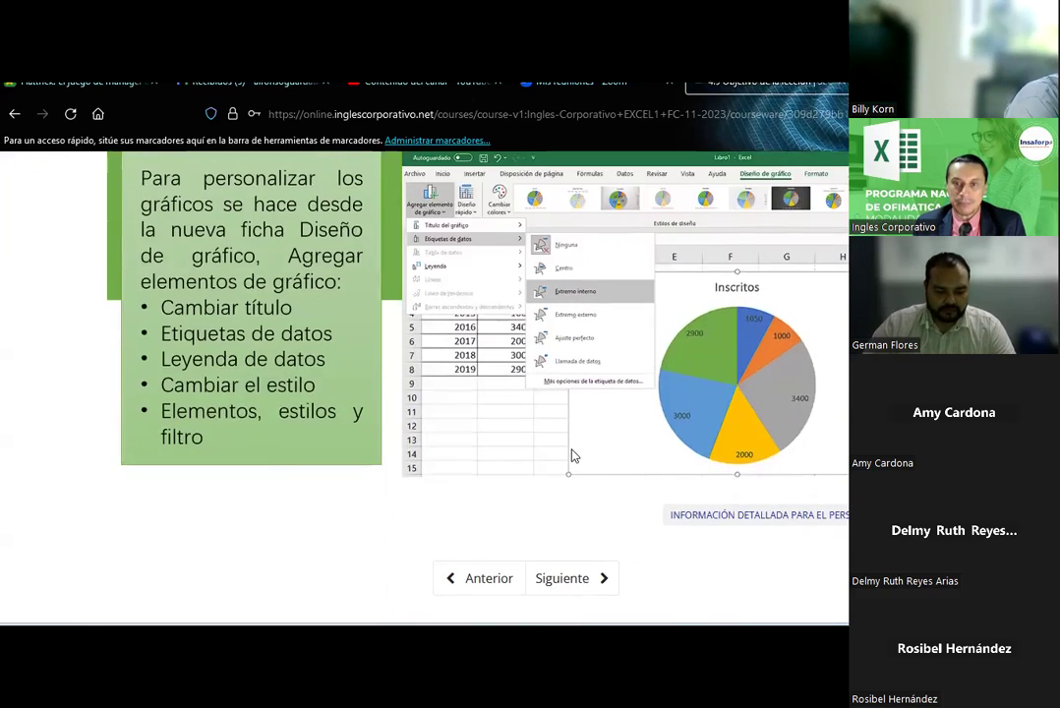
{"action": "scroll", "coordinate": [573, 455], "scroll_direction": "up", "scroll_amount": 3}
{"action": "scroll", "coordinate": [574, 455], "scroll_direction": "up", "scroll_amount": 1}
{"action": "scroll", "coordinate": [573, 455], "scroll_direction": "up", "scroll_amount": 1}
{"action": "scroll", "coordinate": [573, 455], "scroll_direction": "up", "scroll_amount": 1}
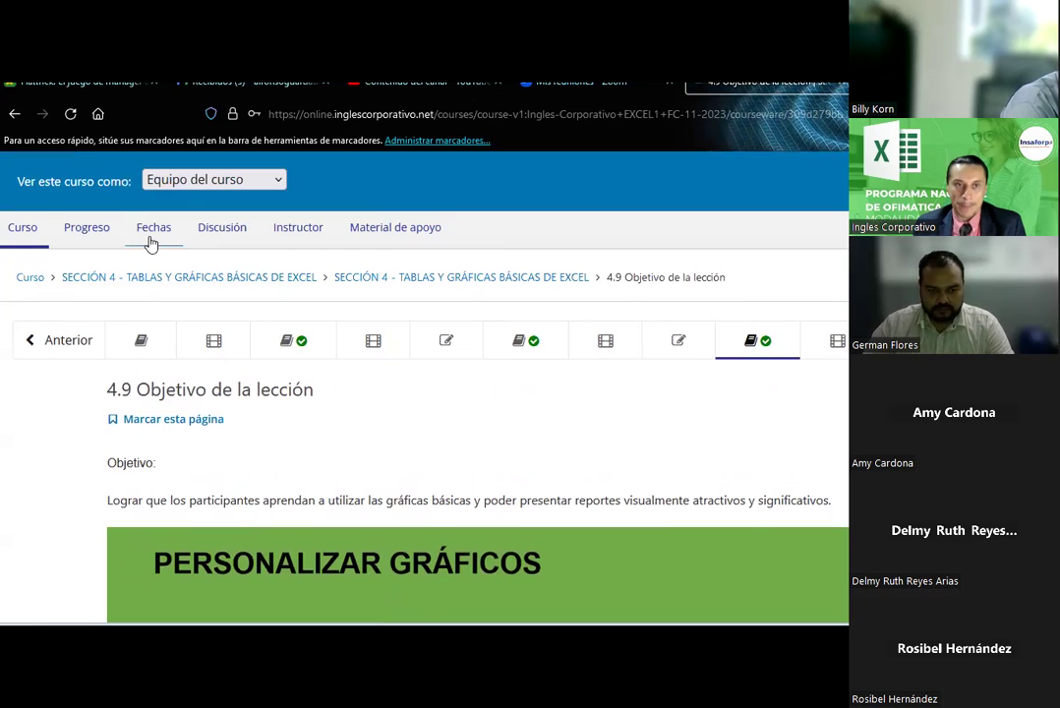
Step: Open the Instructor page in a new background tab
{"action": "right_click", "coordinate": [84, 234]}
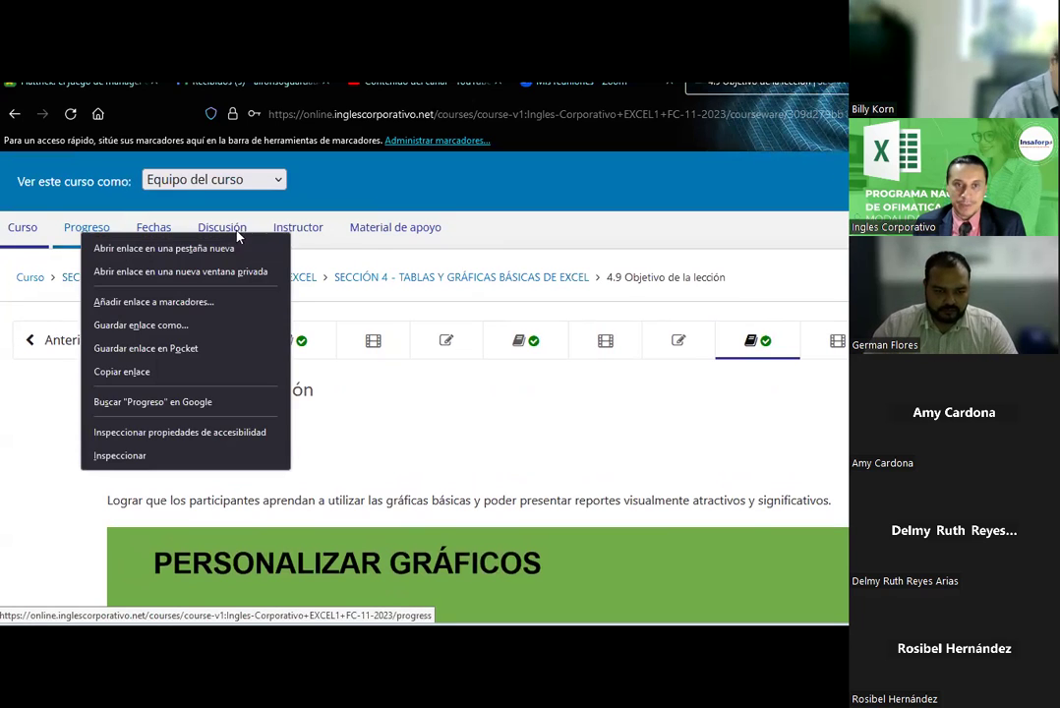
{"action": "left_click", "coordinate": [128, 249]}
{"action": "right_click", "coordinate": [298, 228]}
{"action": "left_click", "coordinate": [300, 239]}
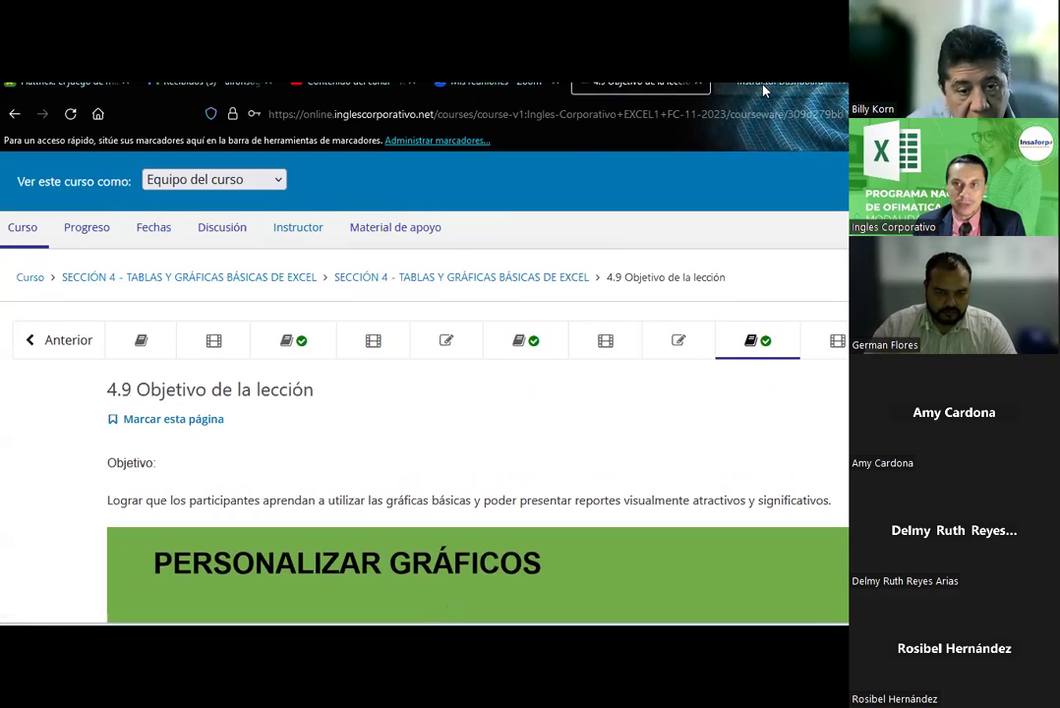
Step: Open the Inglés Corporativo Online gradebook through the Instructor Dashboard's student administration section
{"action": "left_click", "coordinate": [767, 82]}
{"action": "left_click", "coordinate": [362, 289]}
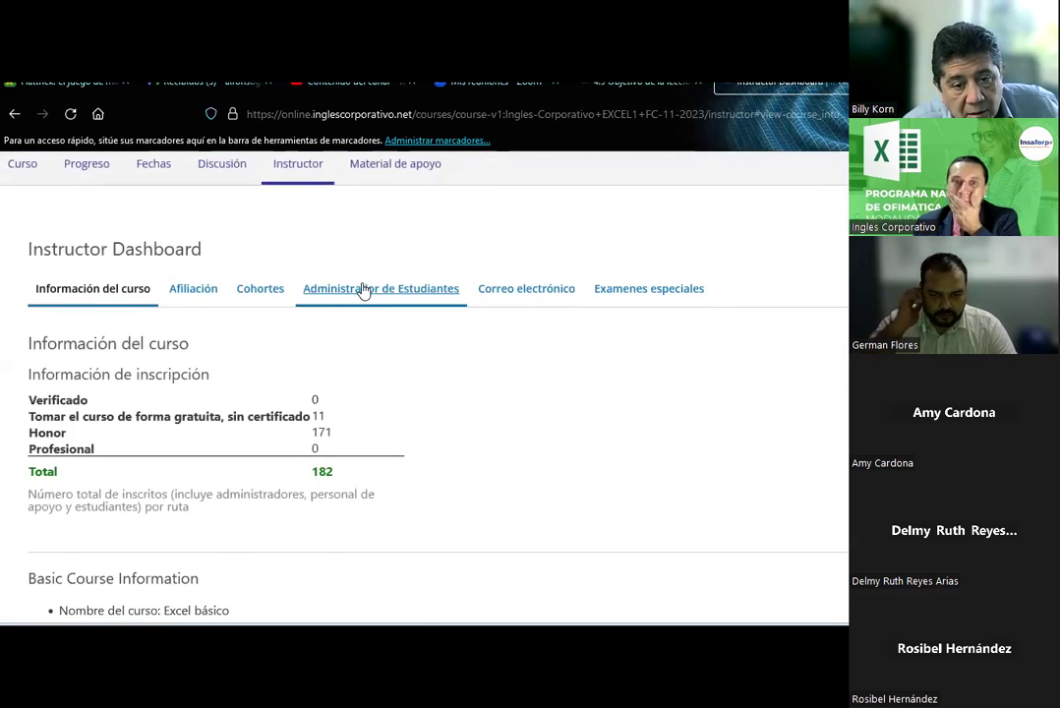
{"action": "left_click", "coordinate": [138, 476]}
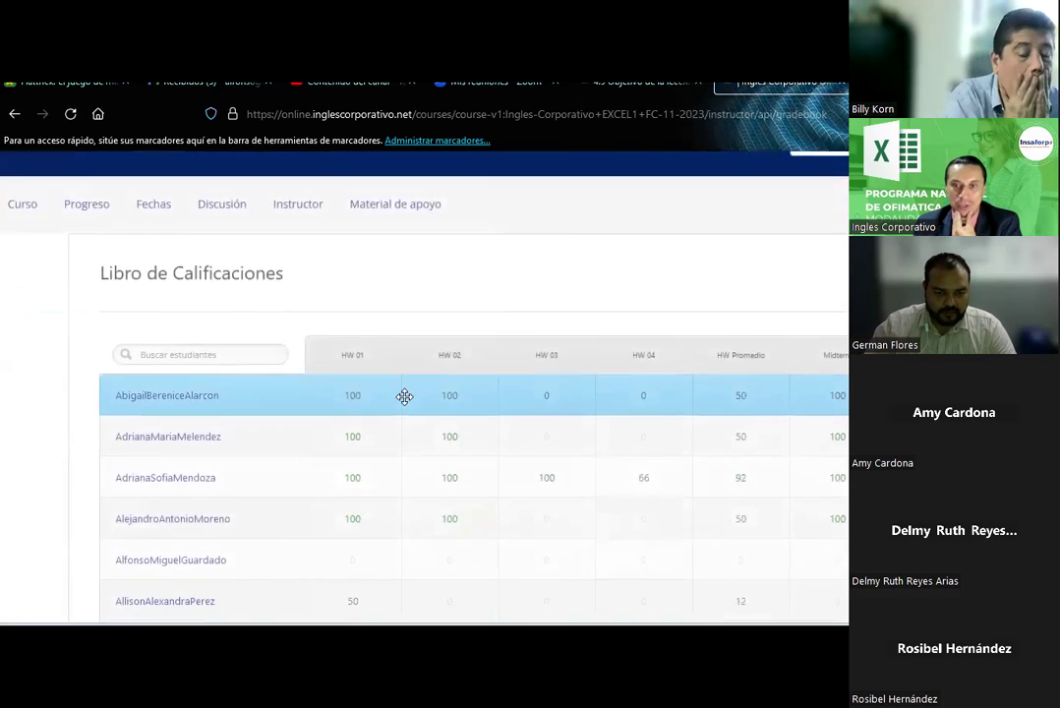
{"action": "scroll", "coordinate": [404, 396], "scroll_direction": "down", "scroll_amount": 3}
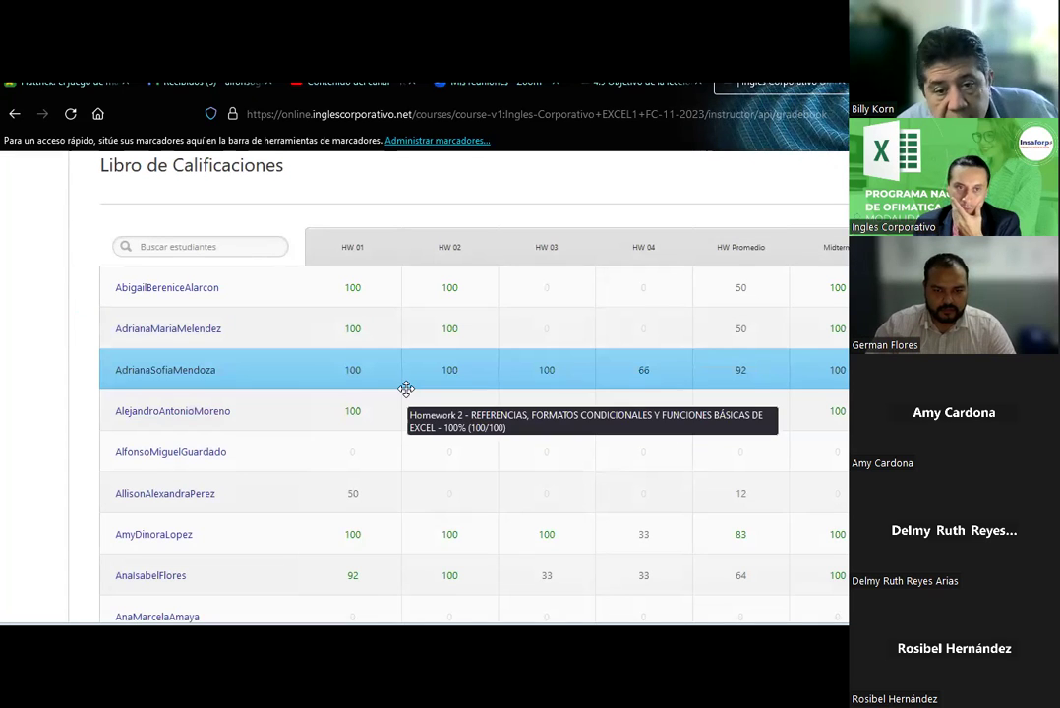
{"action": "scroll", "coordinate": [406, 390], "scroll_direction": "down", "scroll_amount": 2}
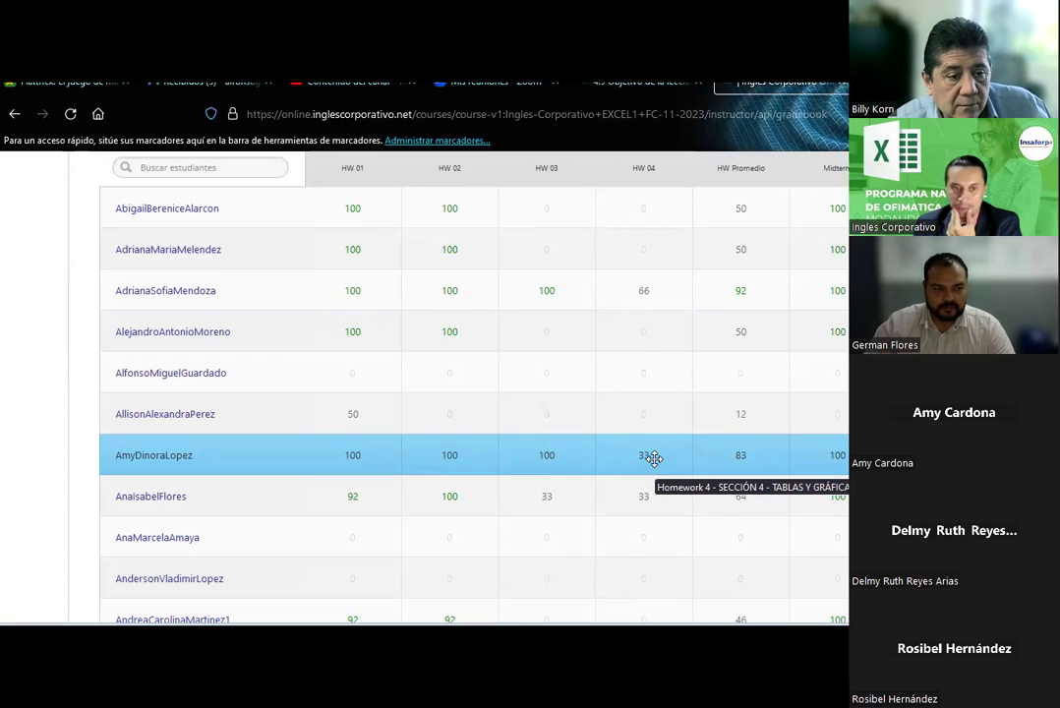
{"action": "scroll", "coordinate": [654, 458], "scroll_direction": "down", "scroll_amount": 3}
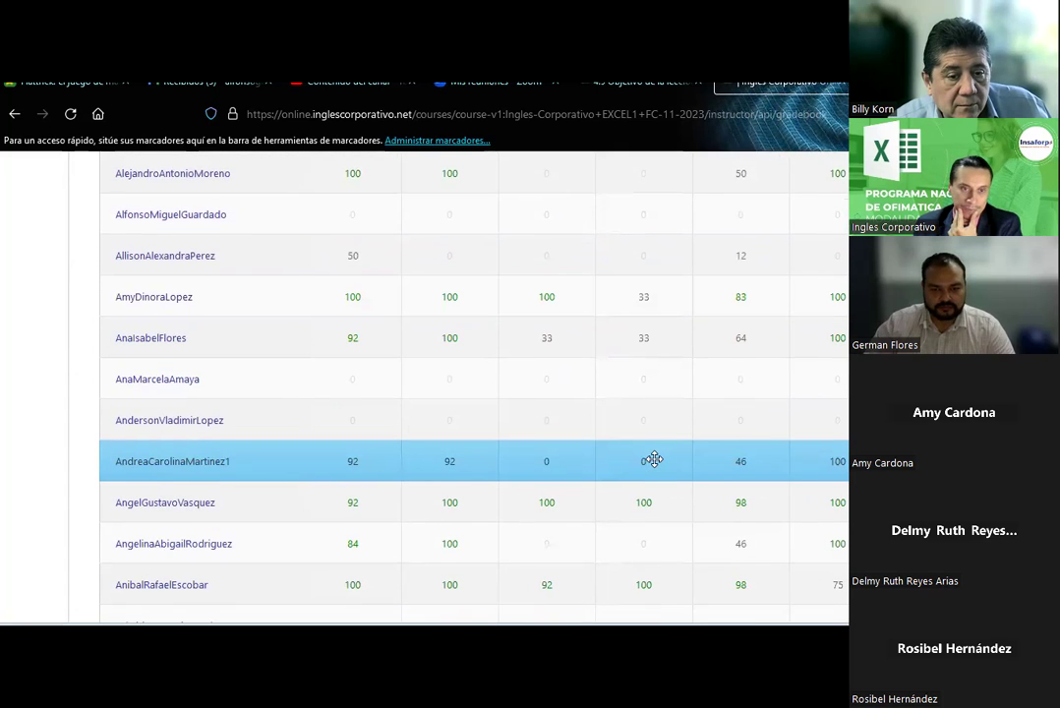
{"action": "scroll", "coordinate": [654, 459], "scroll_direction": "down", "scroll_amount": 3}
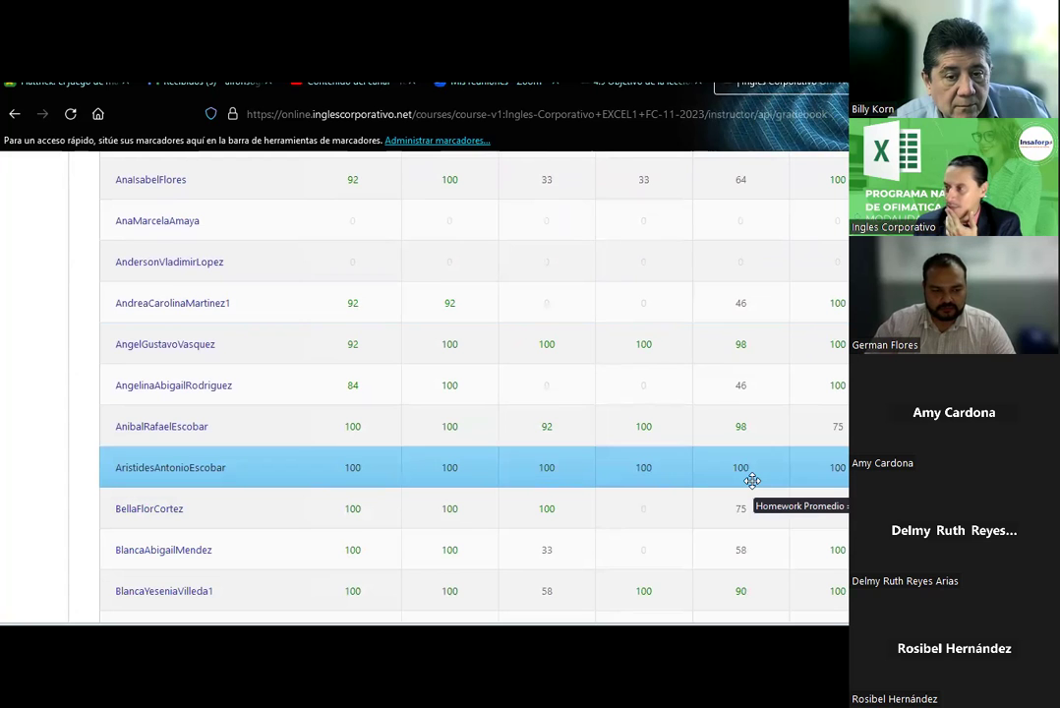
{"action": "scroll", "coordinate": [752, 480], "scroll_direction": "down", "scroll_amount": 2}
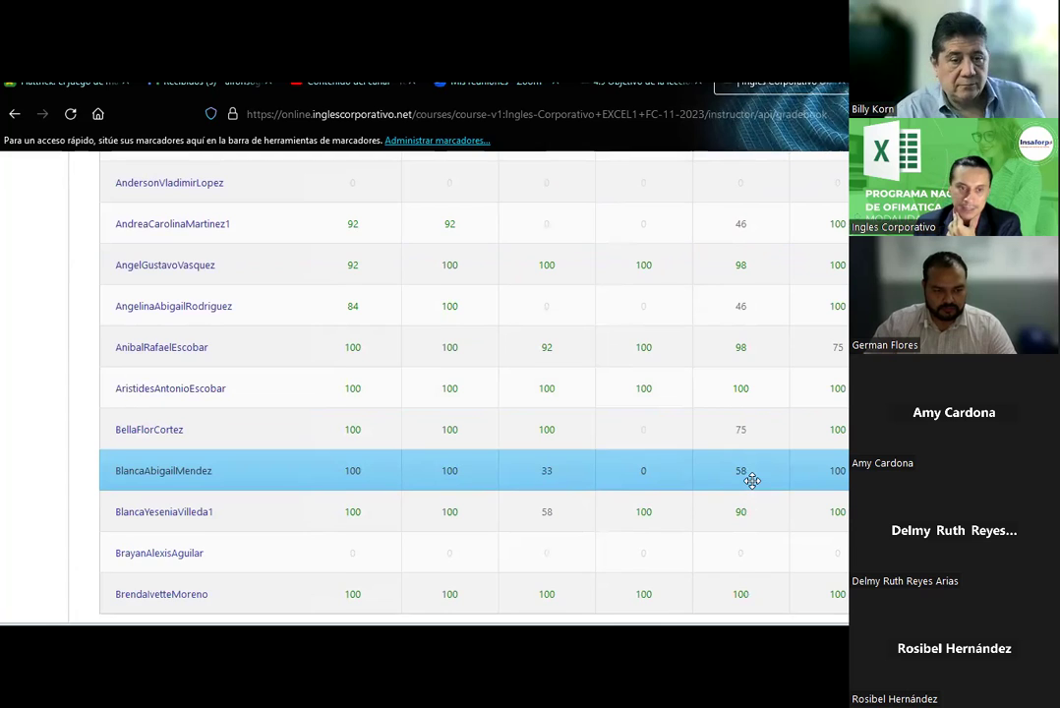
{"action": "scroll", "coordinate": [751, 480], "scroll_direction": "down", "scroll_amount": 2}
Step: Page forward through the students' homework scores in the gradebook
{"action": "left_click", "coordinate": [573, 556]}
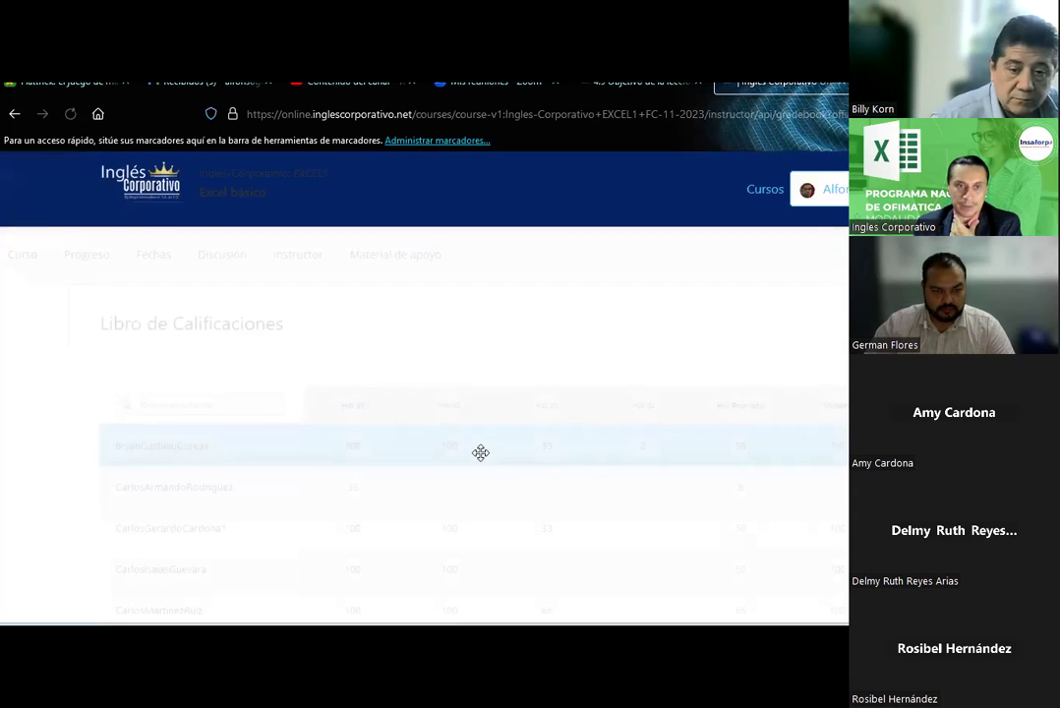
{"action": "scroll", "coordinate": [482, 453], "scroll_direction": "down", "scroll_amount": 3}
{"action": "scroll", "coordinate": [482, 454], "scroll_direction": "down", "scroll_amount": 3}
{"action": "scroll", "coordinate": [480, 452], "scroll_direction": "down", "scroll_amount": 2}
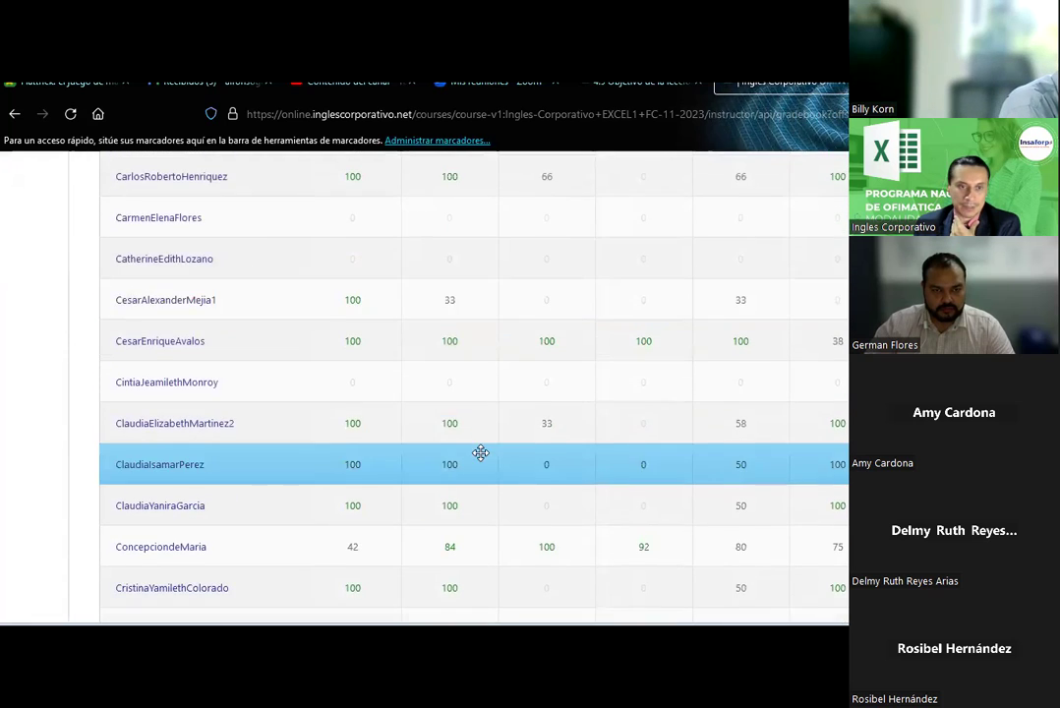
{"action": "scroll", "coordinate": [480, 453], "scroll_direction": "down", "scroll_amount": 3}
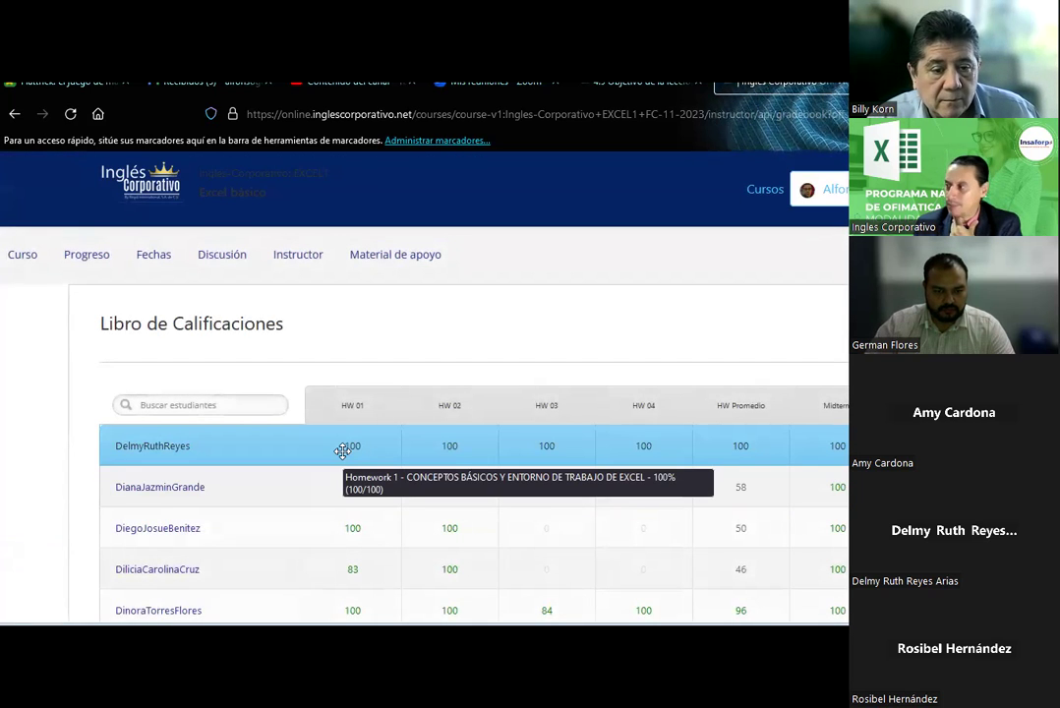
{"action": "scroll", "coordinate": [343, 451], "scroll_direction": "down", "scroll_amount": 3}
{"action": "scroll", "coordinate": [343, 450], "scroll_direction": "down", "scroll_amount": 3}
{"action": "scroll", "coordinate": [343, 450], "scroll_direction": "down", "scroll_amount": 1}
{"action": "scroll", "coordinate": [342, 451], "scroll_direction": "down", "scroll_amount": 3}
{"action": "scroll", "coordinate": [343, 450], "scroll_direction": "down", "scroll_amount": 3}
{"action": "scroll", "coordinate": [342, 450], "scroll_direction": "down", "scroll_amount": 3}
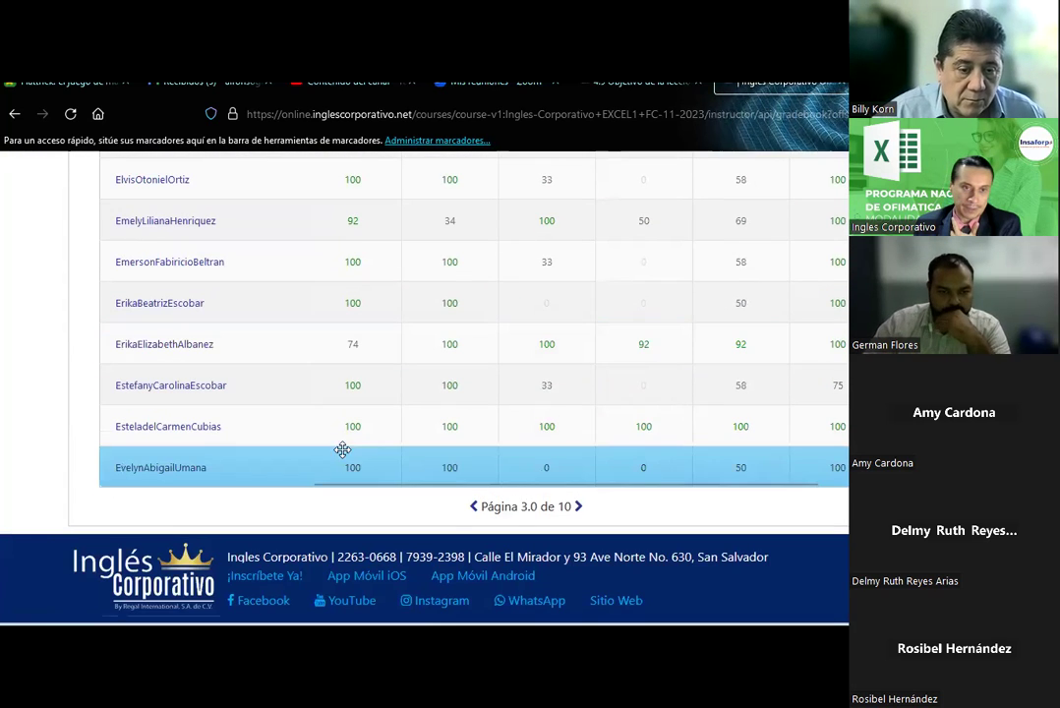
{"action": "left_click", "coordinate": [577, 508]}
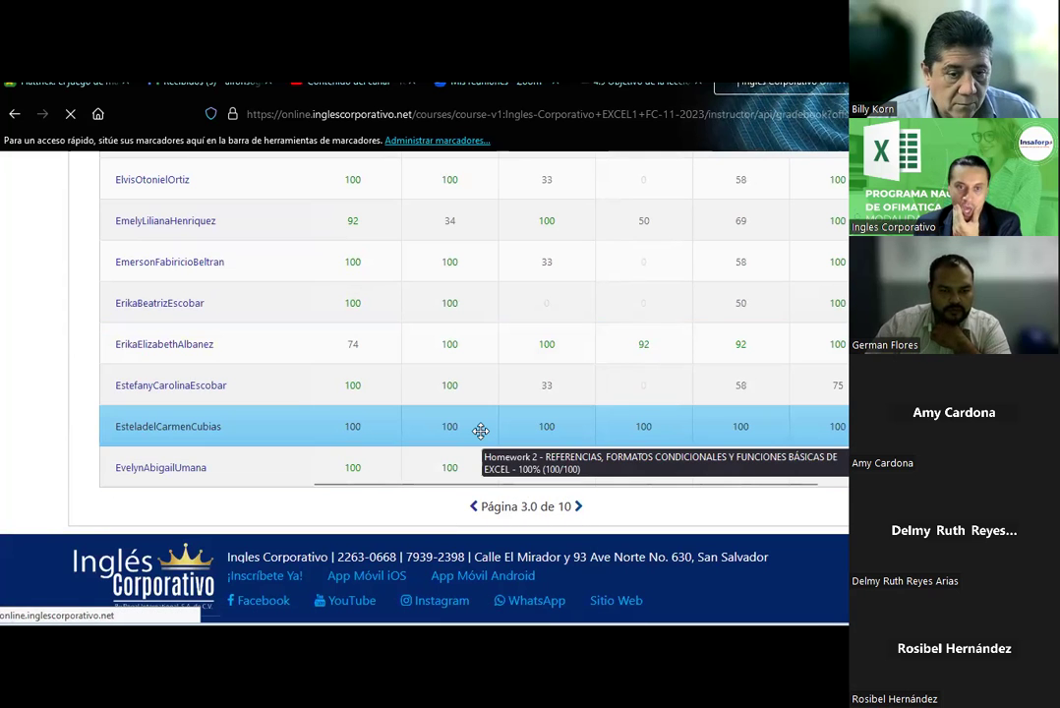
Step: Mark one student's row of grades, then return to the Excel workbook
{"action": "scroll", "coordinate": [480, 430], "scroll_direction": "down", "scroll_amount": 4}
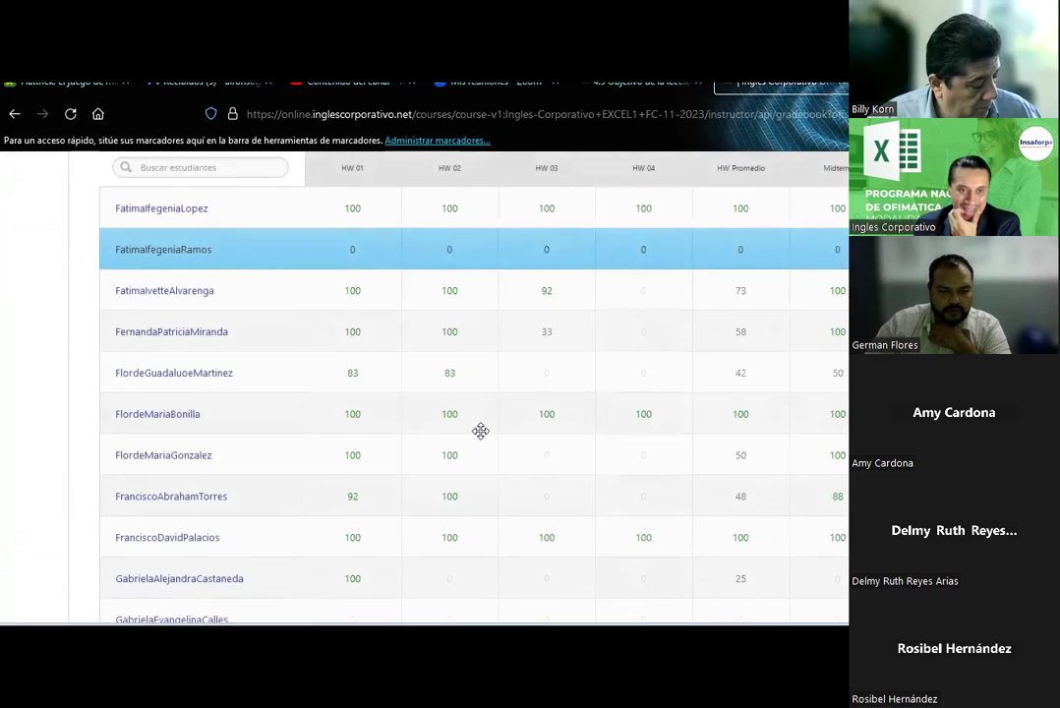
{"action": "scroll", "coordinate": [480, 431], "scroll_direction": "down", "scroll_amount": 4}
{"action": "scroll", "coordinate": [480, 430], "scroll_direction": "down", "scroll_amount": 3}
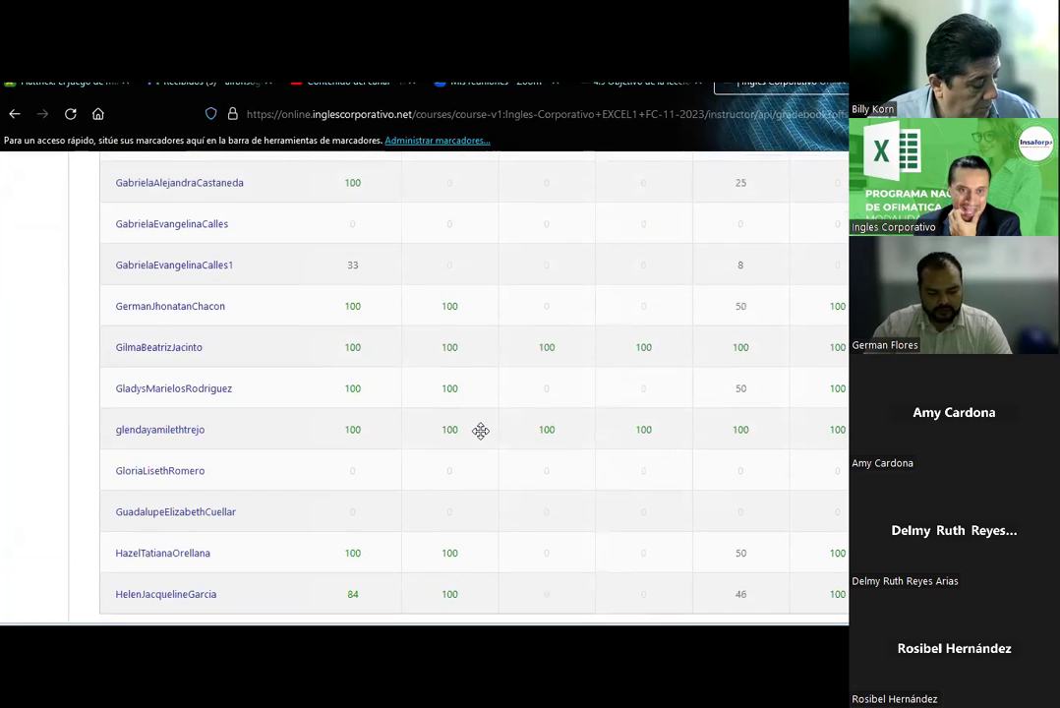
{"action": "scroll", "coordinate": [479, 431], "scroll_direction": "down", "scroll_amount": 1}
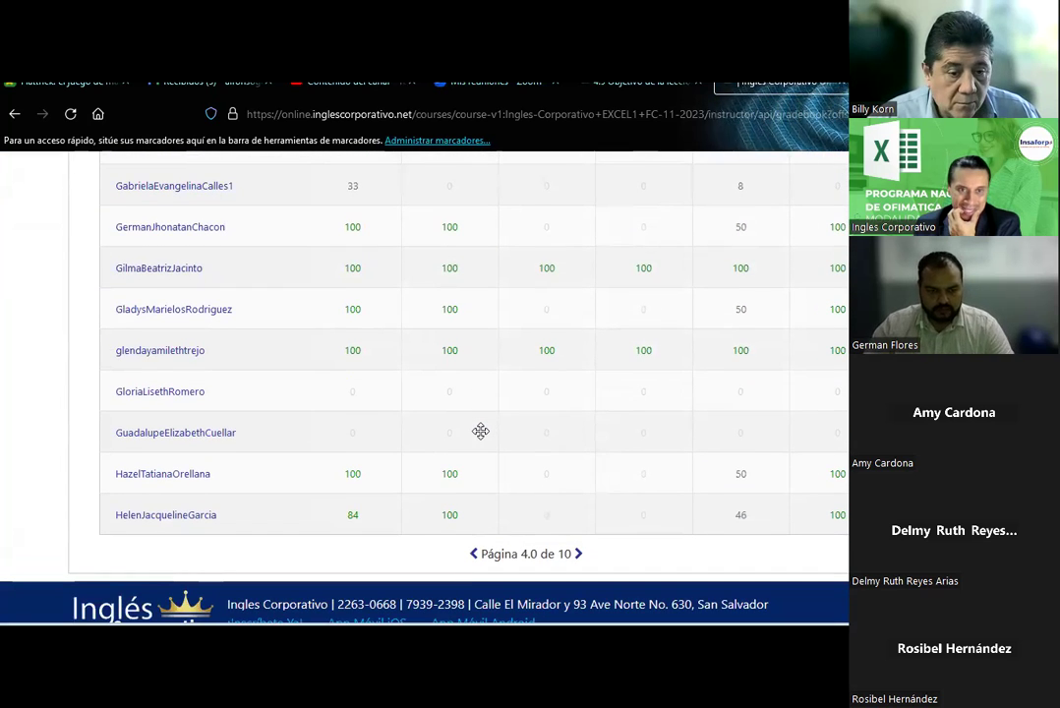
{"action": "left_click", "coordinate": [480, 431]}
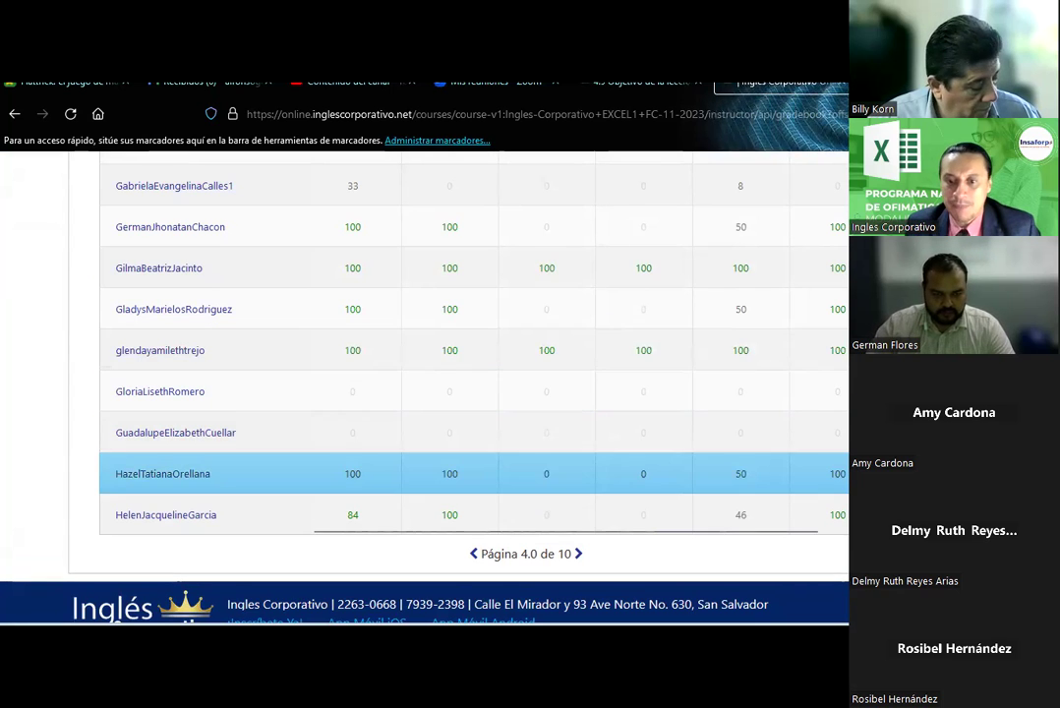
{"action": "key", "text": "alt+Tab"}
Step: Review the Ejercicios sheet by selecting lookup cell M14, cell N10 and the K4 instructions
{"action": "left_click", "coordinate": [593, 462]}
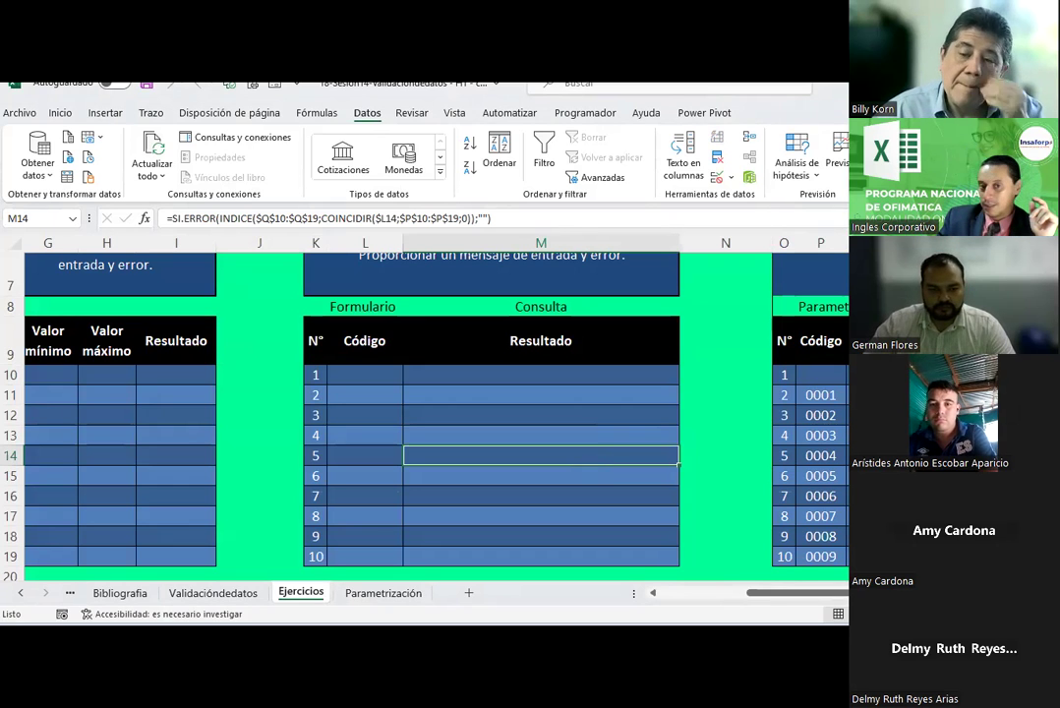
{"action": "left_click", "coordinate": [739, 380]}
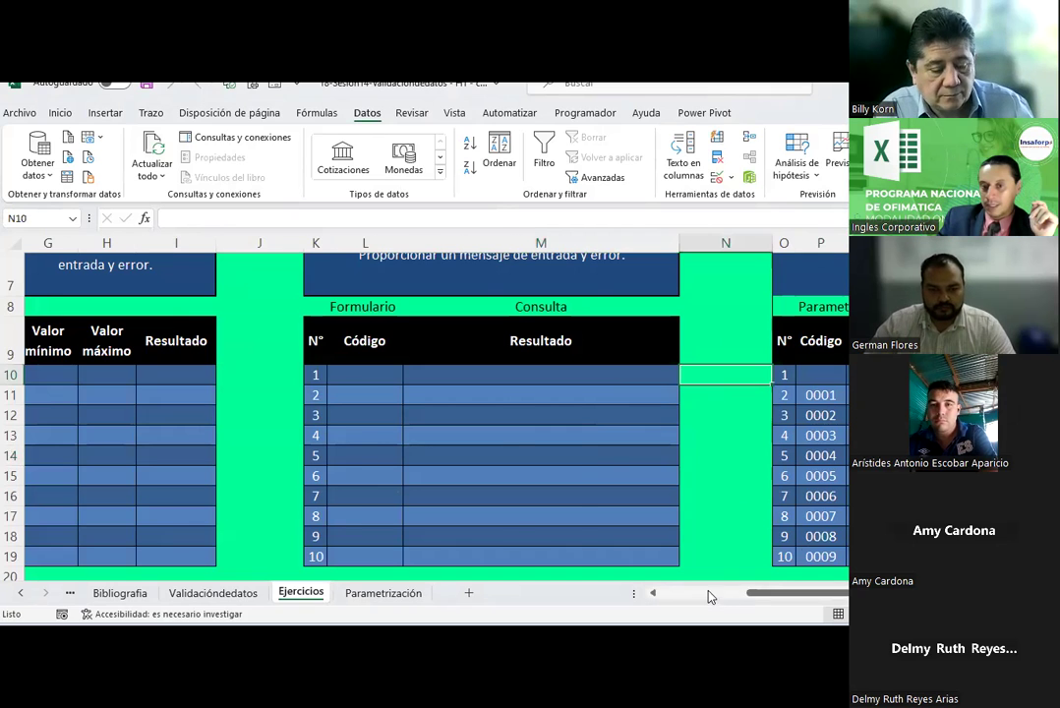
{"action": "left_click", "coordinate": [710, 593]}
{"action": "left_click_drag", "start_coordinate": [740, 592], "coordinate": [788, 592]}
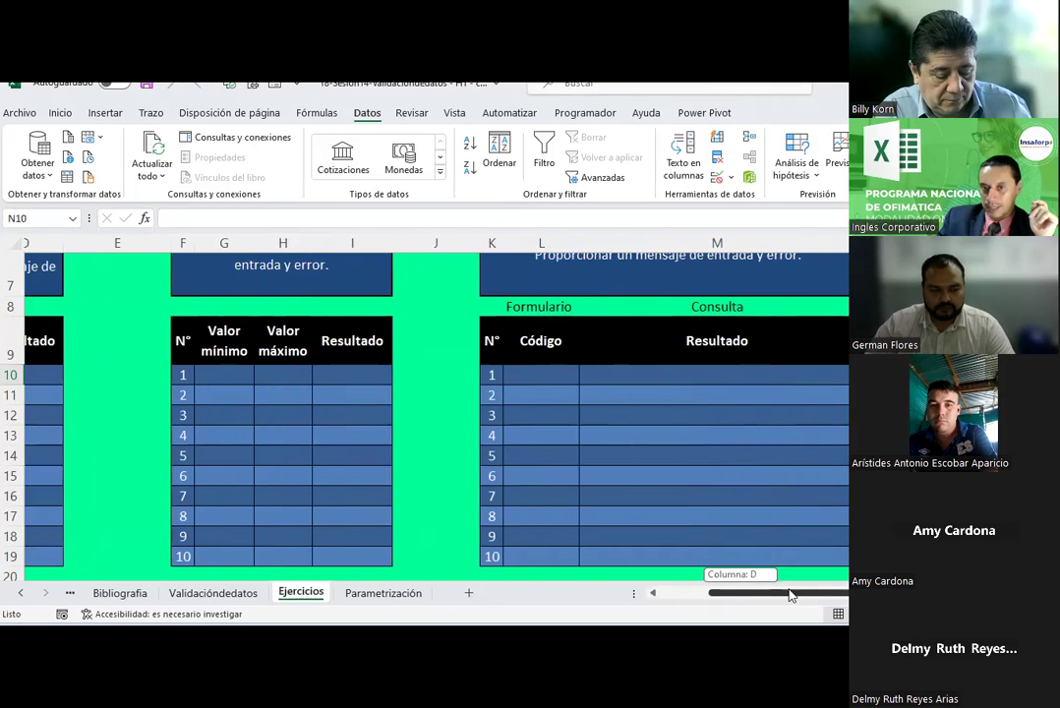
{"action": "scroll", "coordinate": [678, 414], "scroll_direction": "up", "scroll_amount": 1}
{"action": "left_click", "coordinate": [668, 320]}
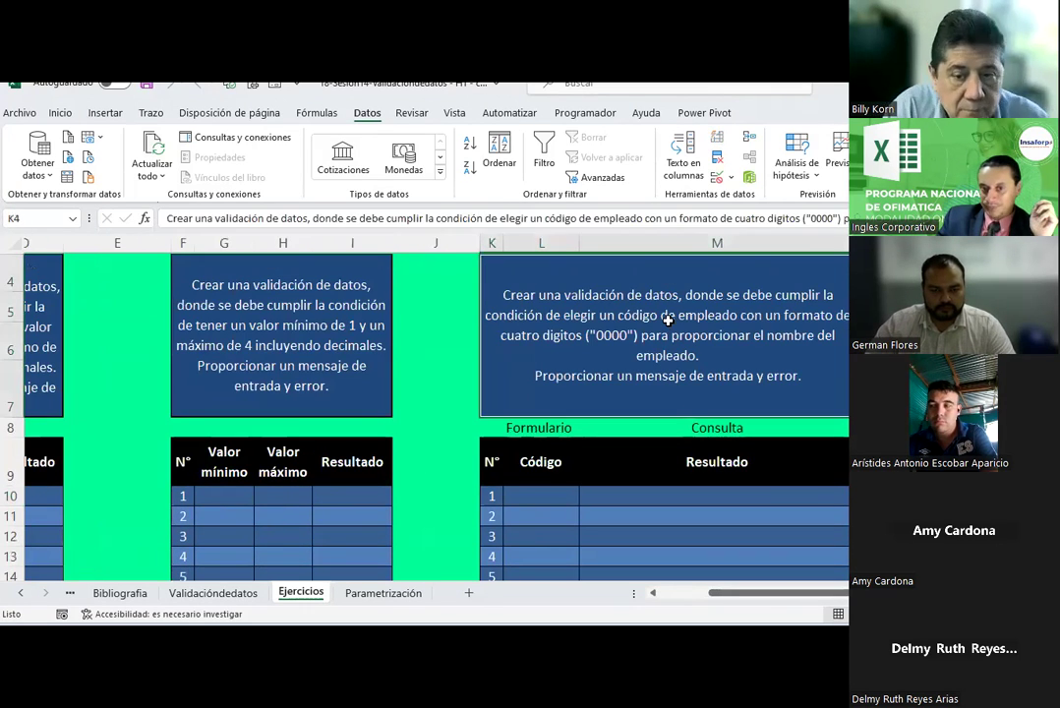
{"action": "scroll", "coordinate": [668, 320], "scroll_direction": "down", "scroll_amount": 1}
{"action": "scroll", "coordinate": [668, 319], "scroll_direction": "up", "scroll_amount": 1}
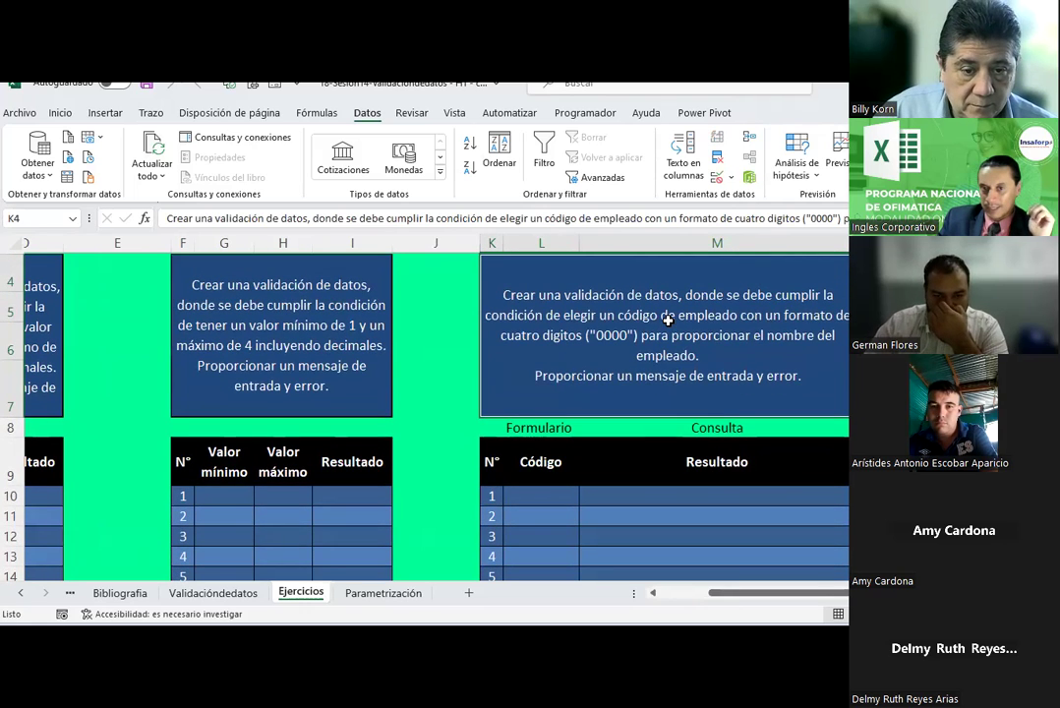
Step: Bring the Formulario table into view and select the Código cells L10:L19
{"action": "scroll", "coordinate": [668, 320], "scroll_direction": "down", "scroll_amount": 1}
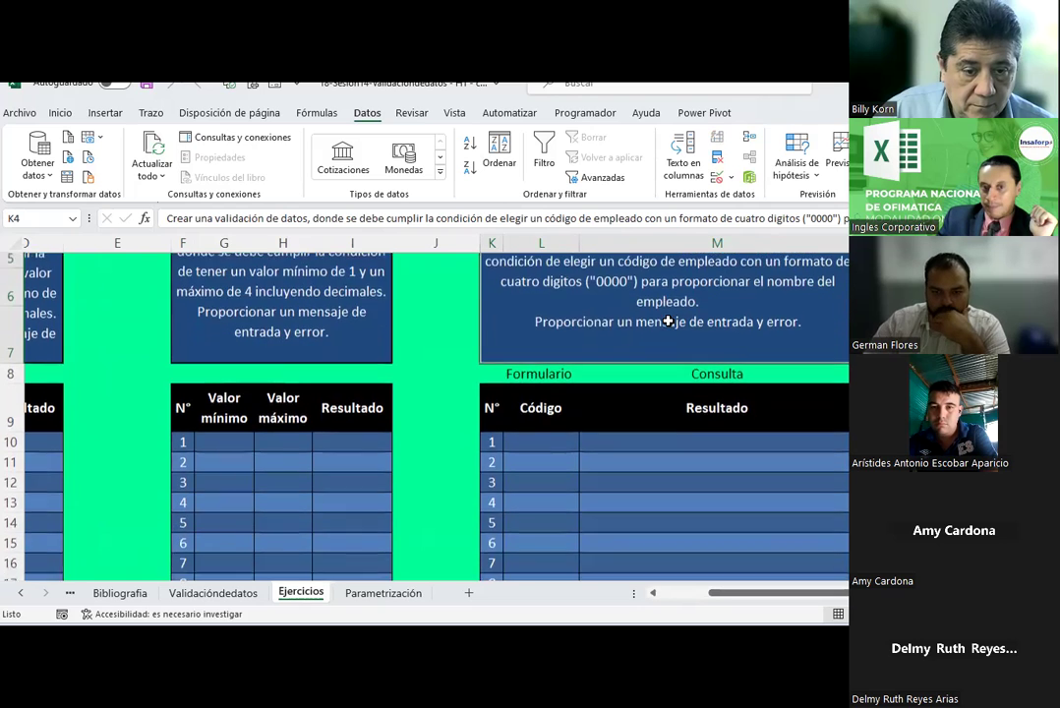
{"action": "scroll", "coordinate": [668, 320], "scroll_direction": "down", "scroll_amount": 1}
{"action": "scroll", "coordinate": [668, 321], "scroll_direction": "up", "scroll_amount": 1}
{"action": "scroll", "coordinate": [669, 316], "scroll_direction": "up", "scroll_amount": 1}
{"action": "scroll", "coordinate": [663, 317], "scroll_direction": "down", "scroll_amount": 1}
{"action": "scroll", "coordinate": [547, 349], "scroll_direction": "down", "scroll_amount": 1}
{"action": "left_click_drag", "start_coordinate": [538, 314], "coordinate": [520, 492]}
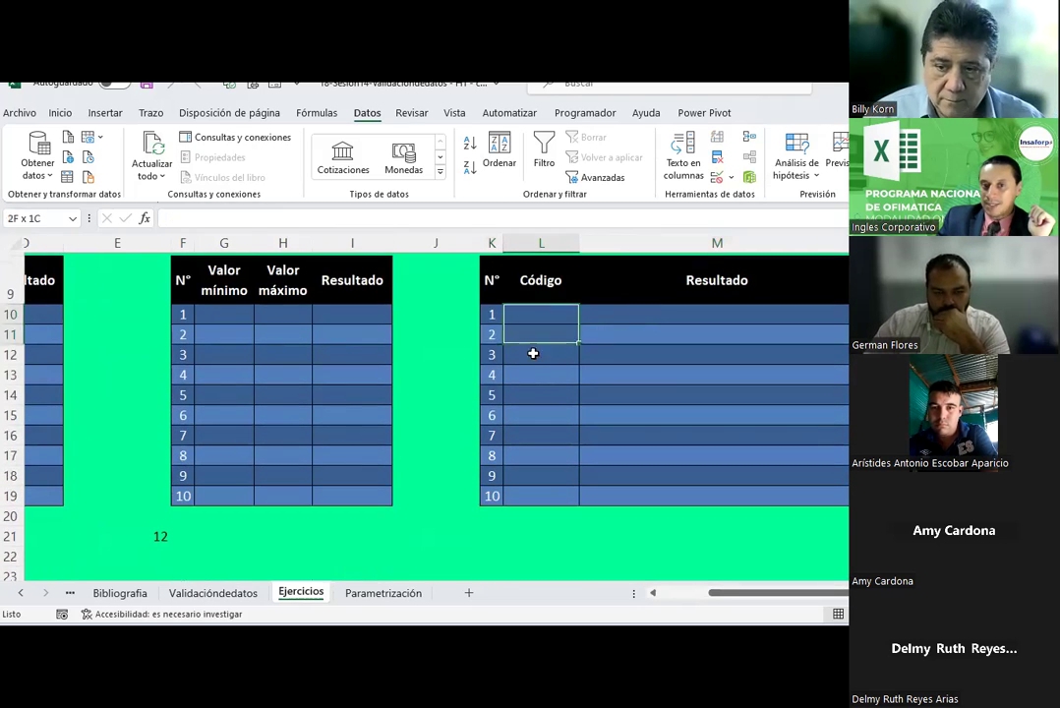
Step: Give L10:L19 the Personalizada number format 0000 through Formato de celdas
{"action": "right_click", "coordinate": [520, 493]}
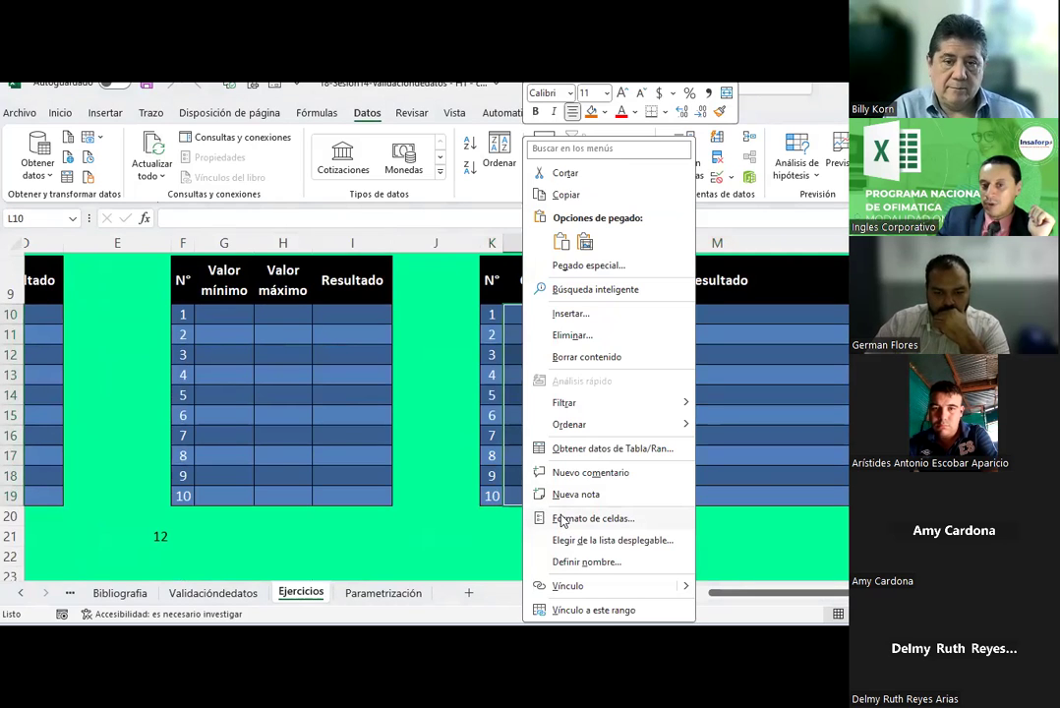
{"action": "left_click", "coordinate": [562, 519]}
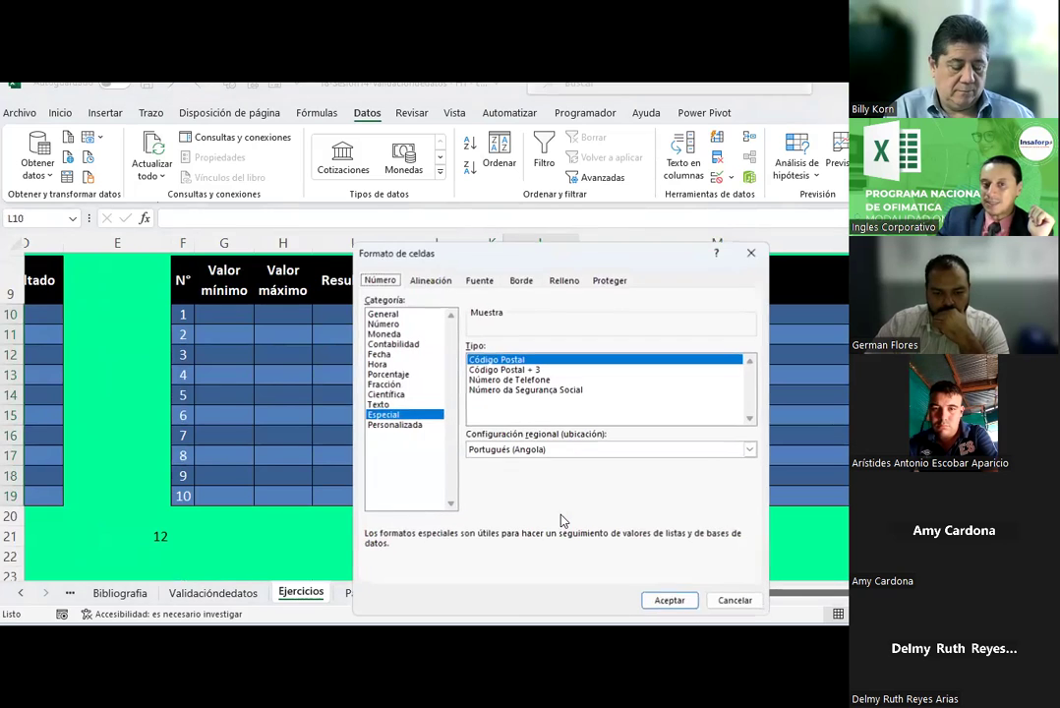
{"action": "left_click", "coordinate": [396, 426]}
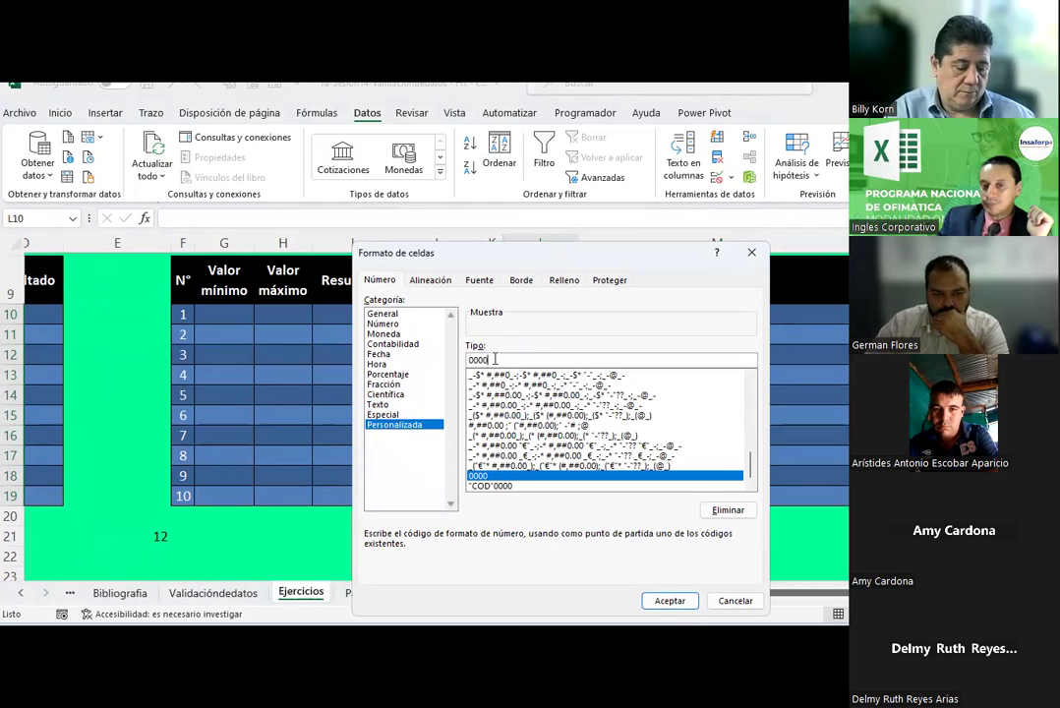
{"action": "left_click", "coordinate": [669, 601]}
{"action": "scroll", "coordinate": [650, 472], "scroll_direction": "up", "scroll_amount": 3}
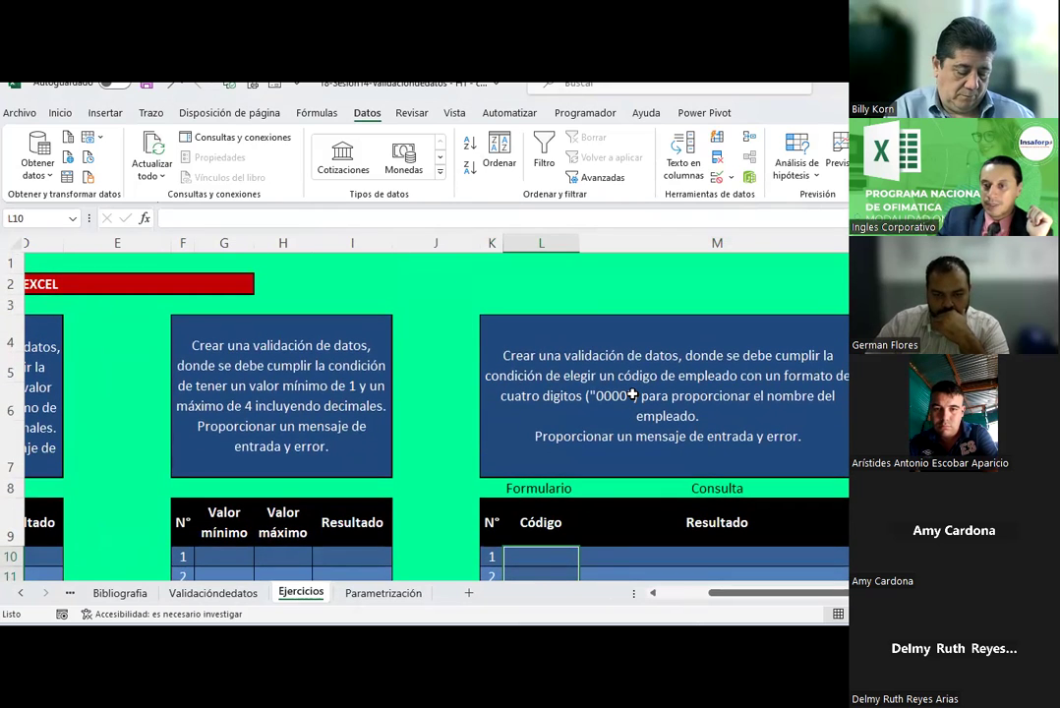
{"action": "scroll", "coordinate": [633, 395], "scroll_direction": "down", "scroll_amount": 3}
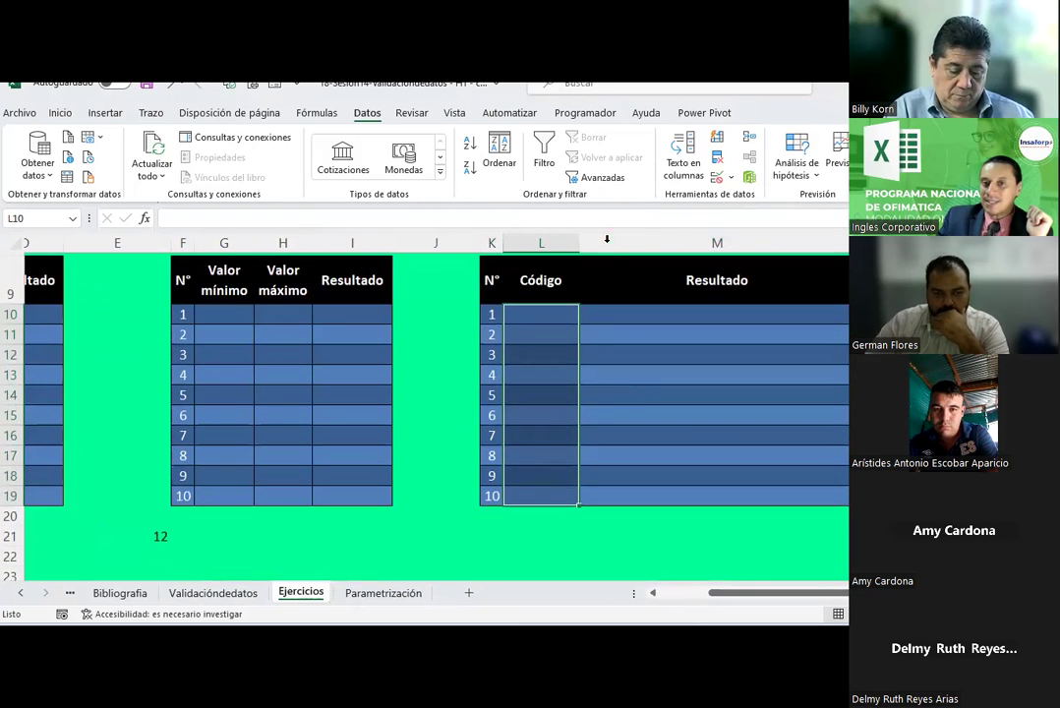
Step: Add a Lista data validation to the Código cells with source =$P$10:$P$19
{"action": "left_click", "coordinate": [733, 176]}
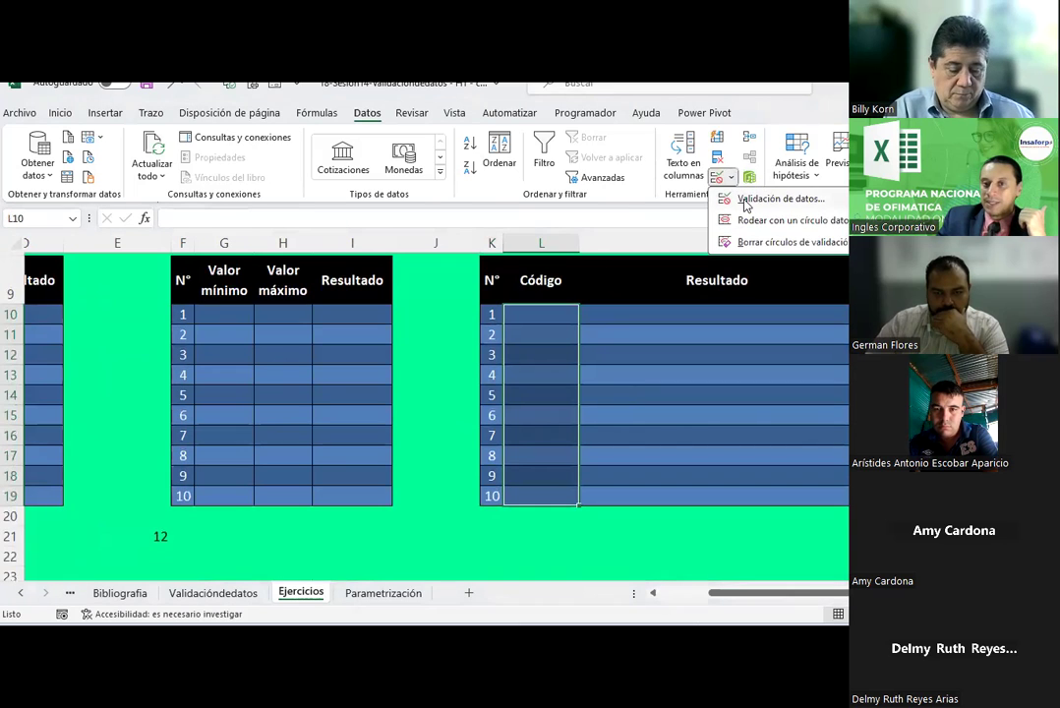
{"action": "left_click", "coordinate": [745, 200]}
{"action": "left_click", "coordinate": [649, 194]}
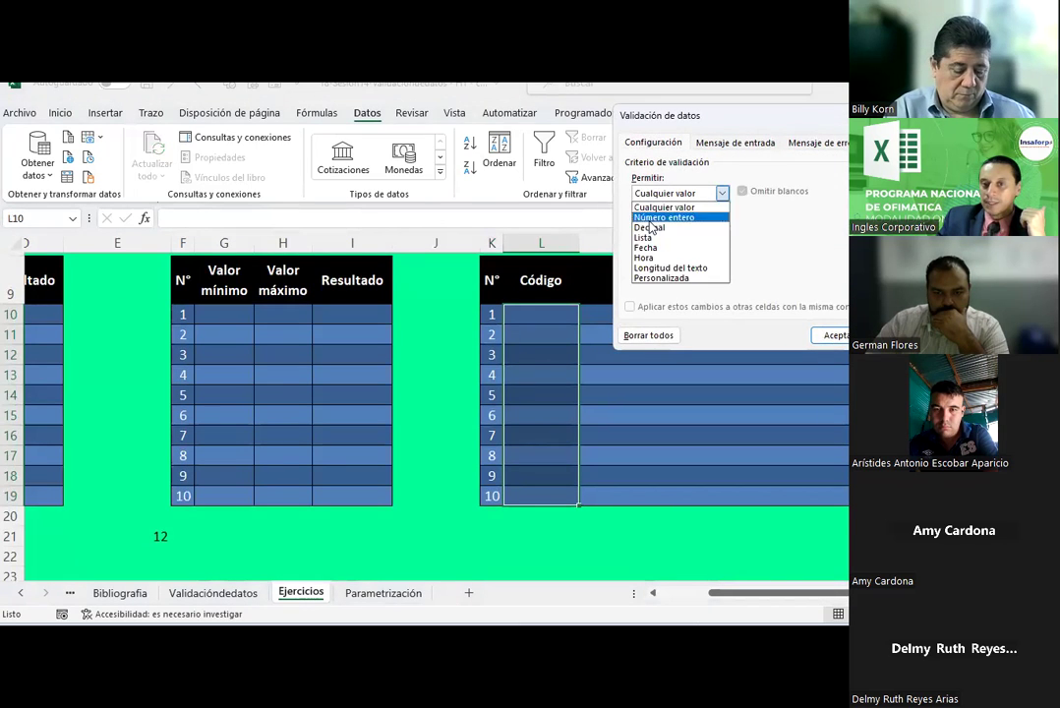
{"action": "left_click", "coordinate": [643, 237]}
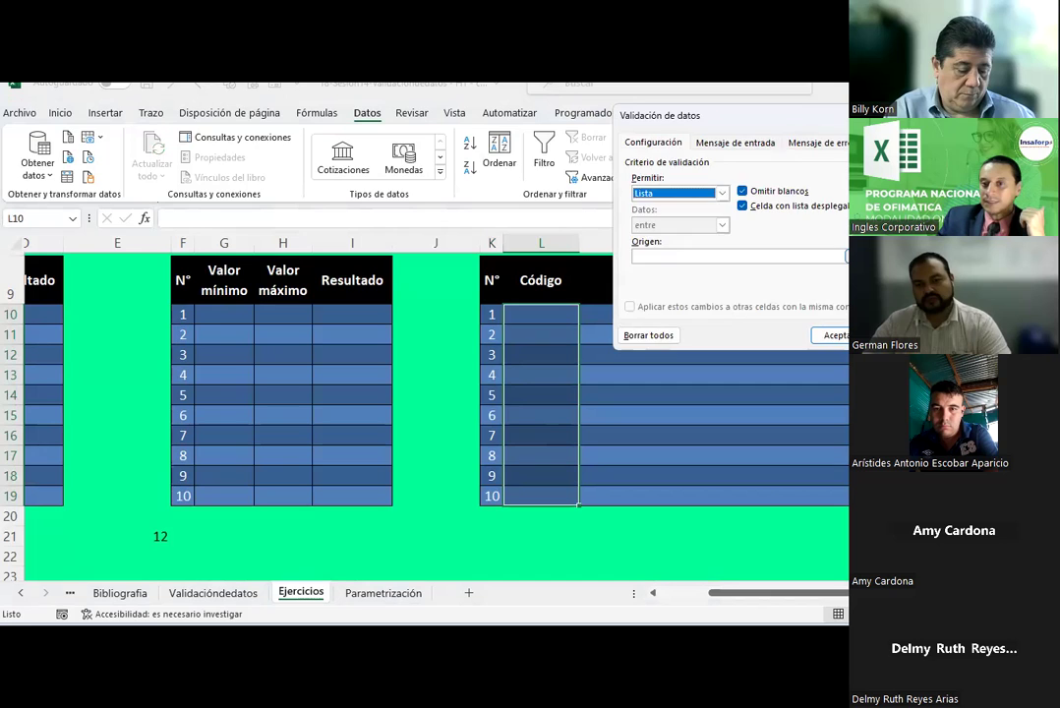
{"action": "left_click", "coordinate": [838, 257]}
{"action": "scroll", "coordinate": [835, 445], "scroll_direction": "right", "scroll_amount": 2}
{"action": "scroll", "coordinate": [835, 445], "scroll_direction": "right", "scroll_amount": 2}
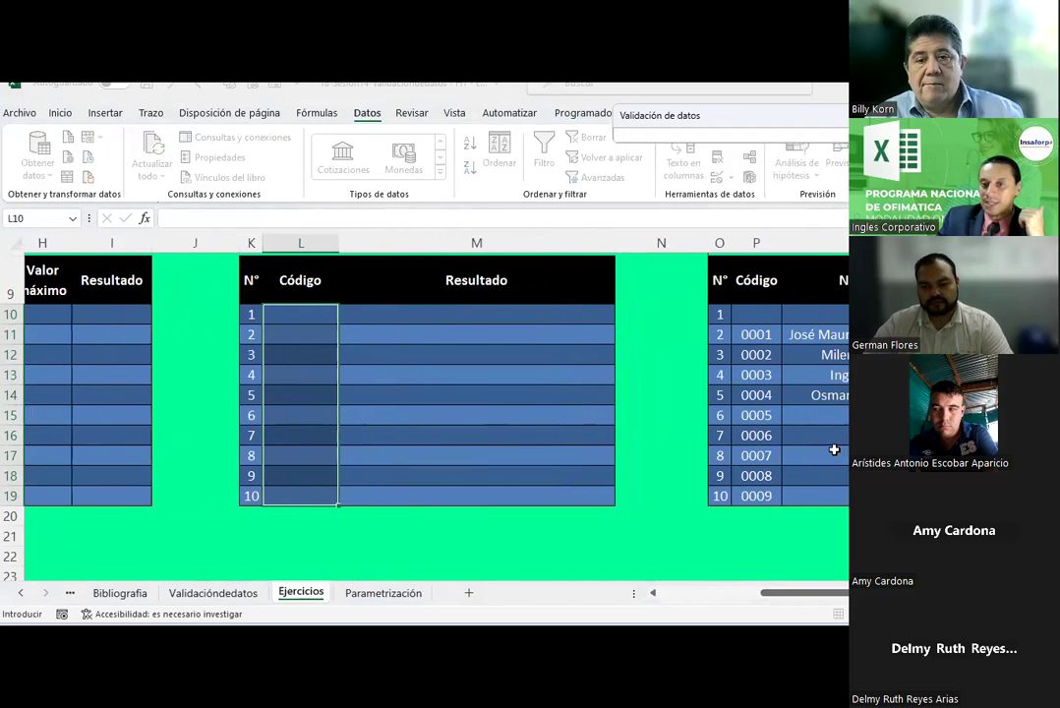
{"action": "left_click_drag", "start_coordinate": [752, 313], "coordinate": [756, 495]}
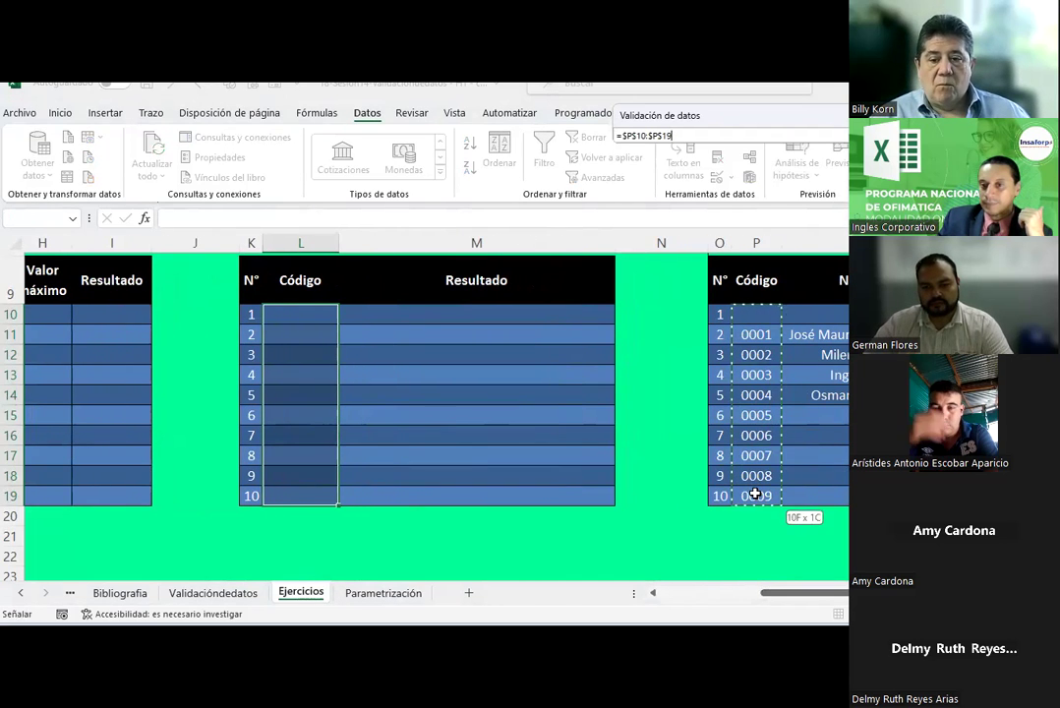
{"action": "key", "text": "Return"}
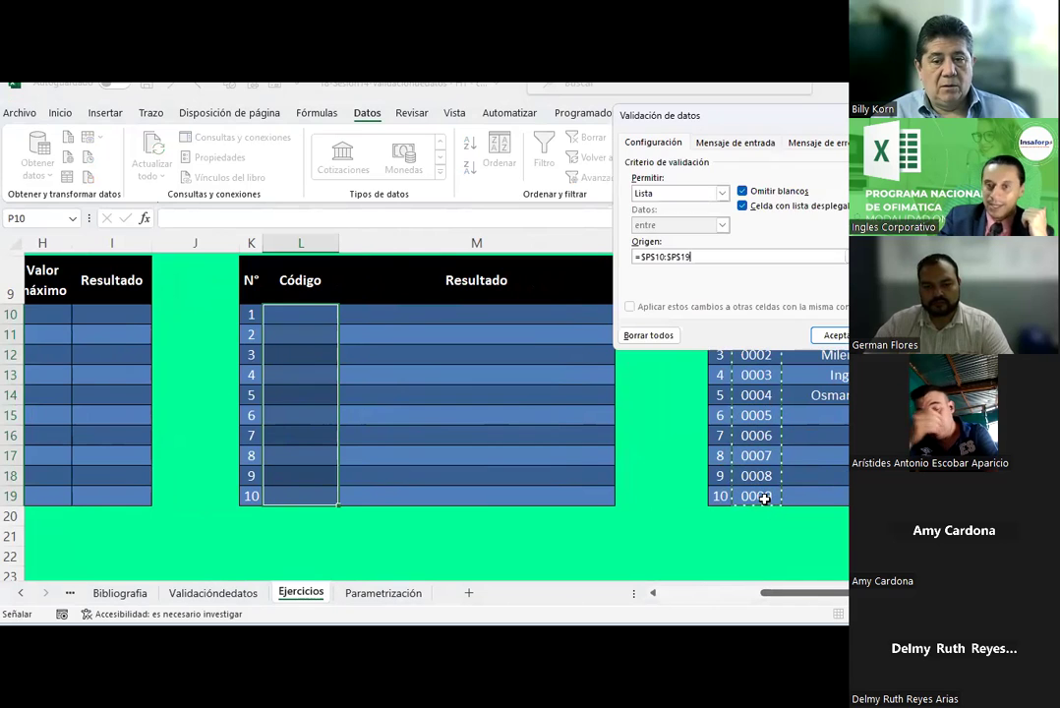
{"action": "key", "text": "Return"}
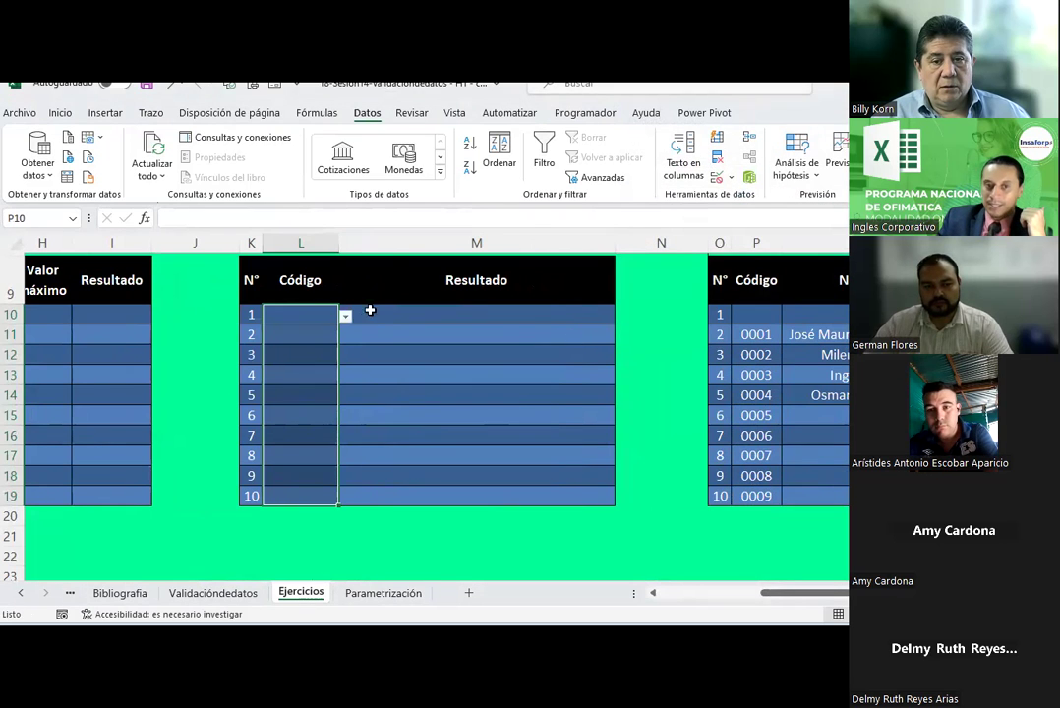
Step: Pick code 0003 from the L10 dropdown and check the name lookup in M10
{"action": "left_click", "coordinate": [346, 321]}
{"action": "left_click", "coordinate": [332, 315]}
{"action": "left_click", "coordinate": [345, 316]}
{"action": "left_click", "coordinate": [307, 371]}
{"action": "left_click", "coordinate": [436, 311]}
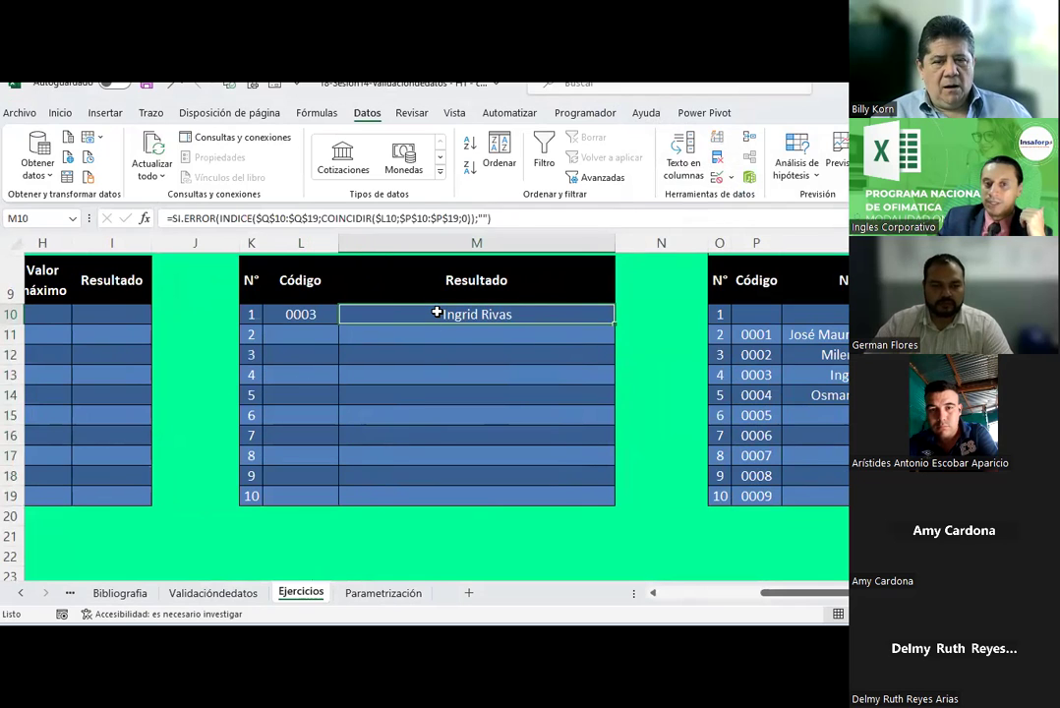
Step: Try codes 0004 and 0005 in L11, settling on 0001
{"action": "left_click", "coordinate": [305, 340]}
{"action": "left_click", "coordinate": [345, 335]}
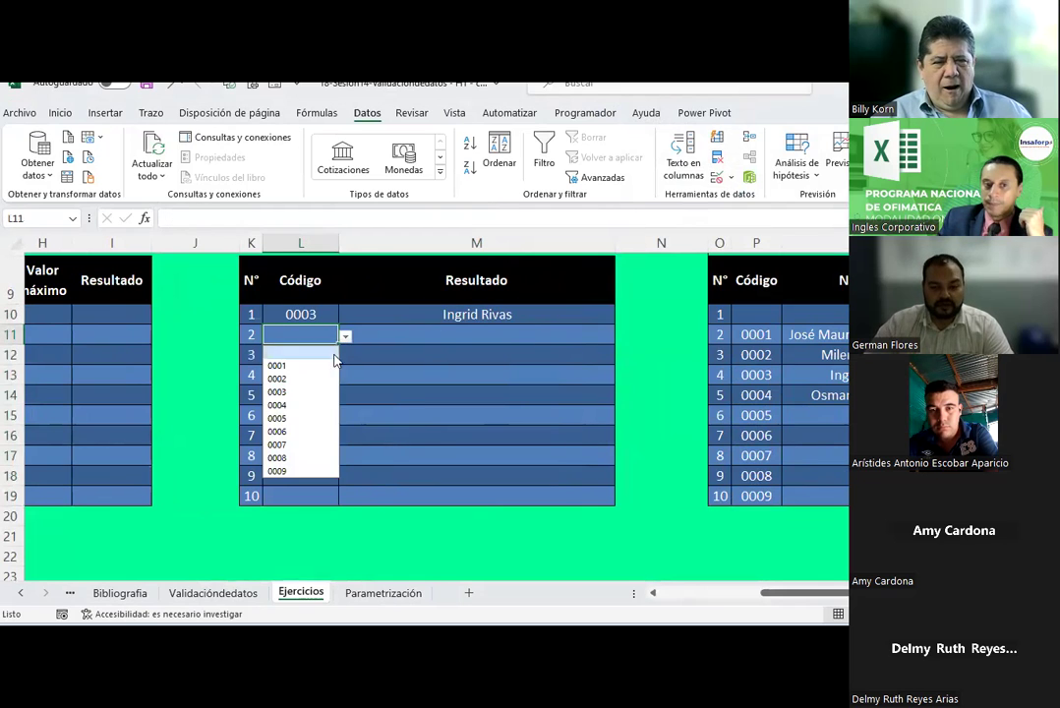
{"action": "left_click", "coordinate": [303, 404]}
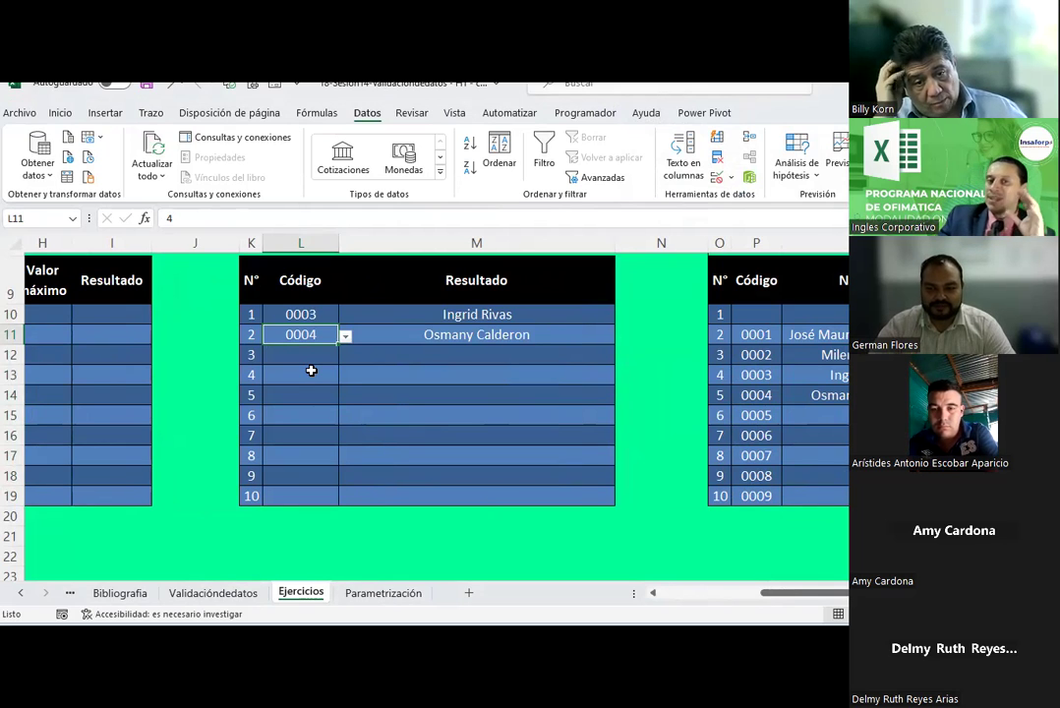
{"action": "left_click", "coordinate": [345, 336]}
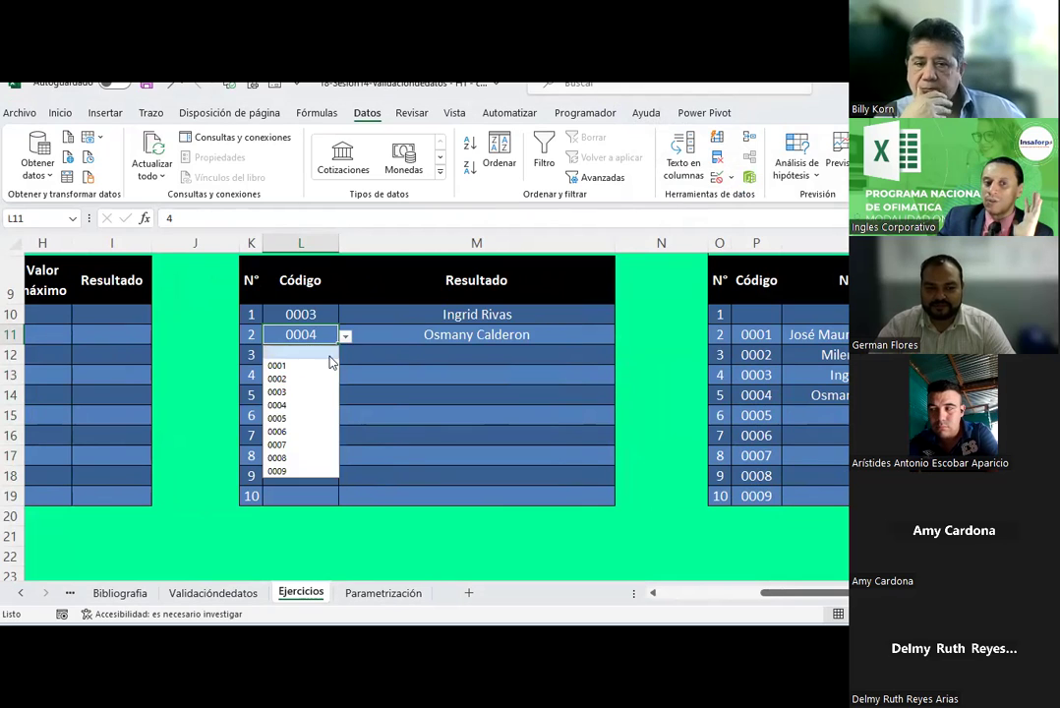
{"action": "left_click", "coordinate": [278, 416]}
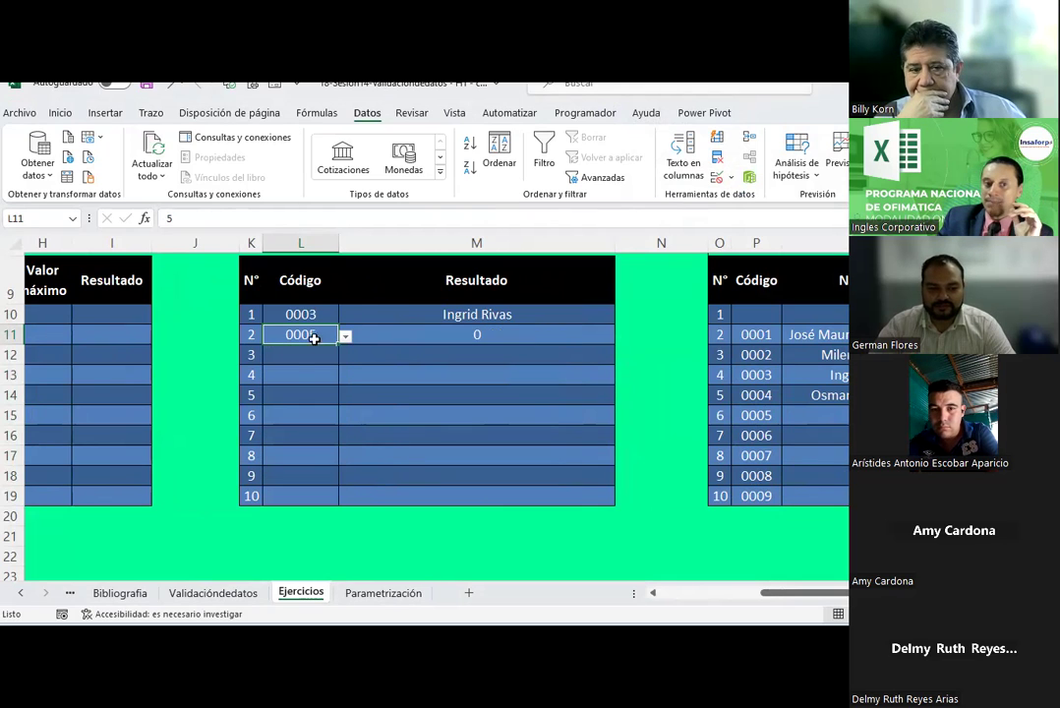
{"action": "left_click", "coordinate": [346, 336]}
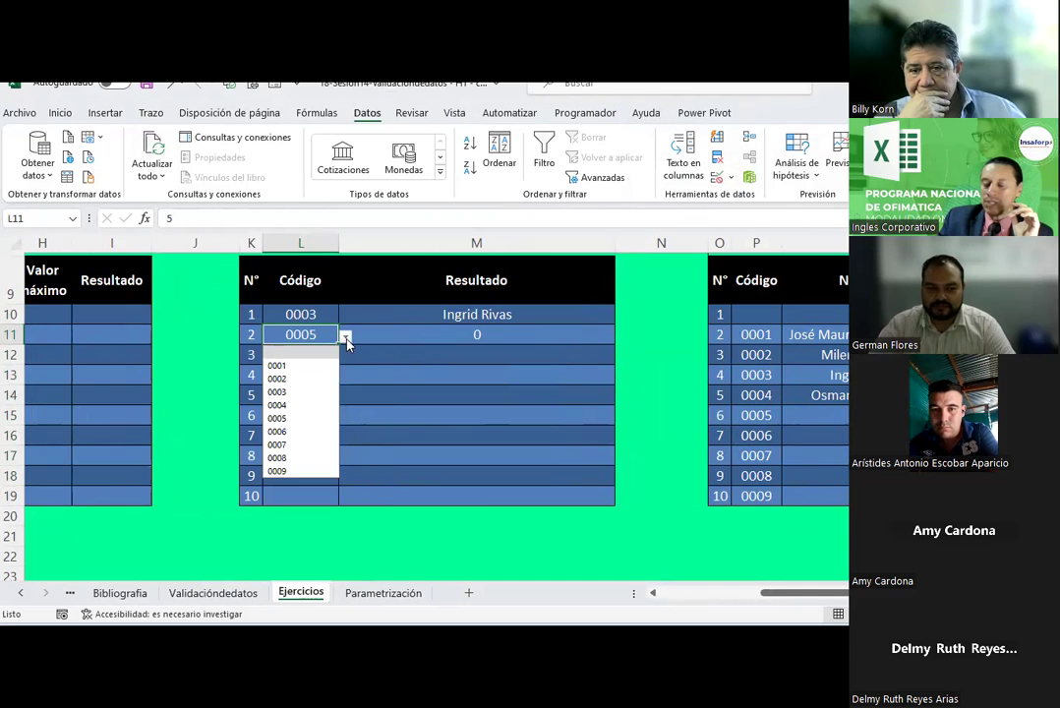
{"action": "left_click", "coordinate": [302, 366]}
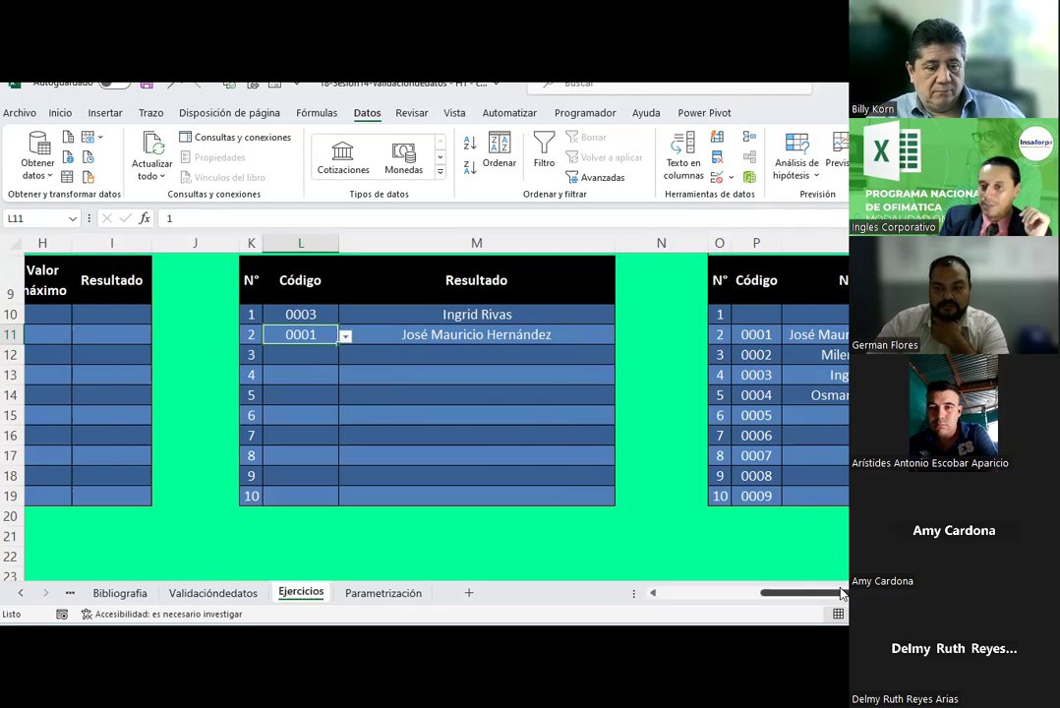
{"action": "left_click_drag", "start_coordinate": [782, 593], "coordinate": [831, 593]}
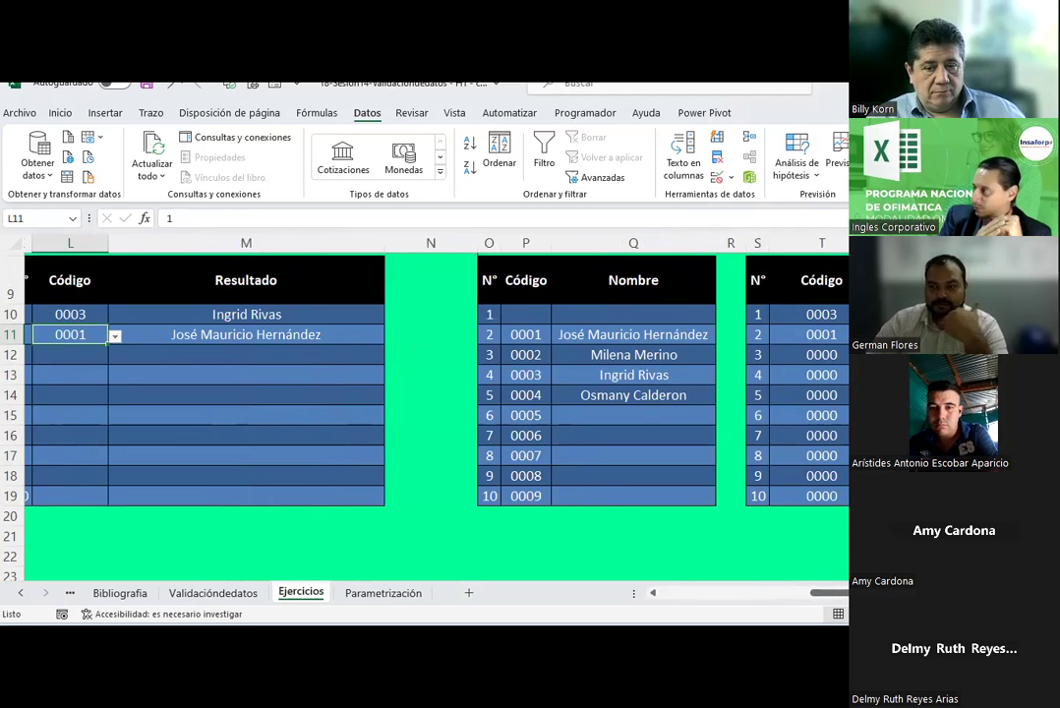